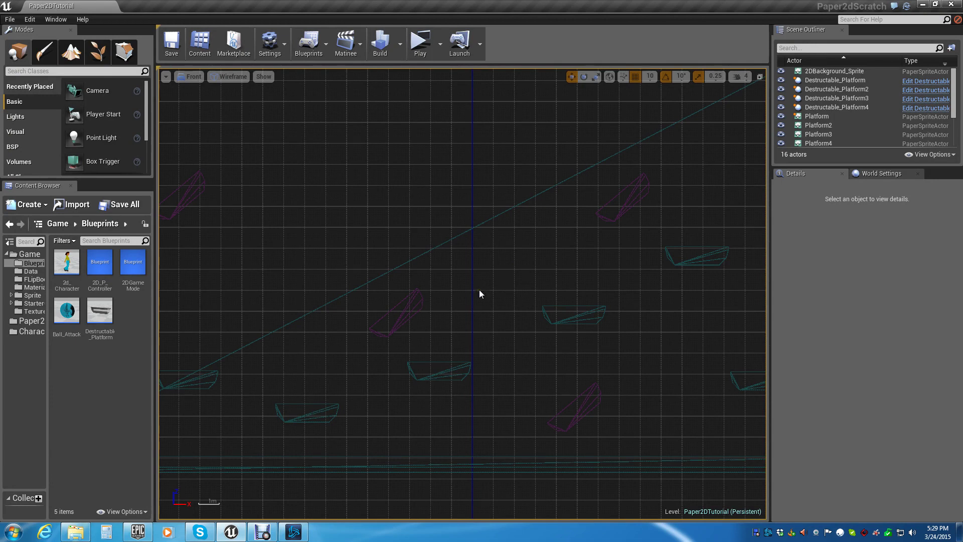
- Start the game preview and test walking and jumping the character from platform to platform
click(421, 46)
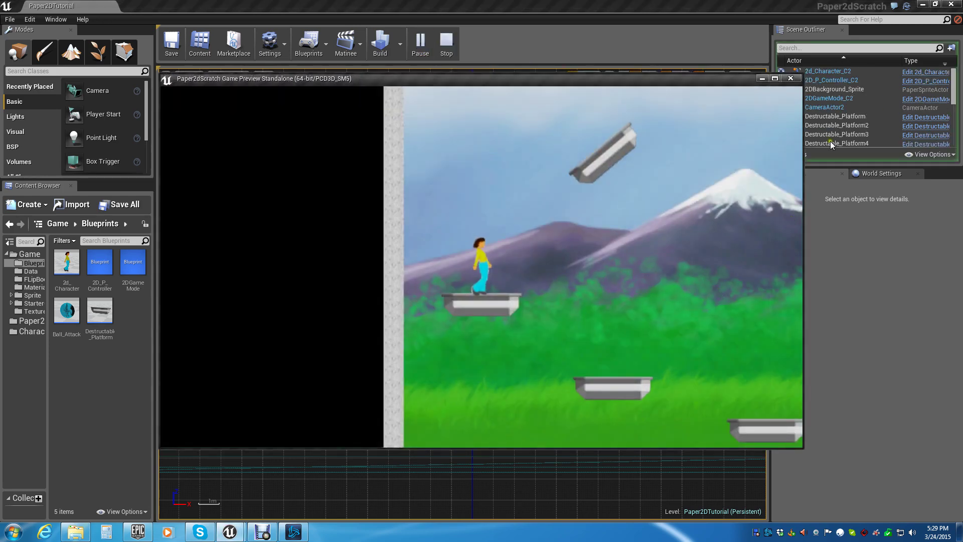
key(Right)
key(space)
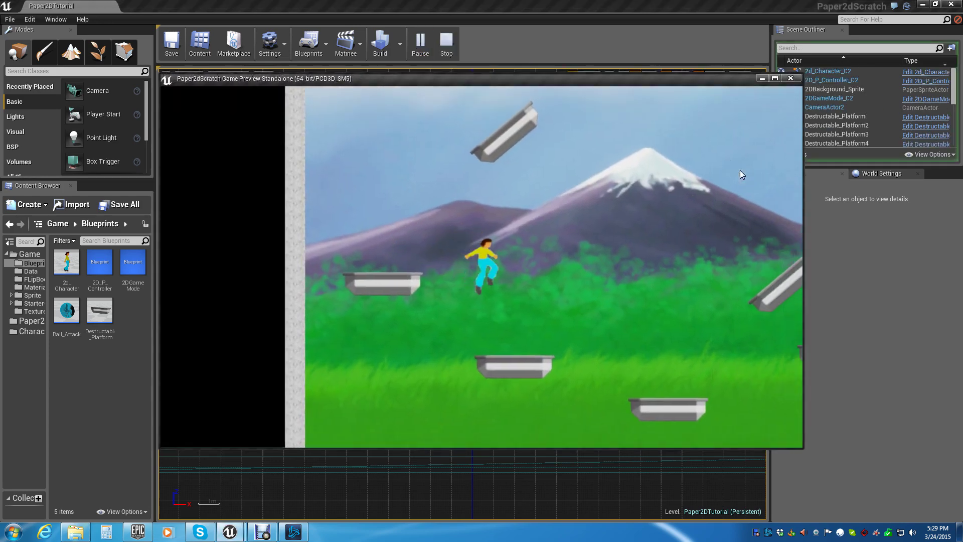
key(Right)
key(space)
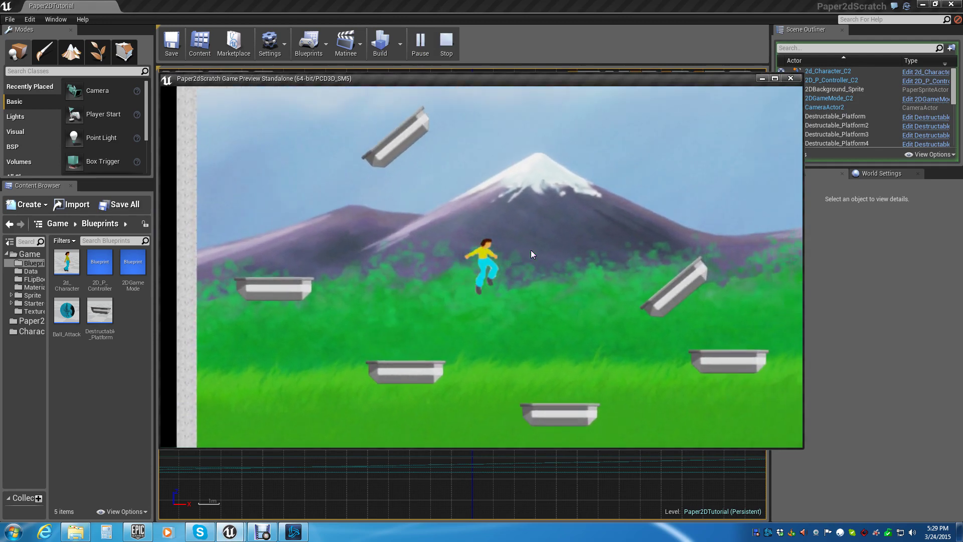
key(Left)
key(space)
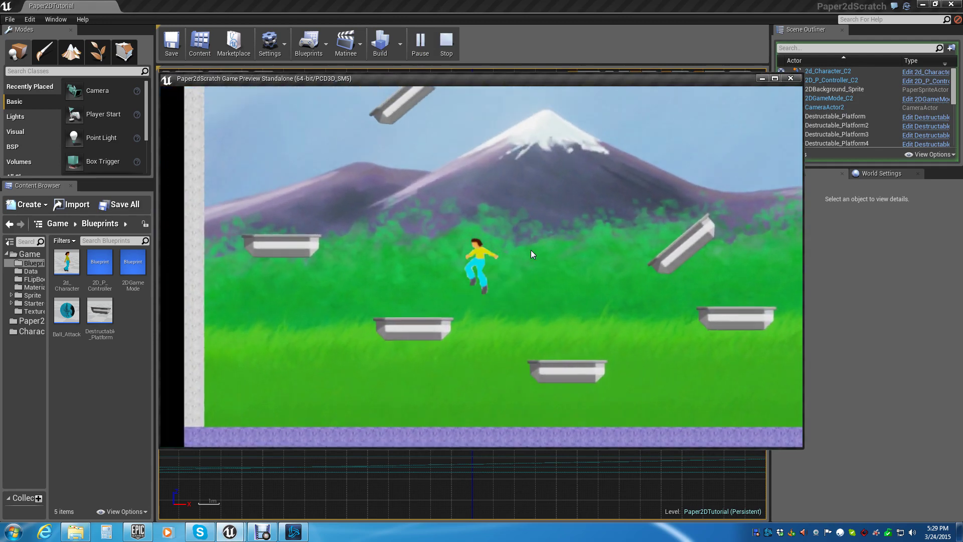
key(space)
key(Right)
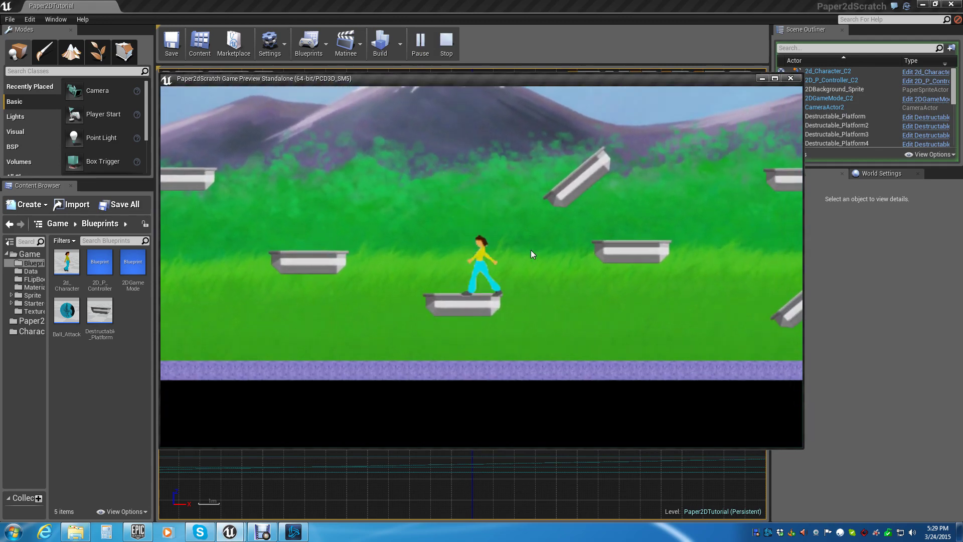
key(Right)
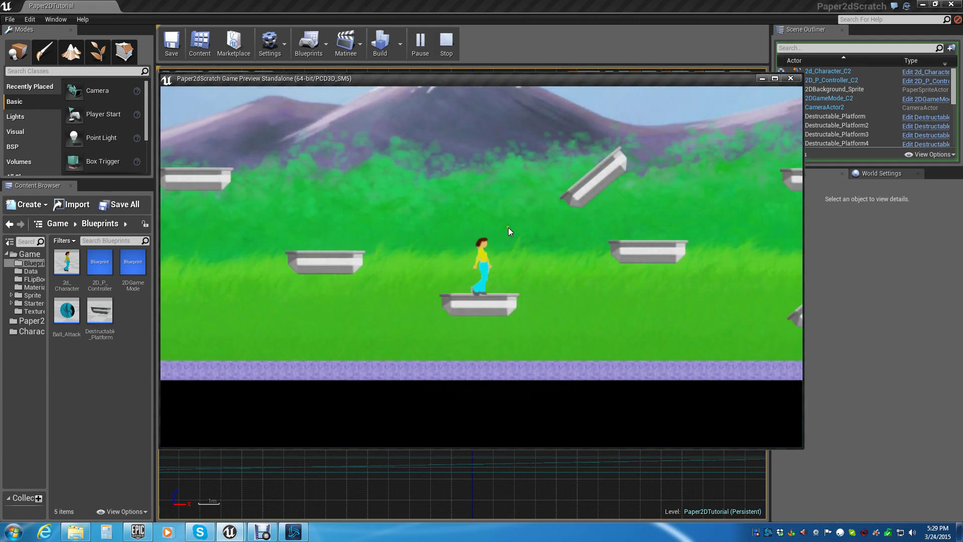
- Test the ball attack by shooting the nearby tilted destructible platforms, the open air and the fixed platform
click(600, 179)
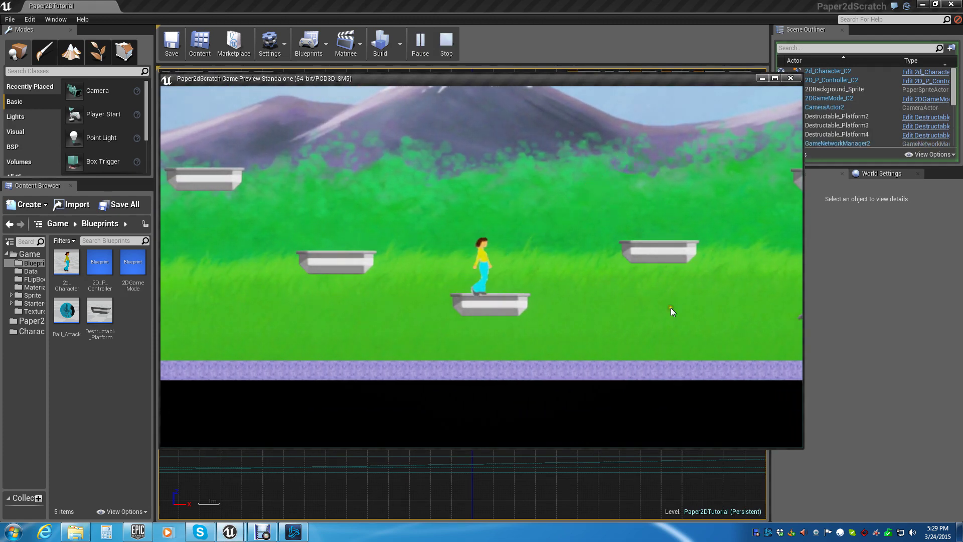
click(678, 341)
click(652, 176)
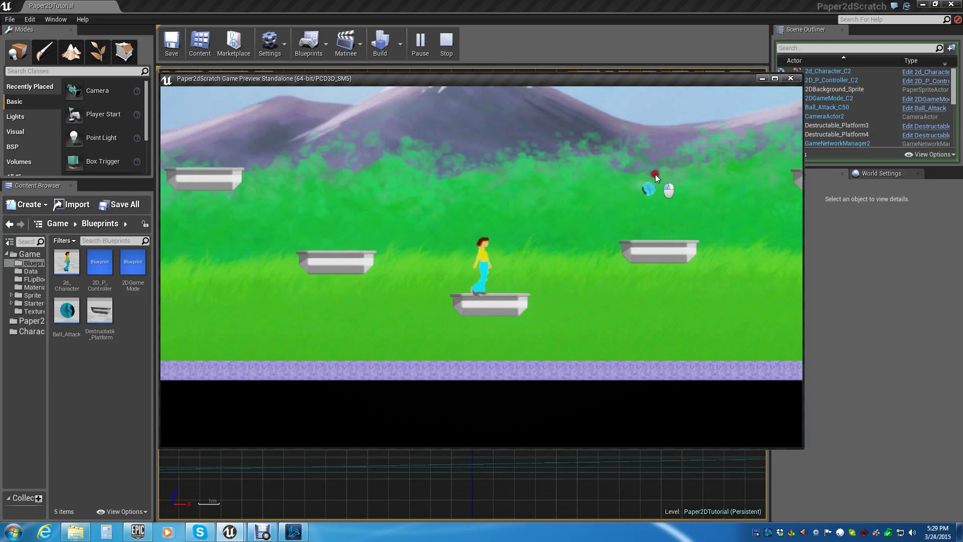
click(655, 174)
click(655, 173)
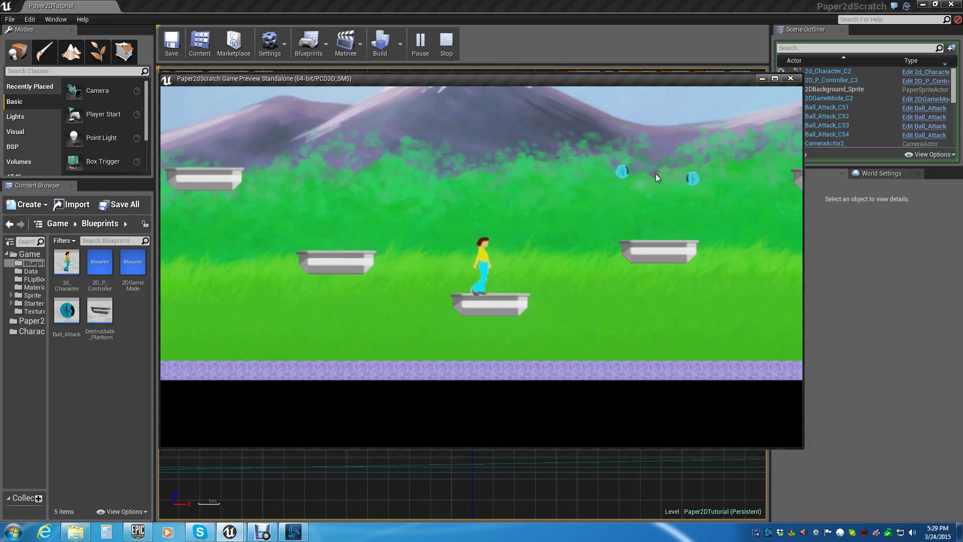
click(602, 250)
click(625, 252)
click(630, 248)
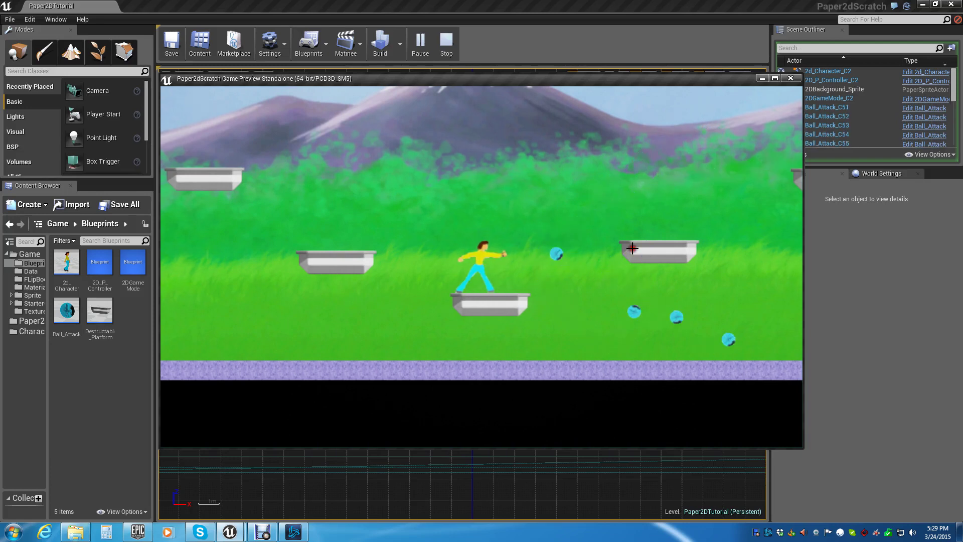
click(636, 245)
- Jump the character across the platforms and shoot the remaining tilted destructible platform with balls
key(d)
key(space)
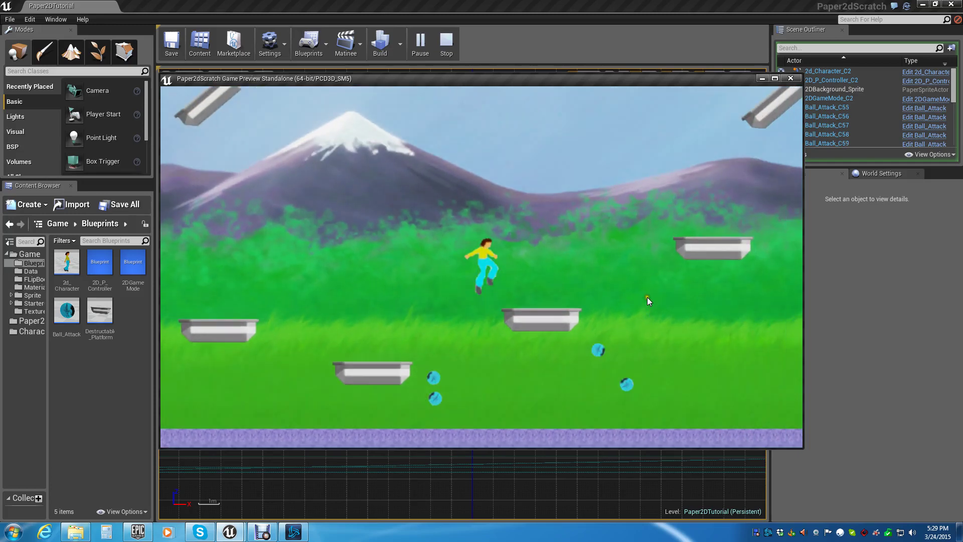
key(a)
key(space)
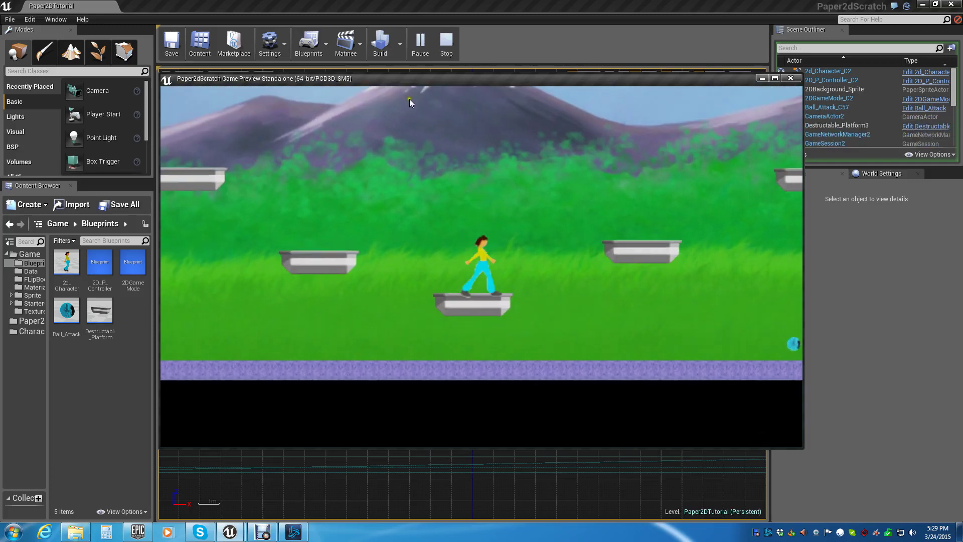
key(space)
key(d)
key(space)
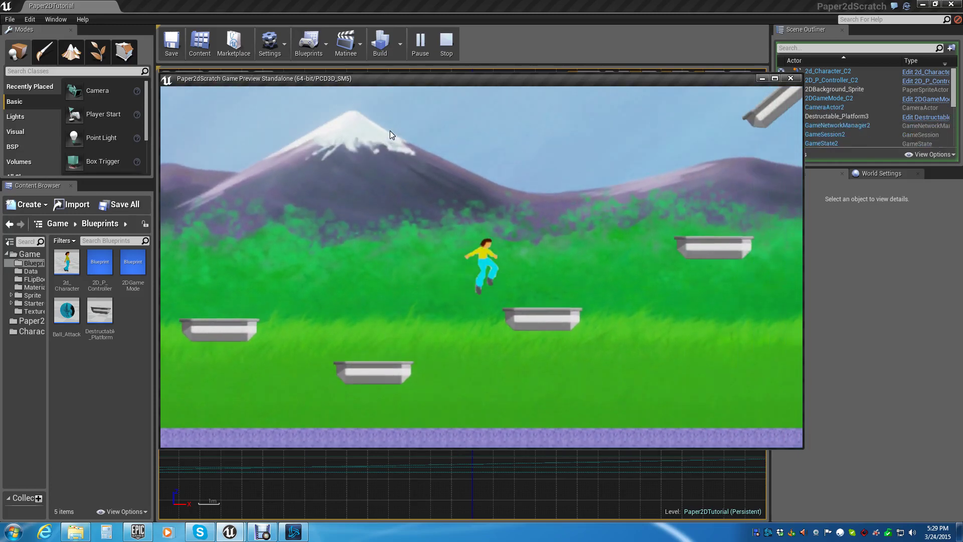
key(space)
click(611, 165)
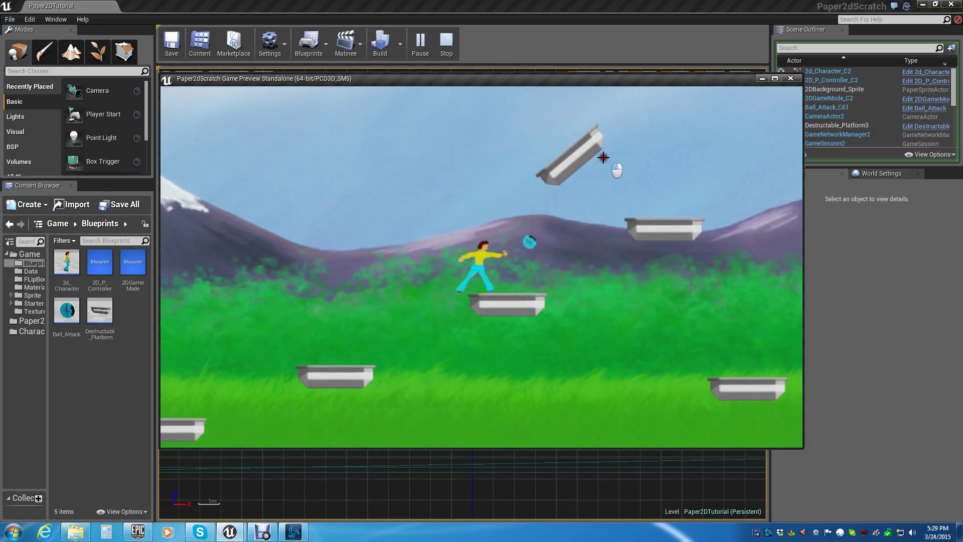
click(585, 150)
- Move the character off the platforms onto the ground near the end wall and turn it around
key(d)
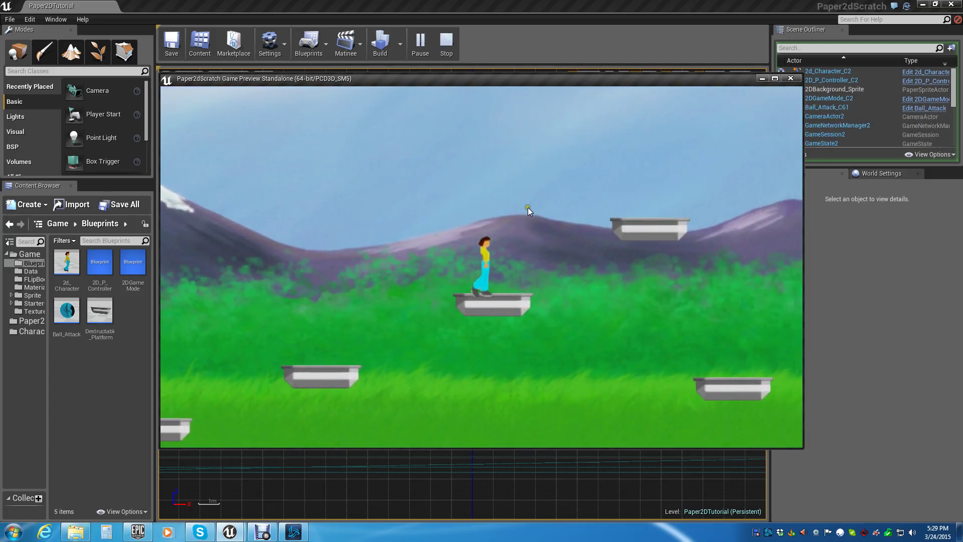
key(space)
key(d)
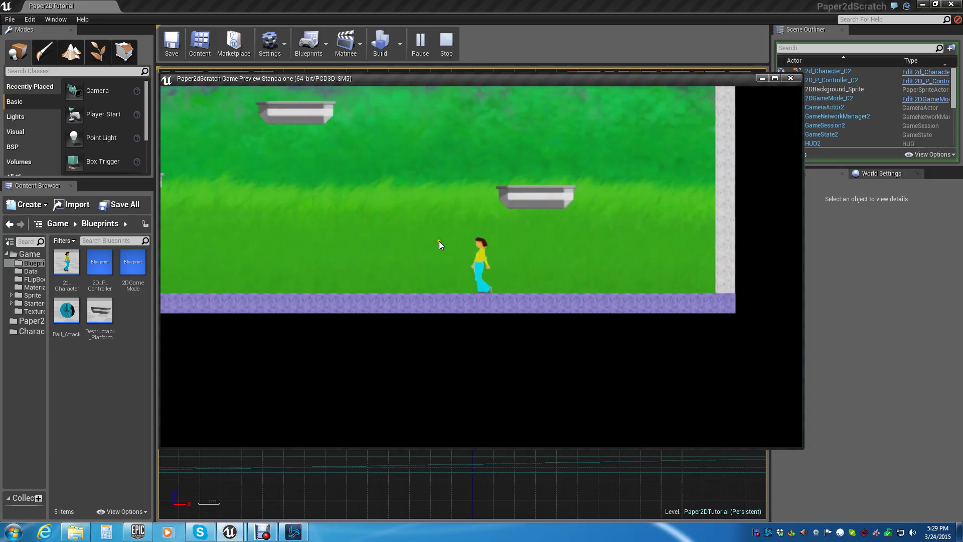
key(a)
- Test ball attacks from the ground, aiming at varied angles and distances in front of the character
click(427, 265)
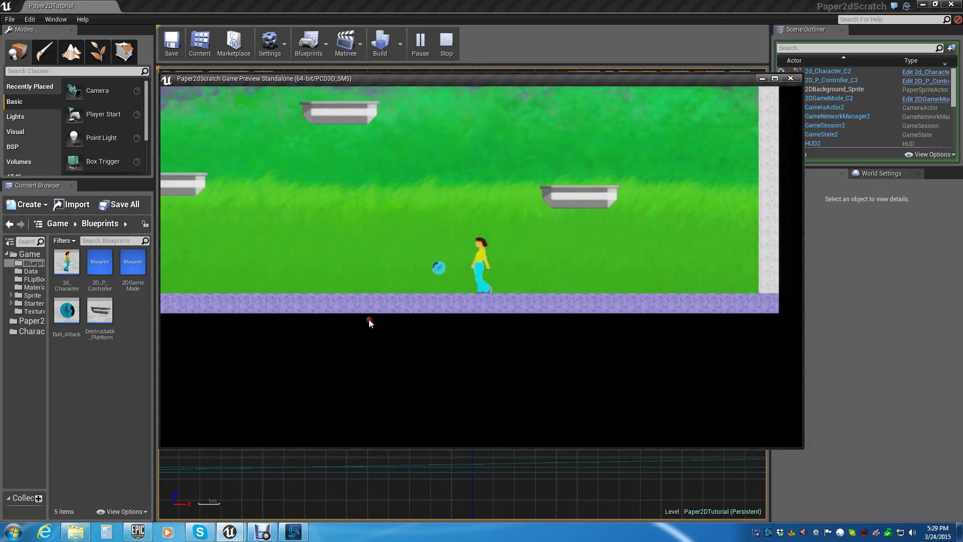
click(311, 286)
click(312, 166)
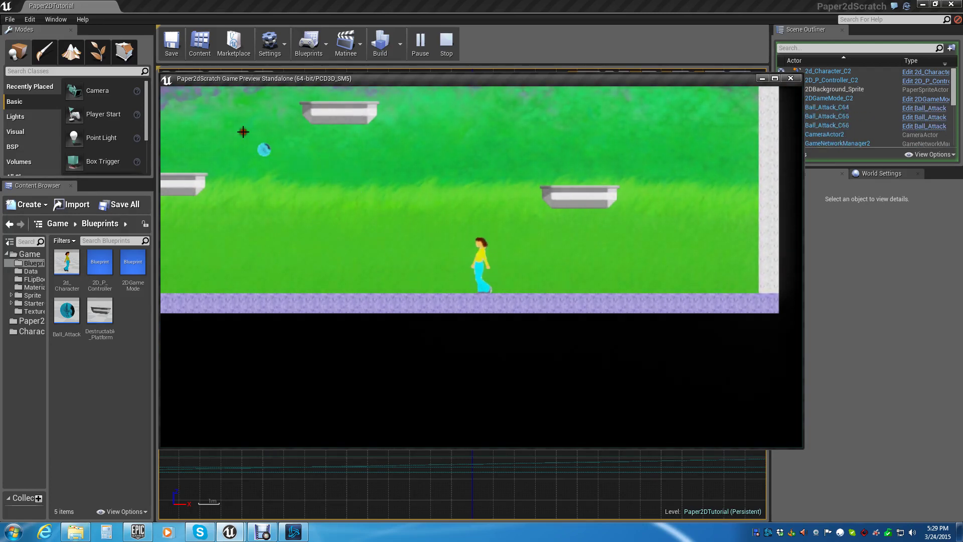
click(251, 157)
click(326, 166)
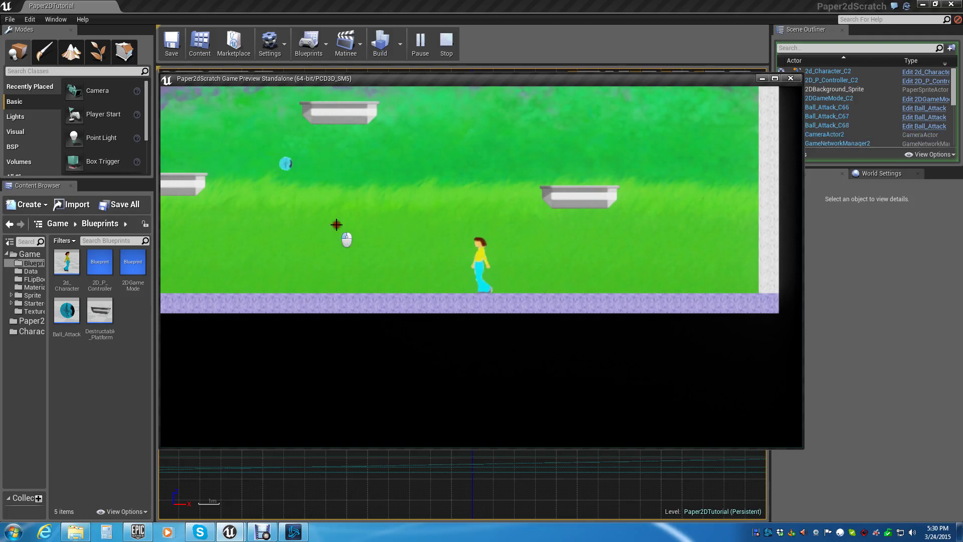
click(335, 245)
click(351, 271)
click(390, 281)
click(395, 251)
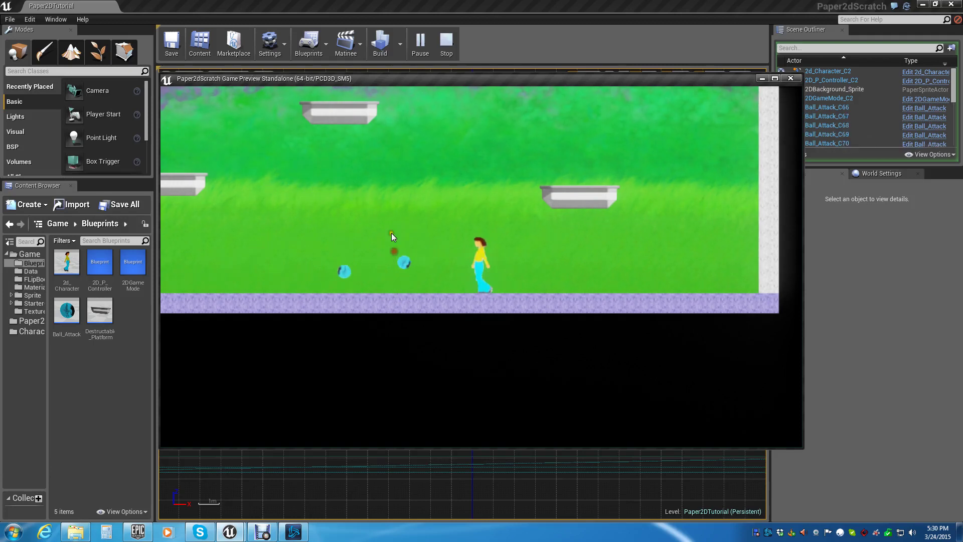
click(395, 226)
click(396, 224)
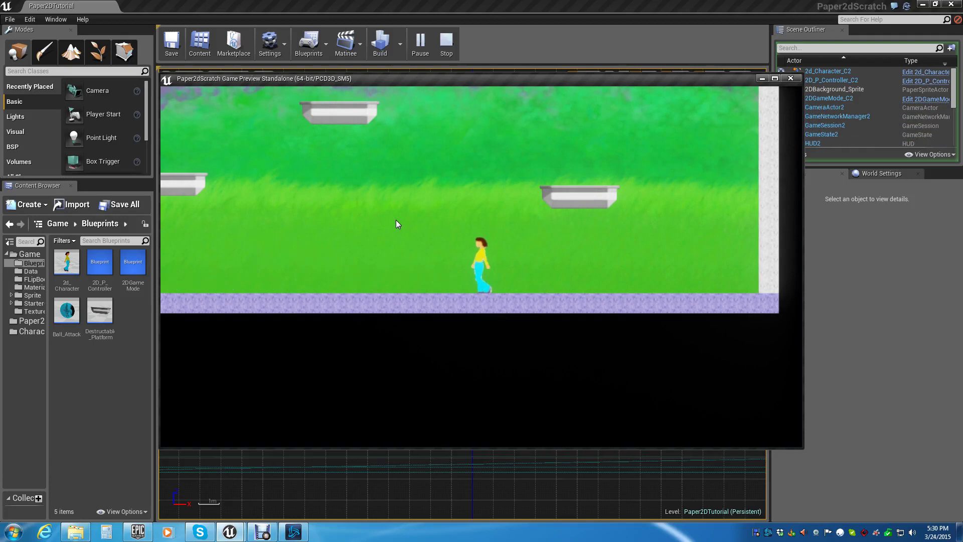
- Throw several balls steeply upward above the character to test the attack animation and ball bouncing
click(439, 150)
click(436, 149)
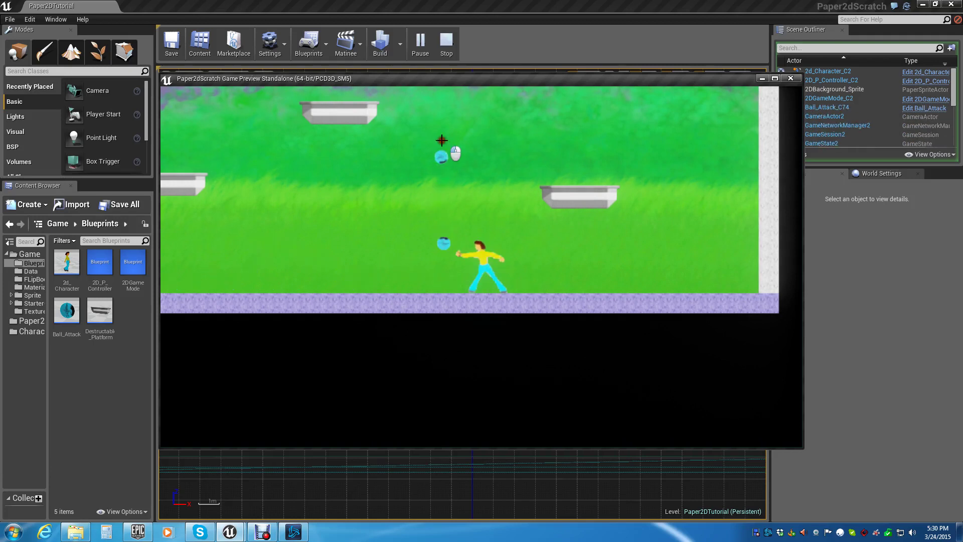
click(420, 149)
click(432, 146)
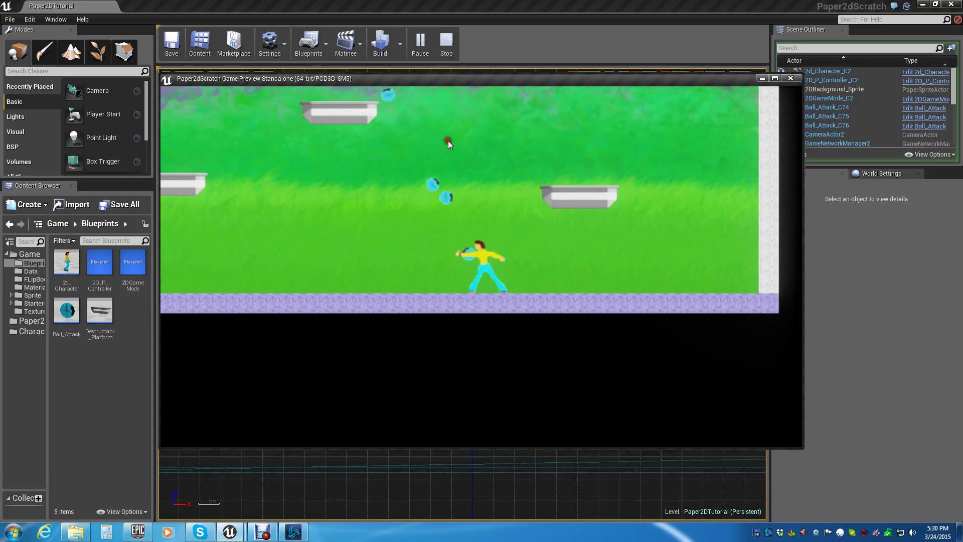
click(444, 133)
click(441, 136)
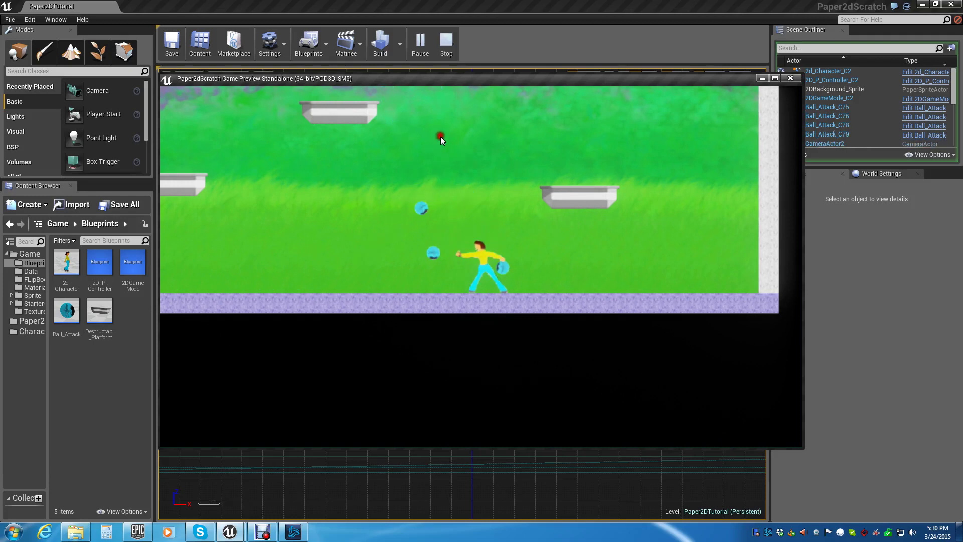
click(442, 143)
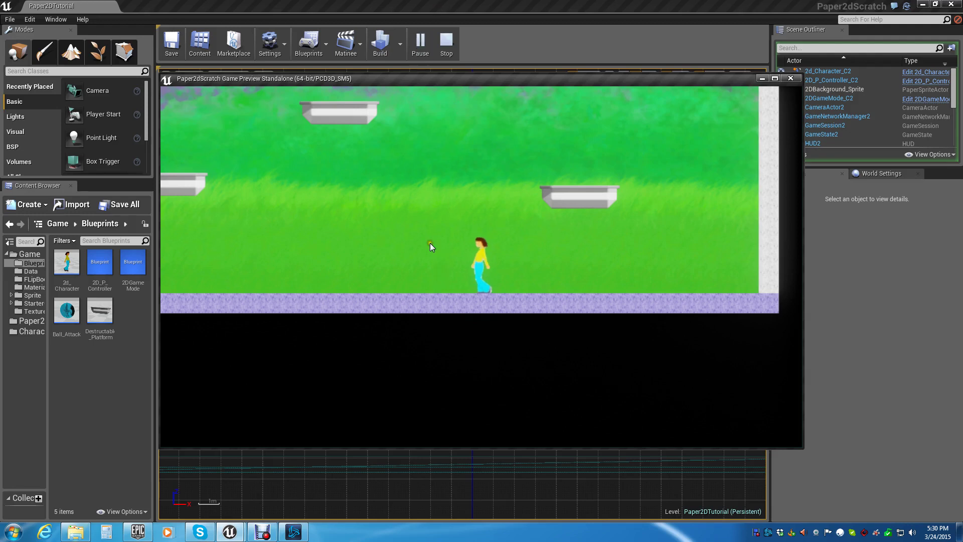
- Throw repeated balls away from the end wall, first low over the grass, then toward the upper platforms
click(291, 206)
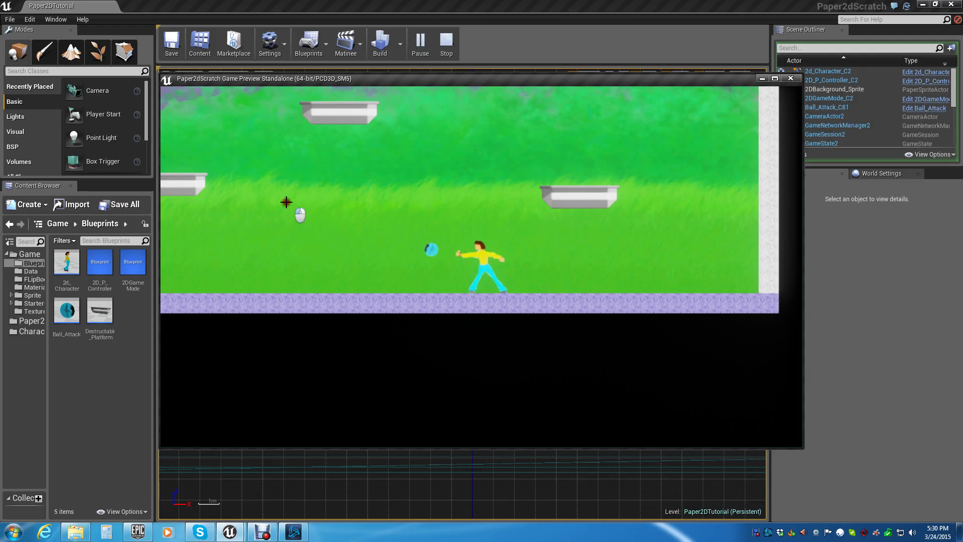
click(274, 189)
click(280, 204)
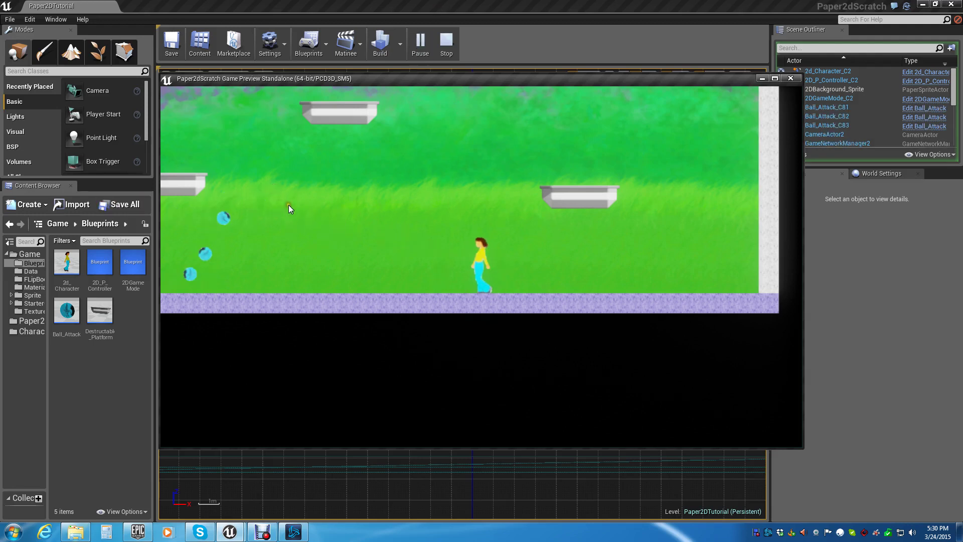
click(288, 205)
click(288, 205)
click(288, 205)
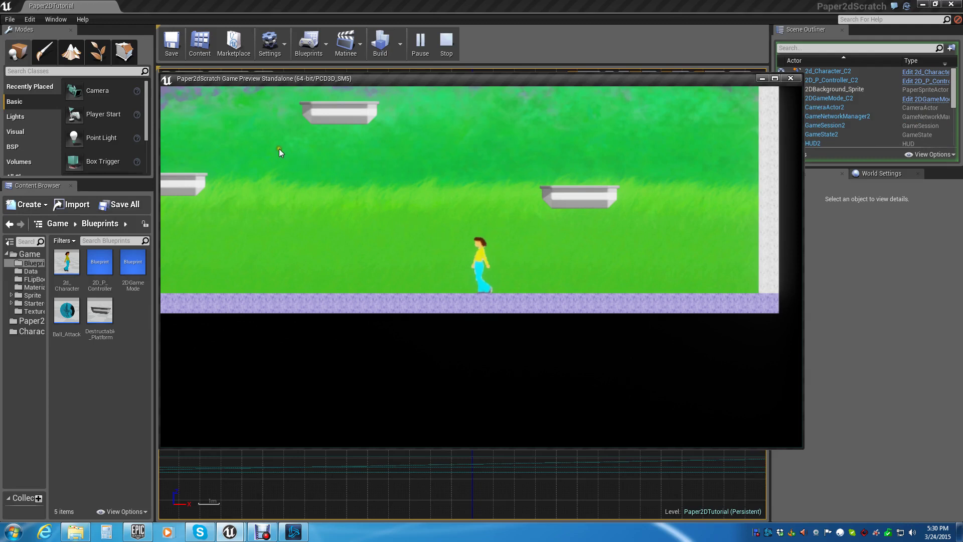
click(176, 134)
click(182, 168)
click(187, 143)
click(246, 157)
click(270, 164)
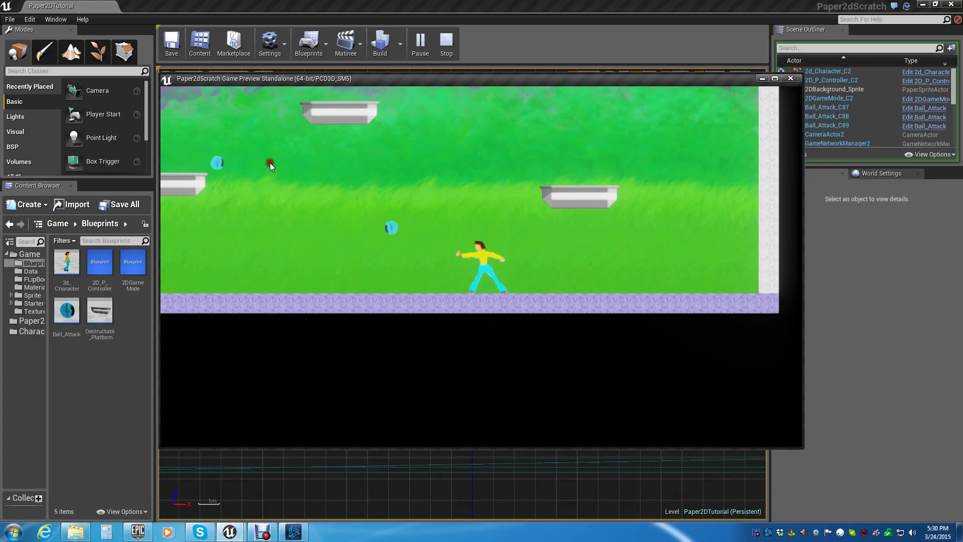
click(270, 163)
- Test throwing balls while walking and jumping across the platforms, then stop the game preview
key(a)
click(305, 220)
click(305, 221)
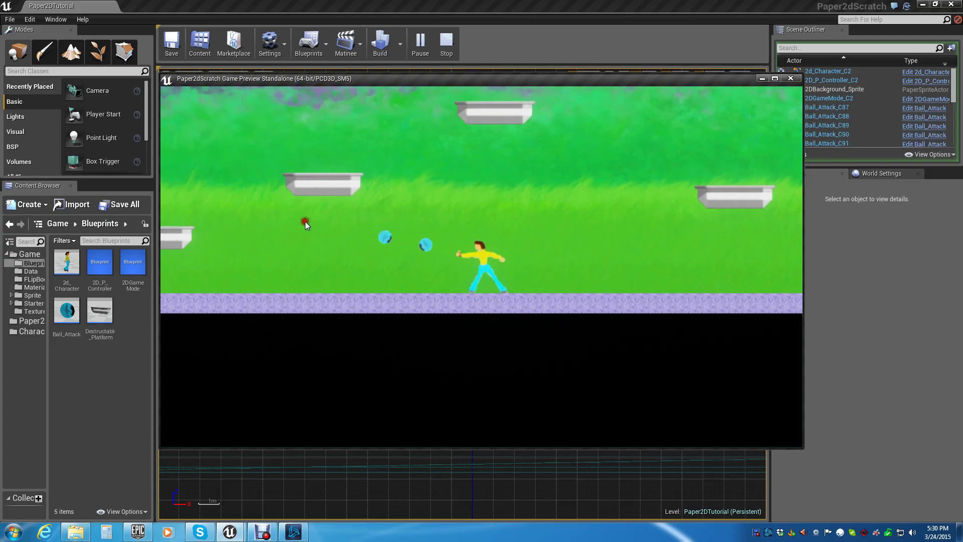
click(312, 211)
click(347, 197)
key(space)
click(384, 183)
click(385, 183)
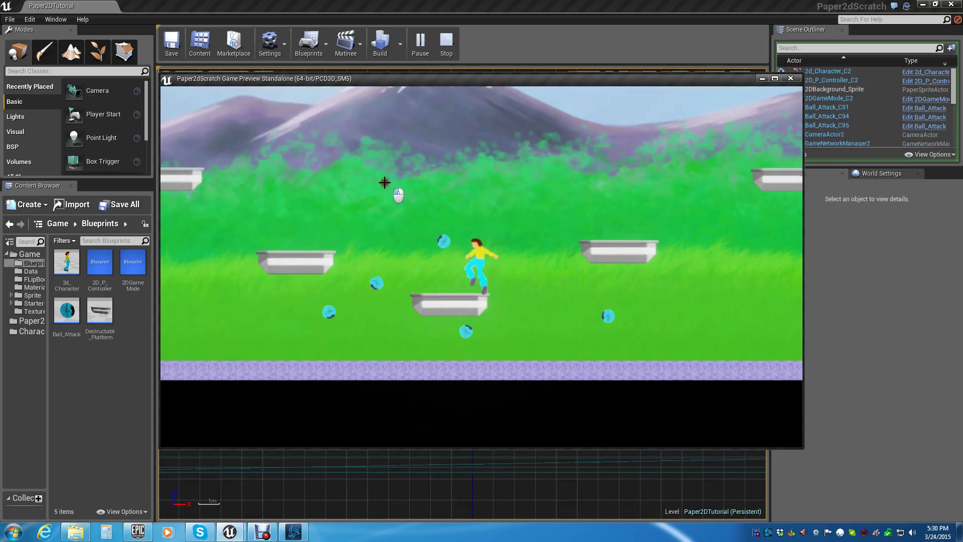
key(space)
key(d)
click(527, 188)
click(527, 187)
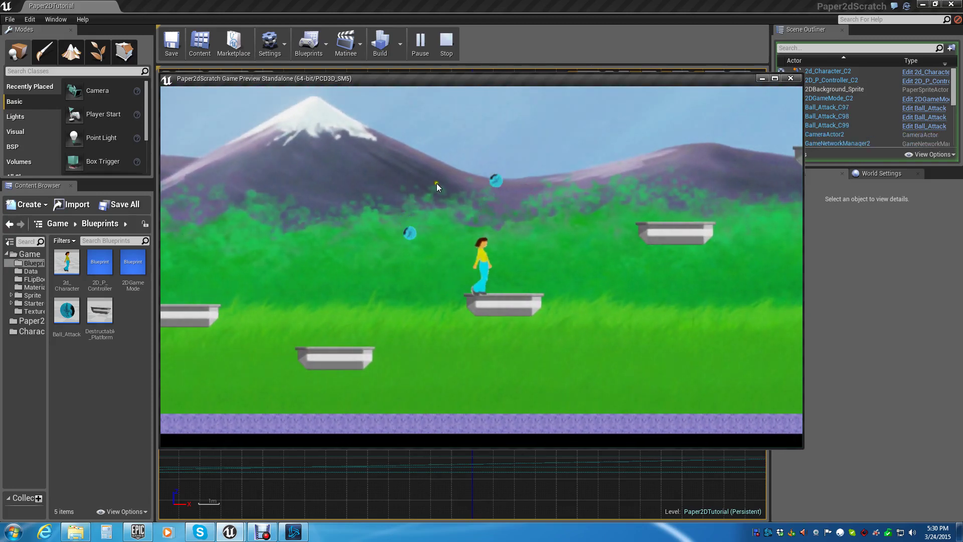
click(456, 41)
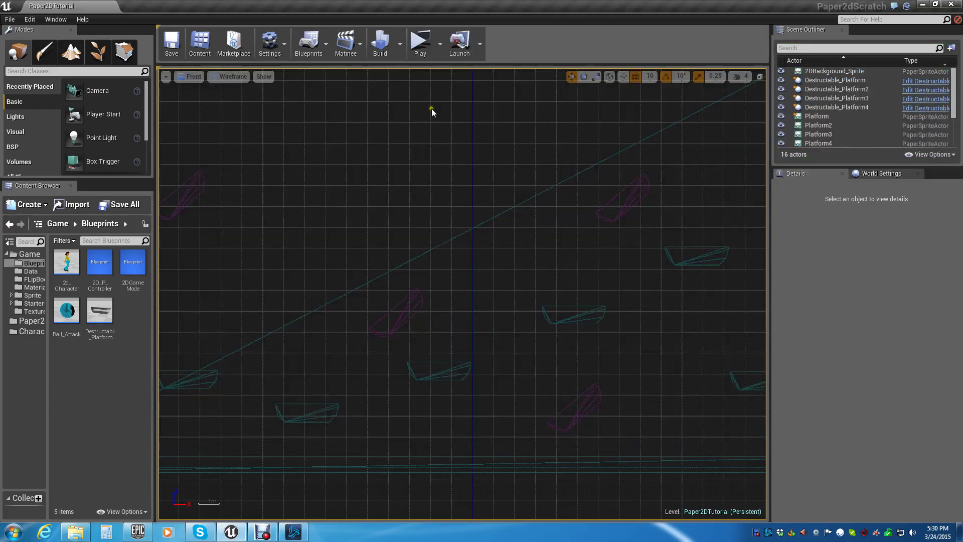
- Switch to the Epic Games Launcher and reposition its window over the editor
click(145, 534)
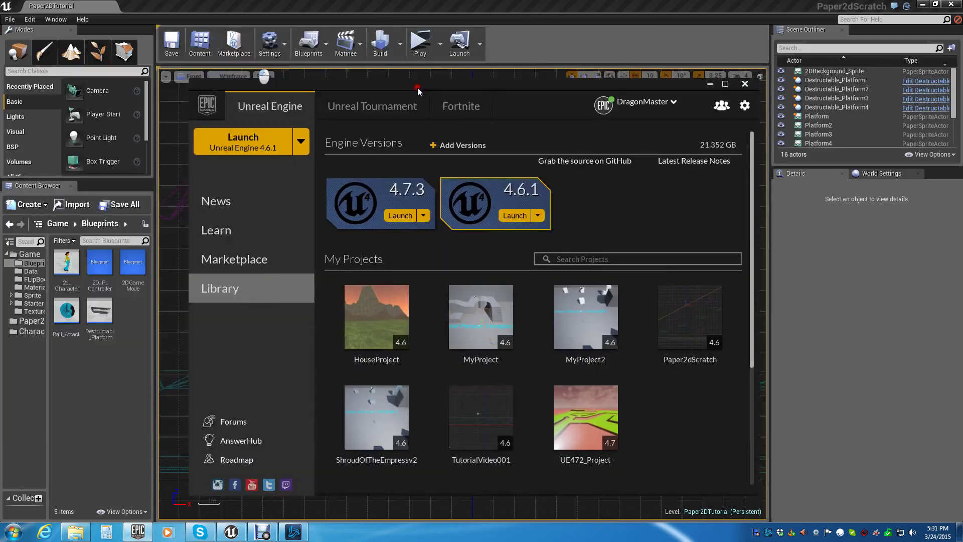
drag(417, 88, 437, 75)
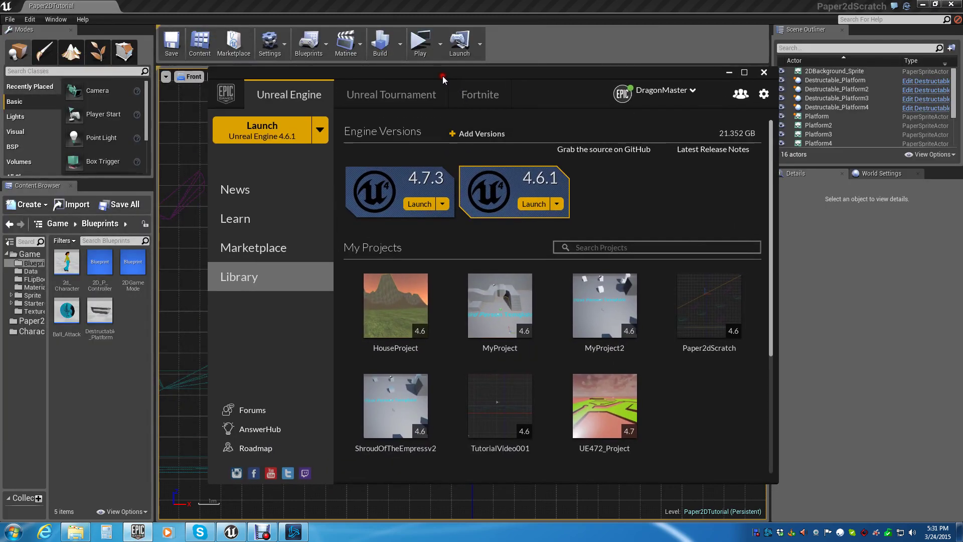
- Launch Unreal Engine 4.6.1, start a new project and review the 2D Side Scroller template's description
click(287, 129)
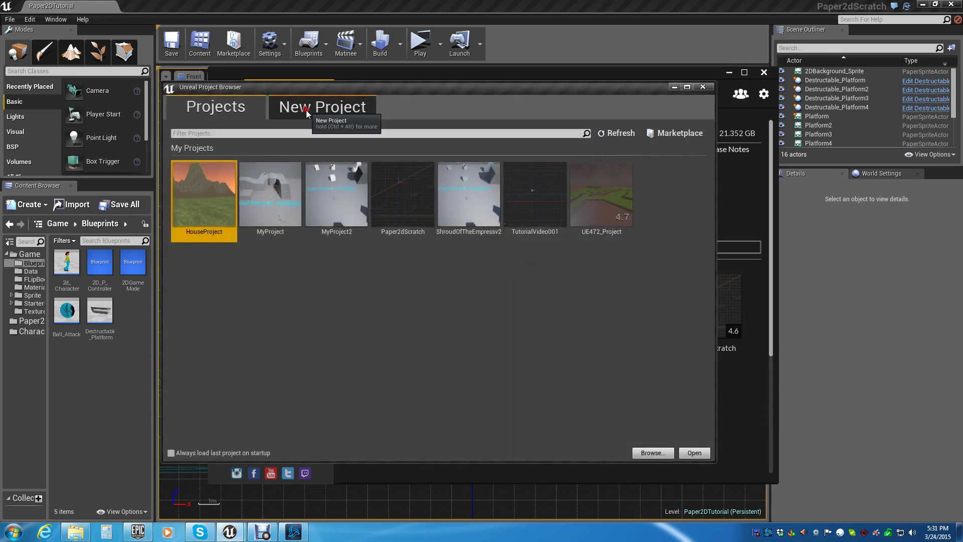
click(307, 111)
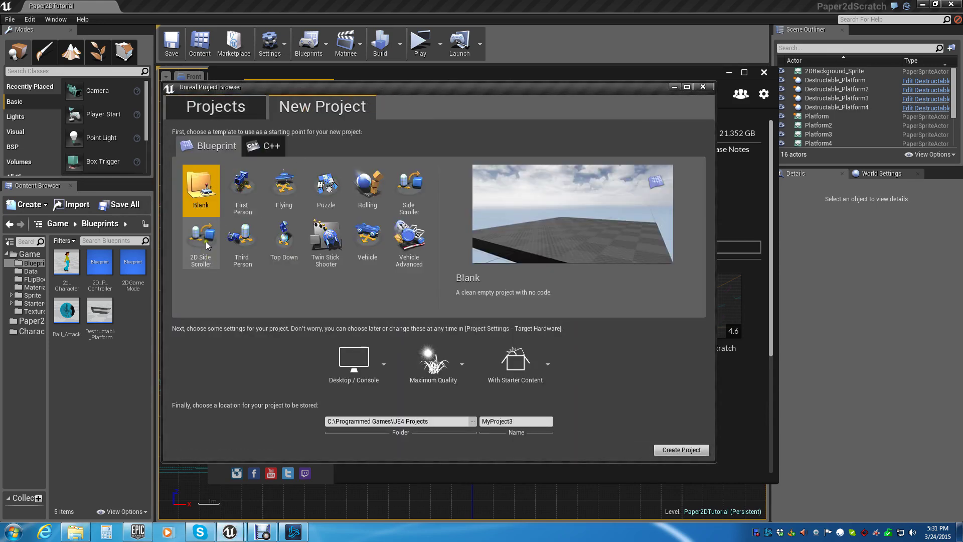
click(198, 253)
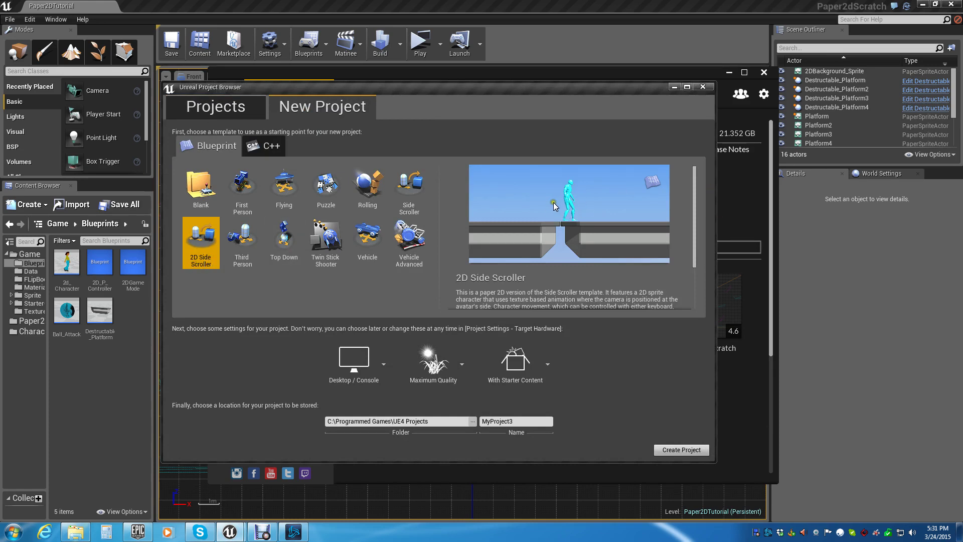
drag(694, 225, 692, 201)
- Create a Blank Blueprint project named PaperTutorialShooter with No Starter Content
click(199, 196)
click(524, 373)
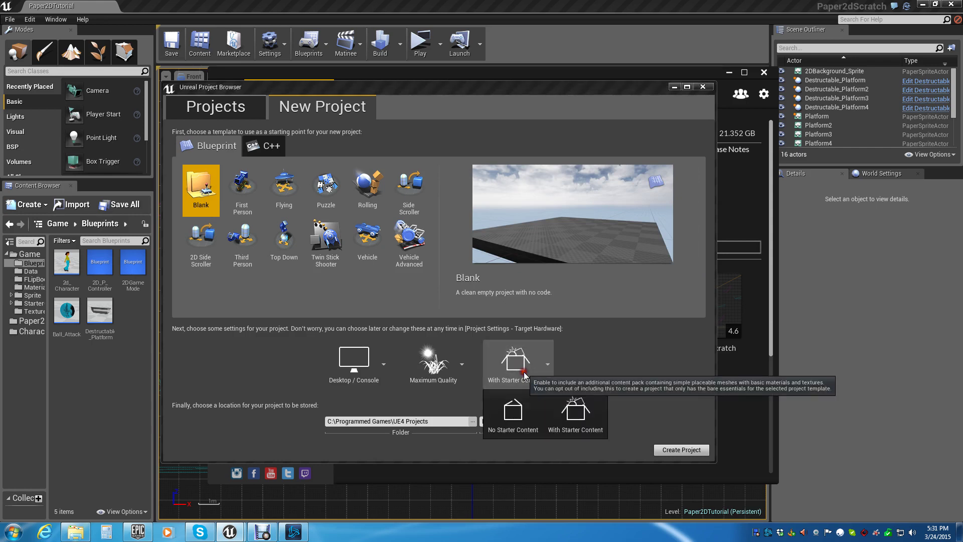
click(520, 409)
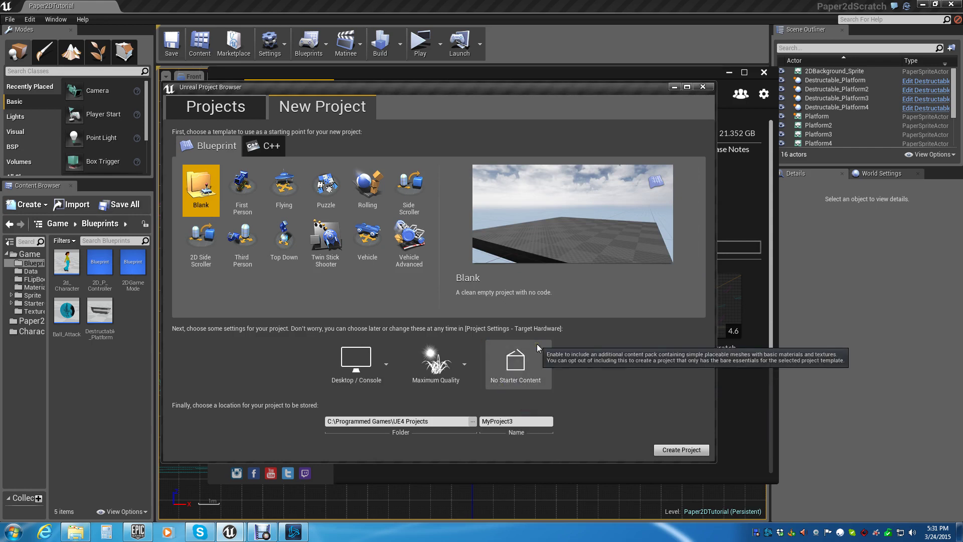
click(516, 422)
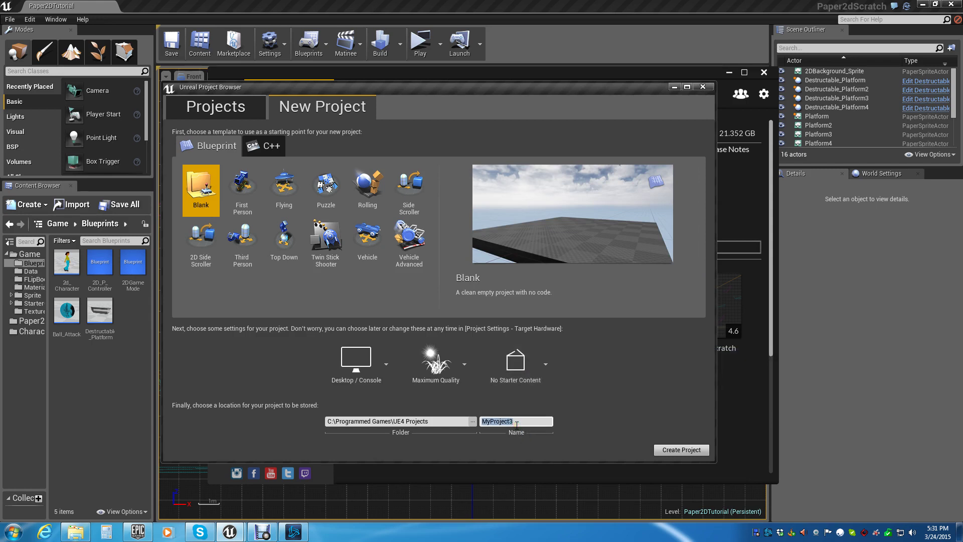
text(PaperTutorialShooter)
click(676, 455)
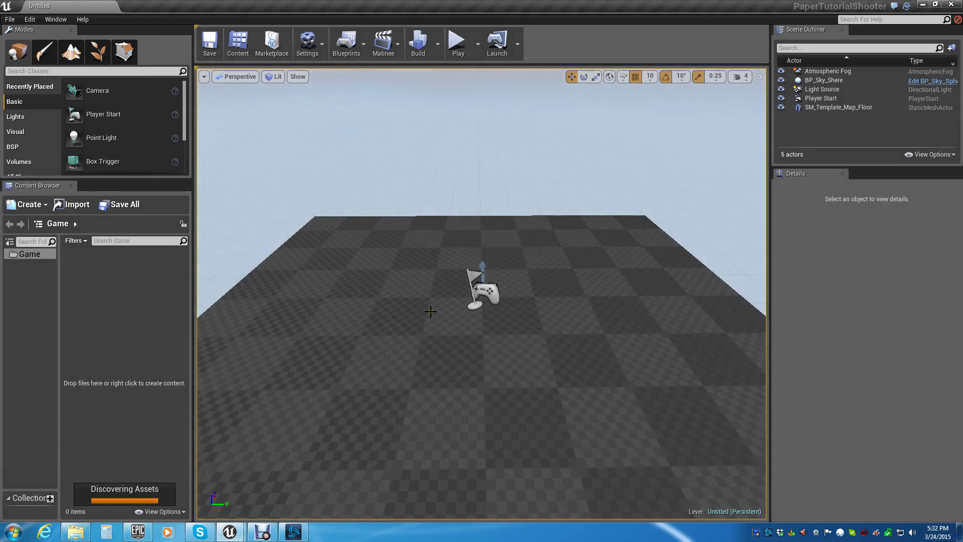
- Delete the atmospheric fog, sky sphere, light source and template floor from the level, keeping only the Player Start
right_drag(590, 367, 532, 312)
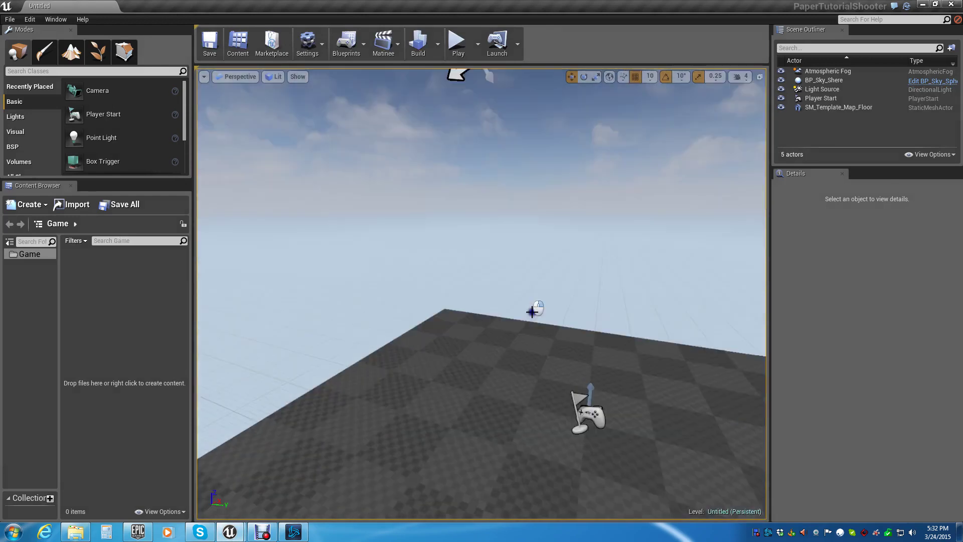
click(822, 72)
shift+click(820, 96)
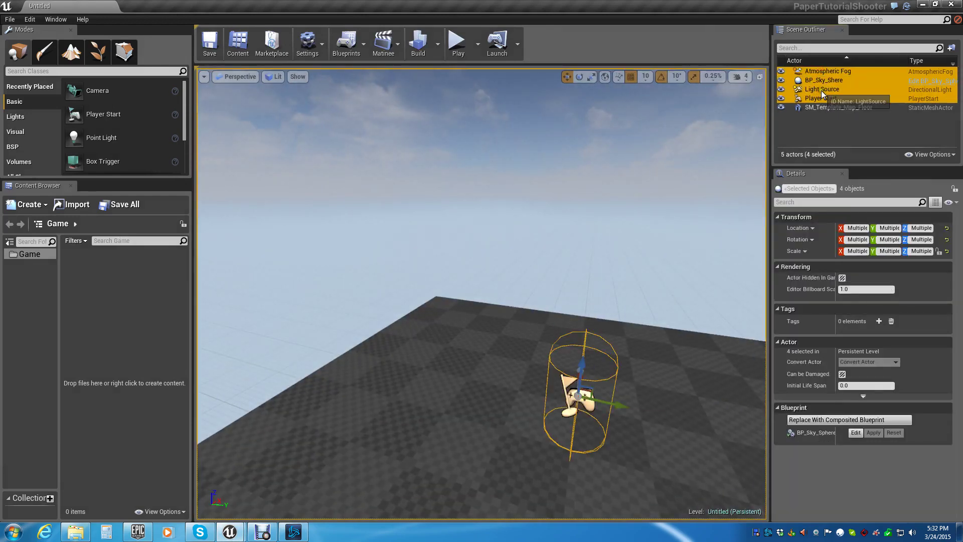
click(823, 107)
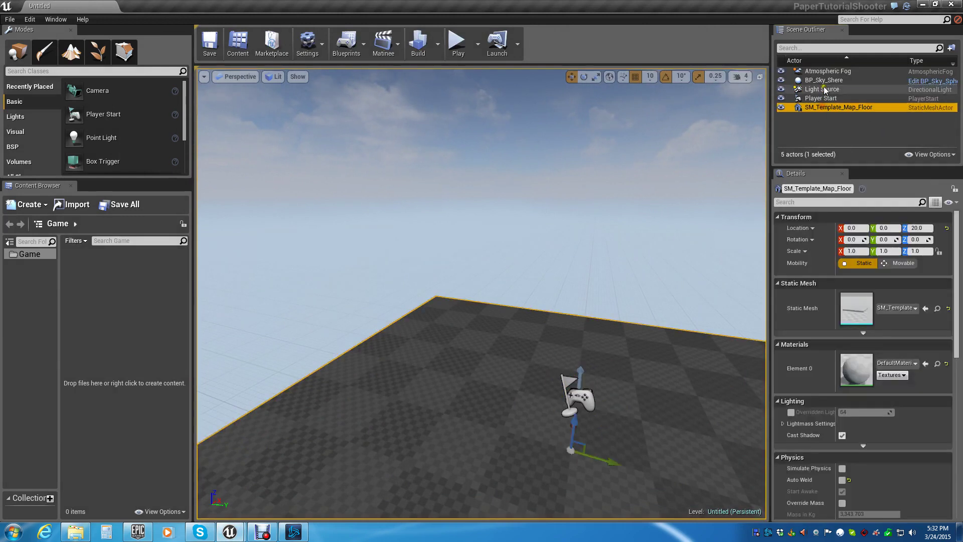
ctrl+click(821, 89)
ctrl+click(824, 80)
ctrl+click(826, 71)
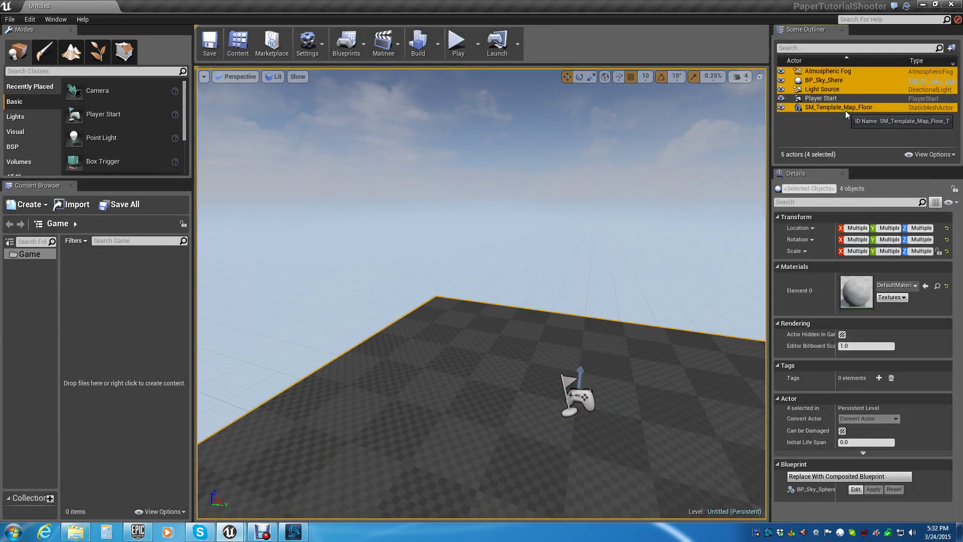
key(Delete)
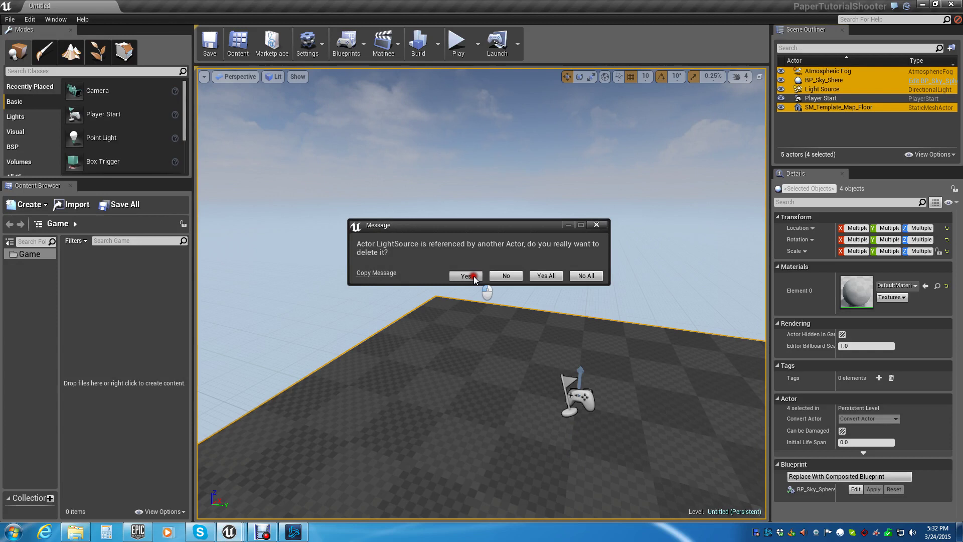
click(474, 276)
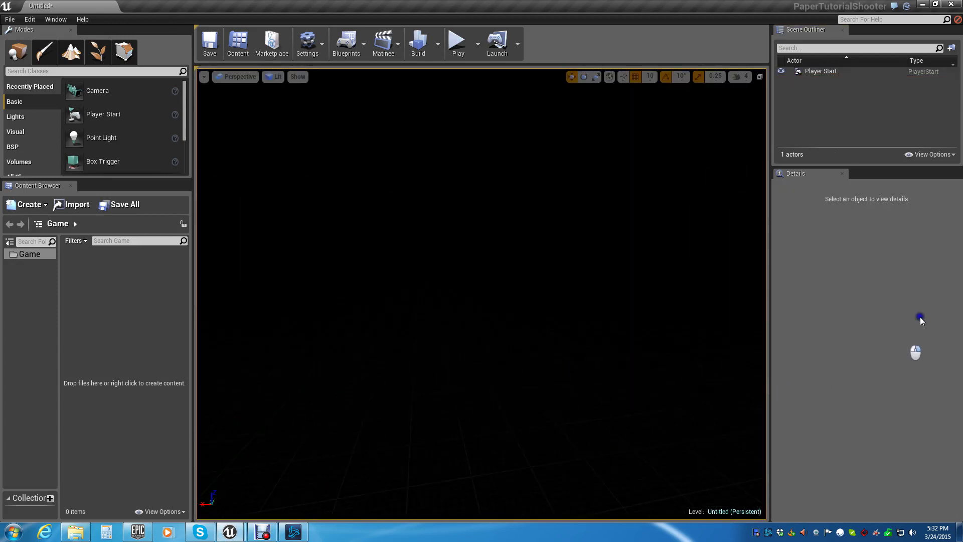
- Switch the viewport from perspective to the orthographic Front view and frame the Player Start
right_drag(919, 317, 502, 347)
key(w)
key(s)
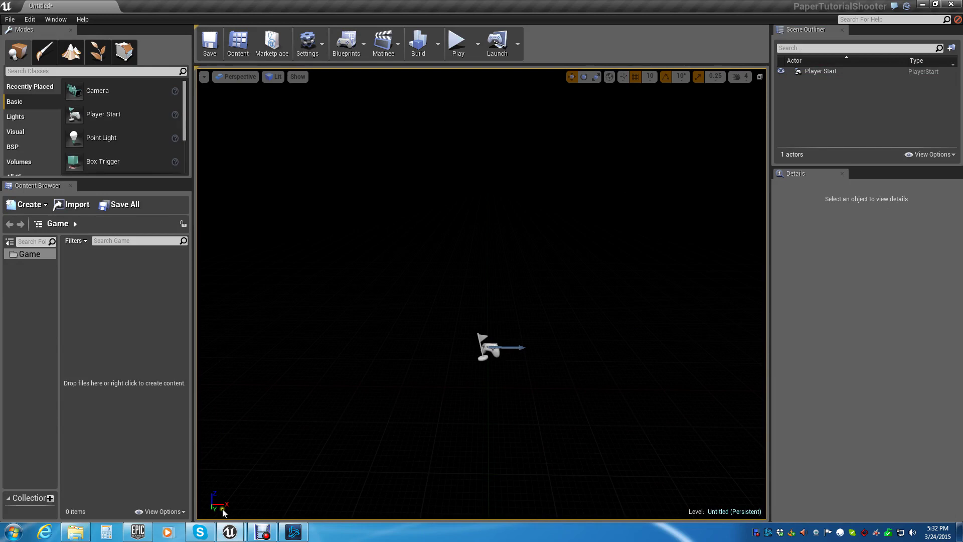
click(236, 76)
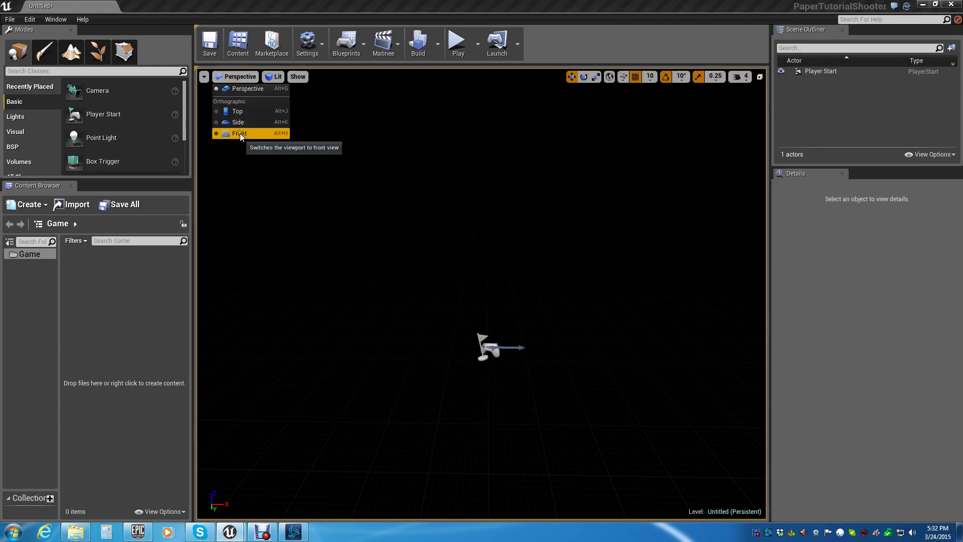
click(241, 134)
scroll(560, 431, up, 2)
right_drag(556, 408, 558, 297)
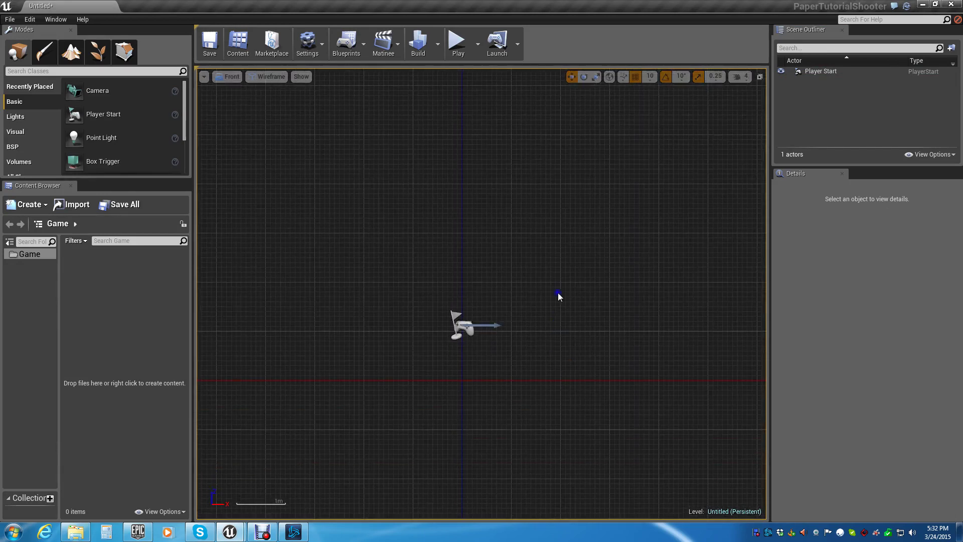
scroll(544, 344, down, 4)
right_drag(545, 338, 519, 261)
scroll(520, 260, up, 4)
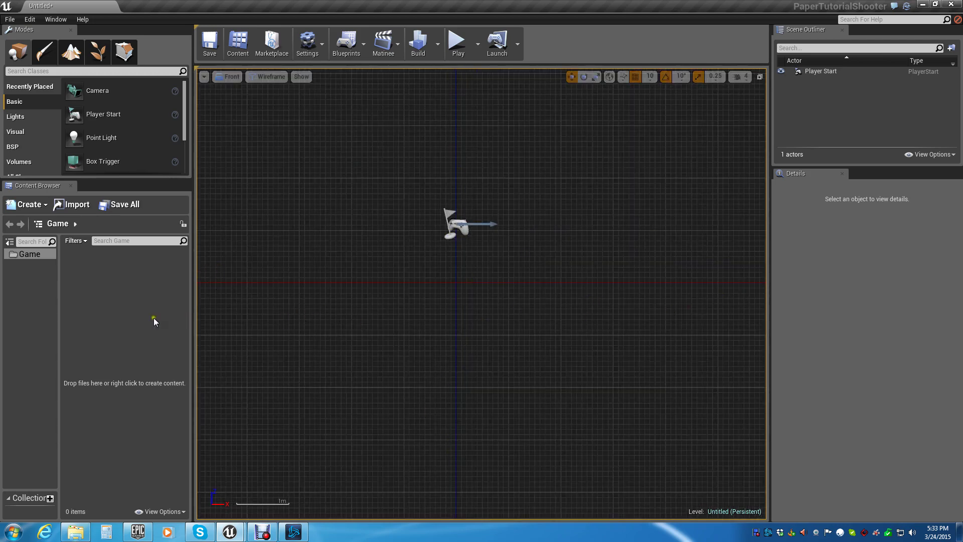
- Create a new folder named Textures under the Game folder
right_click(32, 260)
click(40, 261)
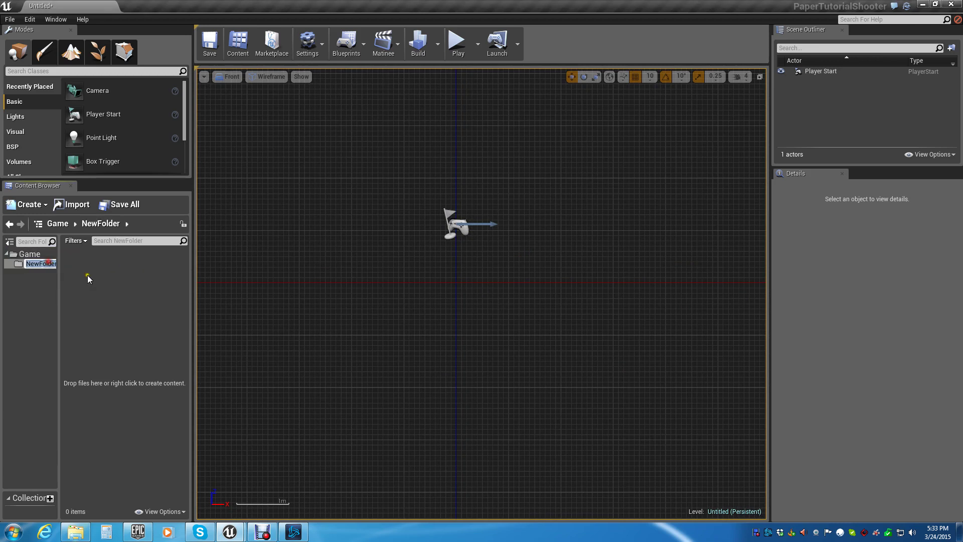
text(Textures)
key(Return)
- Create a new folder named Sprites under the Game folder
right_click(29, 254)
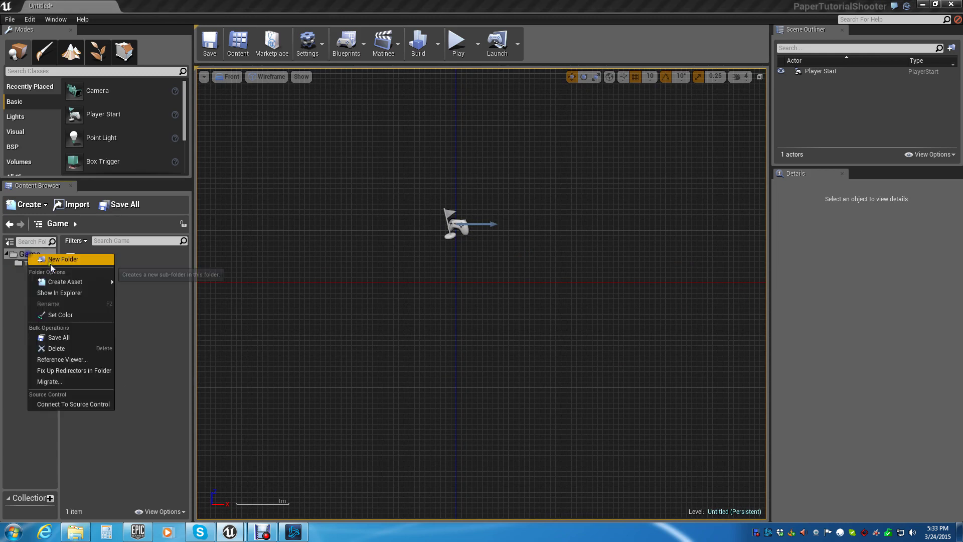
click(65, 263)
text(Sprites)
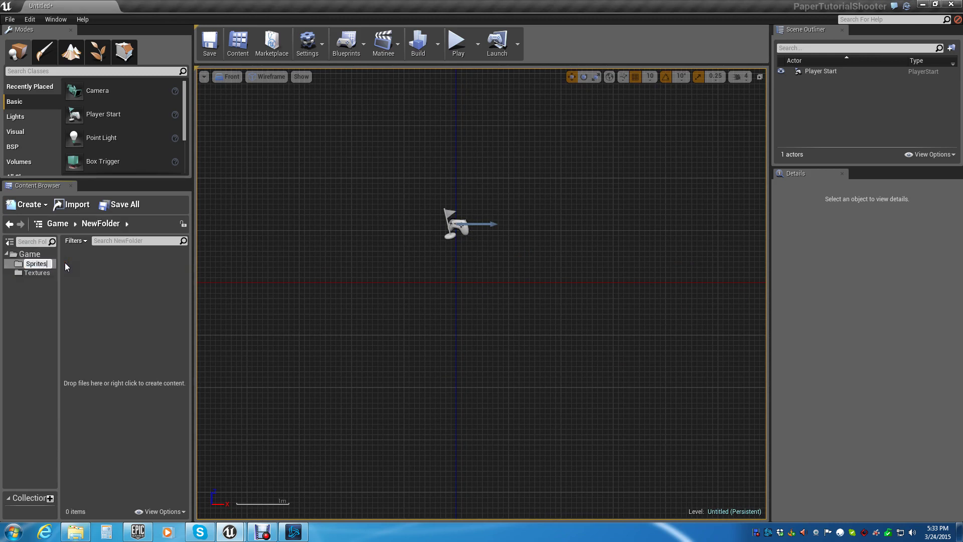
key(Return)
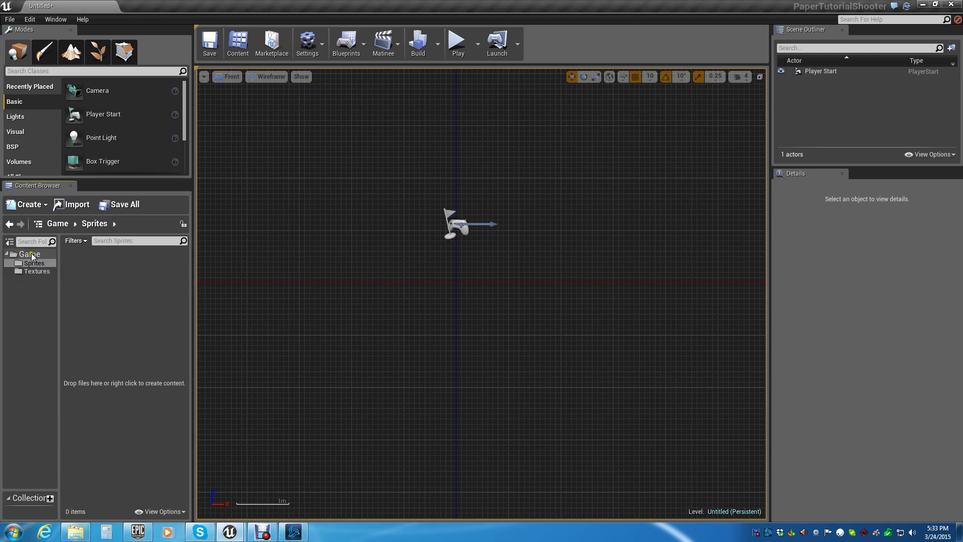
- Create a new folder named Blueprints under the Game folder
right_click(30, 254)
click(77, 259)
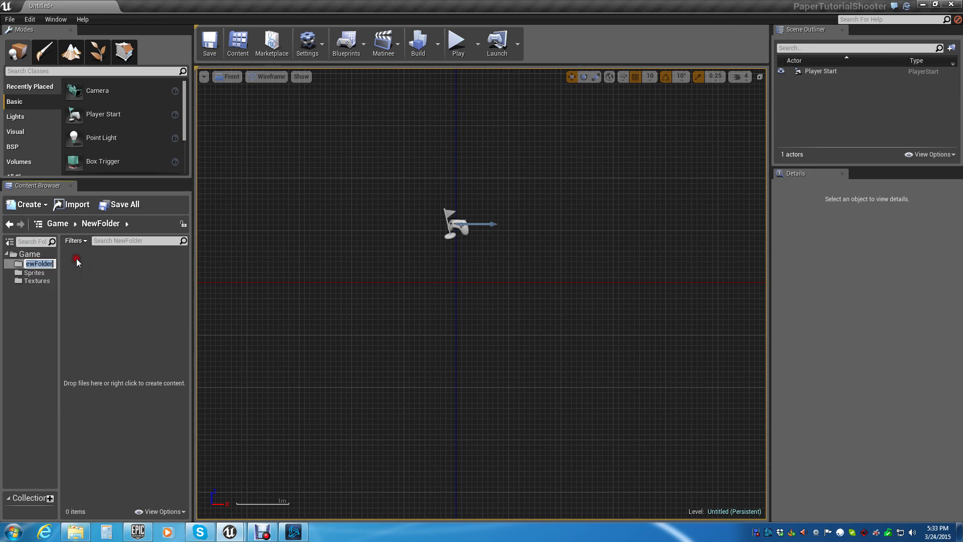
text(Blueprints)
key(Return)
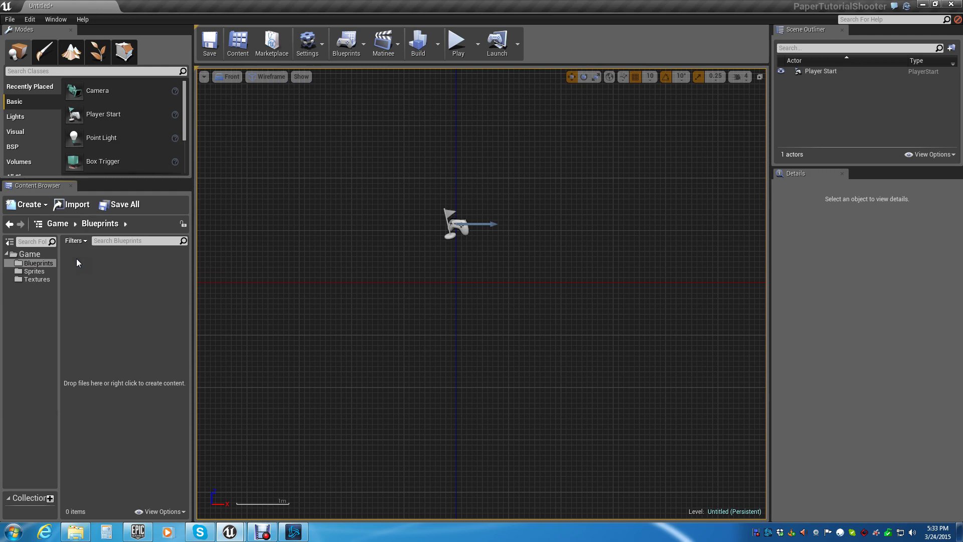
- Open the project's Textures folder, then switch to Windows Explorer and browse to Programming Assets\Sprites on Local Disk (C:)
click(38, 279)
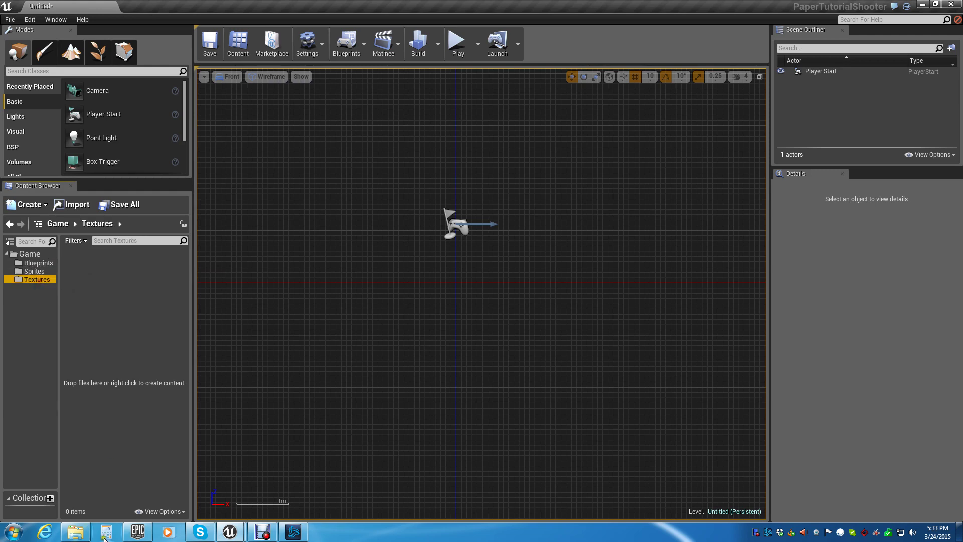
click(76, 532)
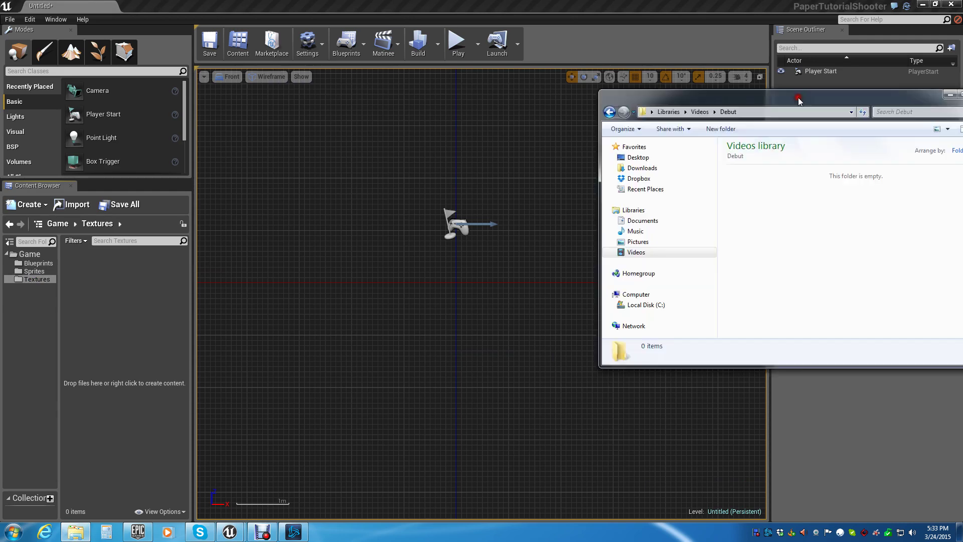
drag(803, 102, 467, 131)
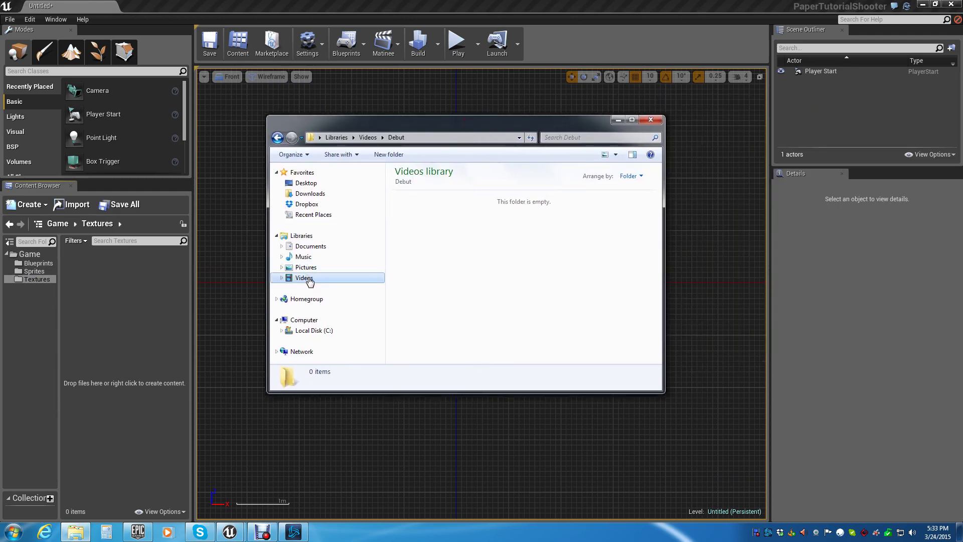
click(314, 331)
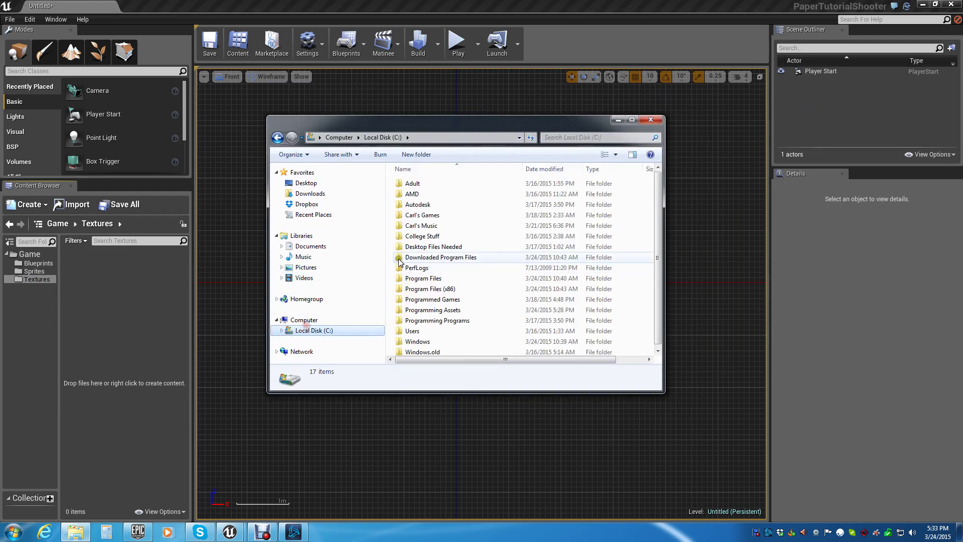
double_click(434, 310)
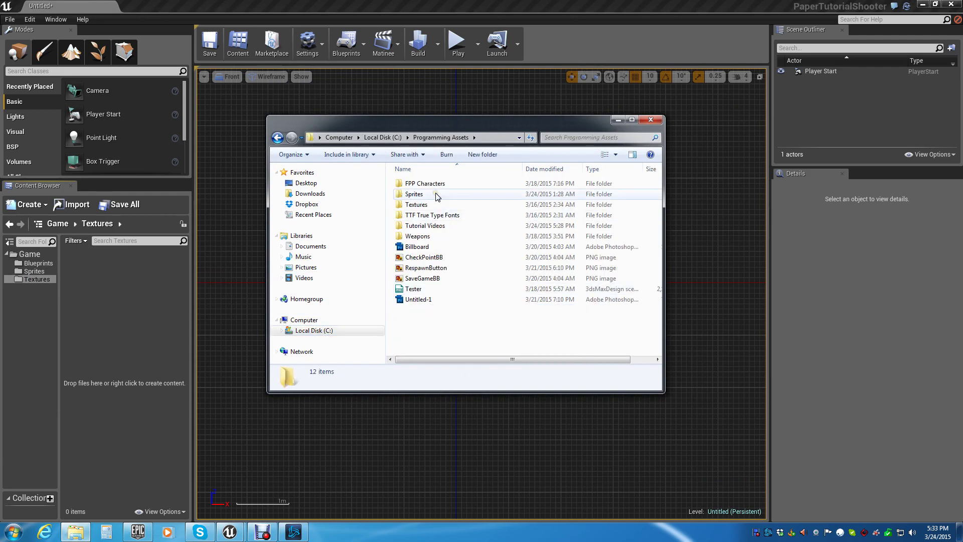
double_click(414, 194)
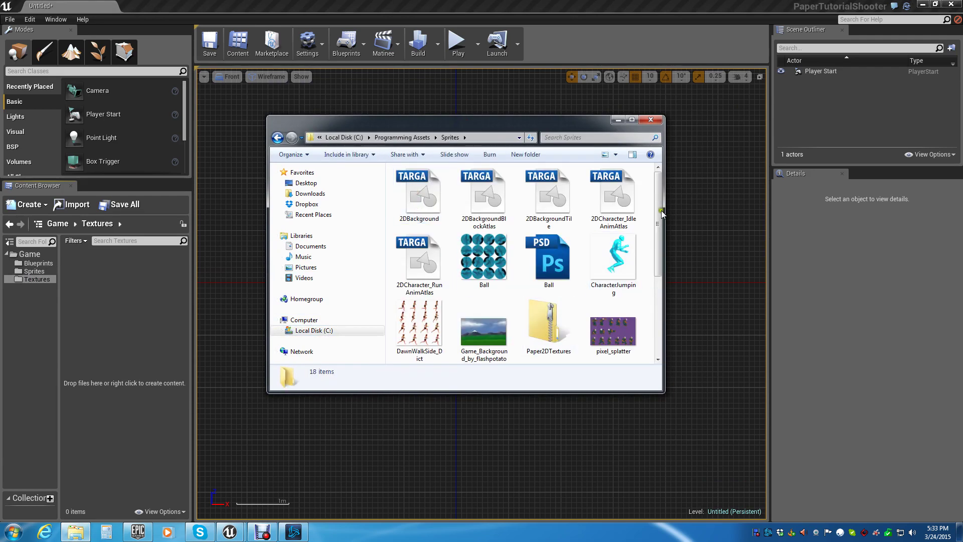
- Import the Ball PNG image from the Explorer window into the project's Textures folder
mouse_move(489, 270)
mouse_down()
mouse_move(138, 374)
mouse_move(498, 263)
mouse_up()
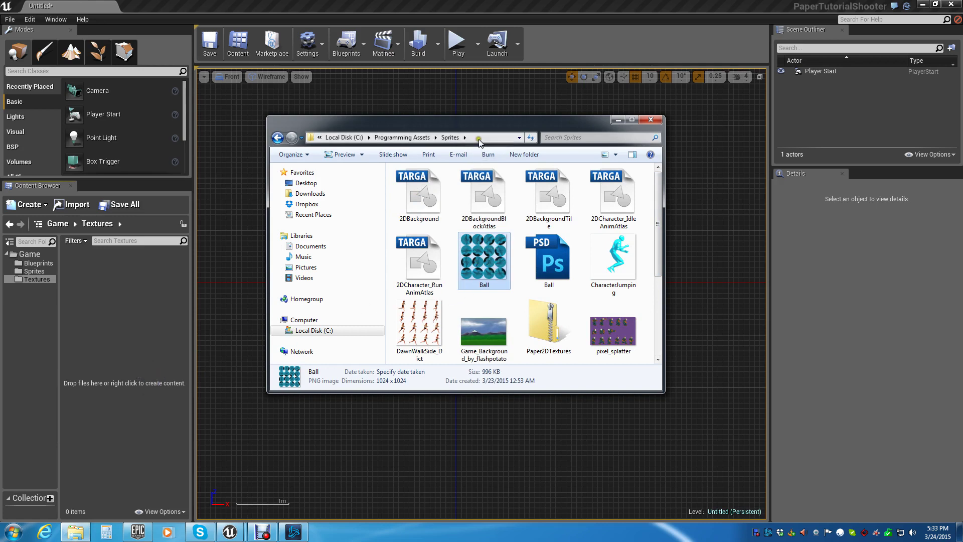
drag(483, 122, 636, 119)
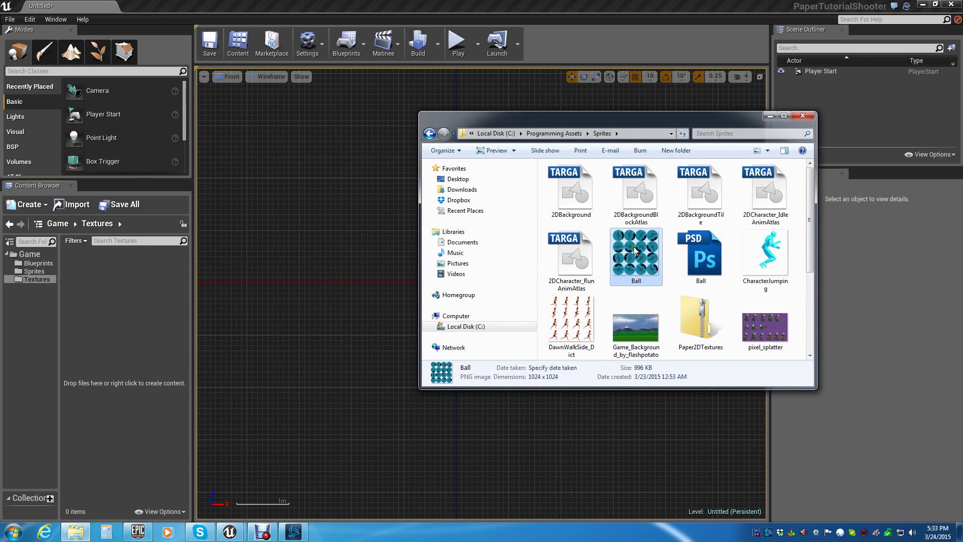
drag(633, 246, 111, 310)
drag(111, 310, 122, 318)
mouse_move(73, 266)
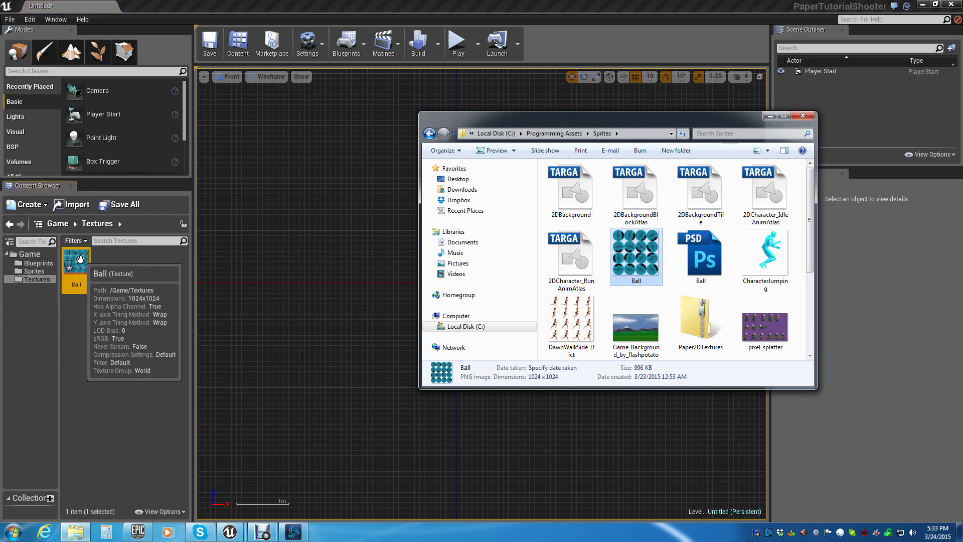
- Import the tutorial Sprite Sheet image from Programming Assets\Sprites on Local Disk (C:) into the Textures folder
click(78, 206)
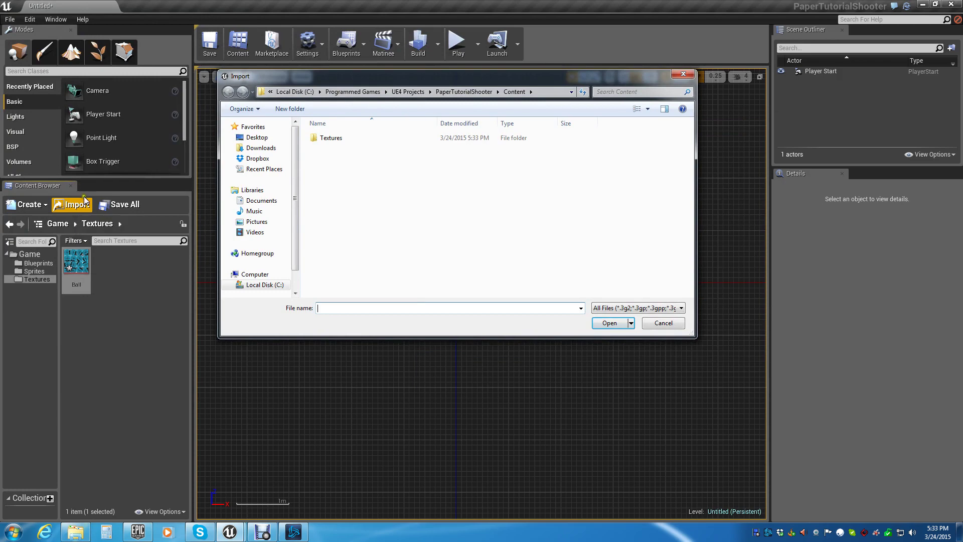
click(408, 92)
click(381, 92)
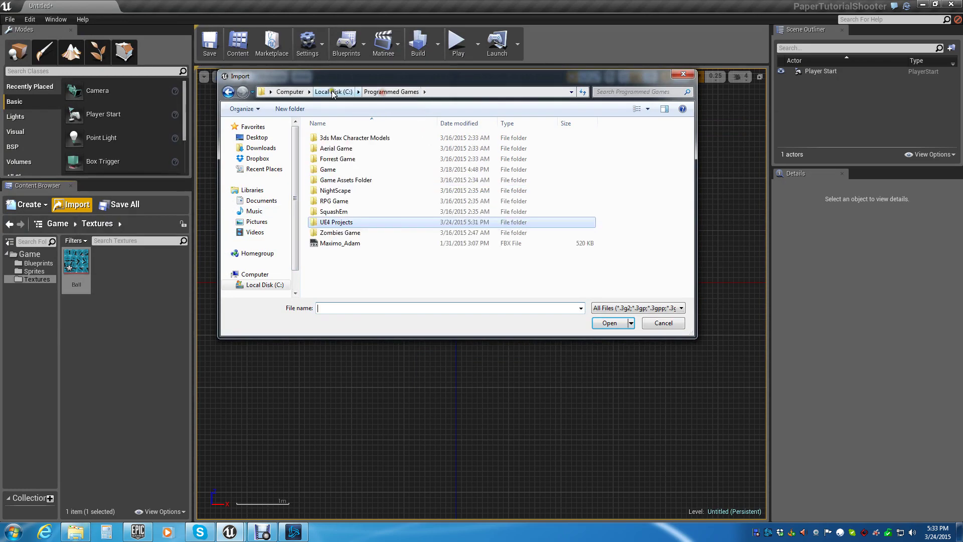
click(332, 92)
double_click(346, 275)
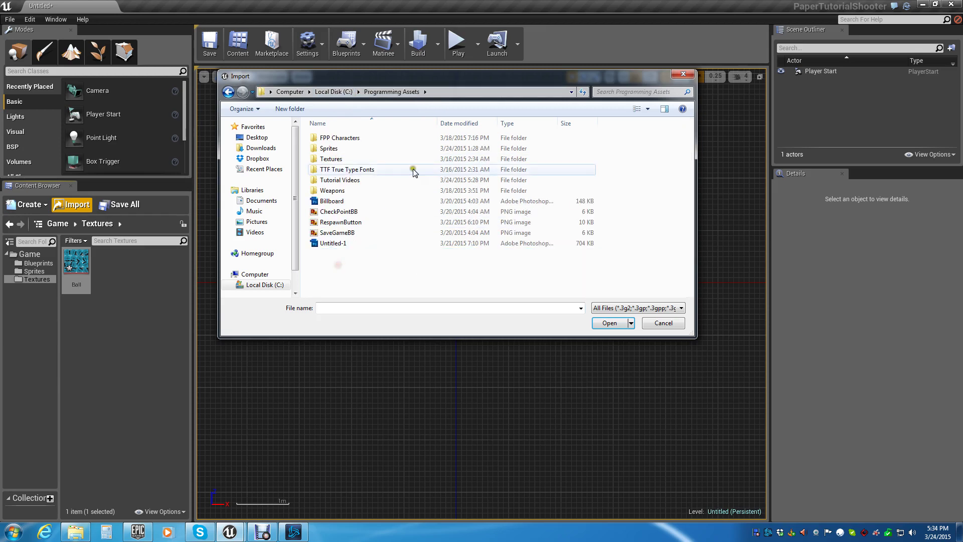
double_click(342, 148)
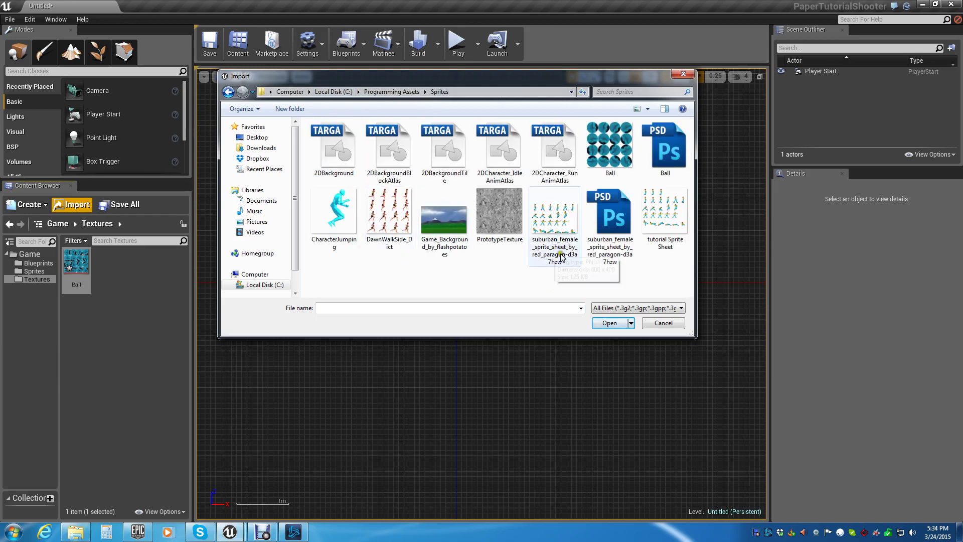
click(559, 216)
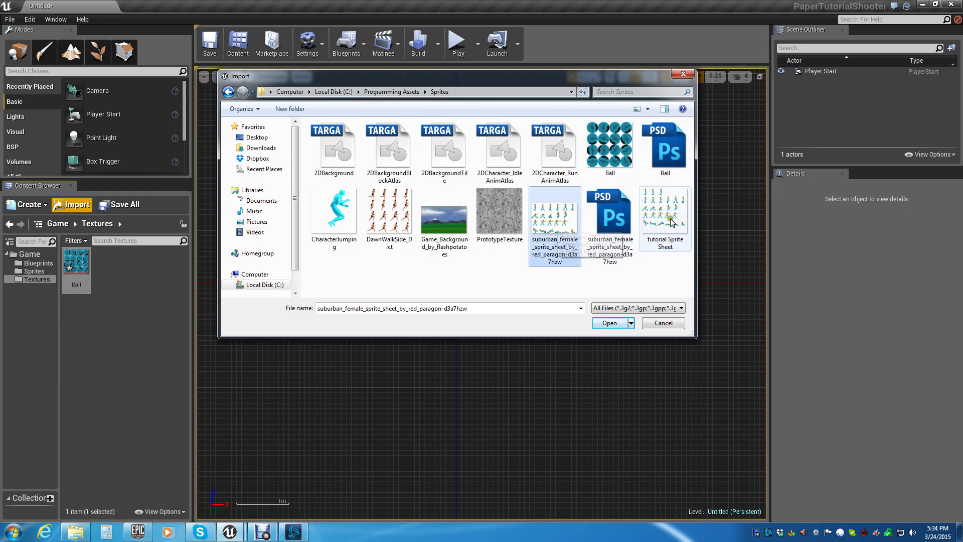
click(647, 224)
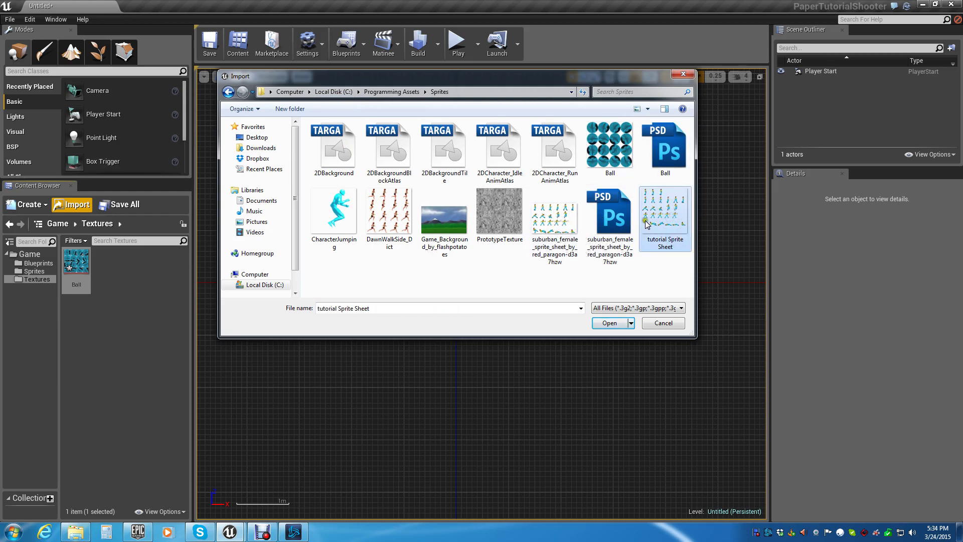
click(609, 324)
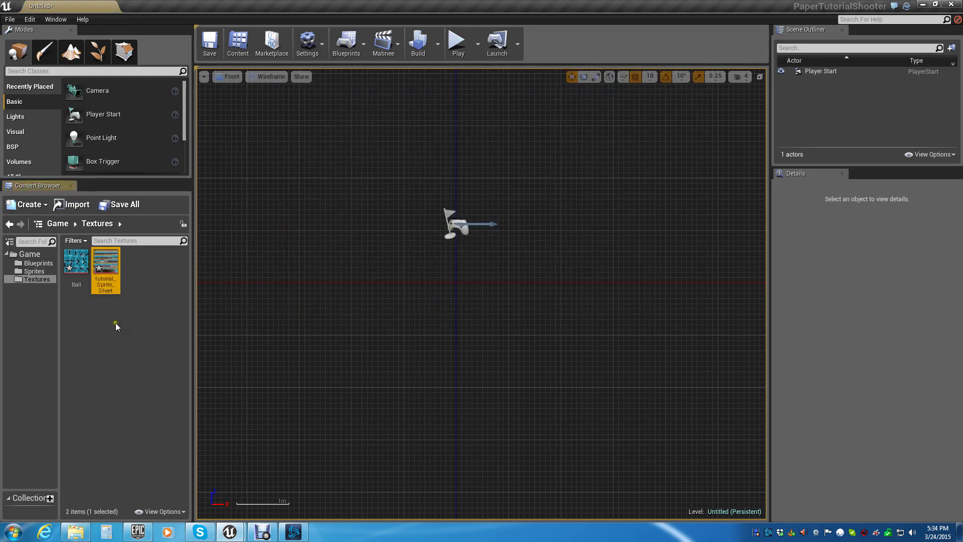
- Import the Game_Background_by_flashpotatoes image into Textures, accepting its non-power-of-two size, and preview the imported texture
click(73, 210)
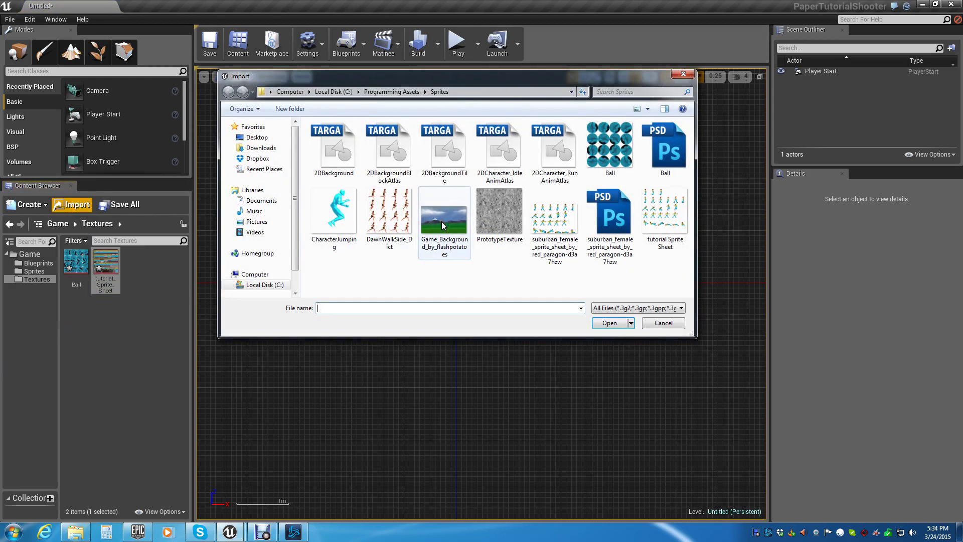
double_click(442, 222)
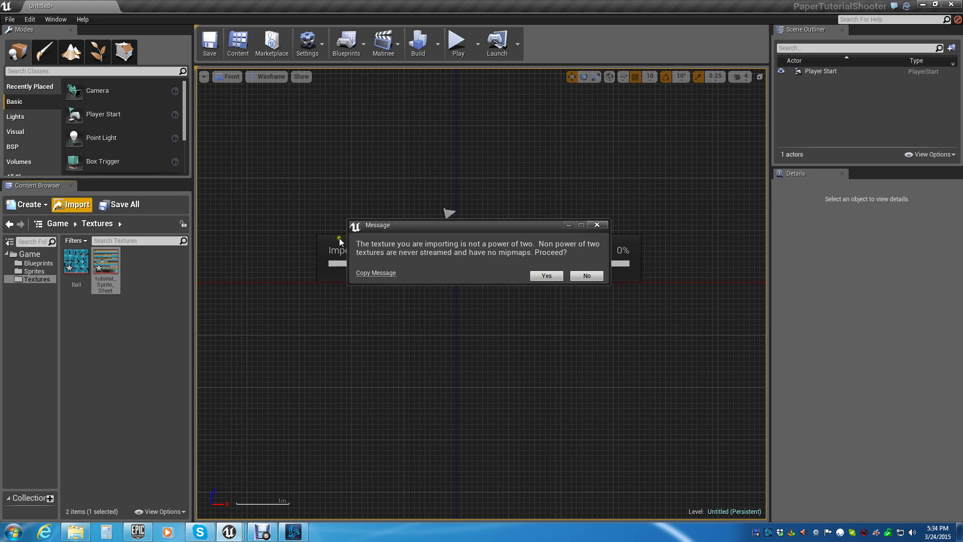
click(546, 276)
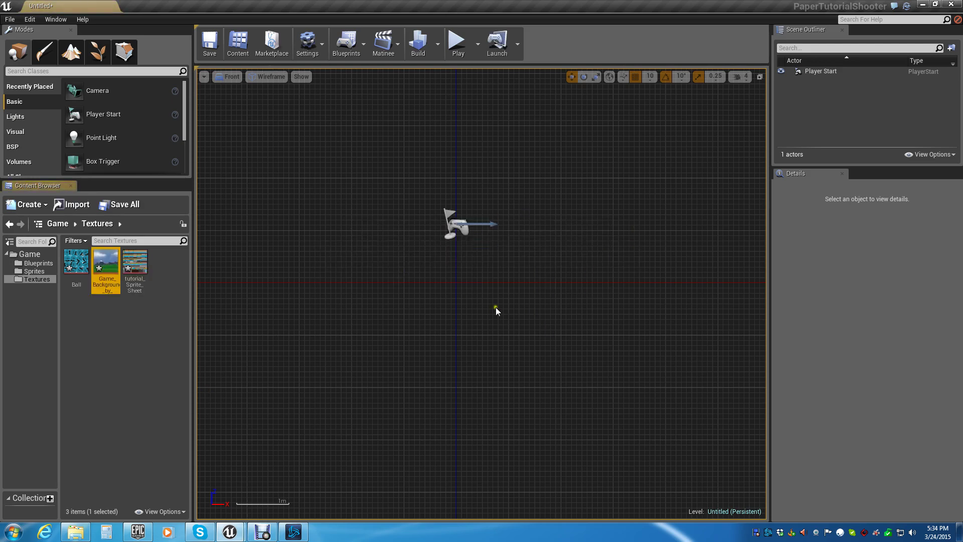
double_click(105, 266)
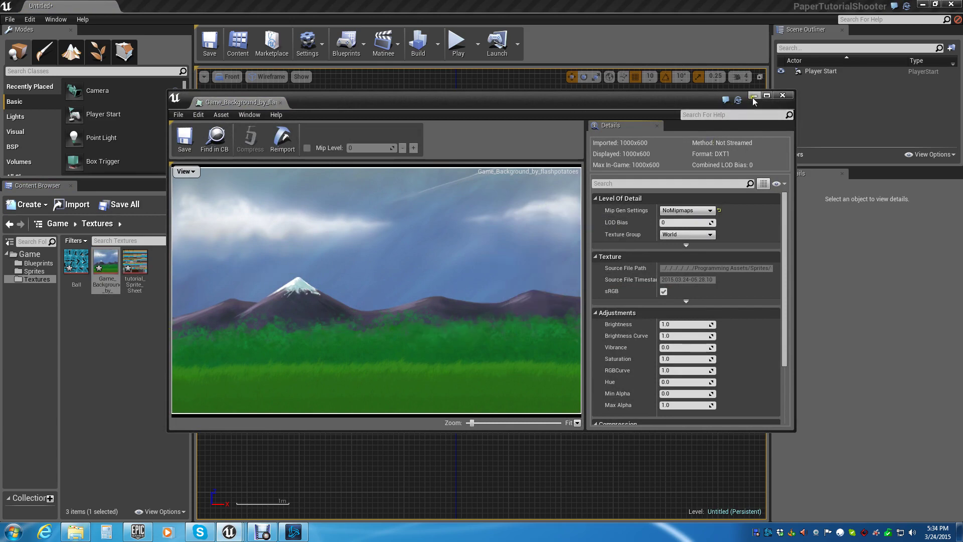
click(783, 96)
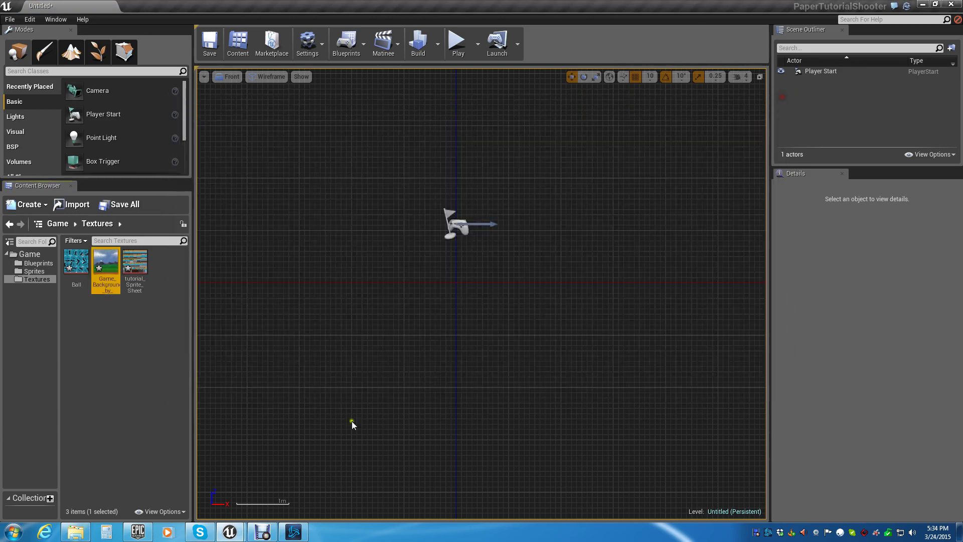
- Switch to Windows Explorer and import the PrototypeTexture image from the Sprites folder into the project's Textures folder
click(69, 535)
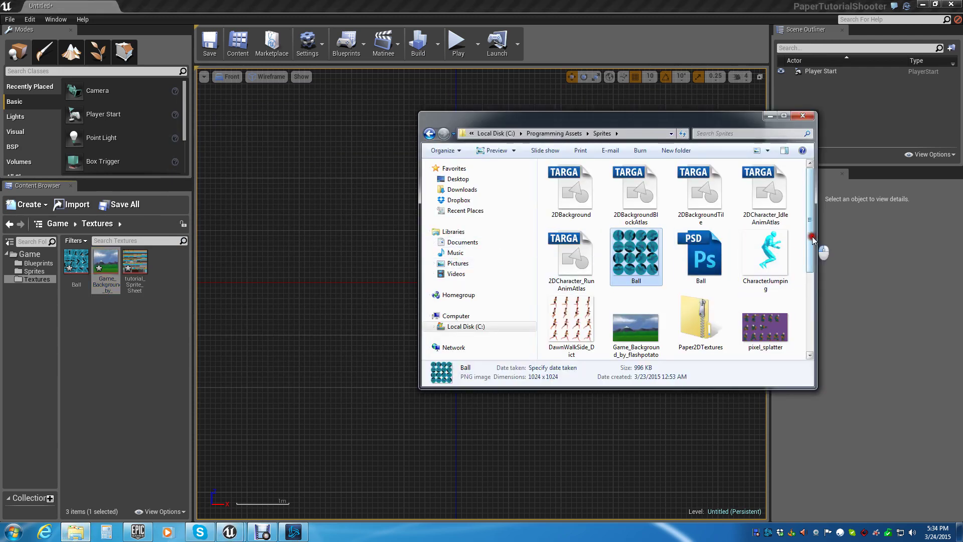
drag(812, 237, 823, 293)
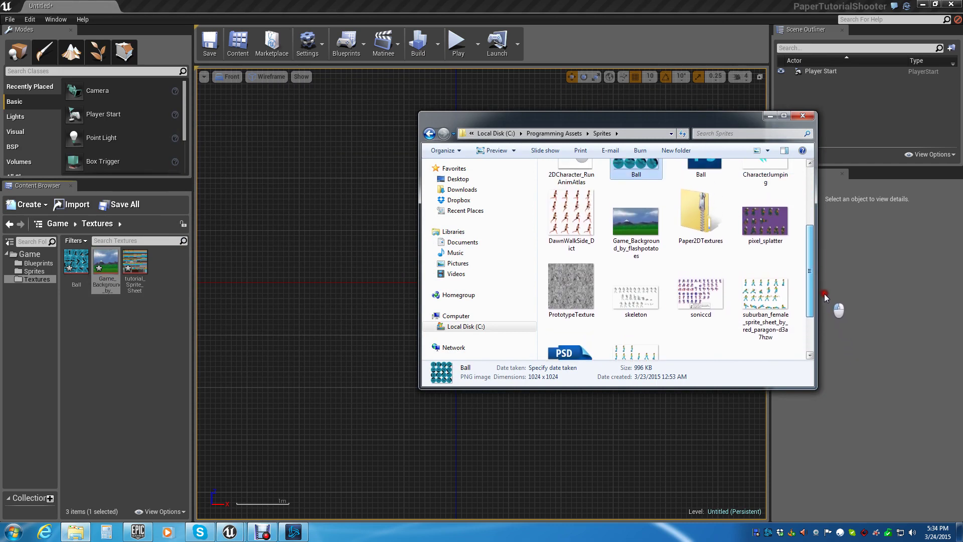
drag(571, 286, 128, 364)
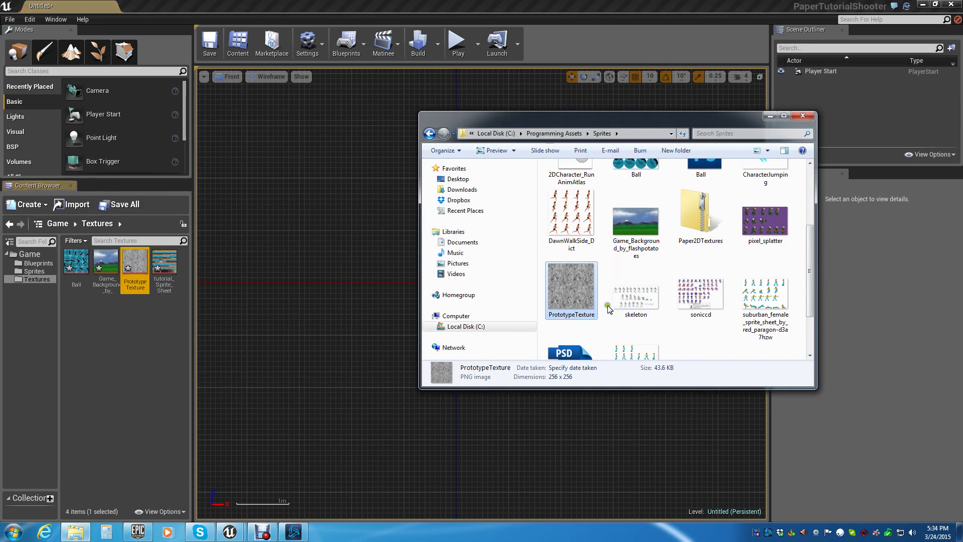
click(92, 396)
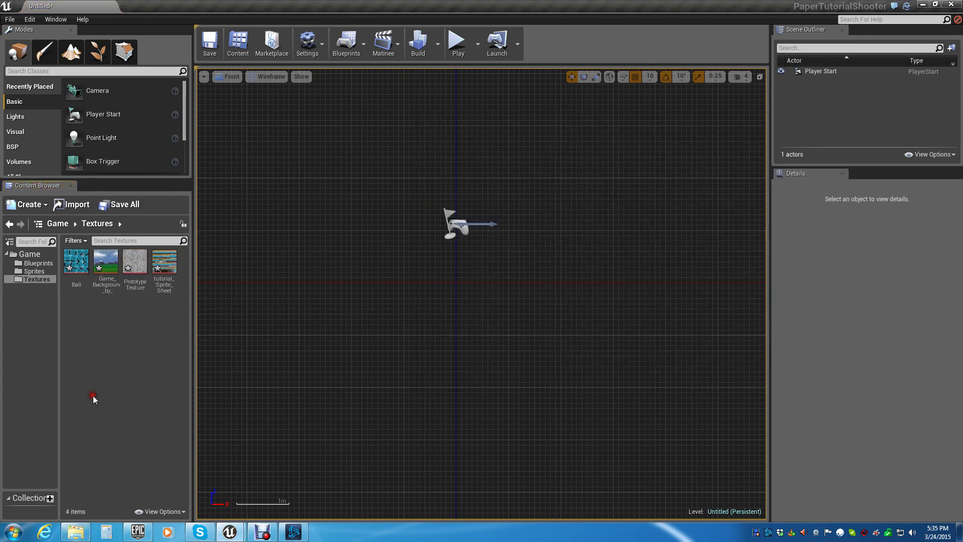
- Save the level as PaperProto in the Game folder
key(ctrl+s)
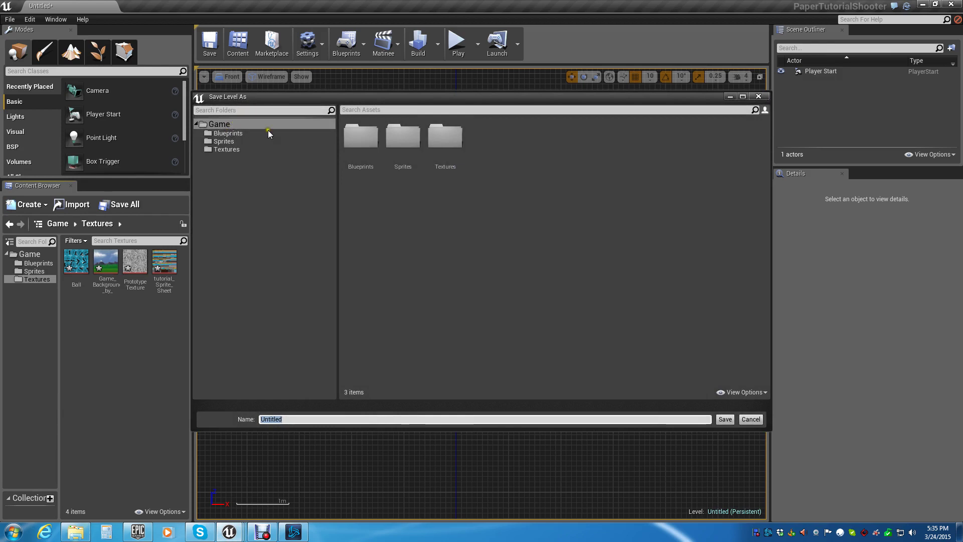
text(PaperProto)
click(725, 419)
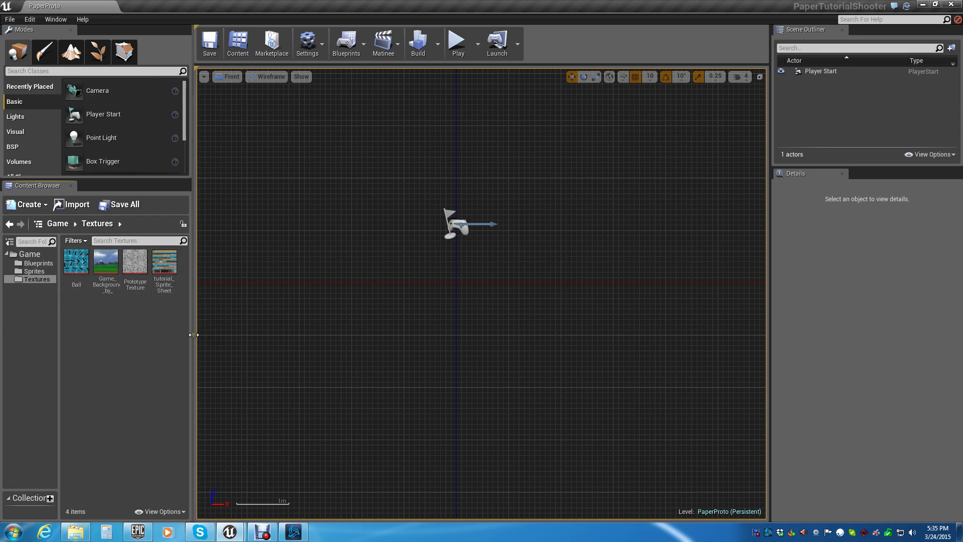
- Inspect the tutorial_Sprite_Sheet and Ball textures one after the other in the texture editor
double_click(158, 277)
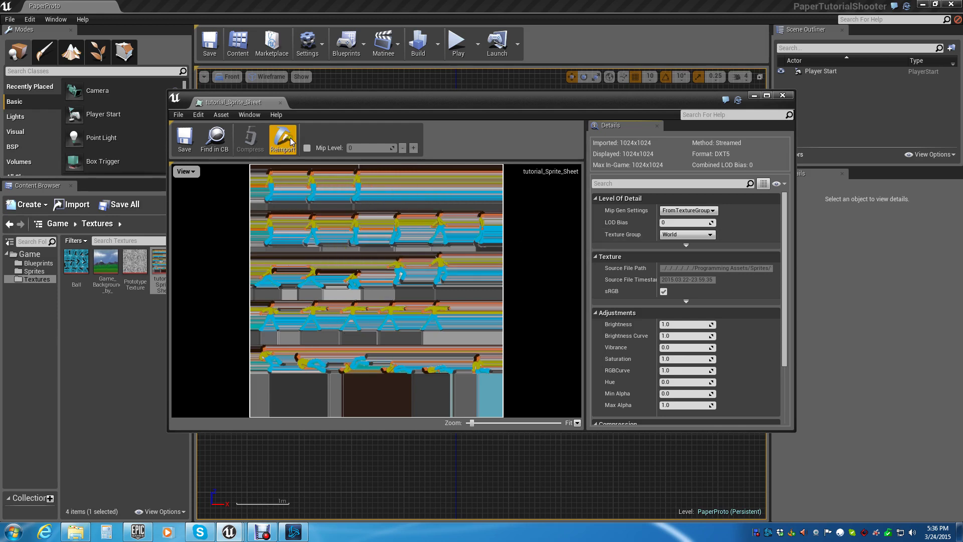
click(782, 94)
double_click(76, 262)
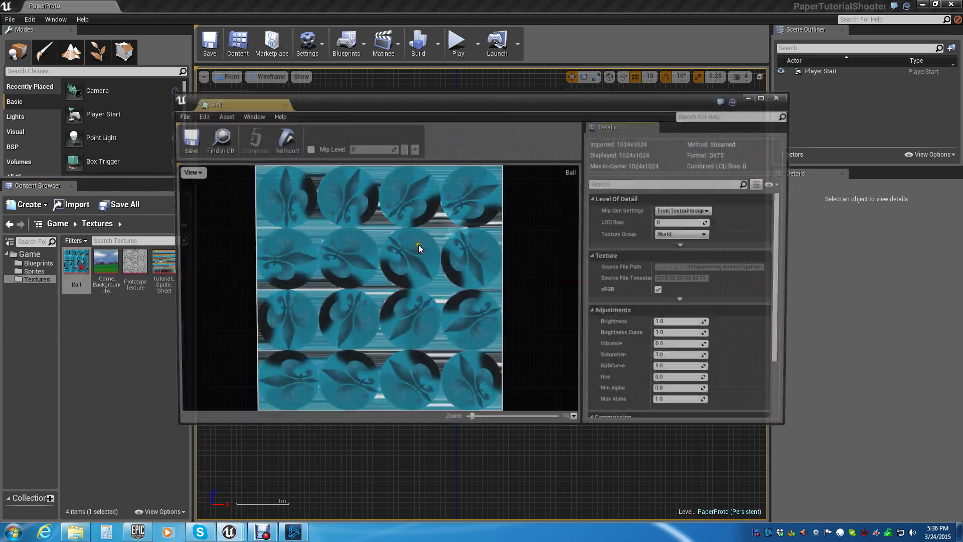
click(784, 96)
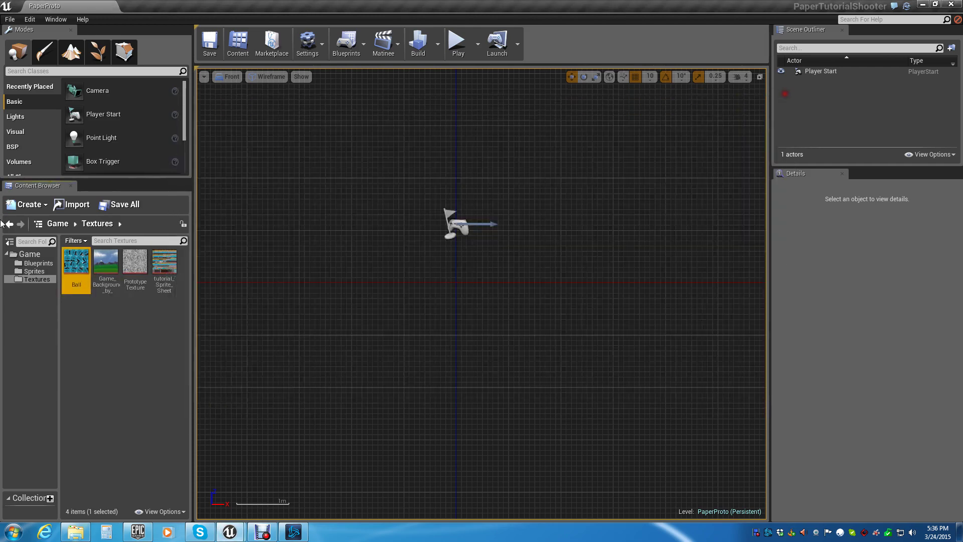
- Create a single sprite from the tutorial_Sprite_Sheet texture and name it Character_SPrite_001
click(168, 271)
right_click(167, 262)
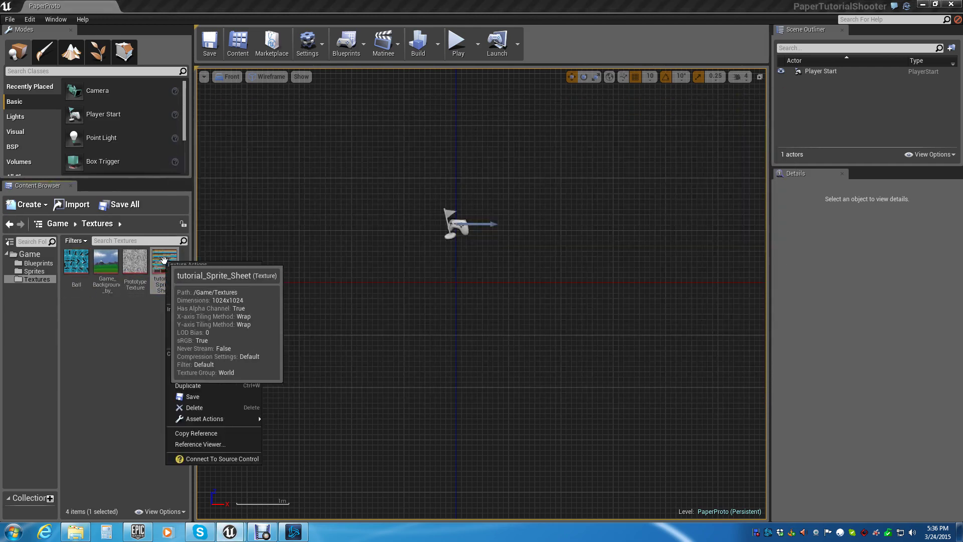
mouse_move(242, 297)
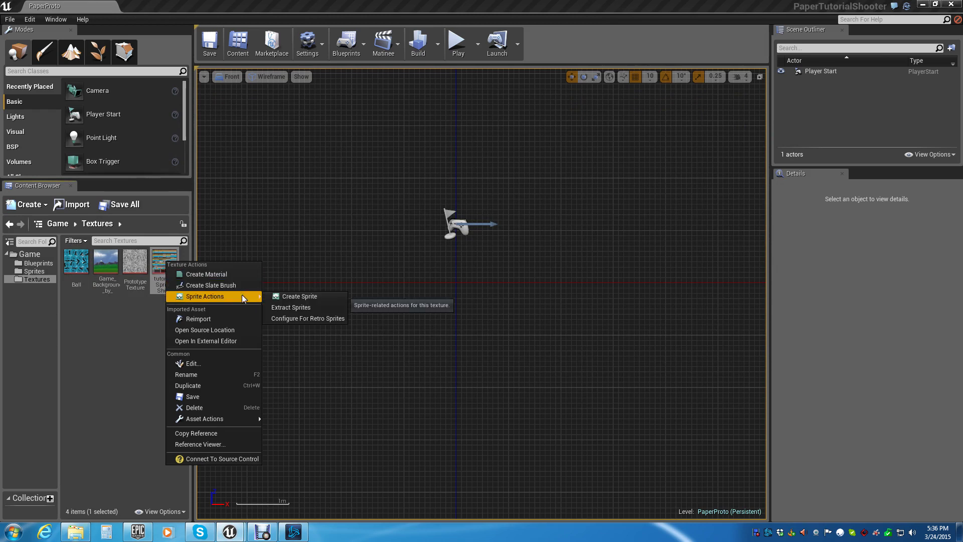
click(299, 298)
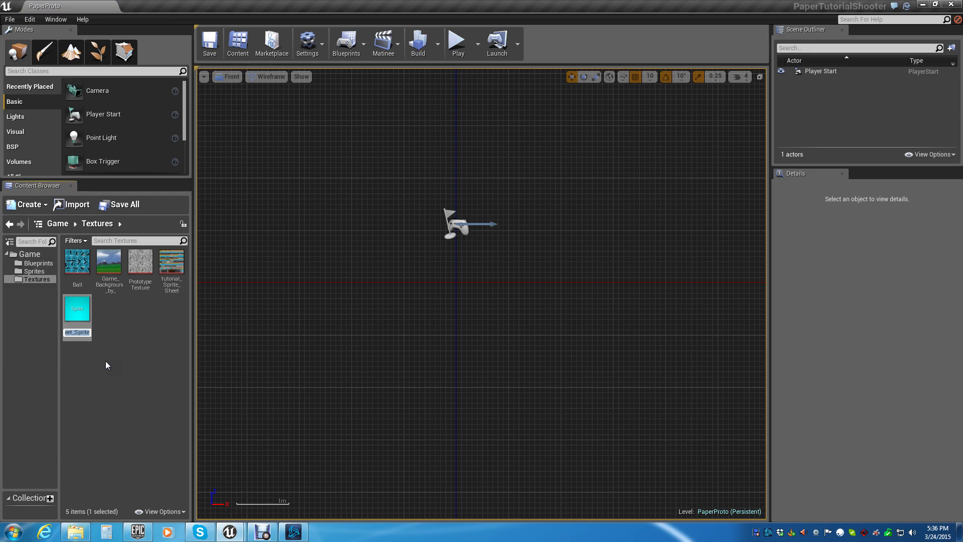
text(Characte)
text(r)
text(_Sprite_001)
key(Return)
- Examine all character poses contained in the Character_SPrite_001 sprite in the sprite editor
double_click(109, 261)
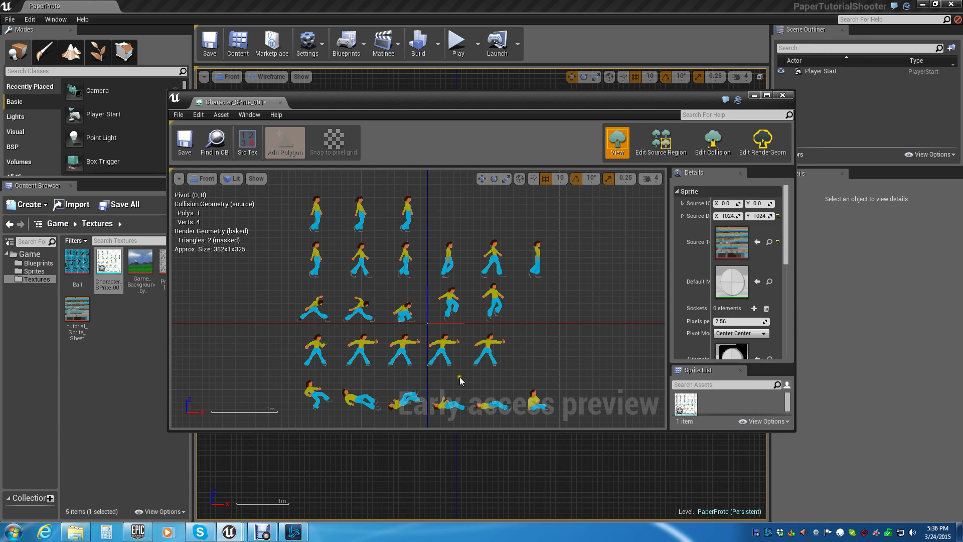
scroll(401, 280, down, 3)
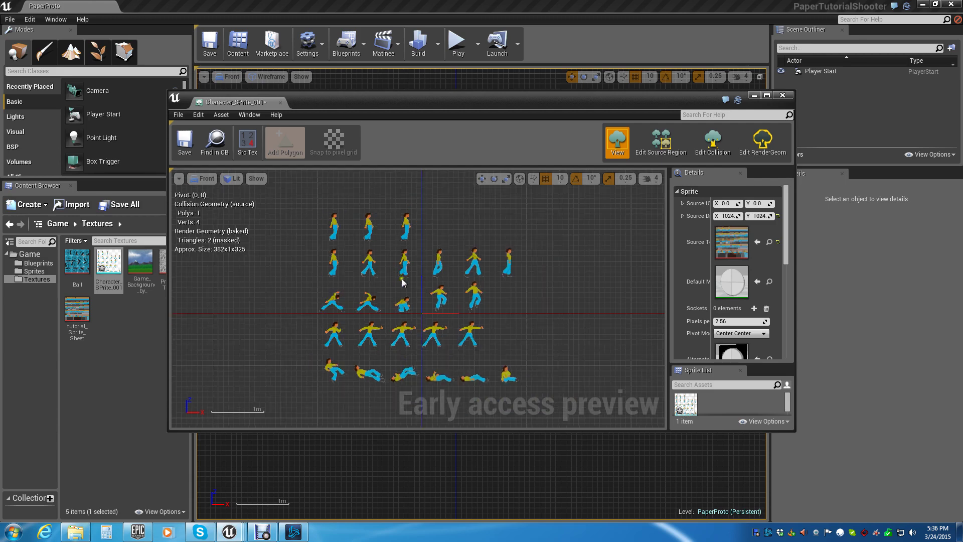
scroll(410, 290, up, 4)
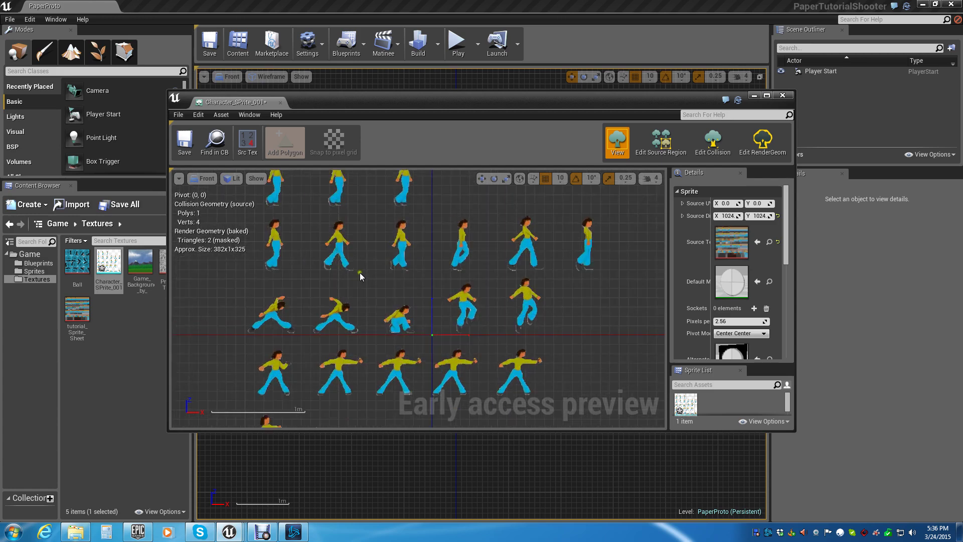
right_drag(360, 272, 397, 366)
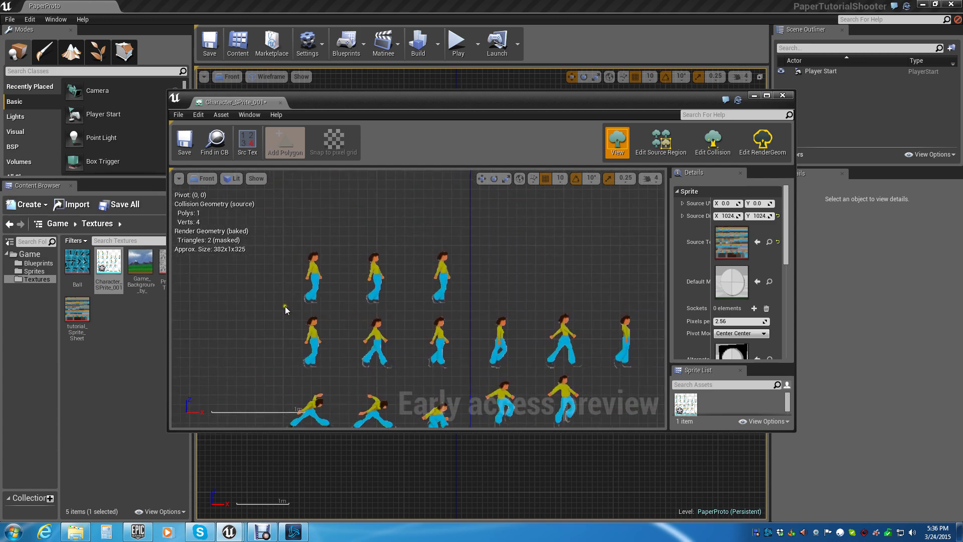
scroll(351, 253, down, 2)
right_drag(516, 300, 494, 223)
right_drag(516, 348, 510, 278)
scroll(484, 357, up, 6)
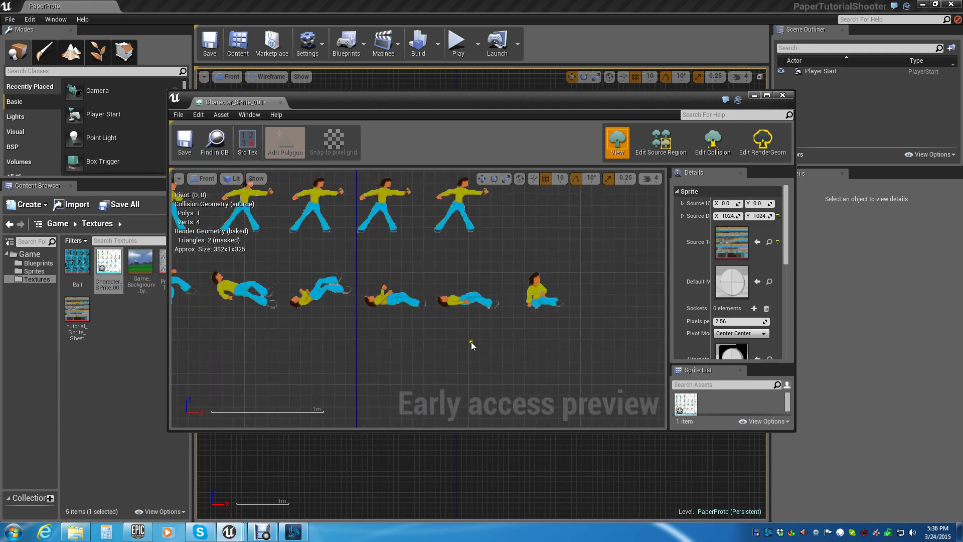
scroll(470, 345, down, 5)
right_drag(426, 364, 446, 400)
right_drag(558, 344, 540, 338)
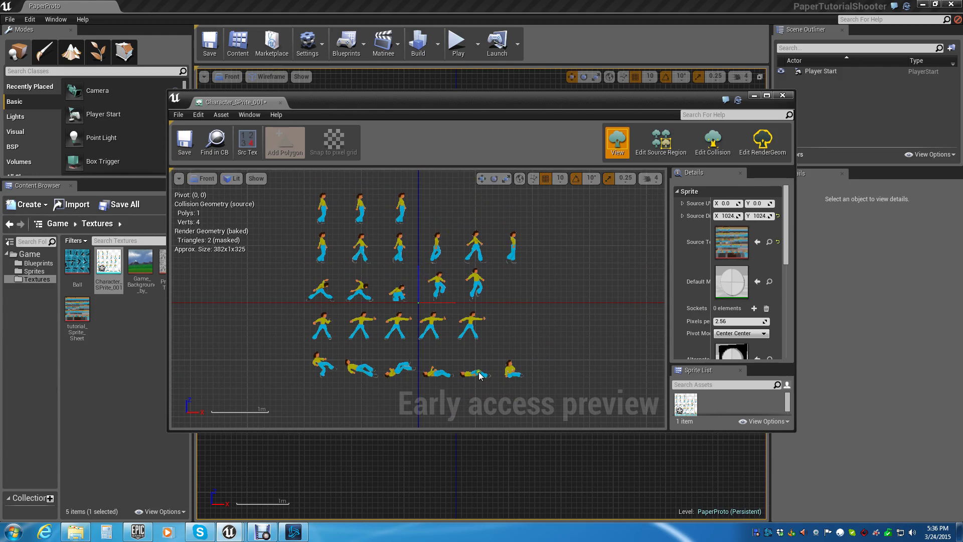
click(783, 95)
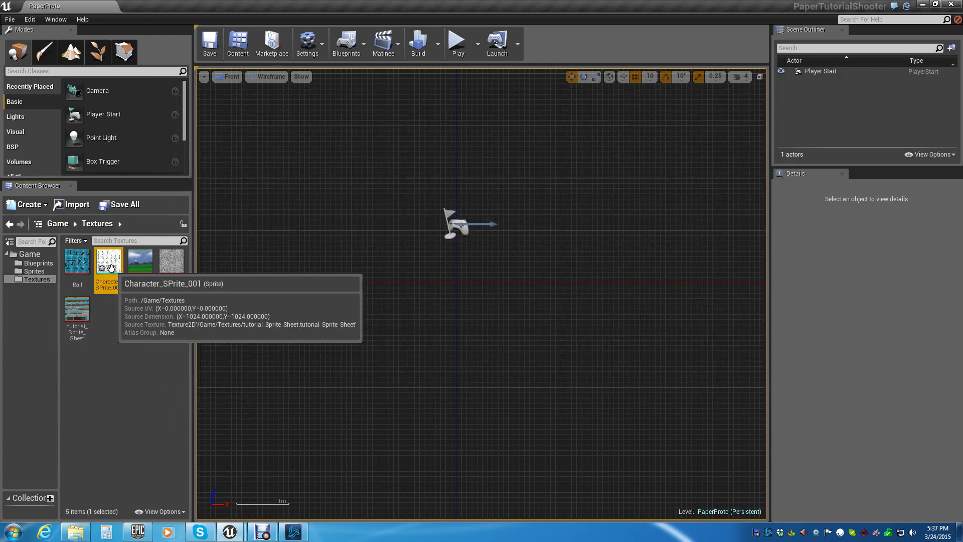
- Delete the Character_SPrite_001 sprite from the Textures folder
key(Delete)
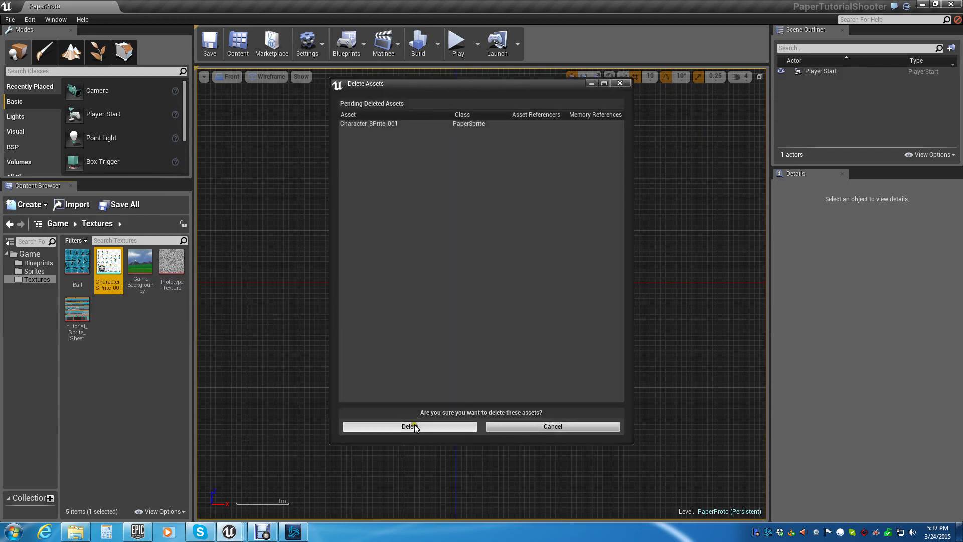
click(413, 425)
- Extract the individual character sprites from the tutorial_Sprite_Sheet texture
right_click(164, 262)
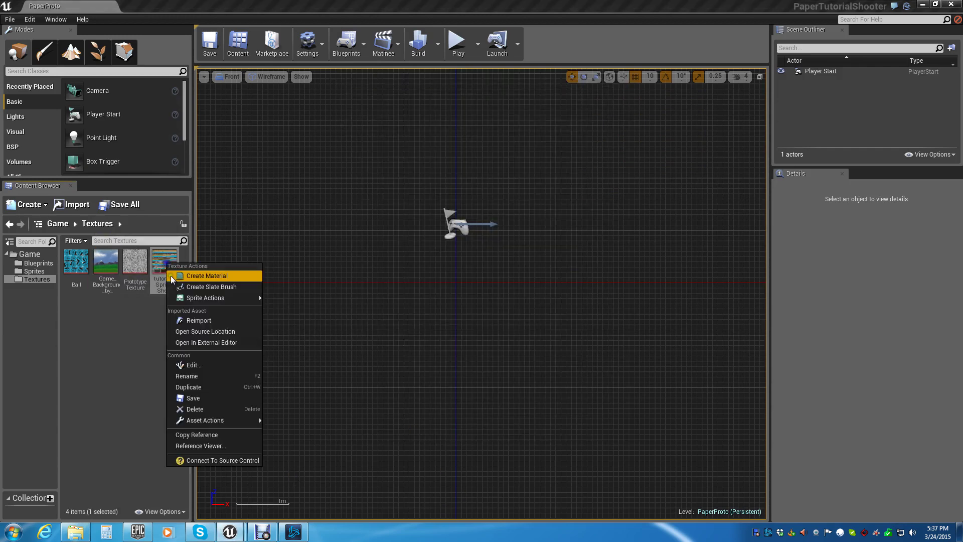
mouse_move(226, 299)
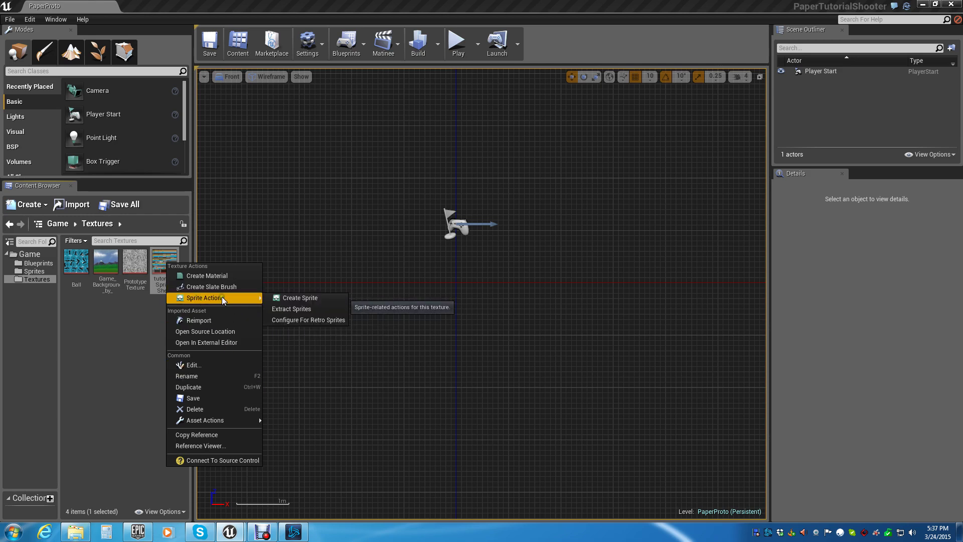
click(294, 309)
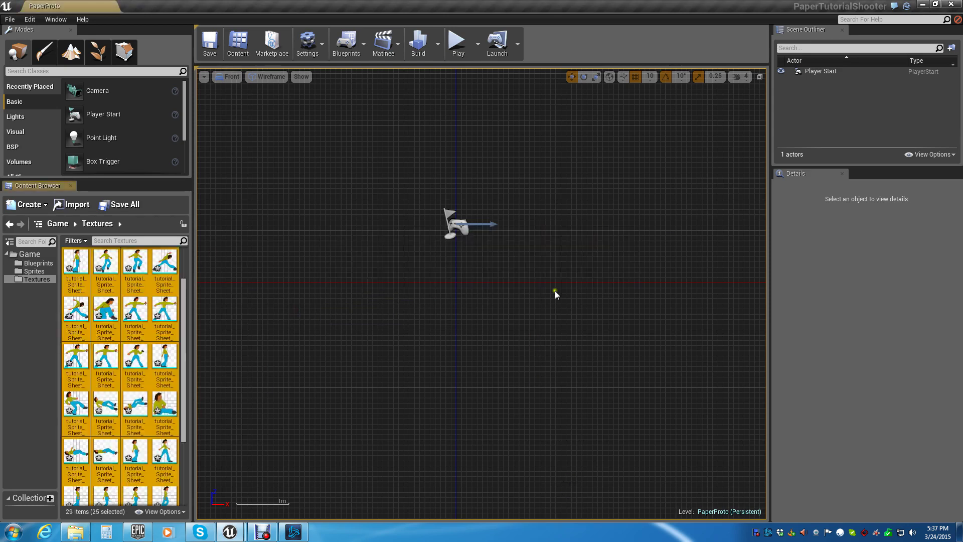
- Open an extracted walking sprite from the Textures folder in the sprite editor and enlarge the sprite list to view the other sprites
scroll(185, 364, up, 2)
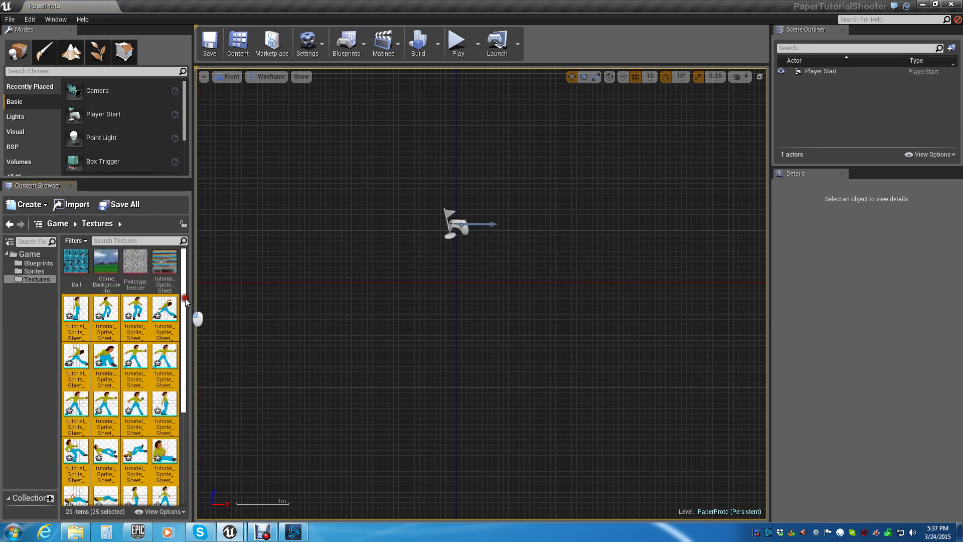
drag(190, 335, 182, 421)
double_click(164, 378)
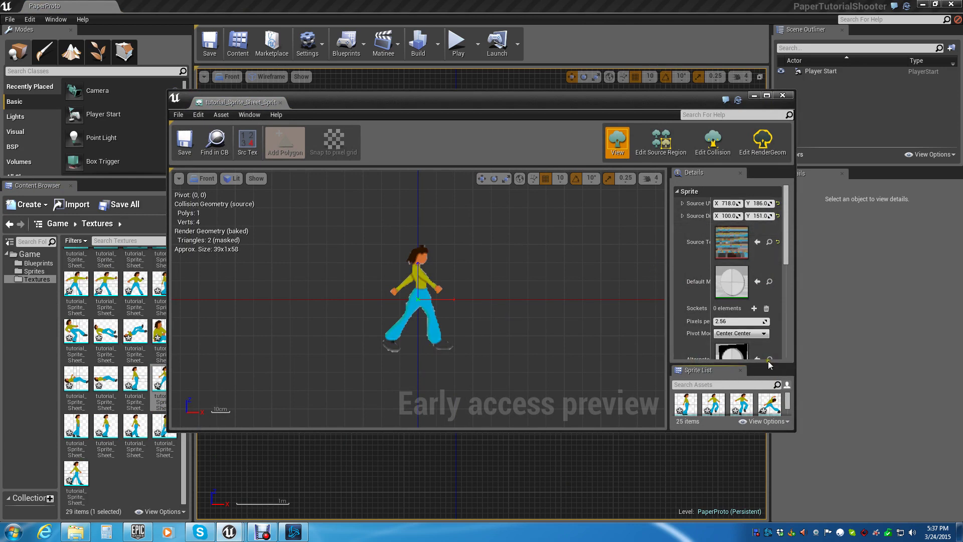
drag(770, 363, 772, 292)
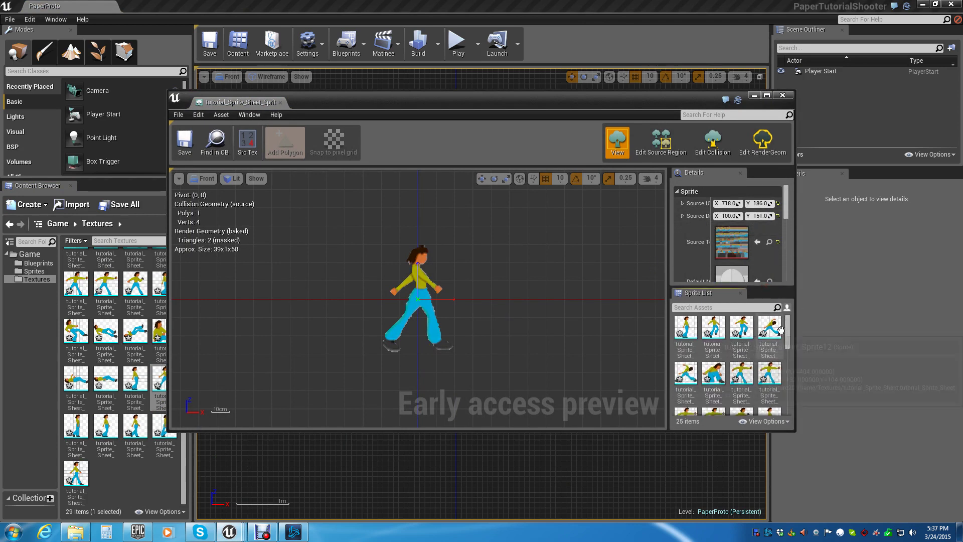
mouse_move(787, 328)
mouse_down()
mouse_move(805, 362)
mouse_move(800, 401)
mouse_move(799, 333)
mouse_up()
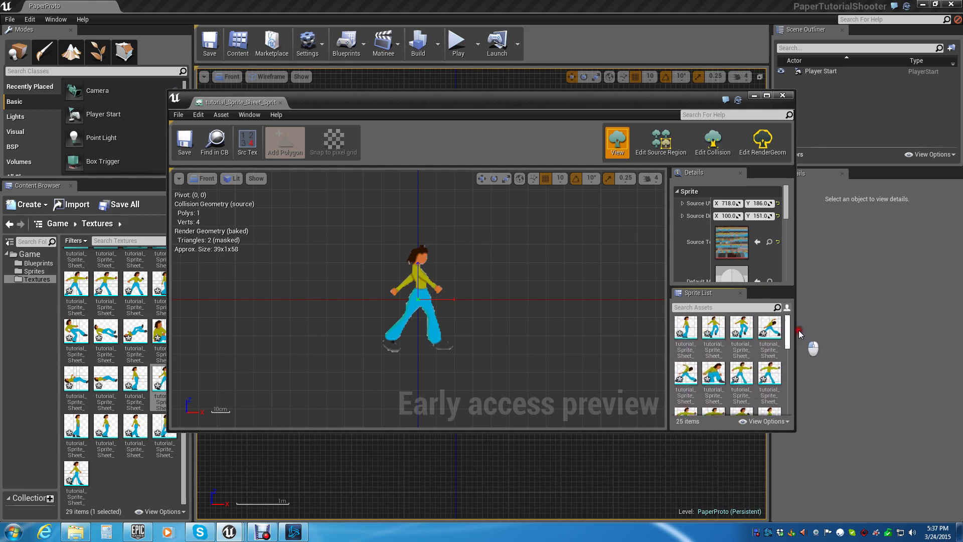
click(713, 325)
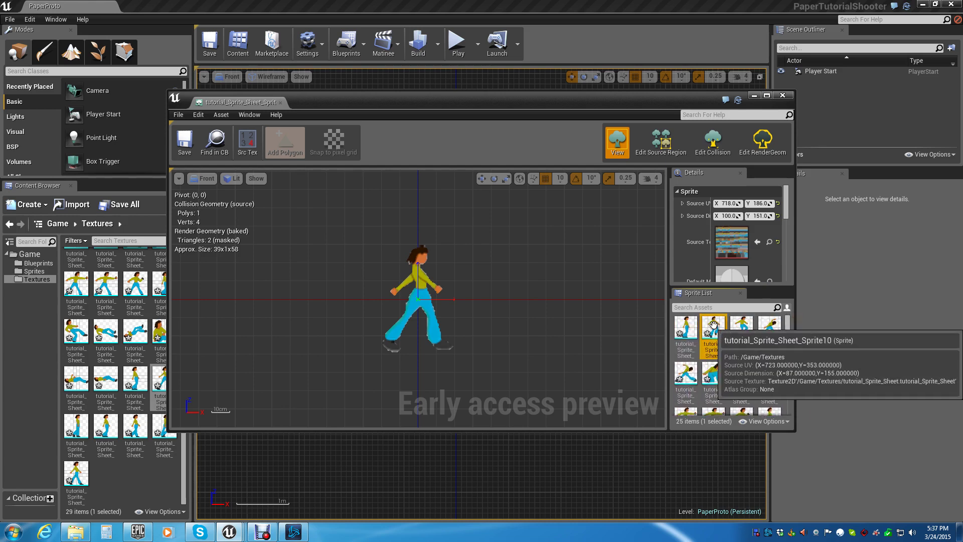
click(685, 327)
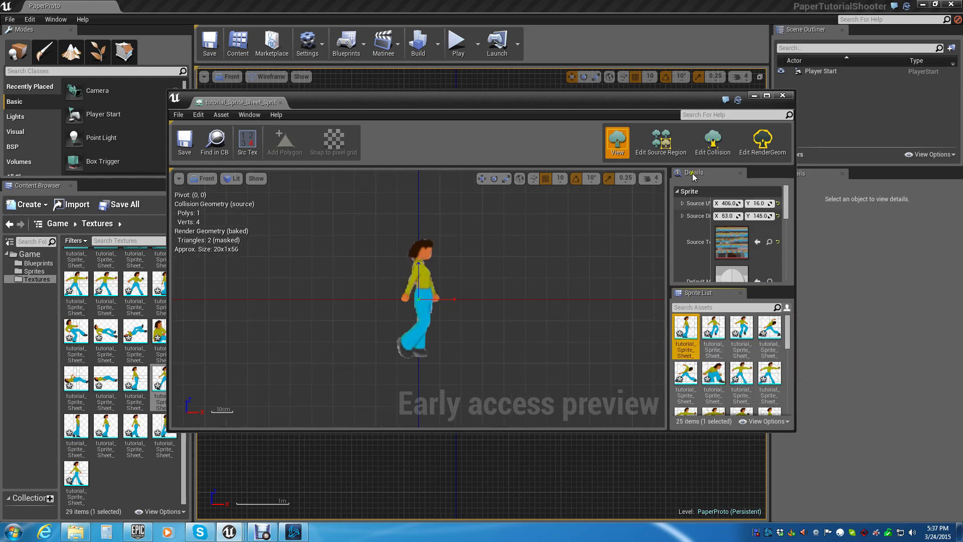
- Show the selected standing sprite's source region and examine the extracted regions on the sprite sheet
click(667, 141)
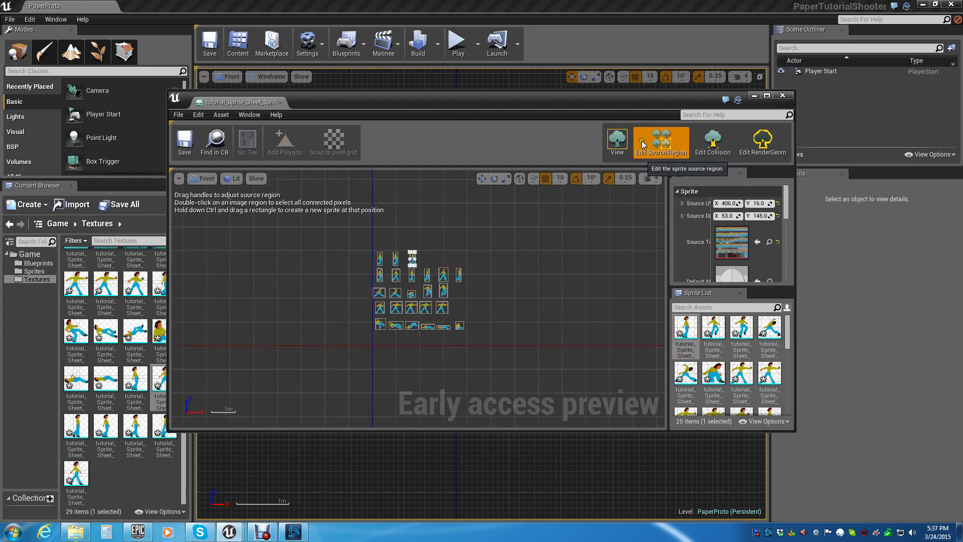
scroll(435, 287, up, 6)
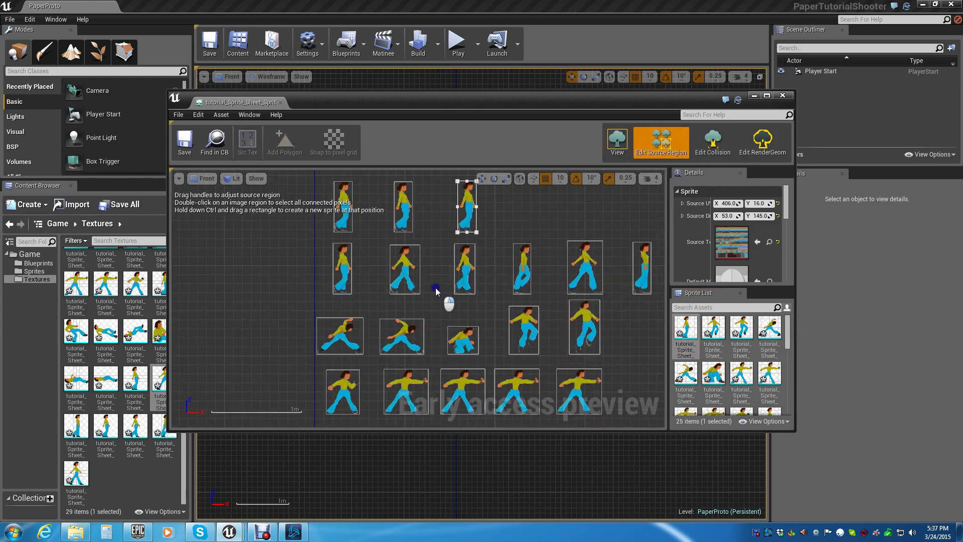
right_drag(435, 287, 404, 246)
right_drag(441, 365, 441, 473)
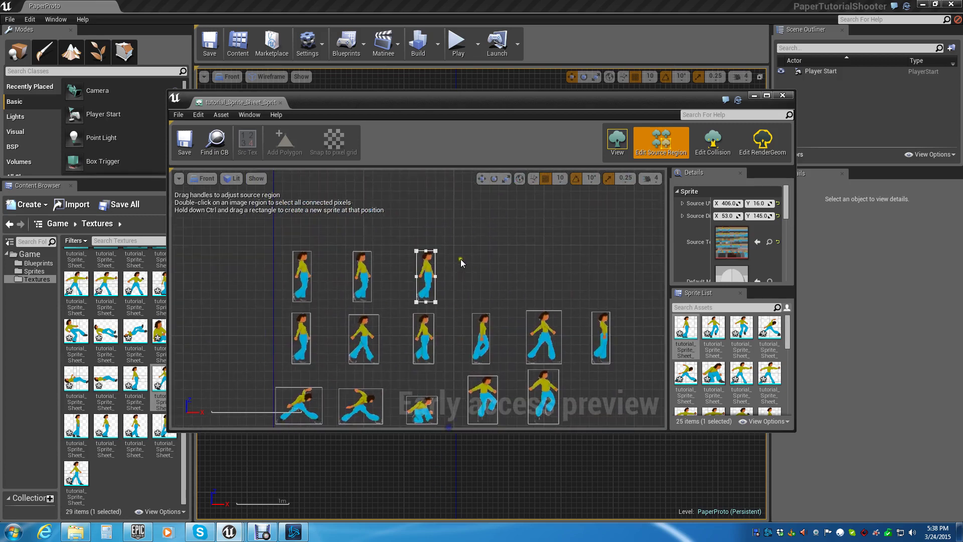
- Narrow the source region of tutorial_Sprite_Sheet_Sprite10 to a width of 36 and preview the cropped sprite
click(713, 332)
scroll(476, 292, up, 5)
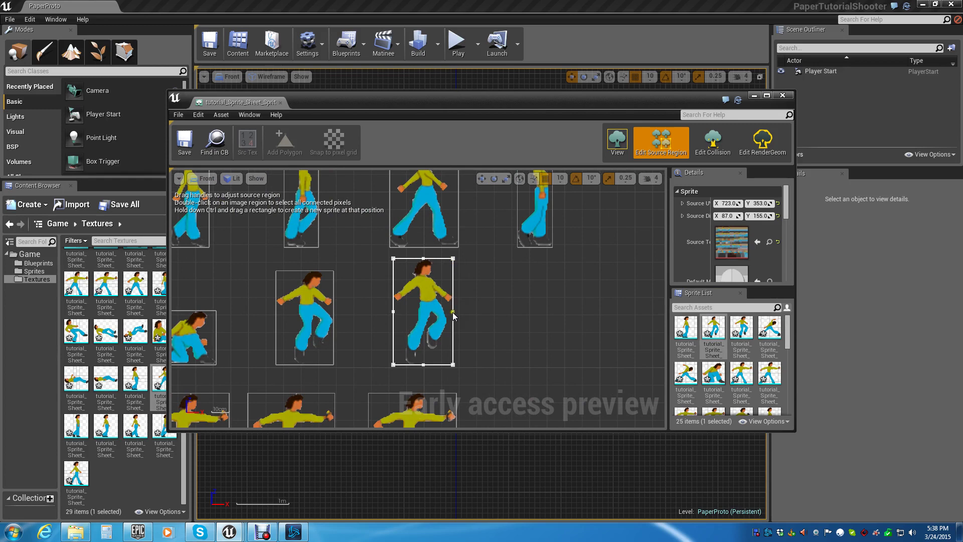
drag(490, 313, 475, 313)
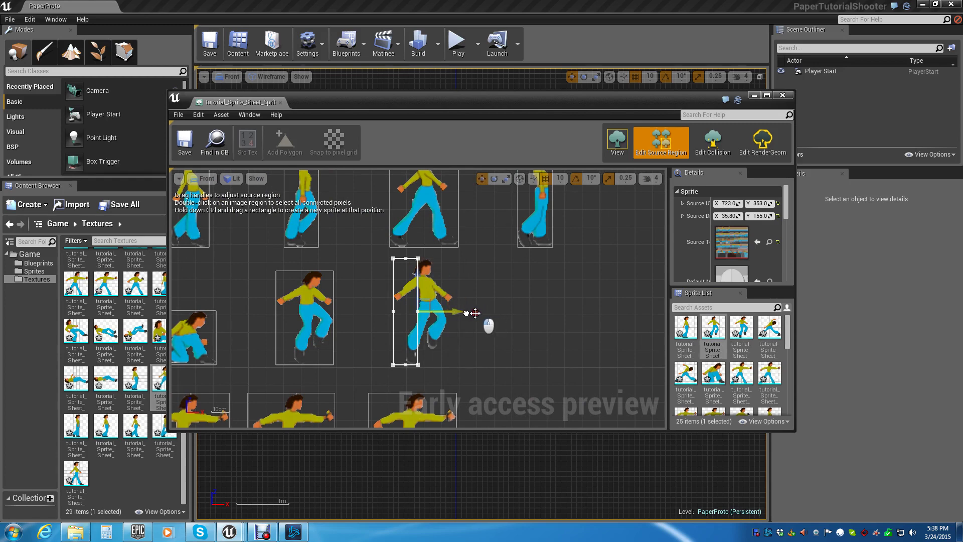
click(618, 142)
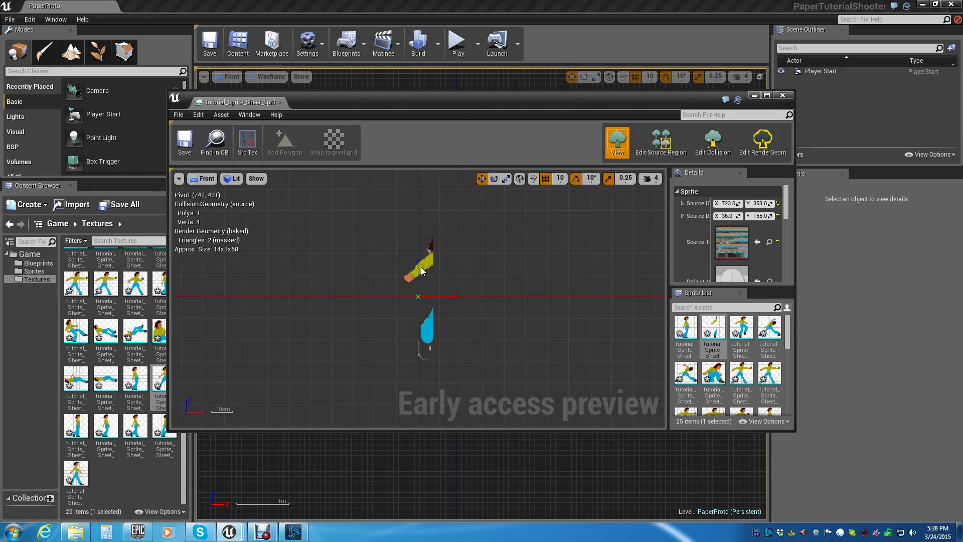
- Undo the last source region change on tutorial_Sprite_Sheet_Sprite10
click(661, 142)
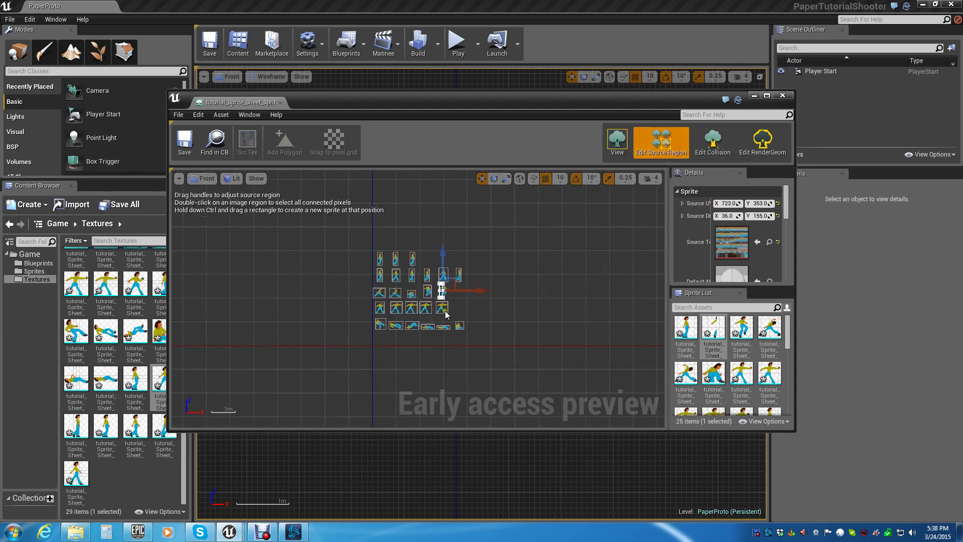
scroll(451, 296, up, 5)
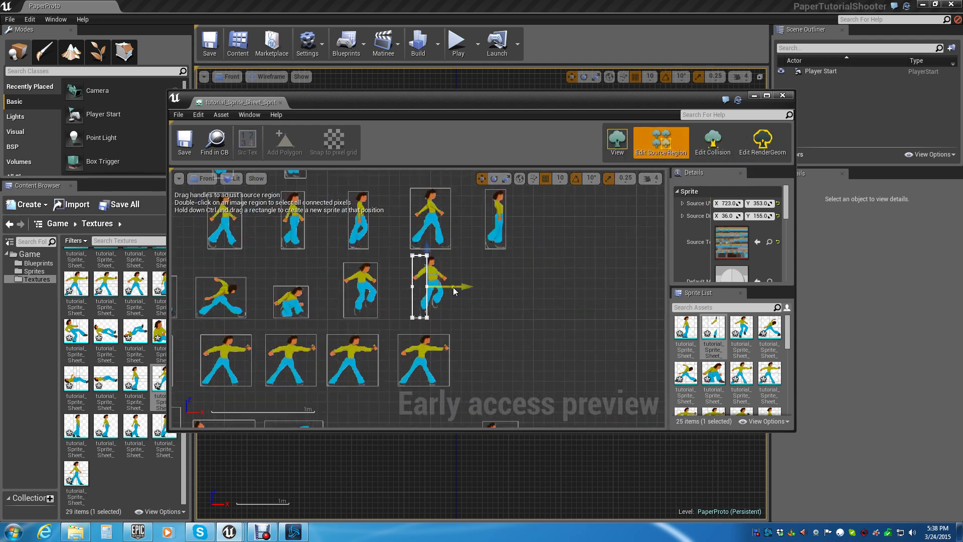
click(198, 114)
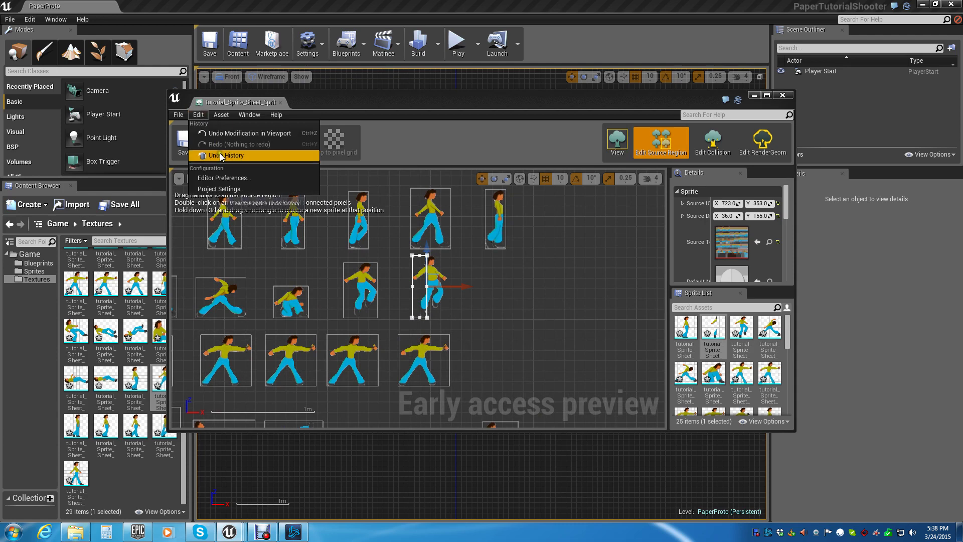
click(226, 134)
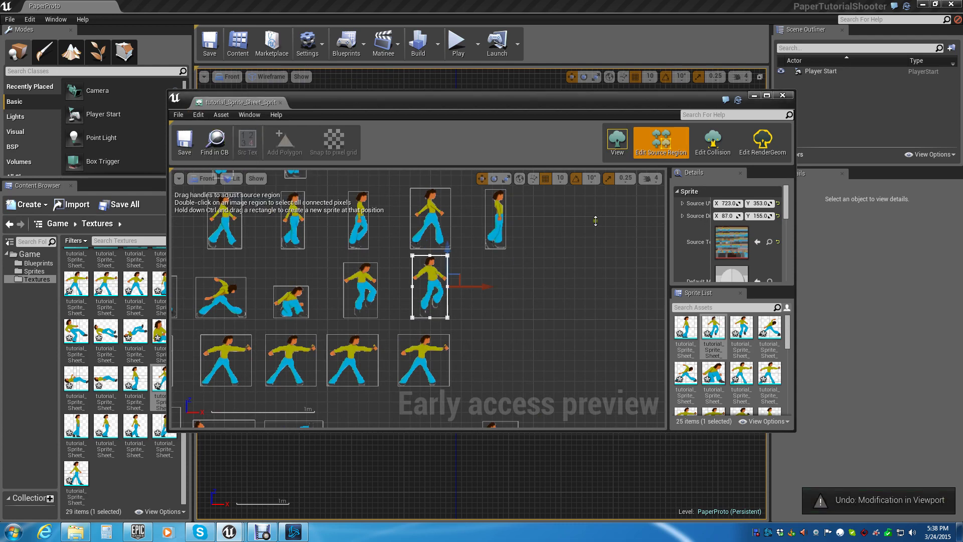
- Save the sprite, check its preview and source region once more, and close the sprite editor
click(189, 150)
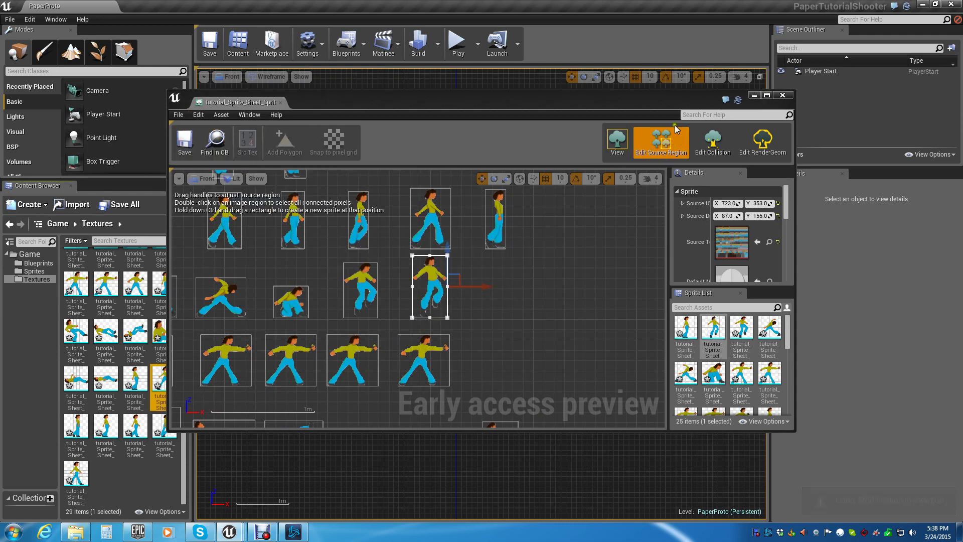
click(617, 143)
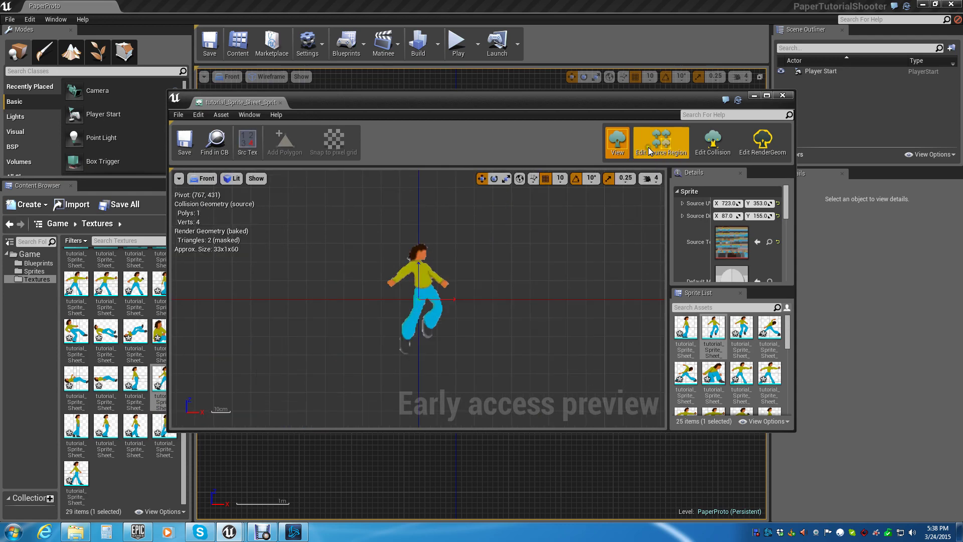
click(649, 152)
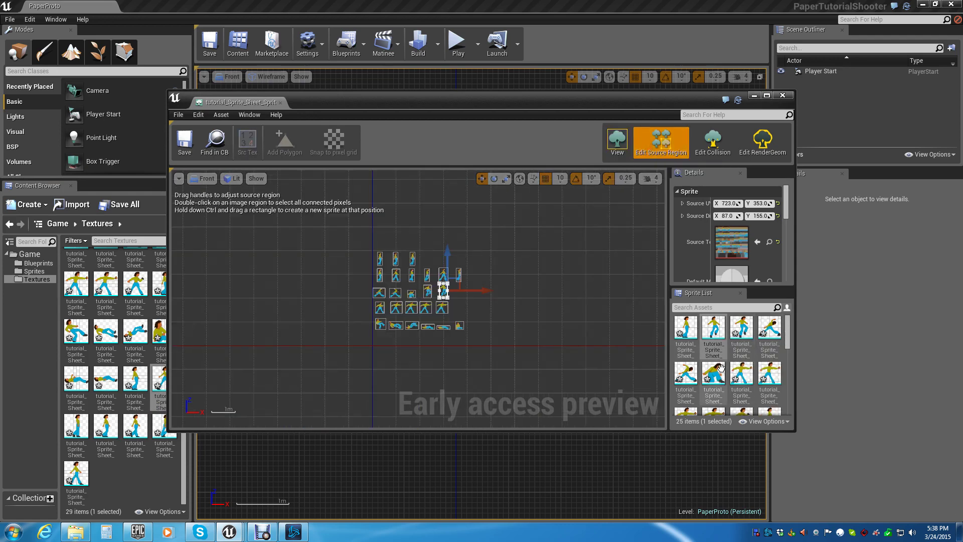
click(783, 96)
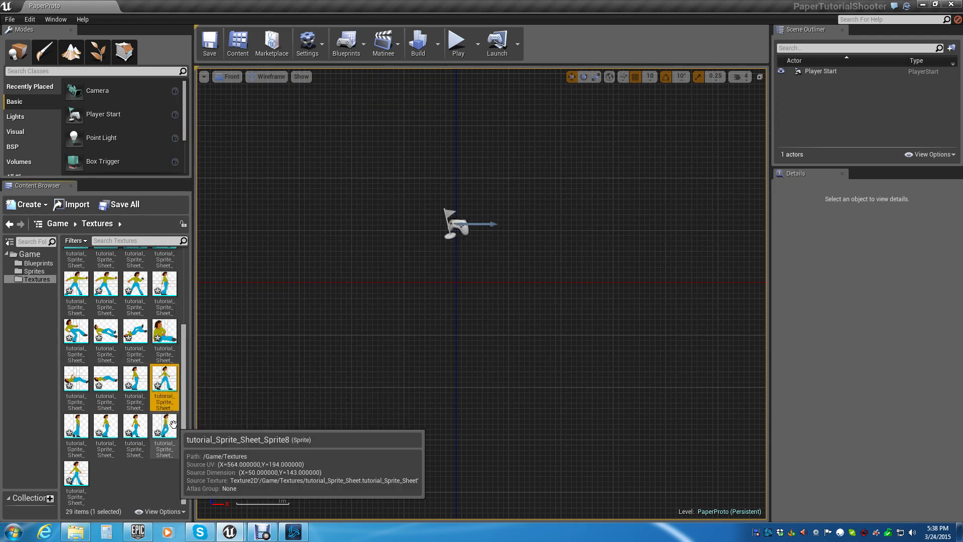
- Delete the tutorial_Sprite_Sheet_Sprite12 and tutorial_Sprite_Sheet_Sprite13 sprites from the Textures folder
scroll(178, 401, up, 3)
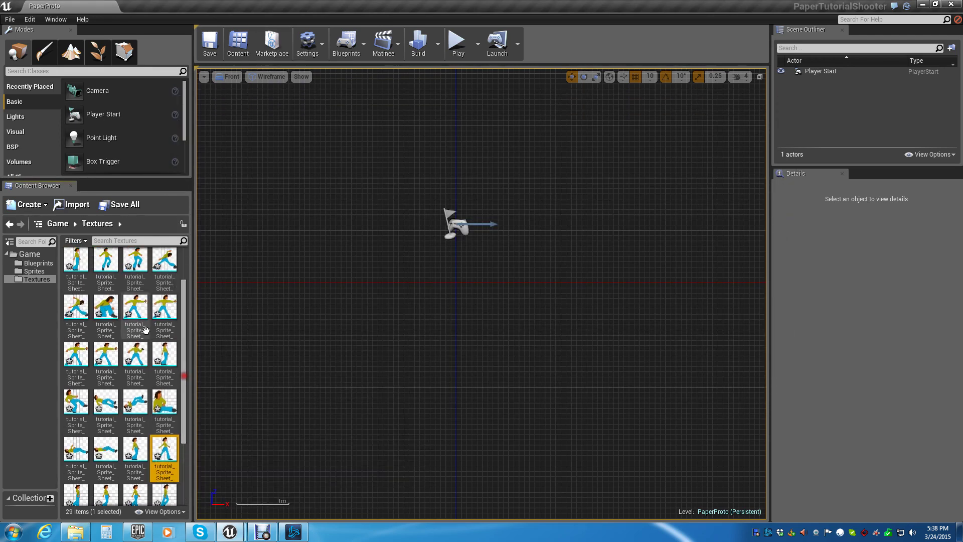
click(164, 263)
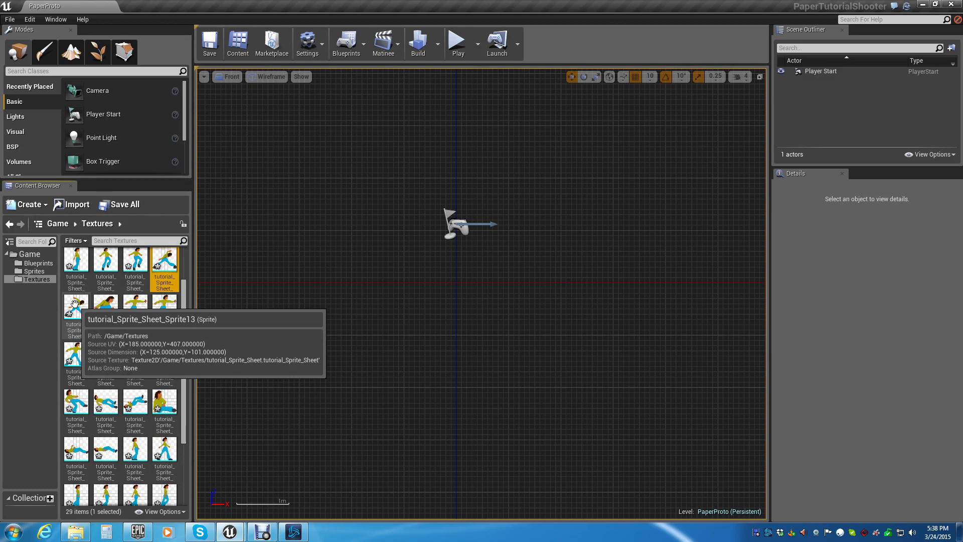
ctrl+click(74, 304)
key(Delete)
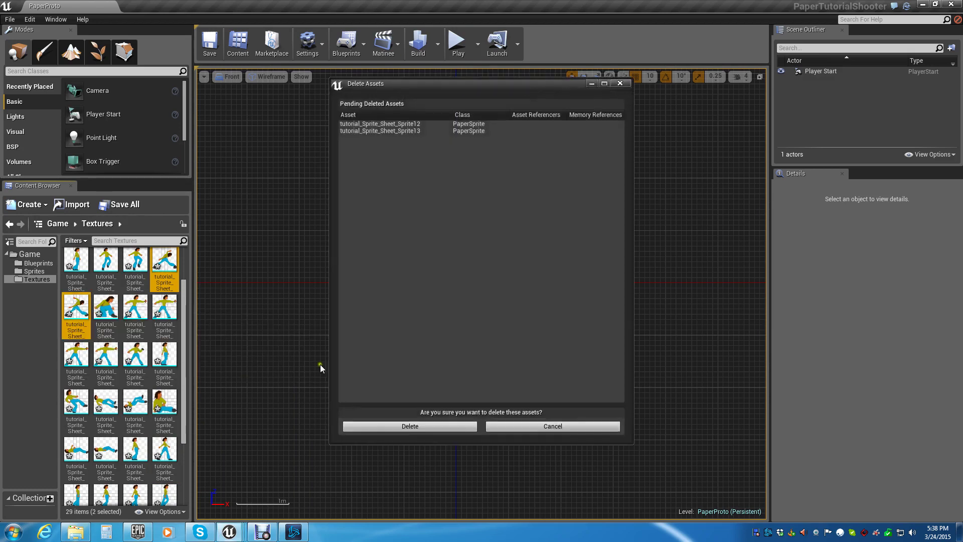
click(432, 427)
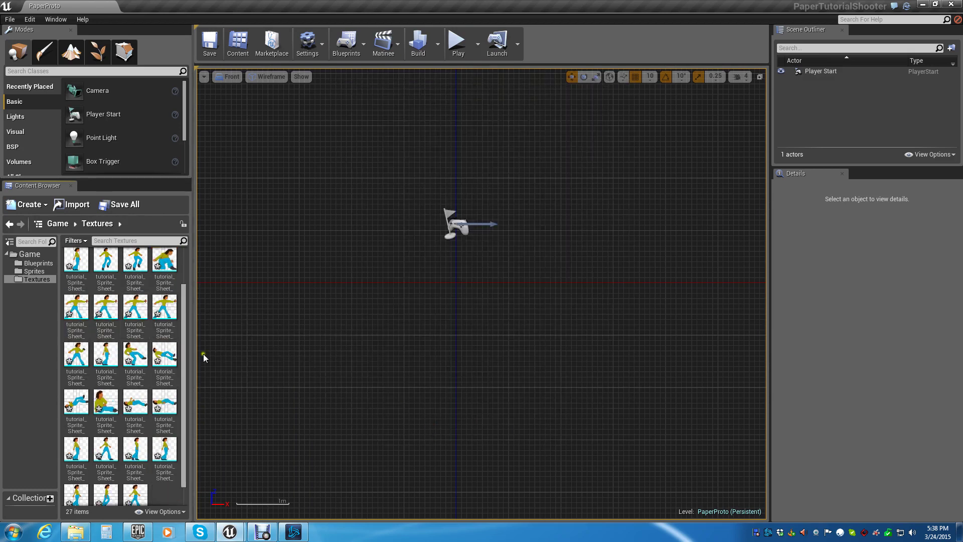
- Extract sprites from the Ball texture in the Textures folder
drag(186, 363, 188, 400)
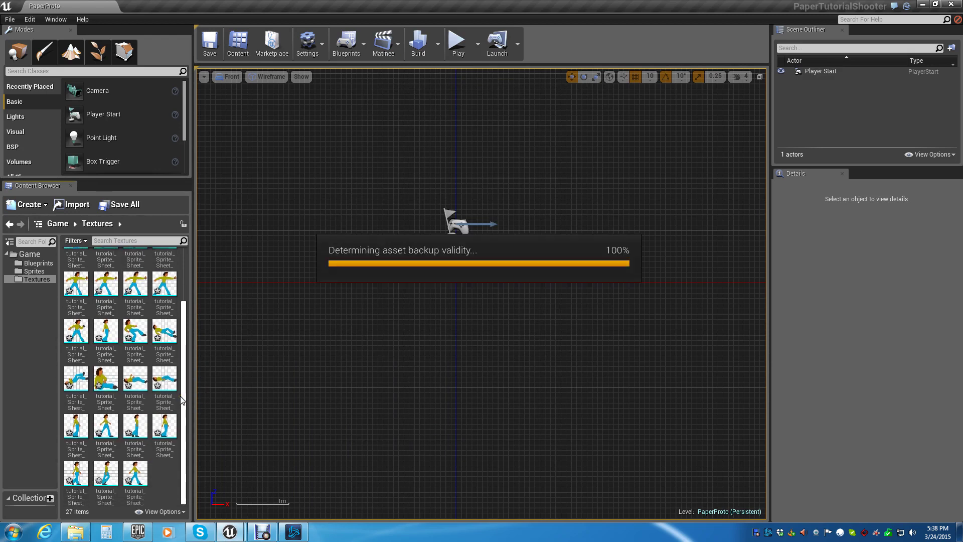
scroll(186, 401, up, 5)
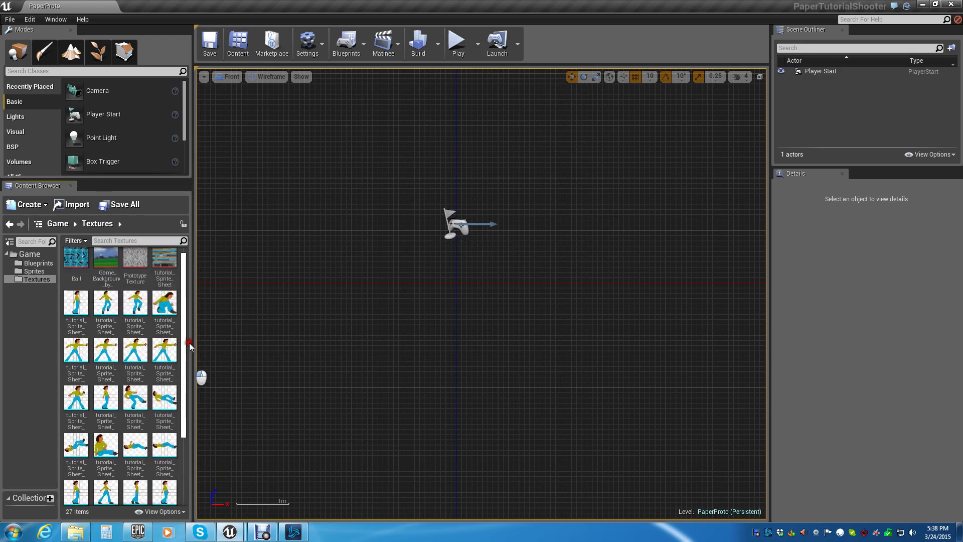
right_click(80, 272)
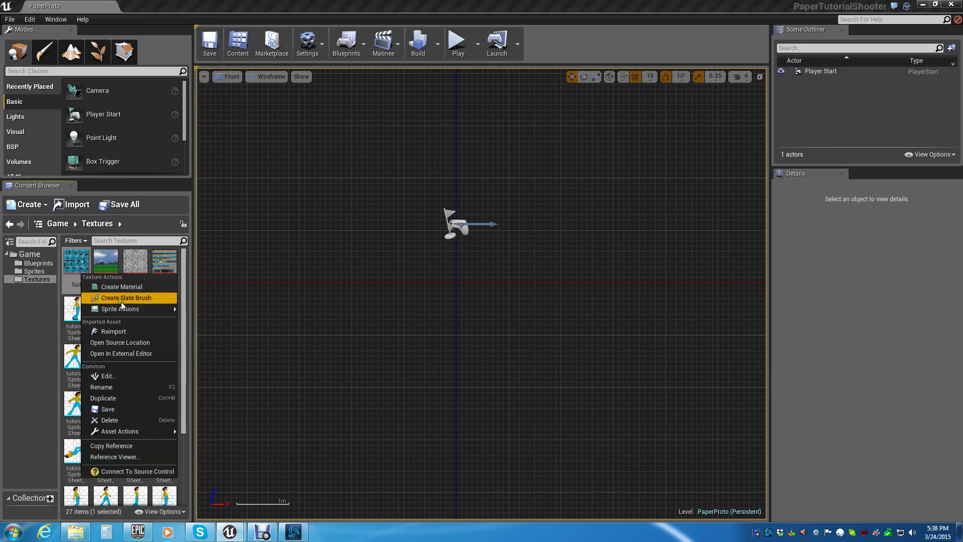
mouse_move(125, 308)
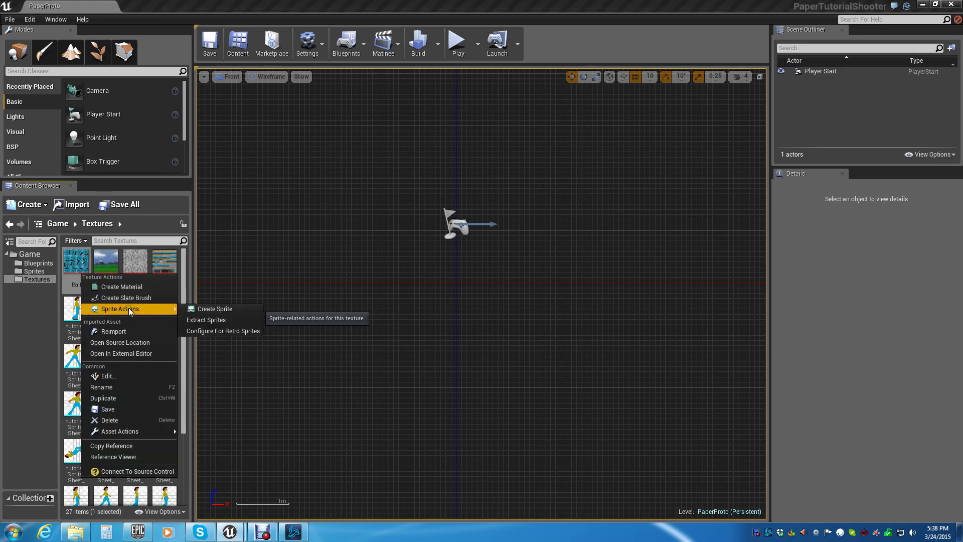
click(208, 320)
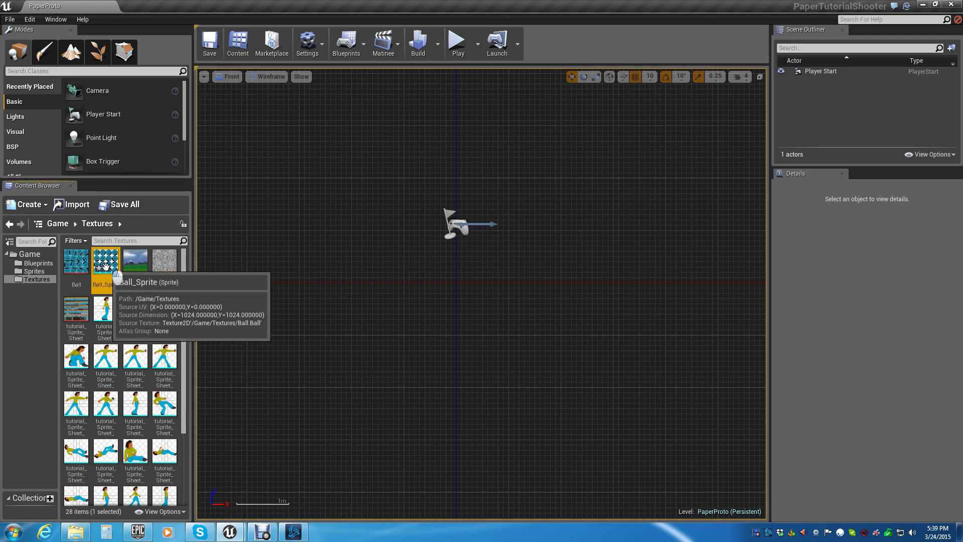
- Open Ball_Sprite in the sprite editor and examine the ball frames it contains
double_click(106, 262)
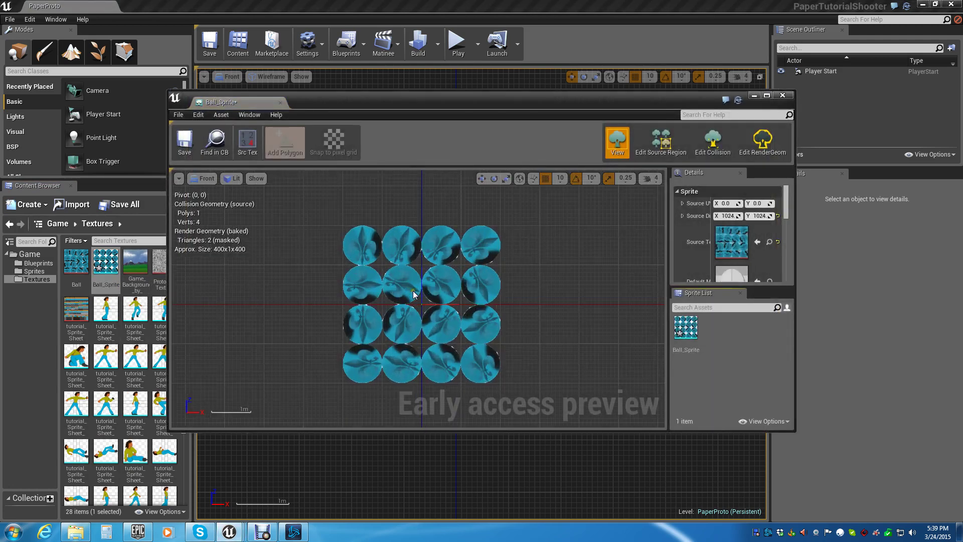
scroll(414, 295, up, 2)
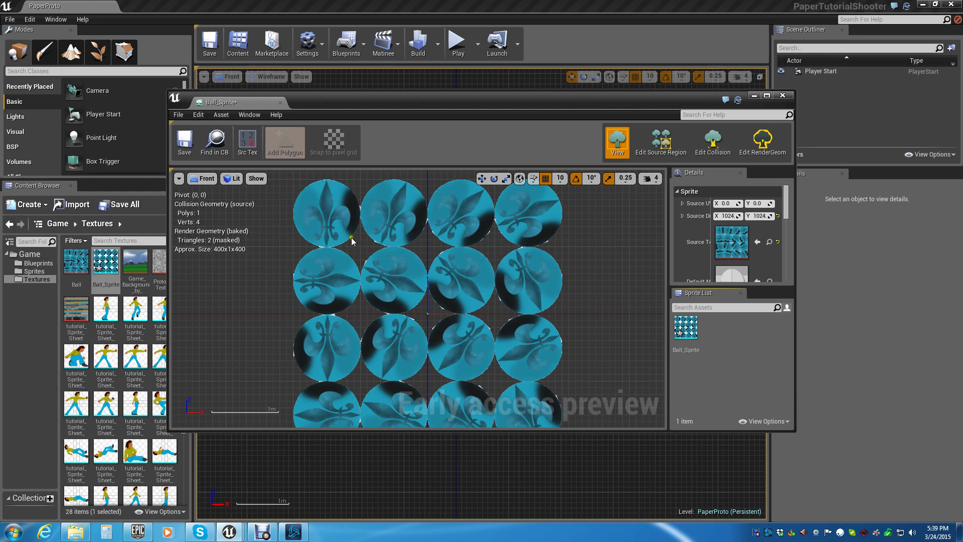
scroll(561, 312, down, 2)
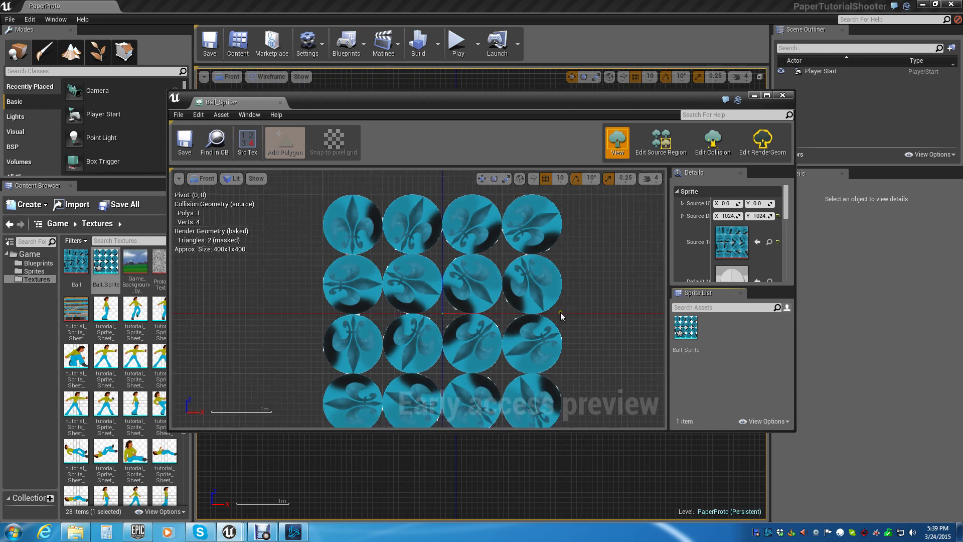
scroll(583, 293, down, 1)
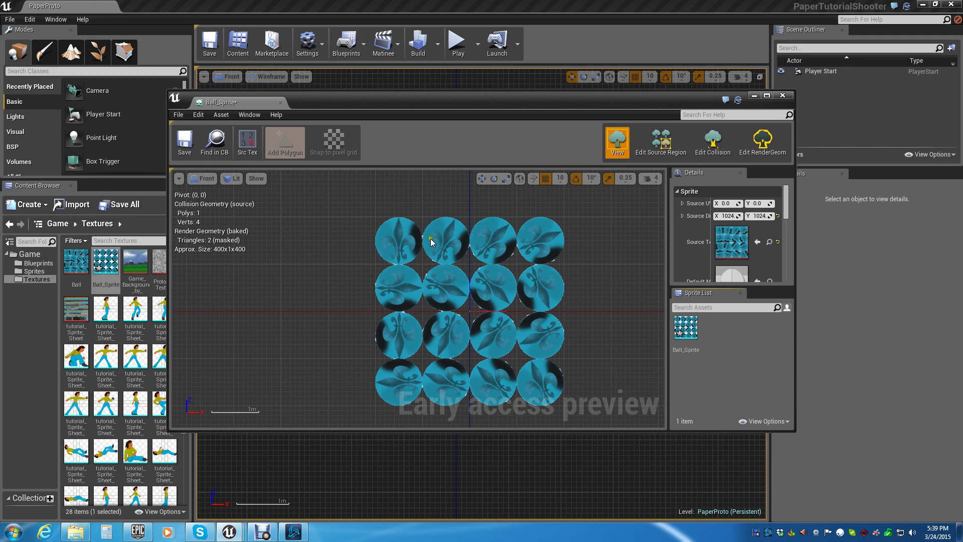
- Maximize the Ball_Sprite editor and switch it to source region editing
click(767, 95)
scroll(591, 230, up, 3)
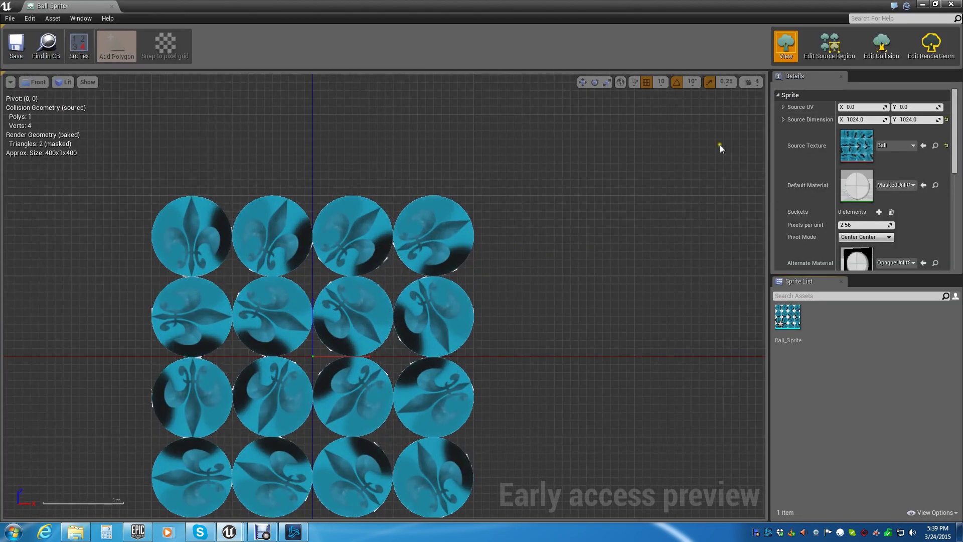
click(836, 55)
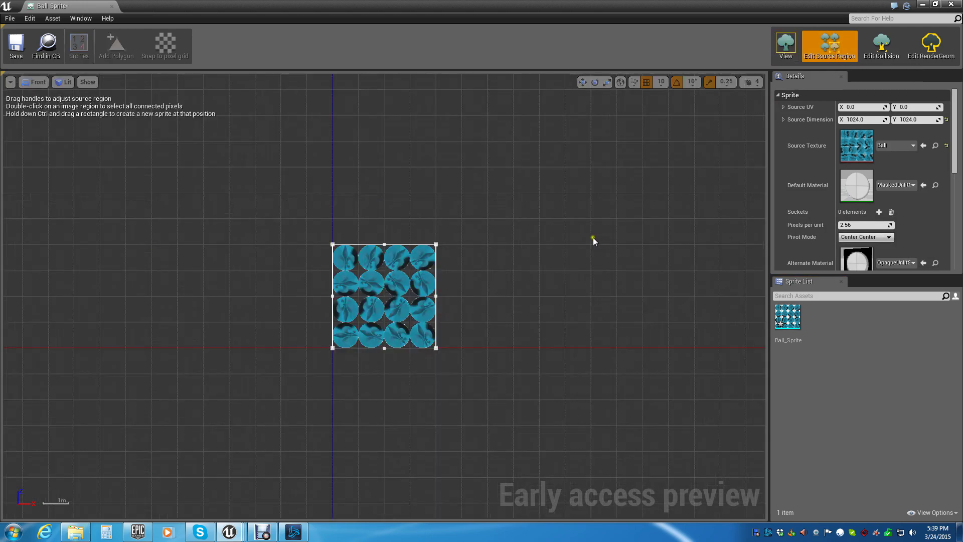
- Set the source dimension of Ball_Sprite to 256 by 256 so it covers only the first ball frame
scroll(454, 275, up, 3)
click(868, 119)
text(25)
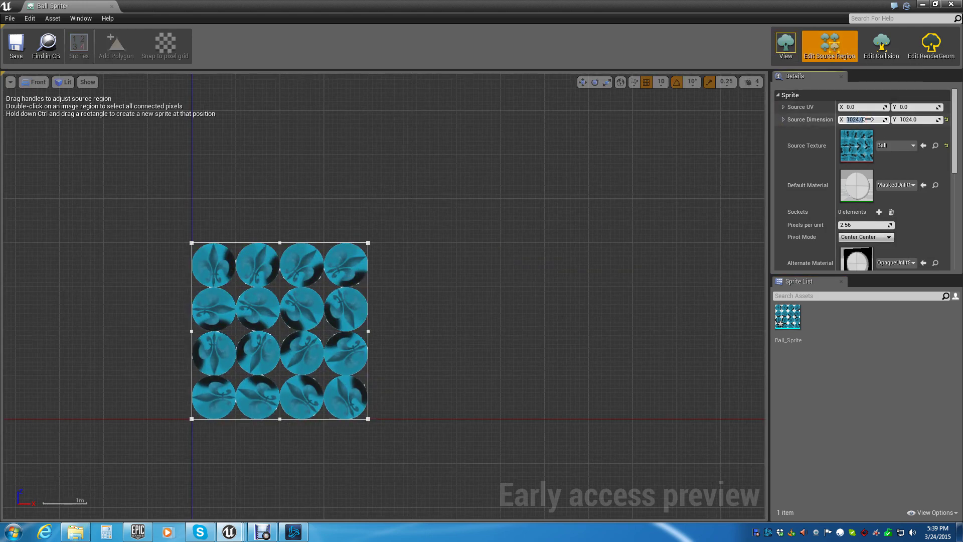
text(6)
key(Tab)
text(2)
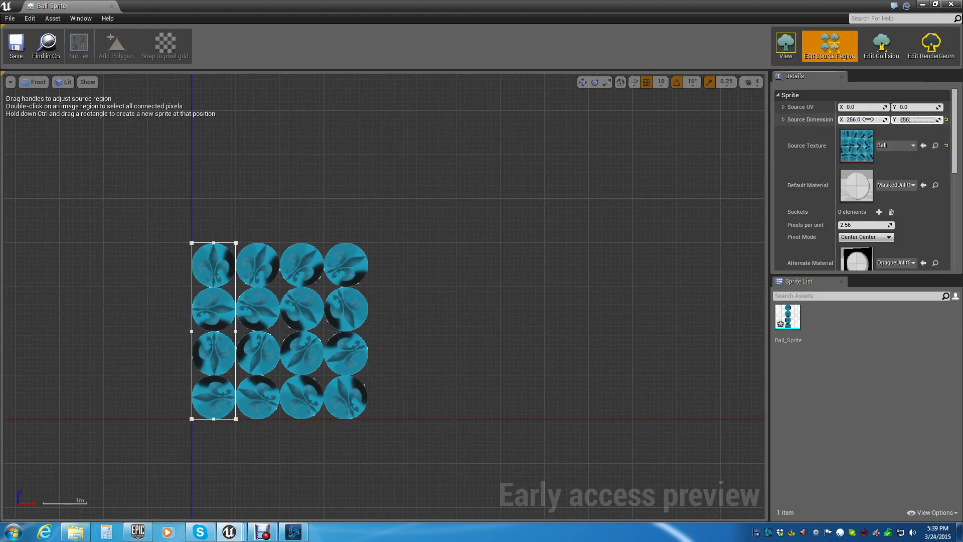
key(Return)
scroll(224, 263, up, 5)
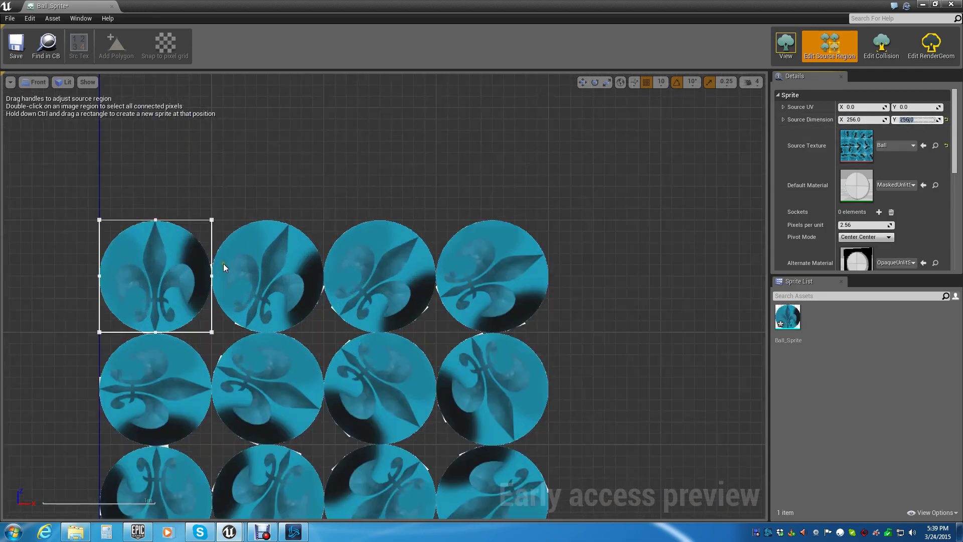
- View the cropped ball sprite, check its source region again and close the sprite editor
click(785, 44)
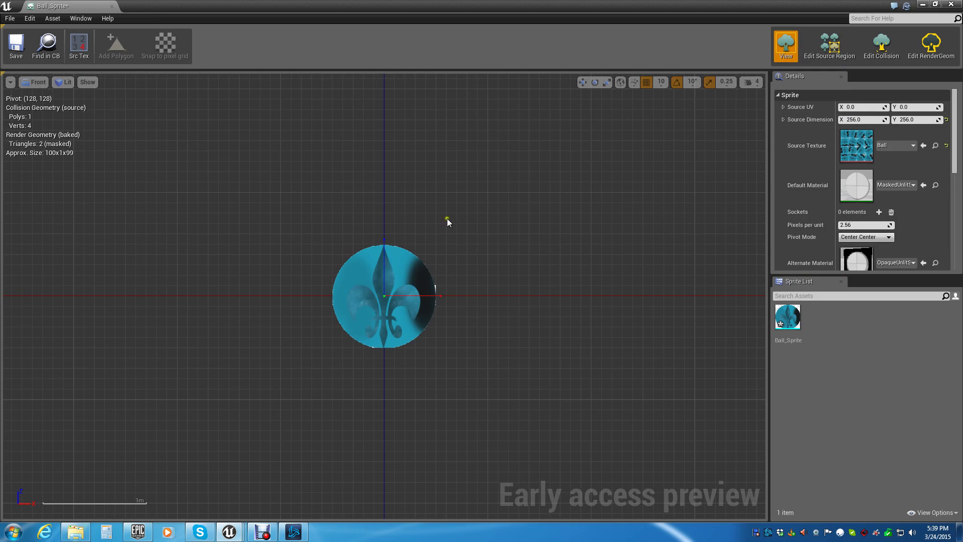
click(843, 52)
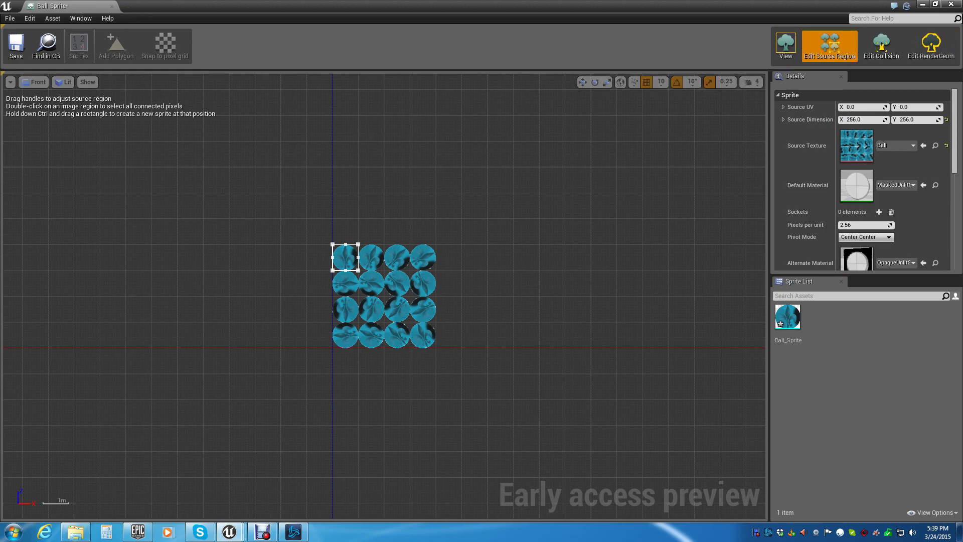
click(950, 4)
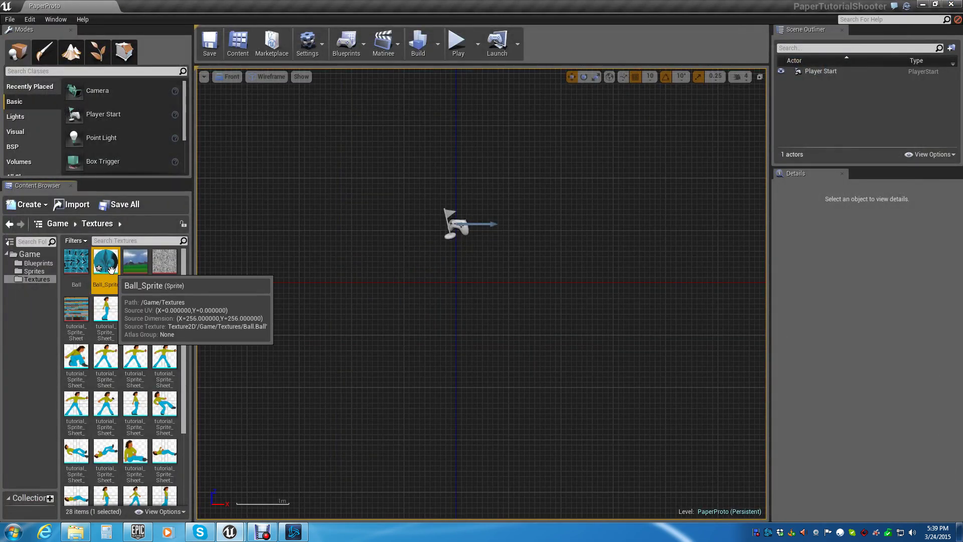
- Move Ball_Sprite from the Textures folder to the Sprites folder and open the Sprites folder
drag(111, 269, 35, 271)
click(73, 296)
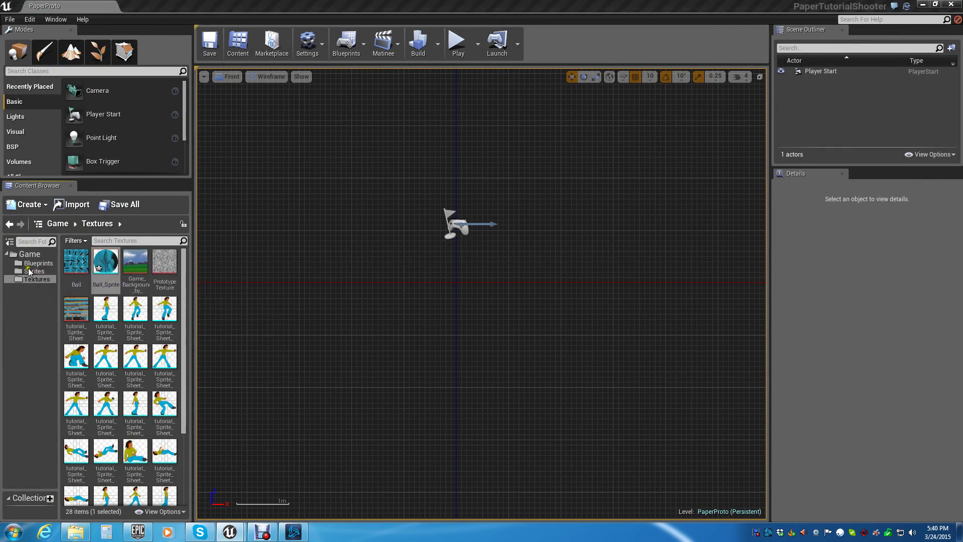
click(30, 271)
- Duplicate Ball_Sprite keeping the suggested name, and duplicate the resulting pair to get four ball sprites
click(83, 265)
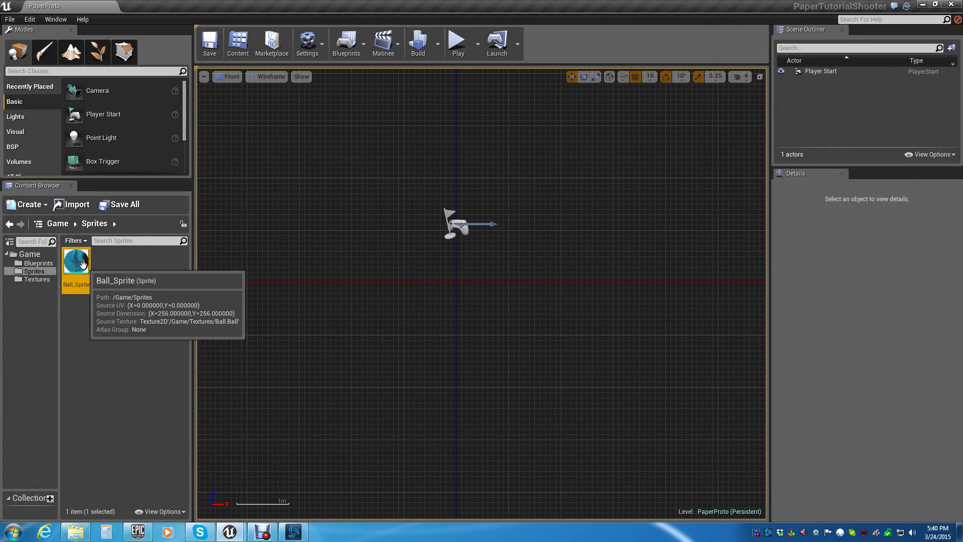
right_click(83, 265)
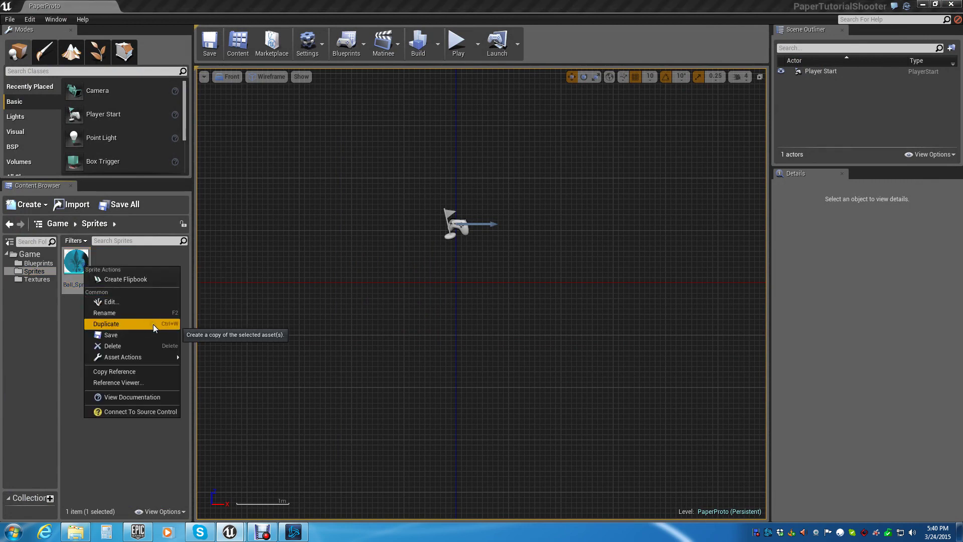
click(152, 324)
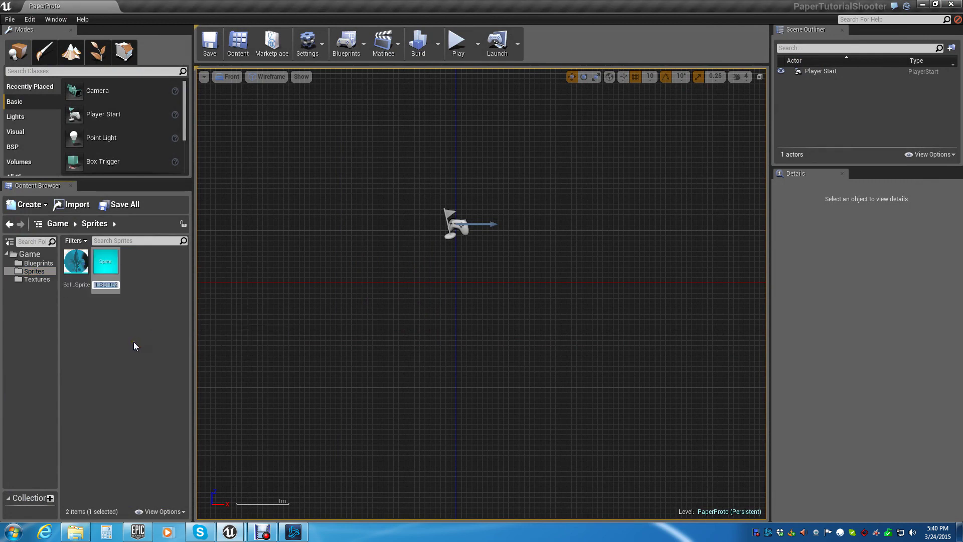
key(Return)
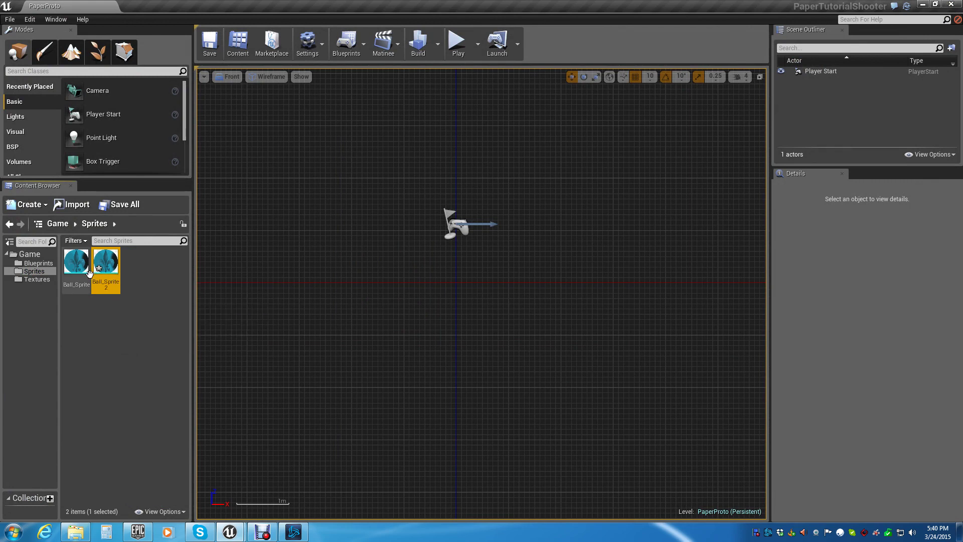
ctrl+click(88, 268)
right_click(87, 269)
click(125, 329)
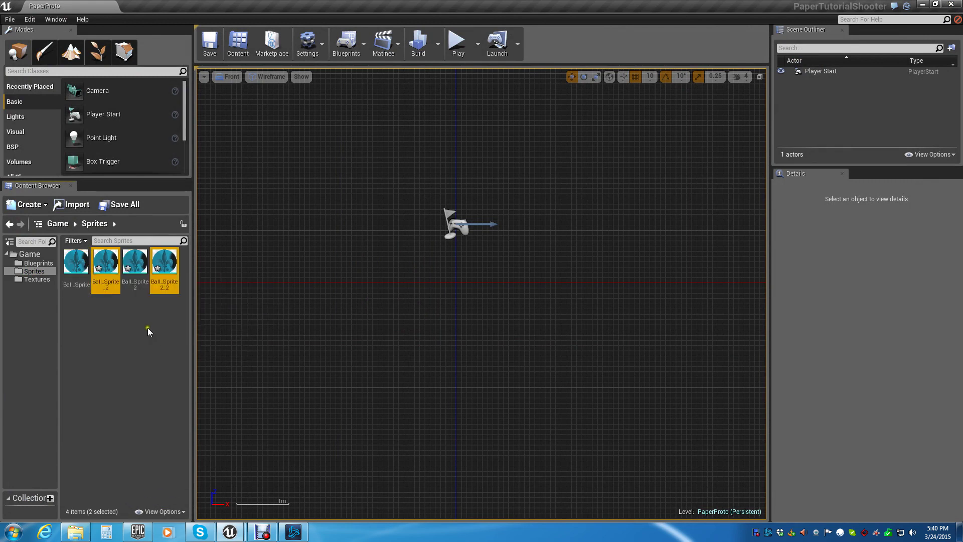
- Duplicate all four ball sprites, and duplicate the resulting eight to get sixteen in the Sprites folder
click(137, 269)
click(81, 265)
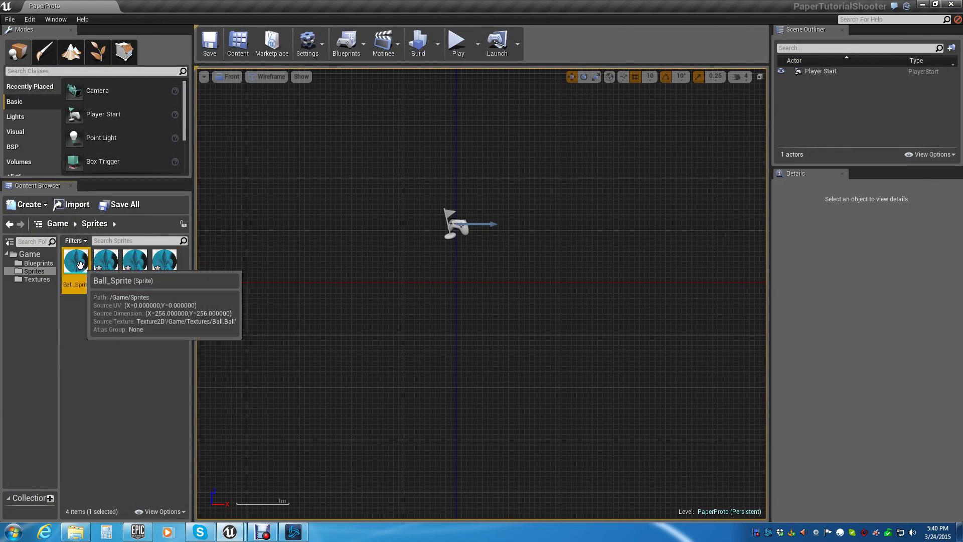
shift+click(166, 269)
key(ctrl+w)
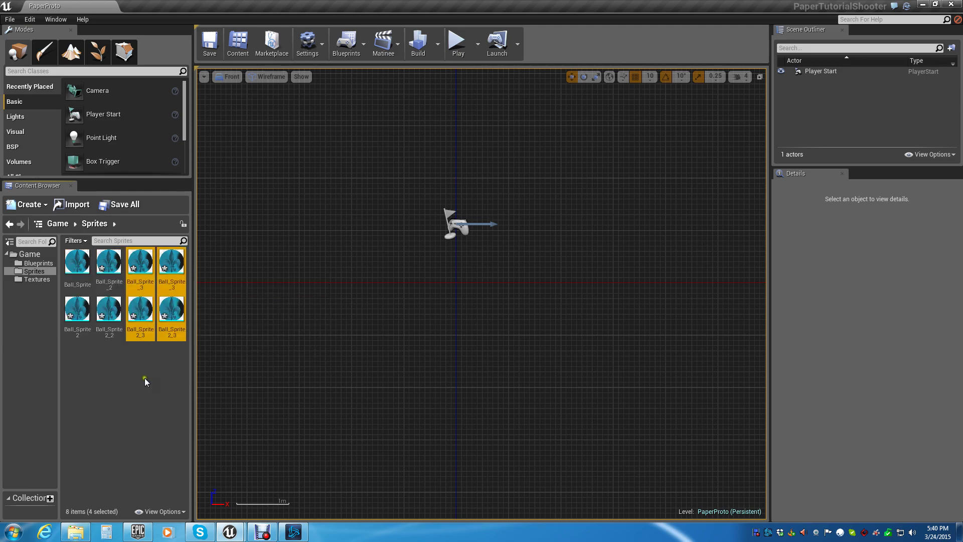
shift+click(84, 260)
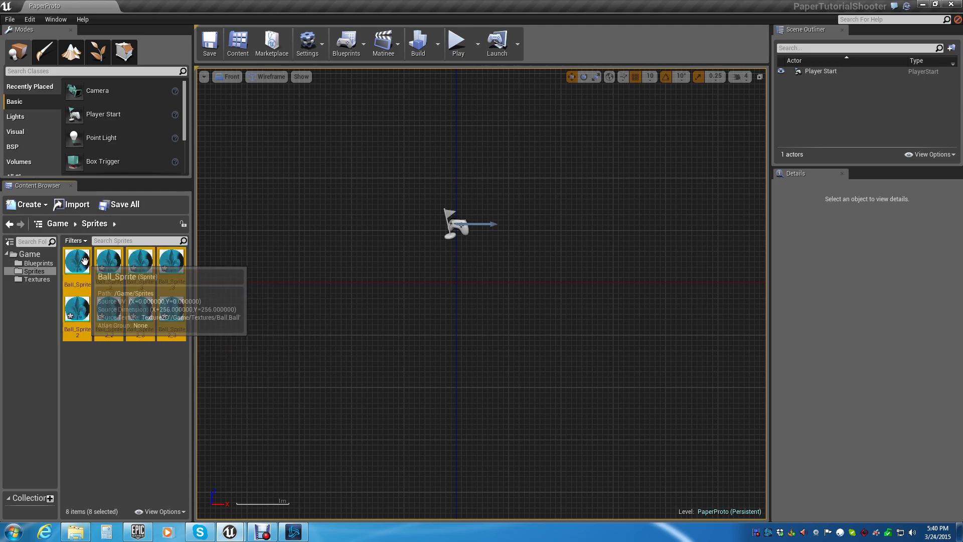
key(ctrl+w)
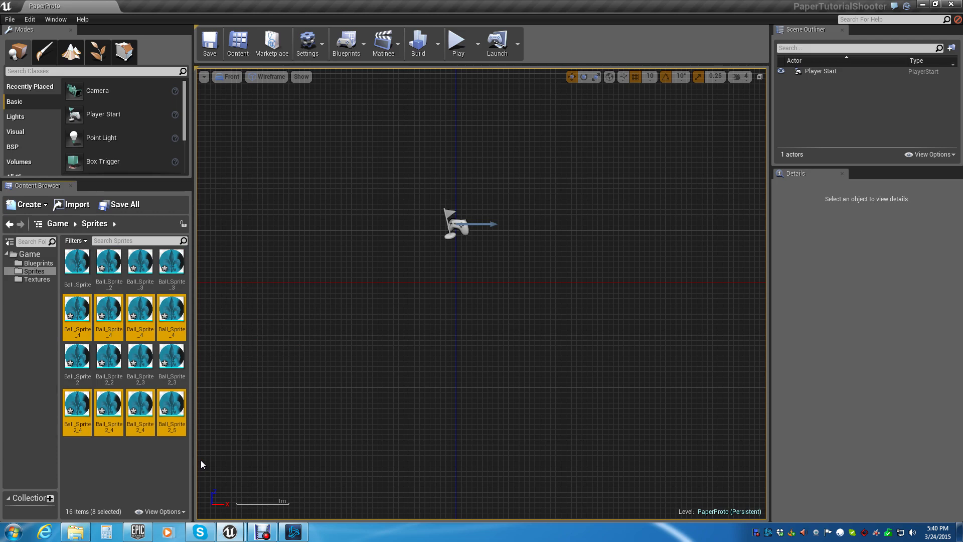
- Open Ball_Sprite2_5 from the Sprites folder in the sprite editor and switch to source region editing
click(76, 266)
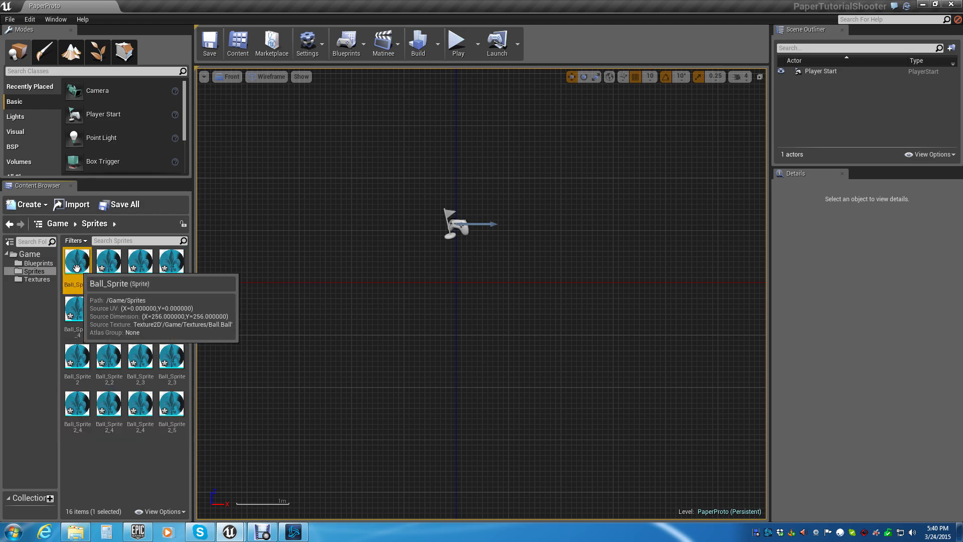
shift+click(177, 409)
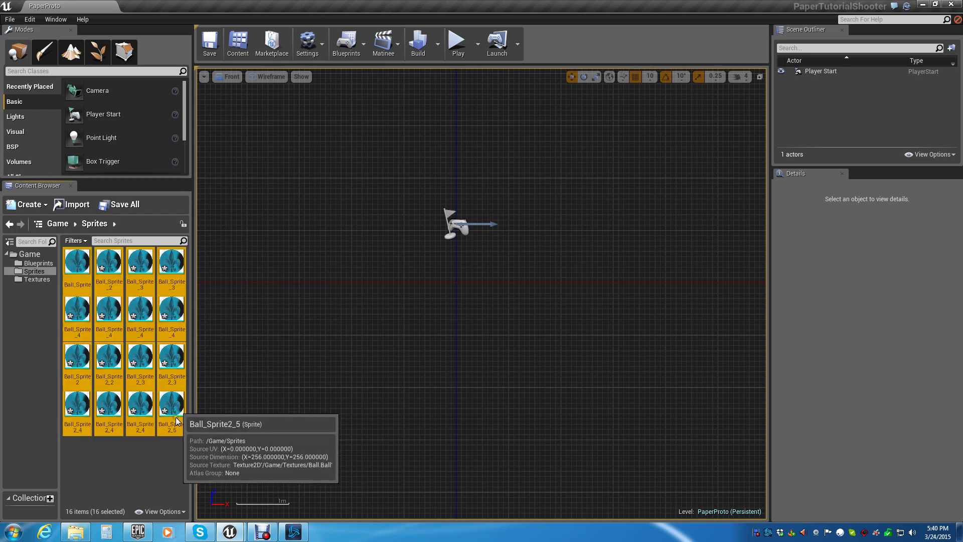
double_click(177, 407)
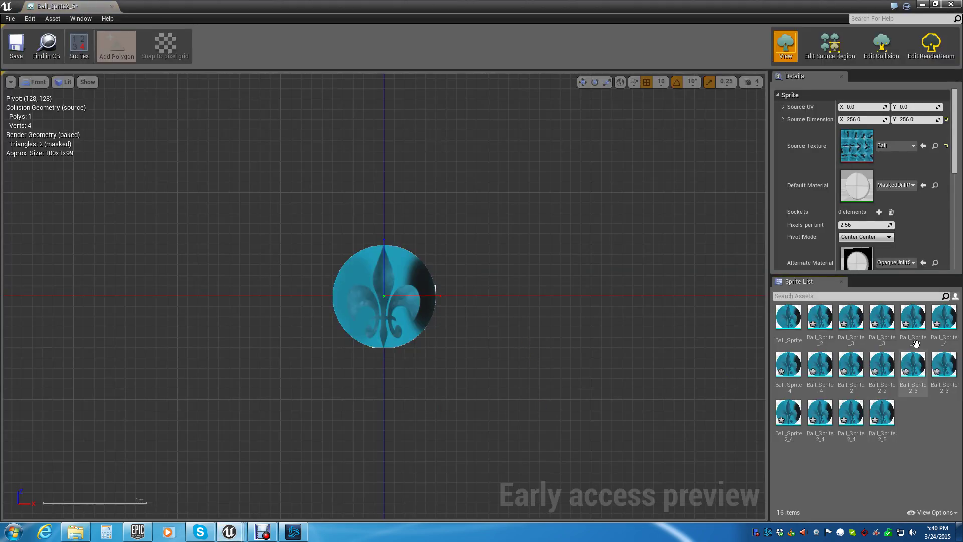
click(830, 44)
- Go through the duplicated ball sprites in the sprite editor to examine their source regions, and close the editor
click(848, 320)
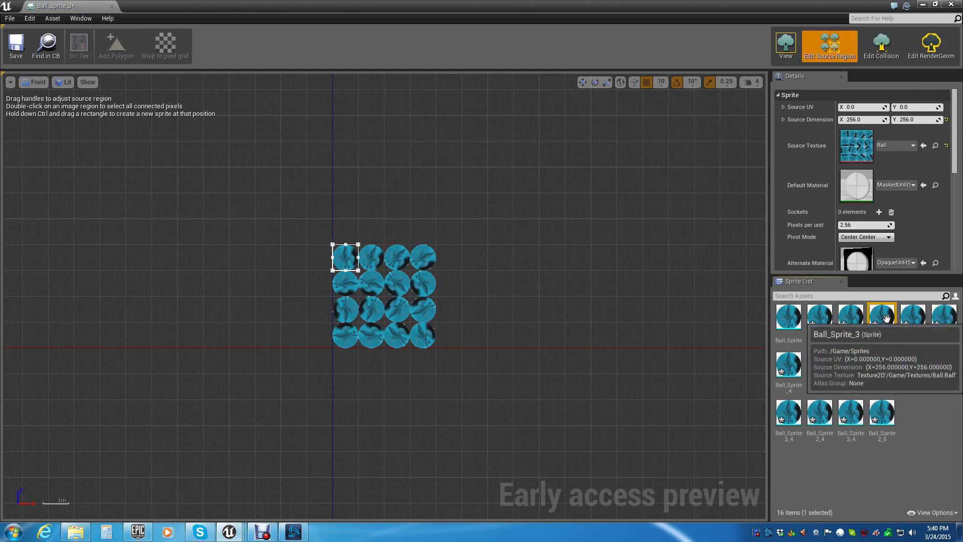
click(913, 316)
click(944, 316)
click(943, 363)
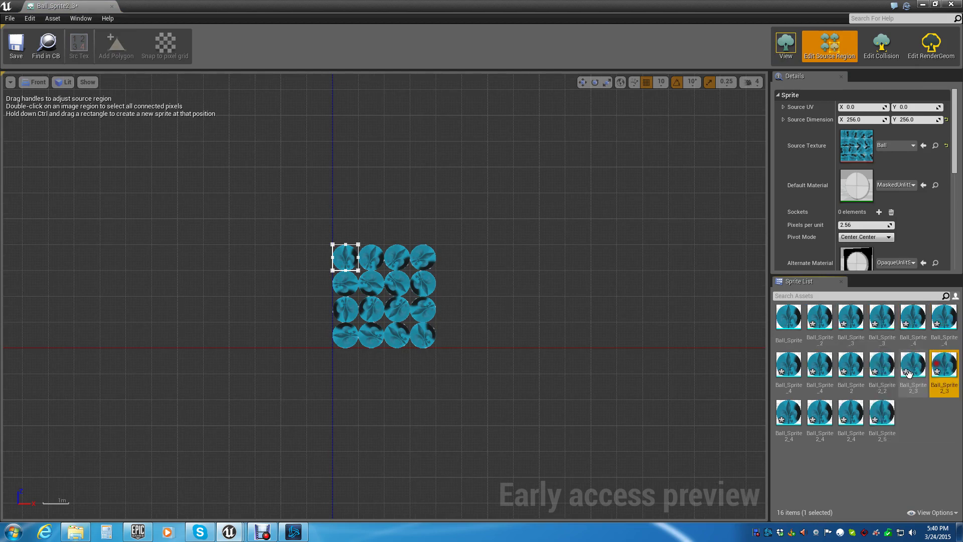
click(913, 363)
click(882, 364)
click(777, 321)
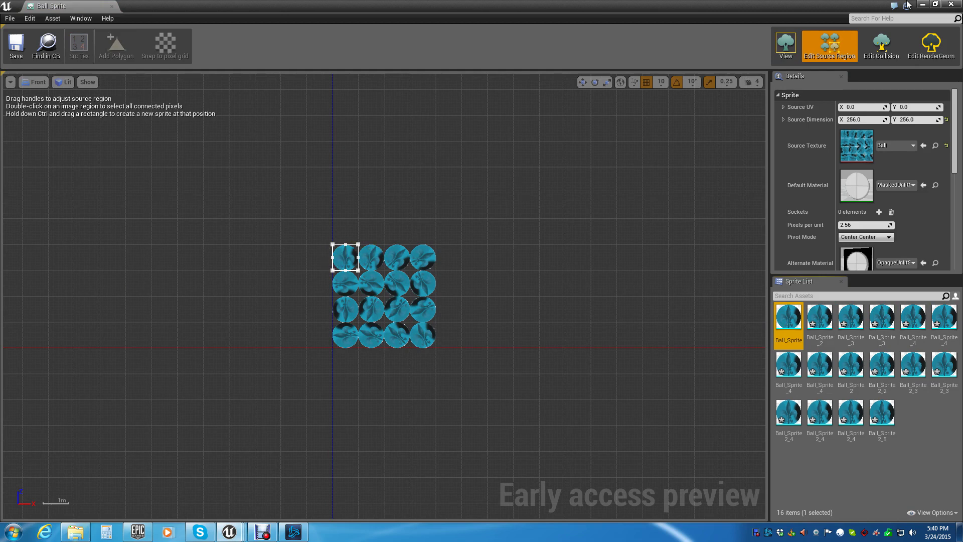
click(817, 321)
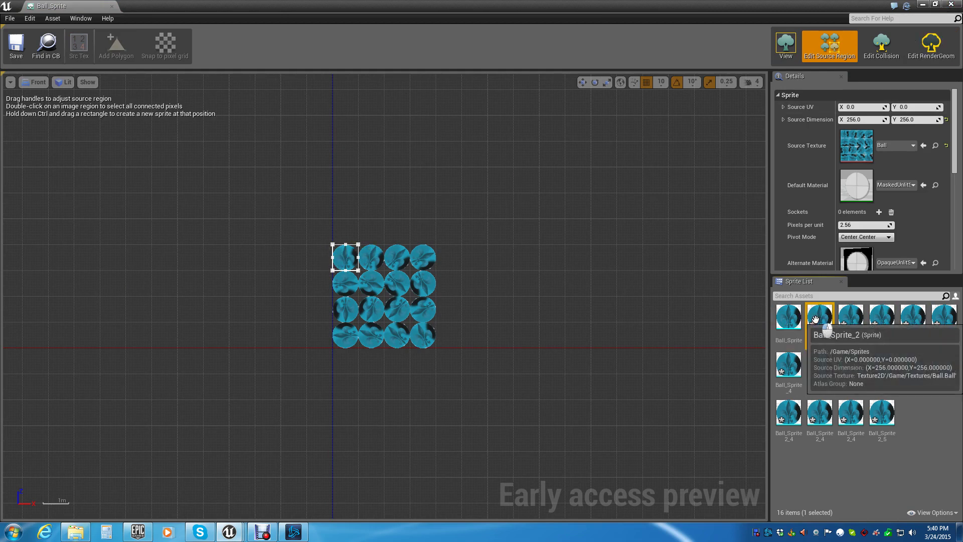
click(872, 316)
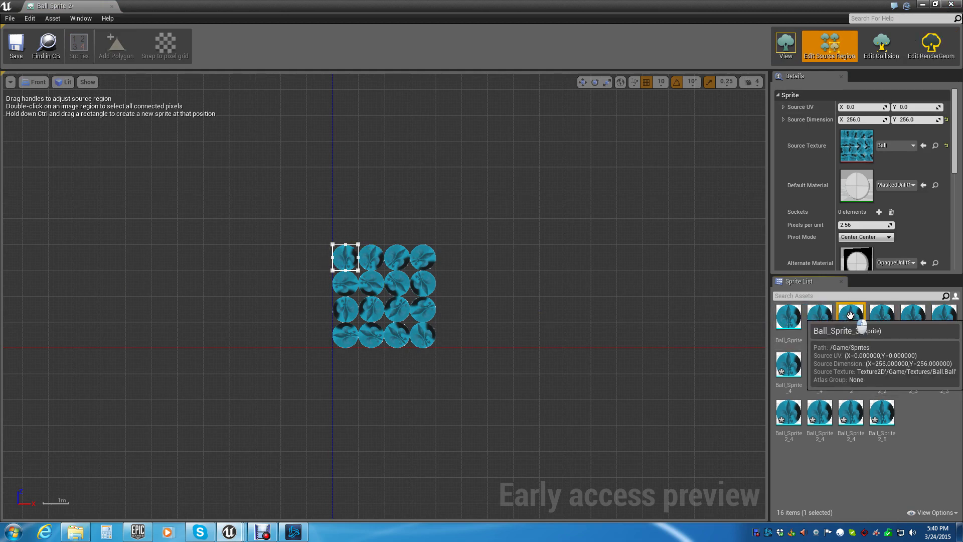
click(853, 316)
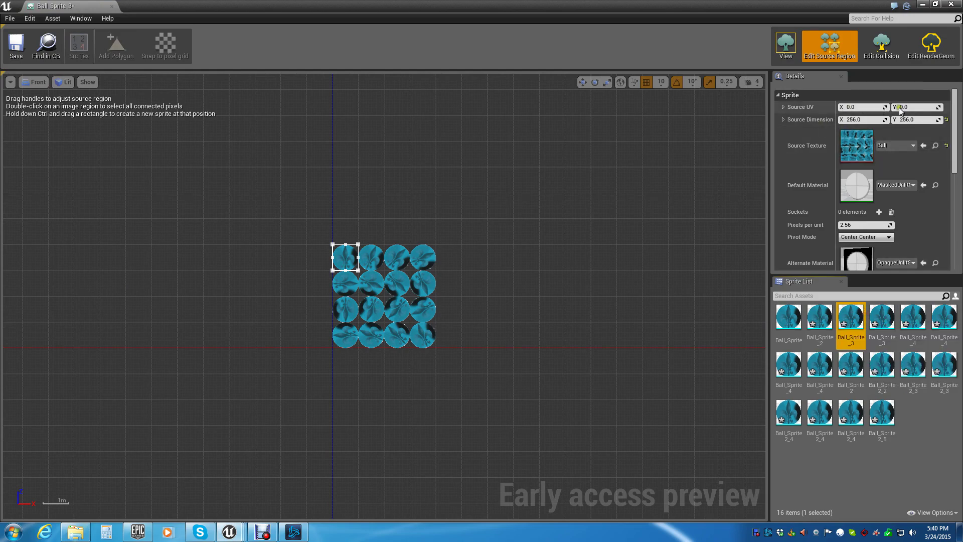
click(950, 5)
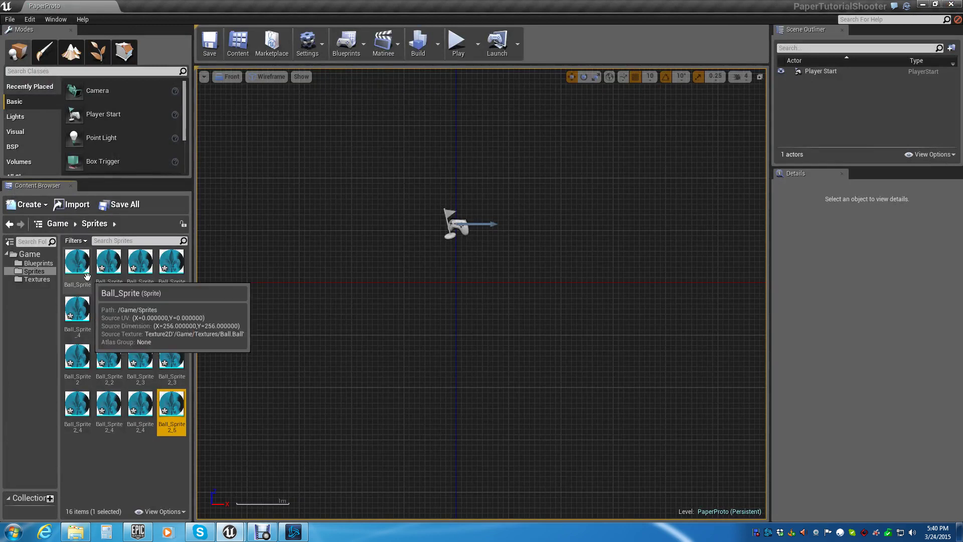
- Open all sixteen ball sprites in the Property Matrix, examine their source UV and dimension values, and minimize the matrix
shift+click(171, 402)
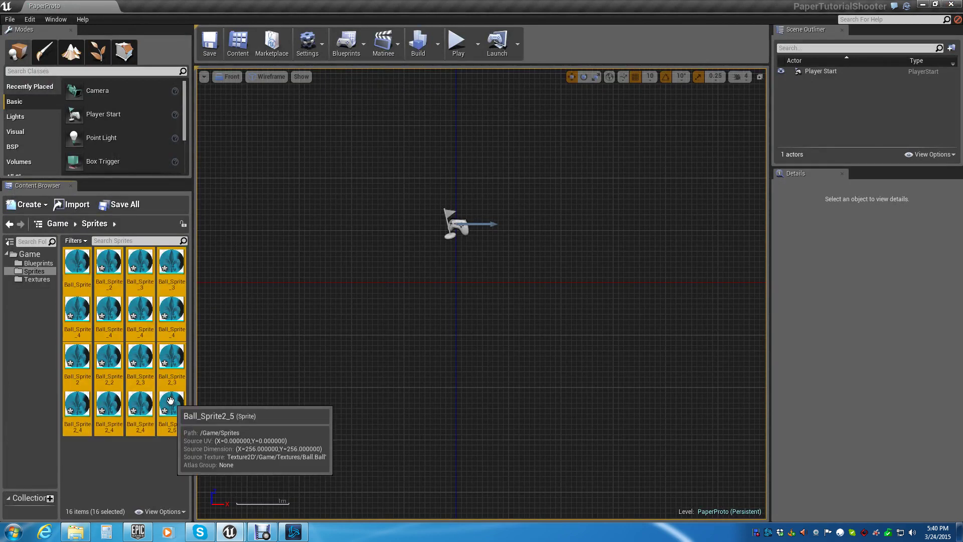
right_click(171, 401)
mouse_move(230, 344)
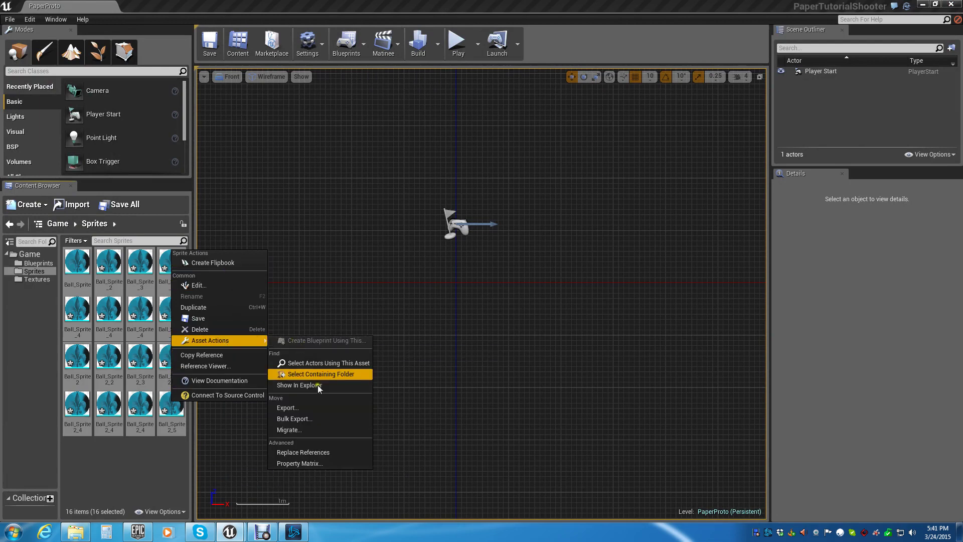
click(310, 462)
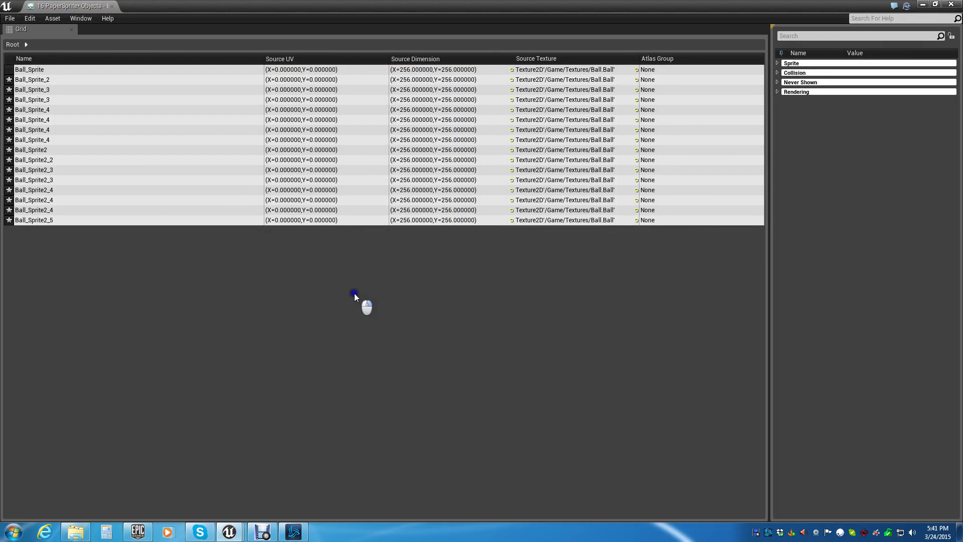
scroll(354, 295, up, 3)
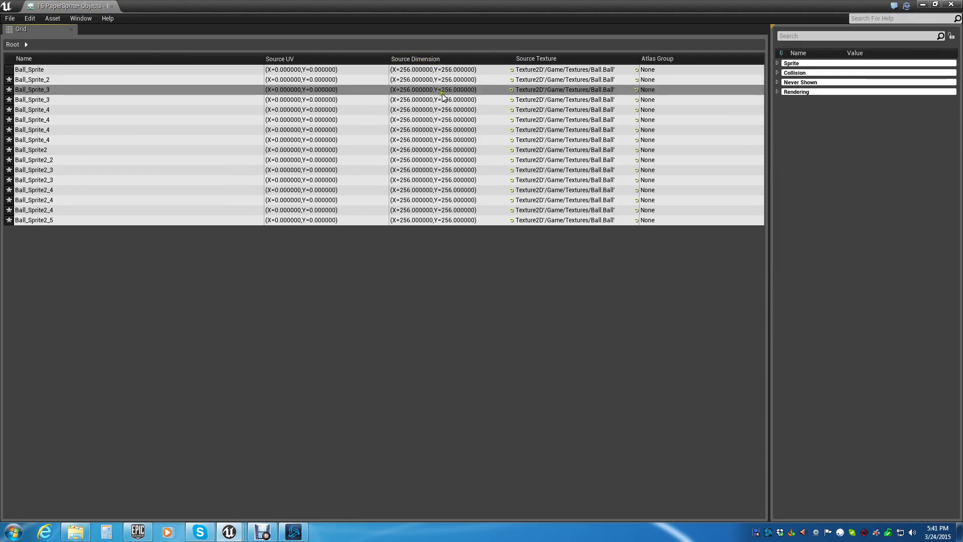
click(923, 5)
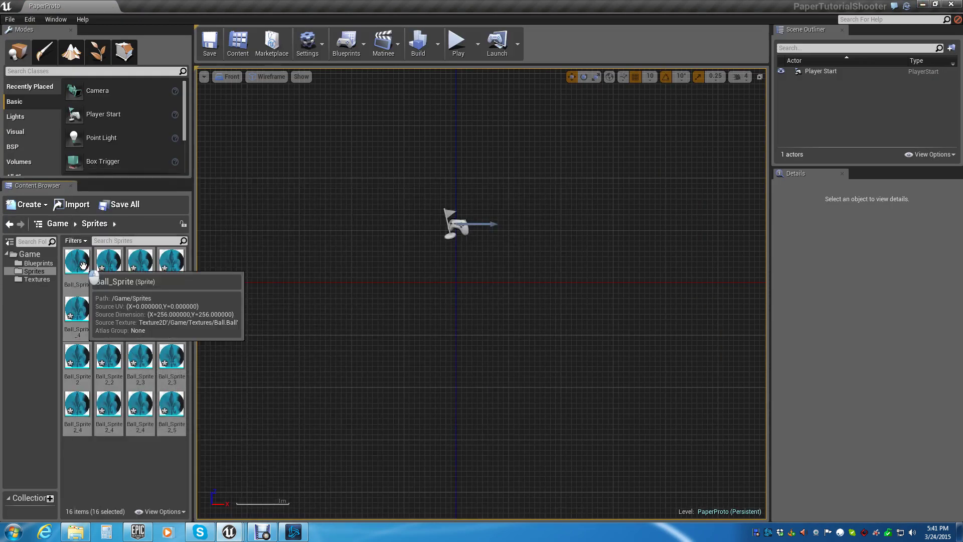
- Open Ball_Sprite in a maximized sprite editor and examine its source region on the ball sheet
double_click(78, 264)
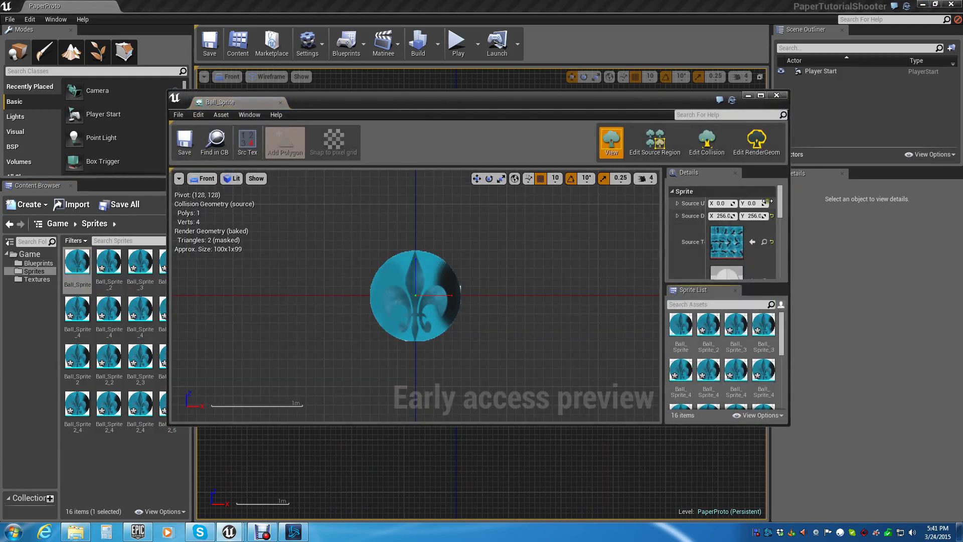
click(761, 95)
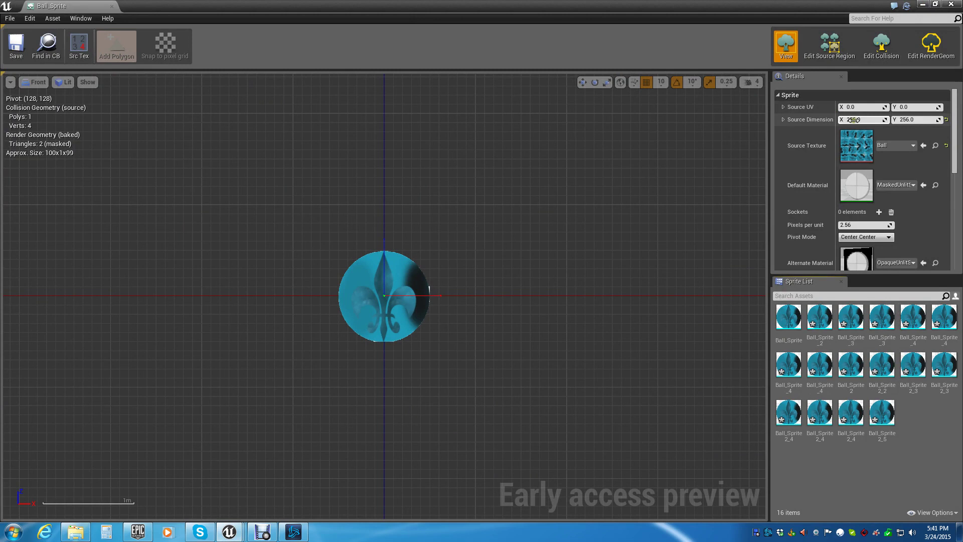
click(829, 45)
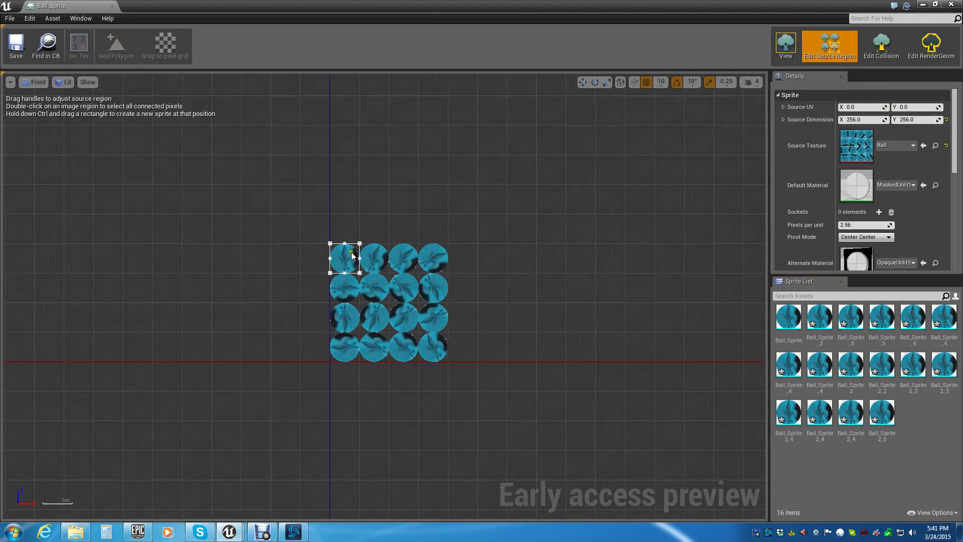
scroll(353, 256, up, 2)
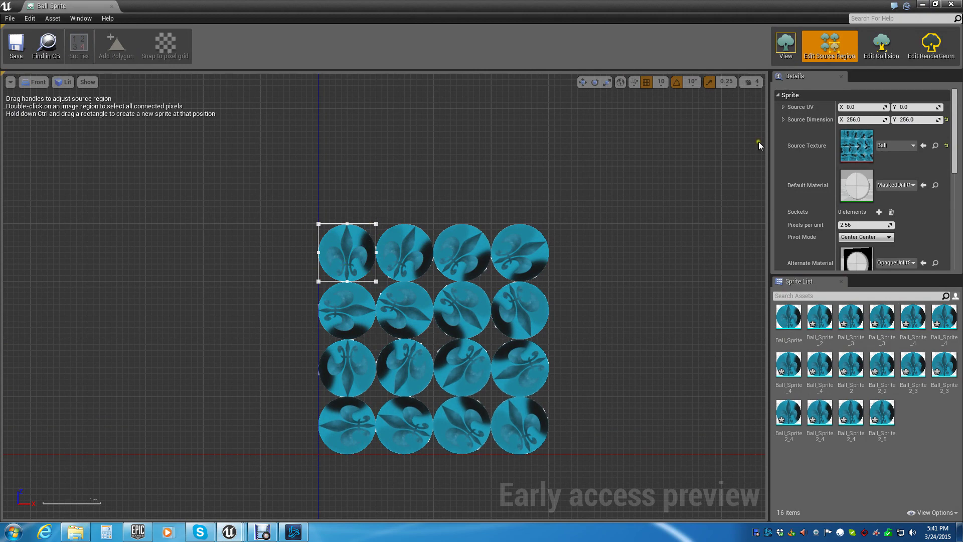
- Set Ball_Sprite's source UV to X 256 and Y 256, move Y on to 768, and close the sprite editor
click(860, 108)
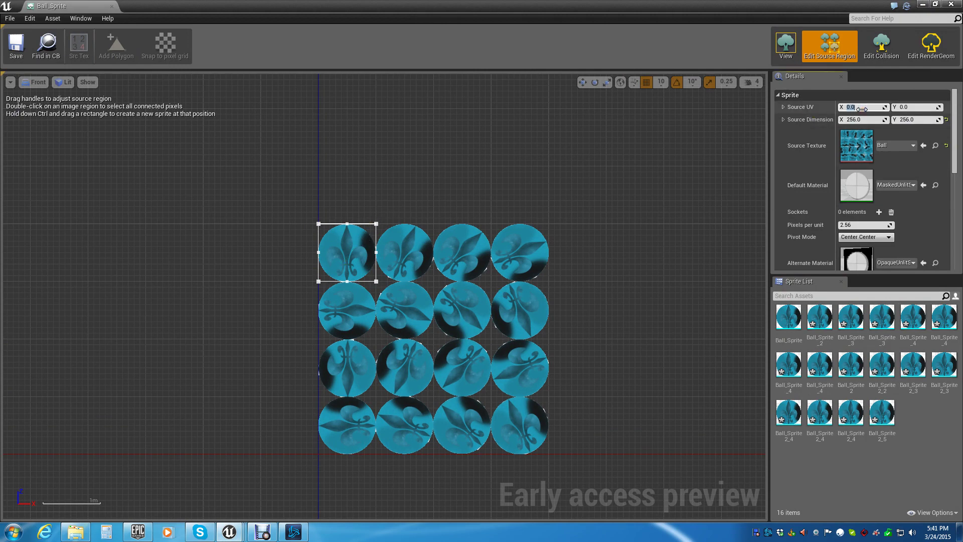
text(256)
key(Tab)
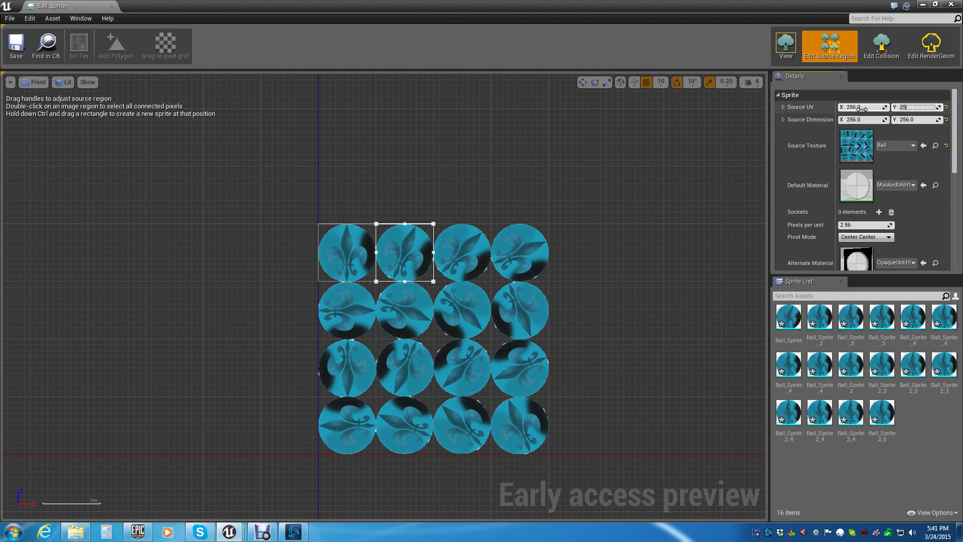
text(256)
key(Return)
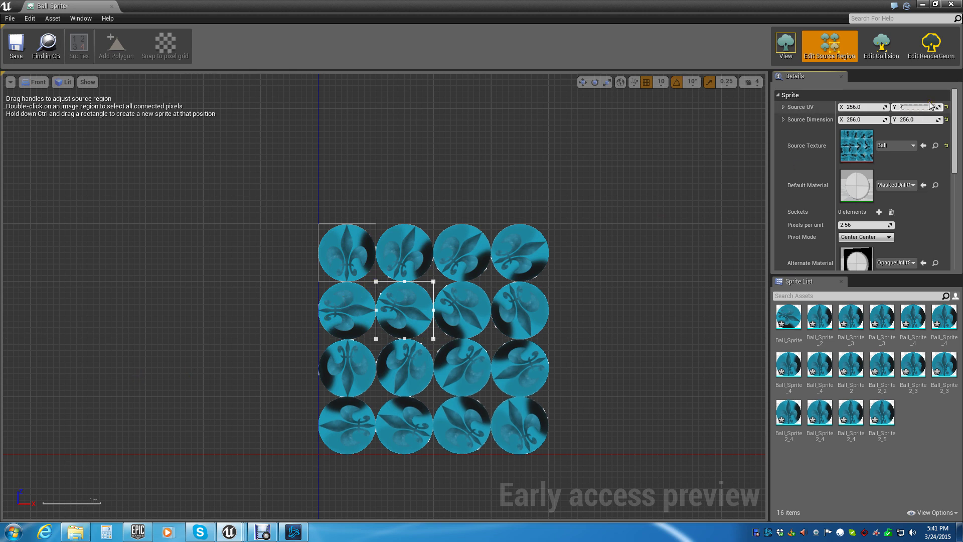
key(Return)
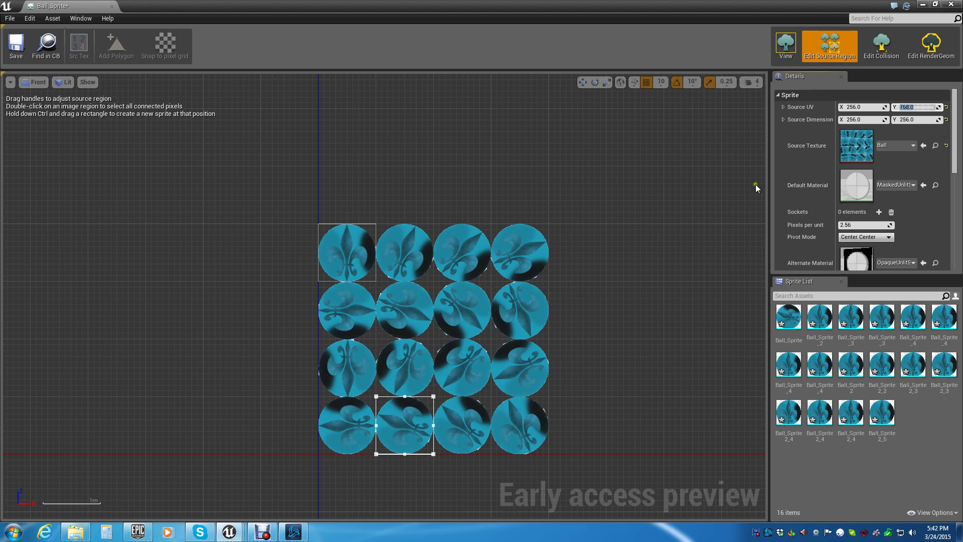
click(953, 4)
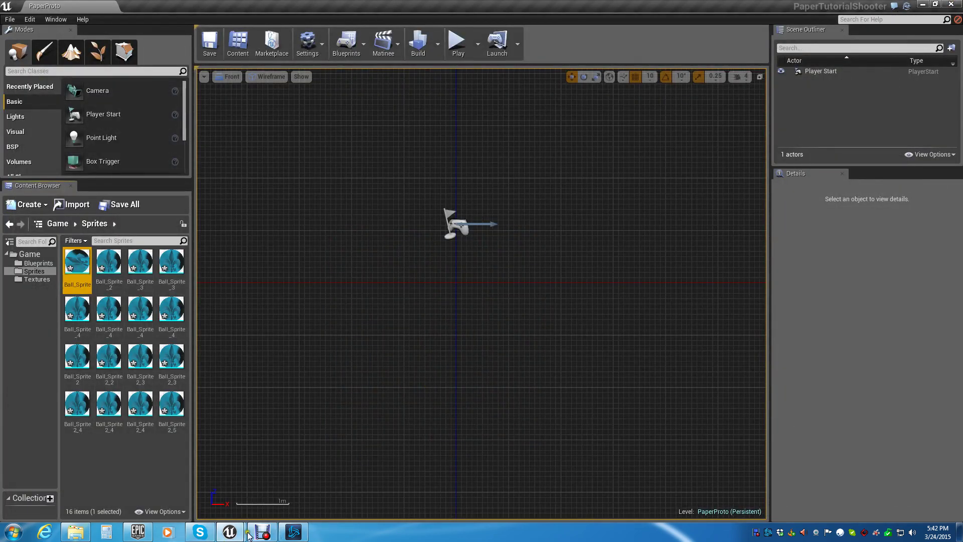
- Select all sixteen ball sprites in the Sprites folder and open them in the Property Matrix
click(220, 535)
click(298, 369)
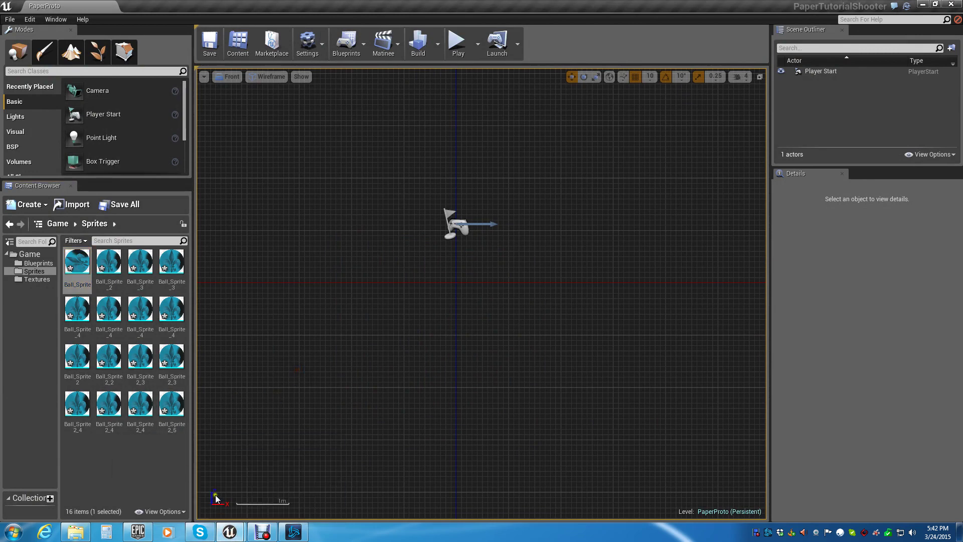
click(77, 261)
shift+click(178, 409)
right_click(181, 411)
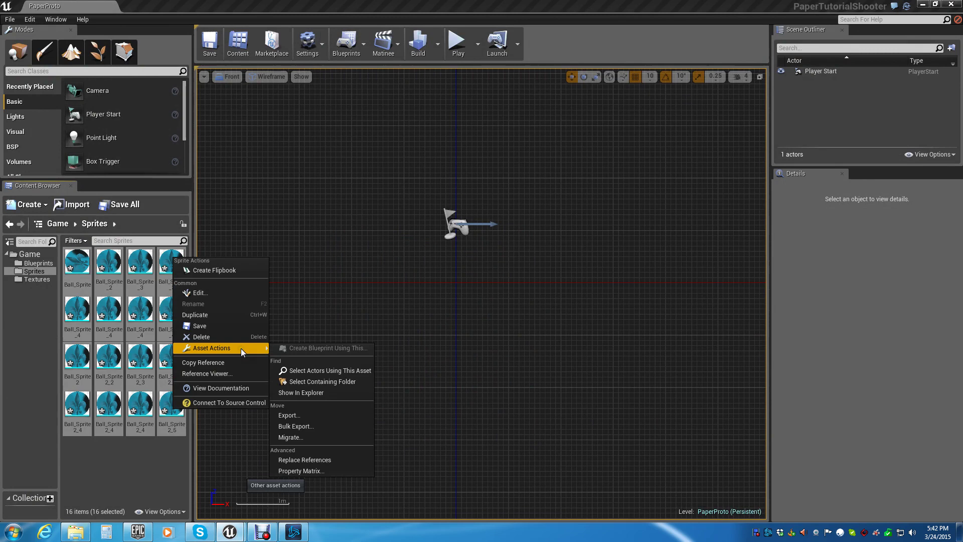
click(311, 469)
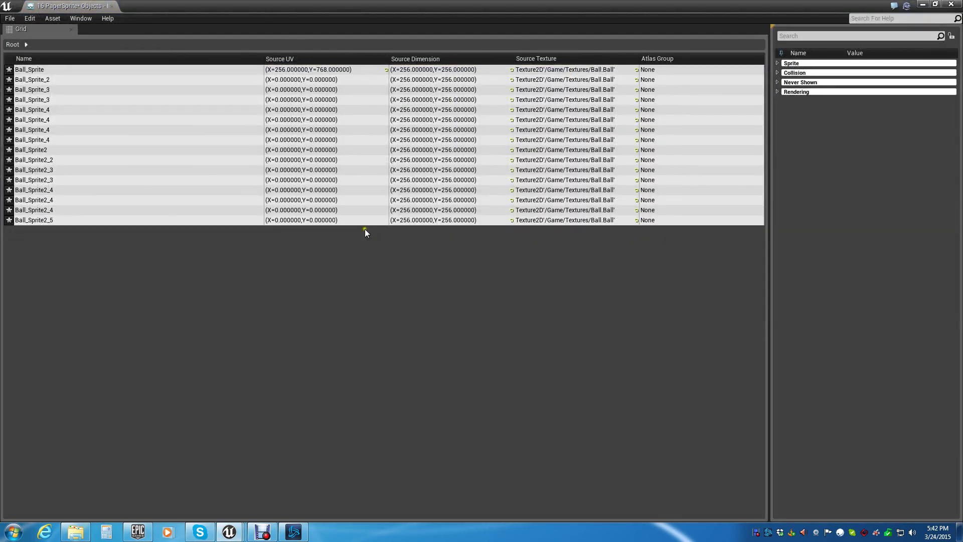
- Set the source UV of the first five ball sprites to X 0 and Y 256 in the Property Matrix
drag(38, 70, 44, 108)
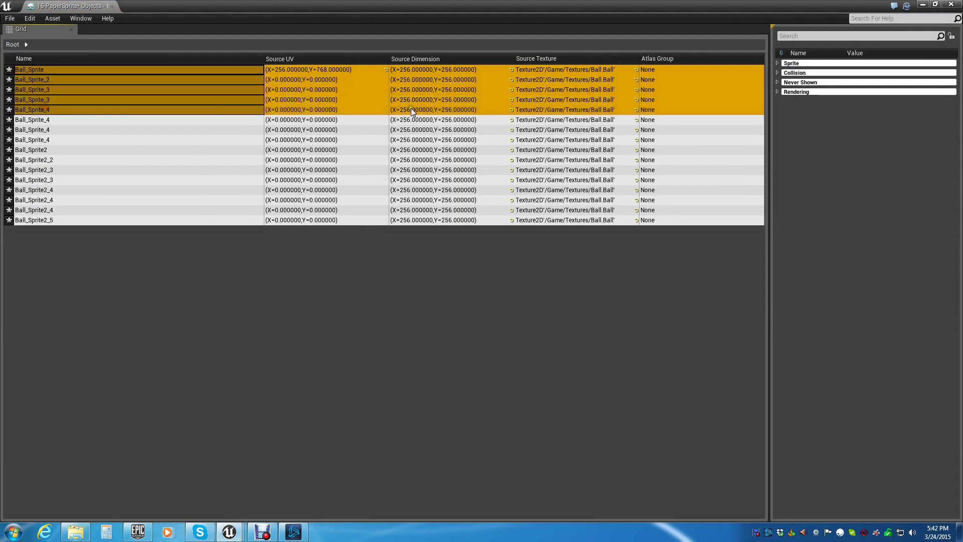
click(777, 63)
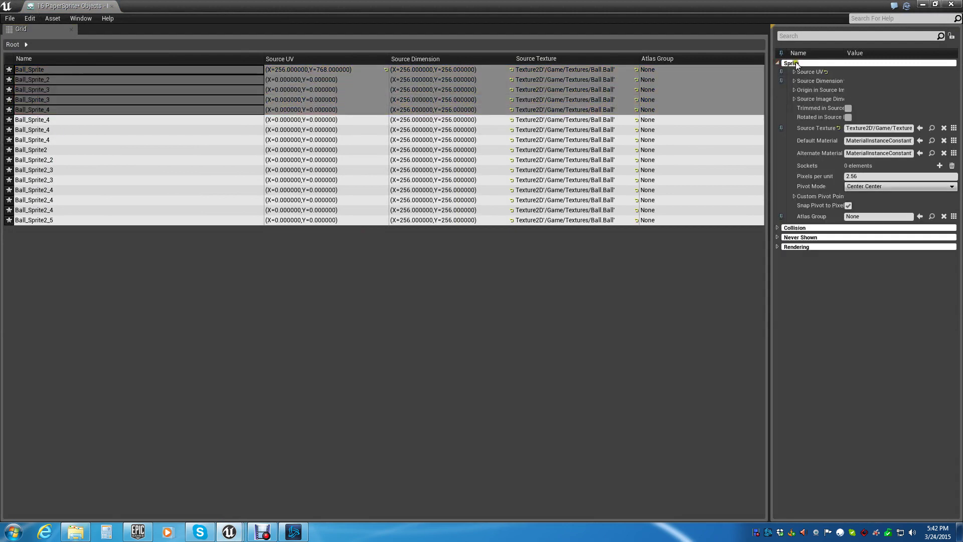
click(794, 71)
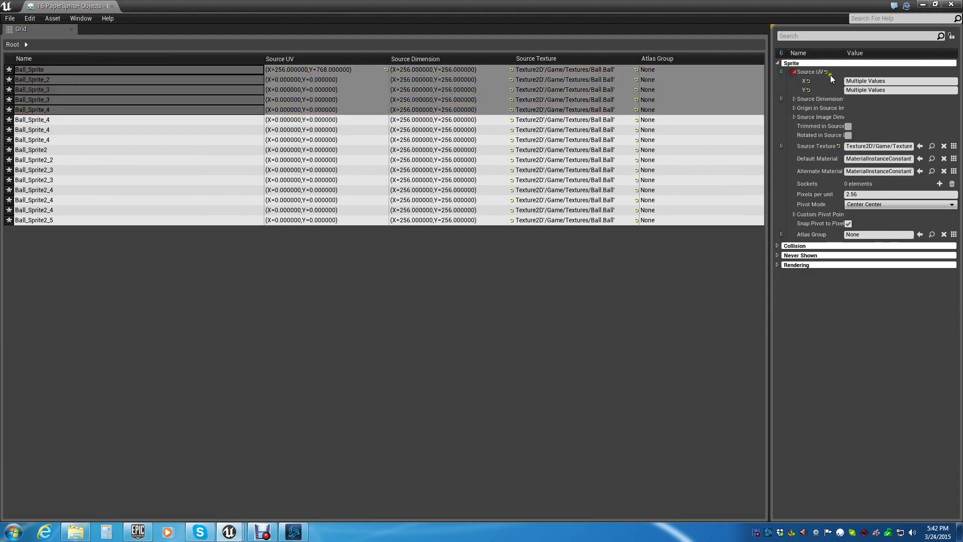
click(793, 99)
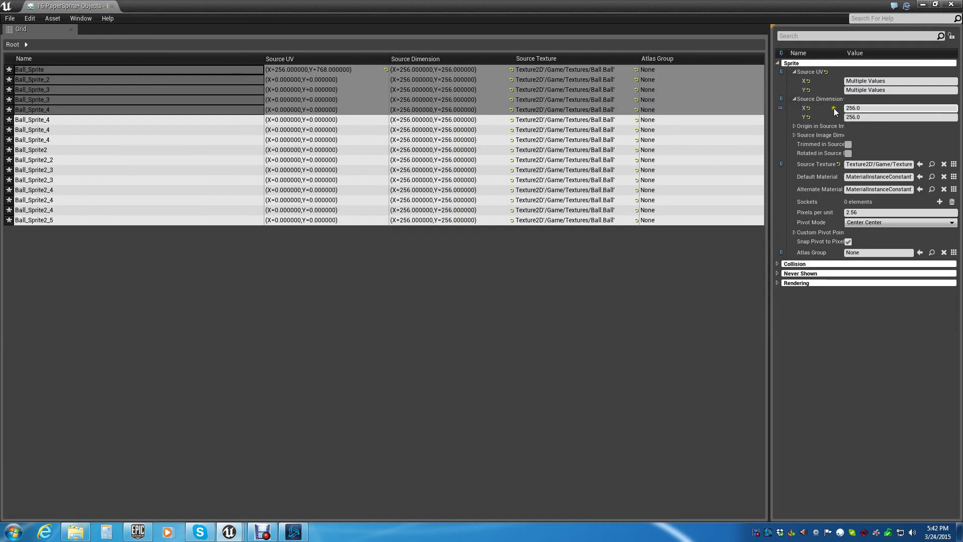
click(794, 98)
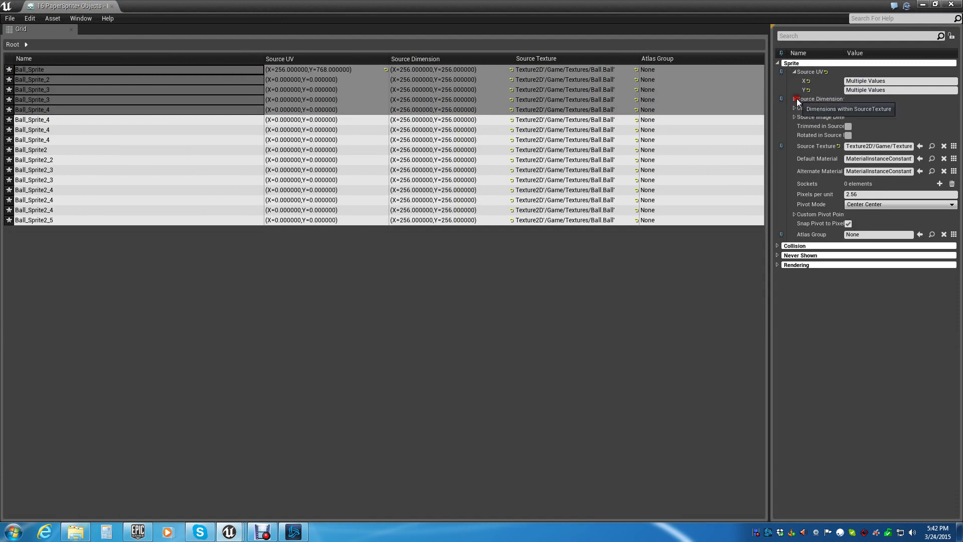
double_click(865, 81)
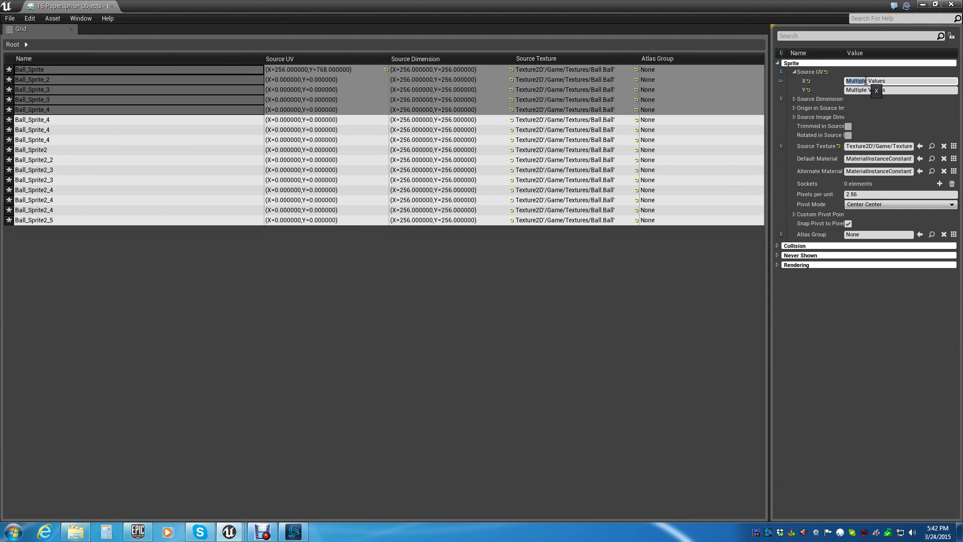
drag(903, 82, 833, 80)
text(0)
key(Tab)
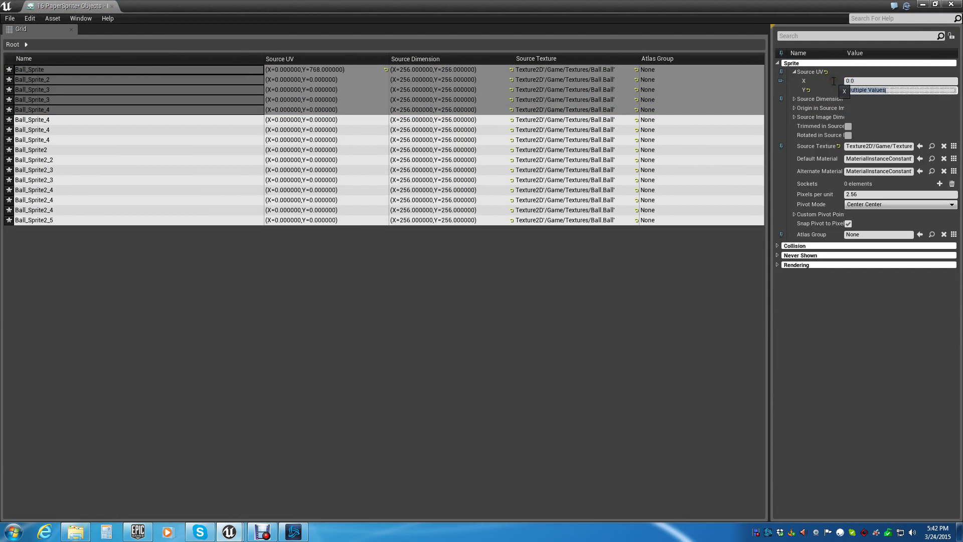
text(256)
key(Return)
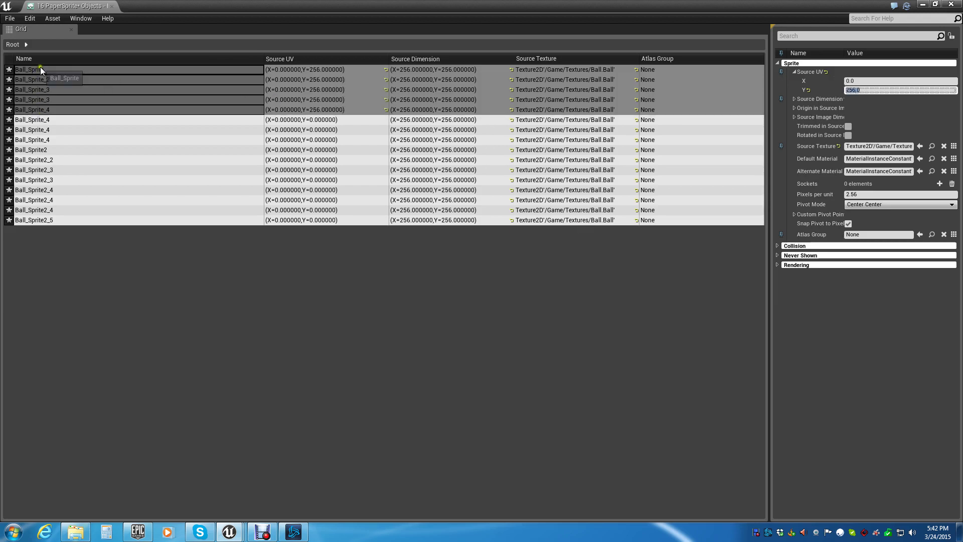
- Set the source UV Y to 0 for the first four sprites, from Ball_Sprite to the second Ball_Sprite_3
click(41, 101)
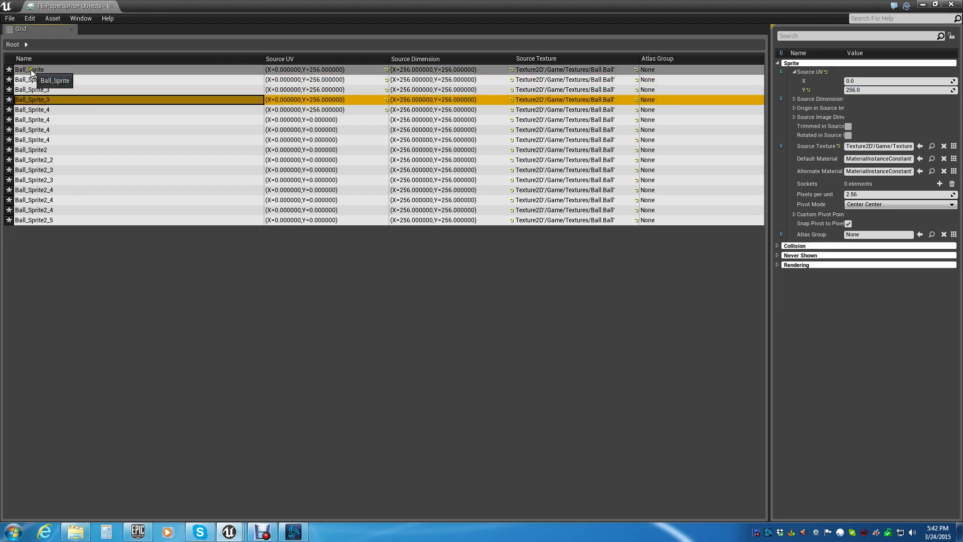
shift+click(31, 69)
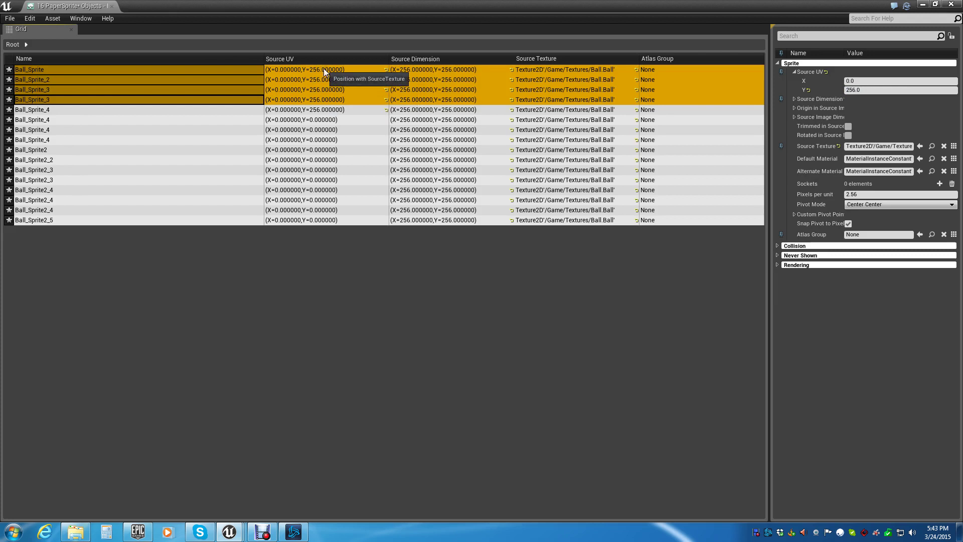
click(899, 91)
text(0)
key(Return)
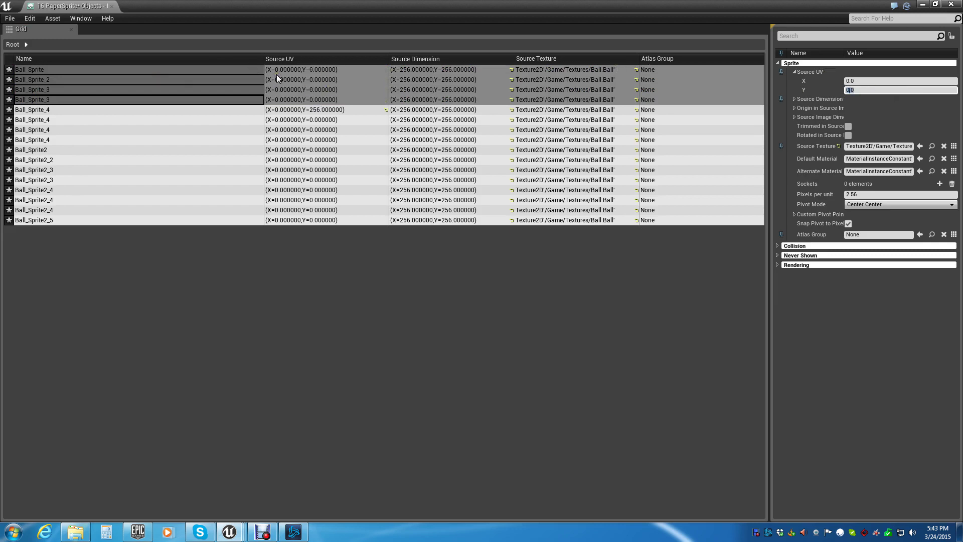
- Set the source UV Y to 256 for the four Ball_Sprite_4 rows
click(43, 111)
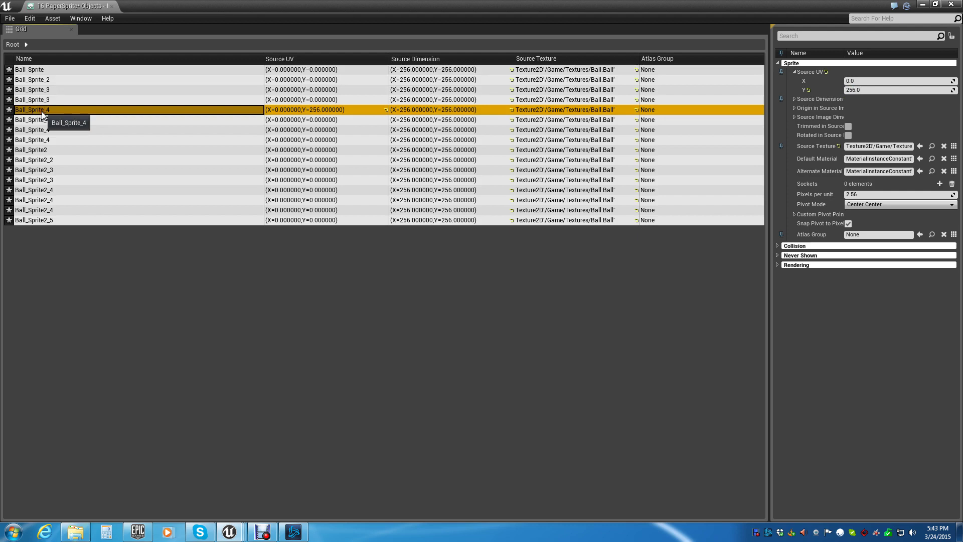
shift+click(41, 140)
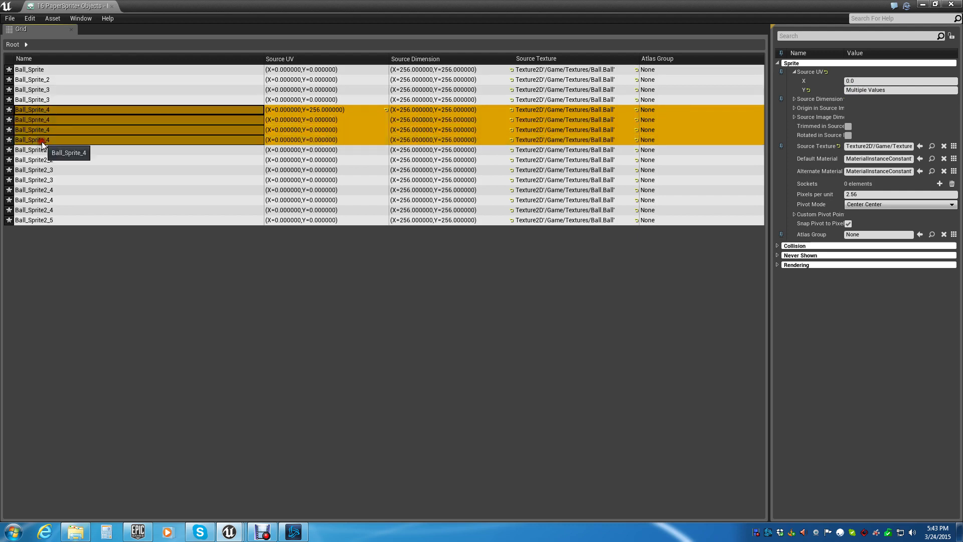
click(876, 91)
text(25)
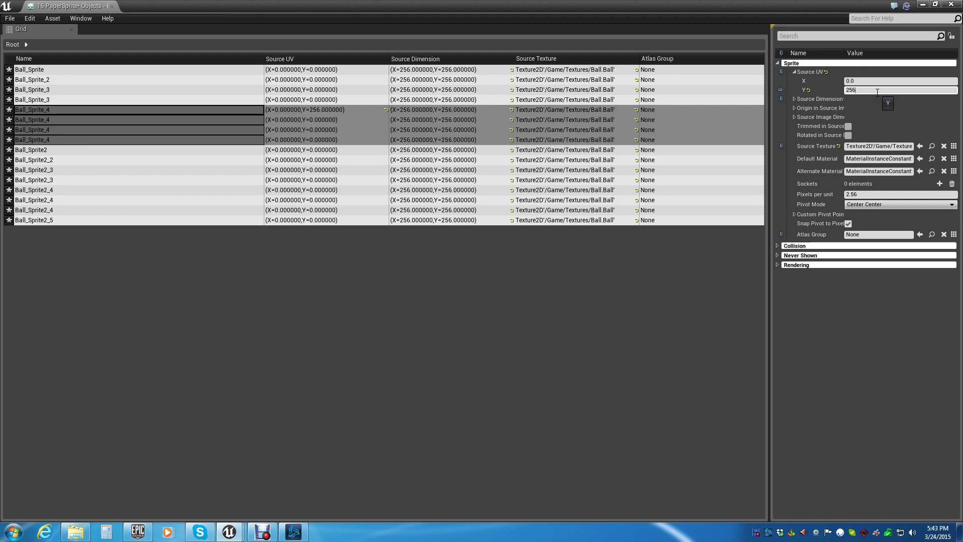
text(6)
key(Return)
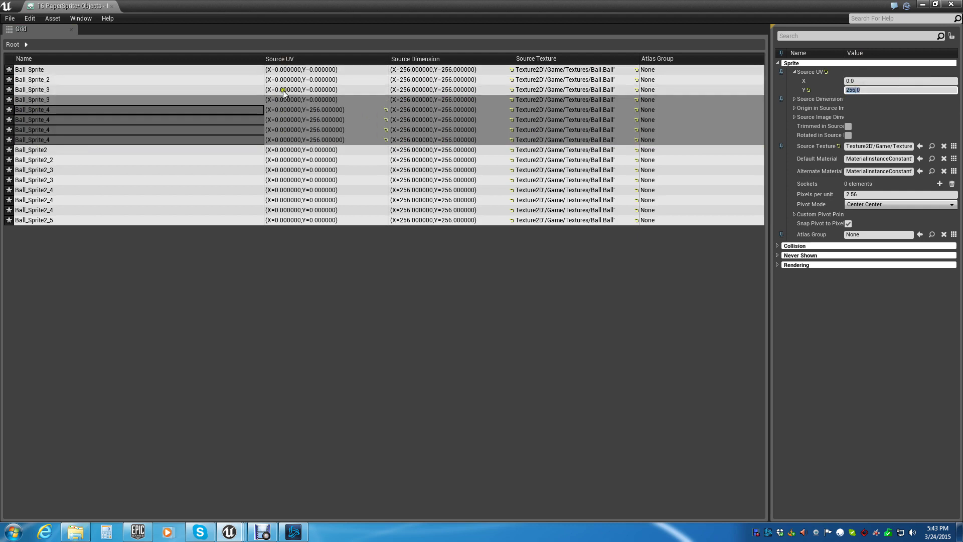
- Set the source UV Y to 512 for the four sprites from Ball_Sprite2 to the second Ball_Sprite2_3
click(68, 144)
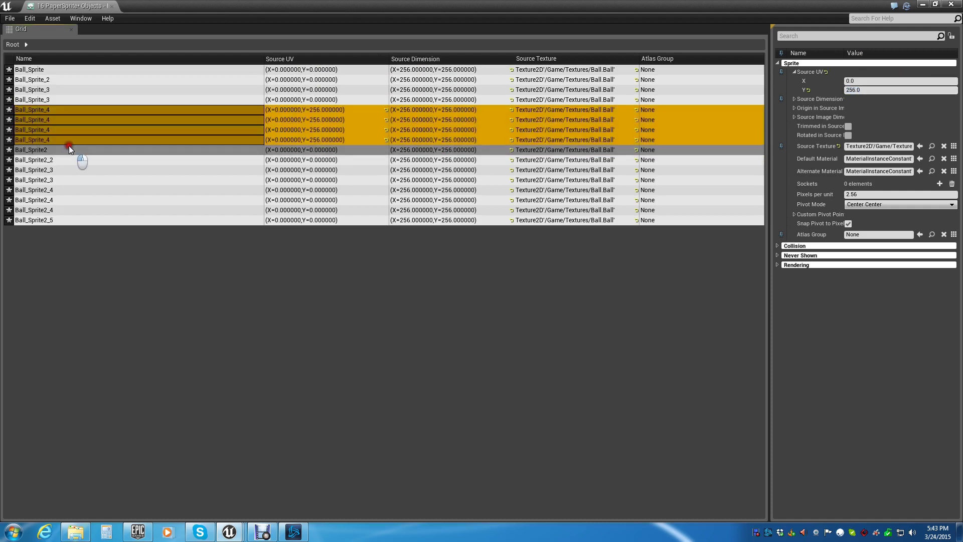
shift+click(62, 179)
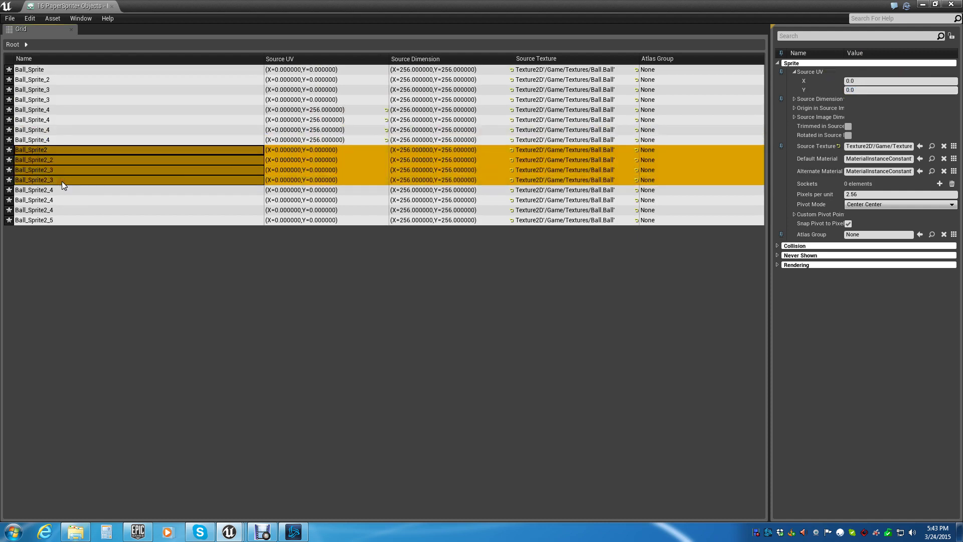
click(864, 91)
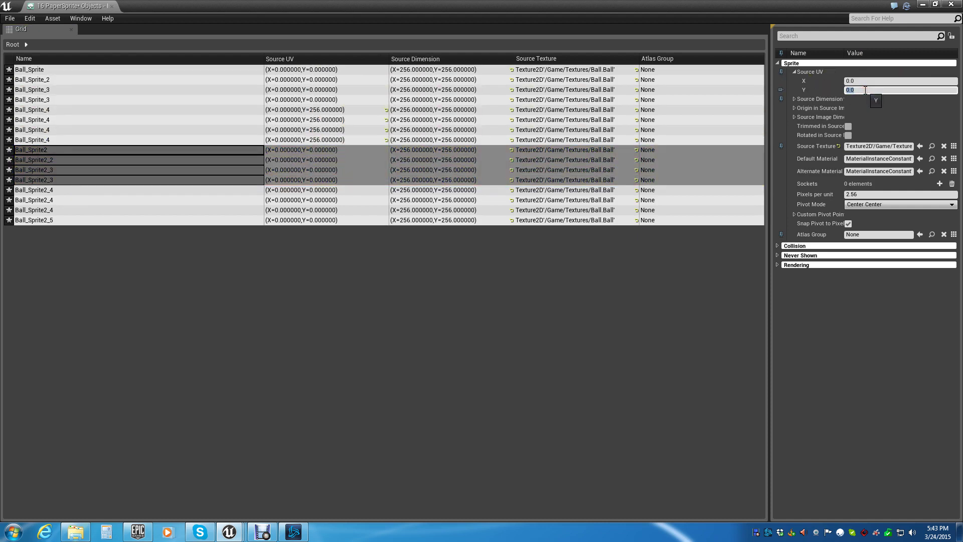
- Set the source UV Y to 768 for the last four sprites, from the first Ball_Sprite2_4 to Ball_Sprite2_5
click(38, 190)
shift+click(43, 220)
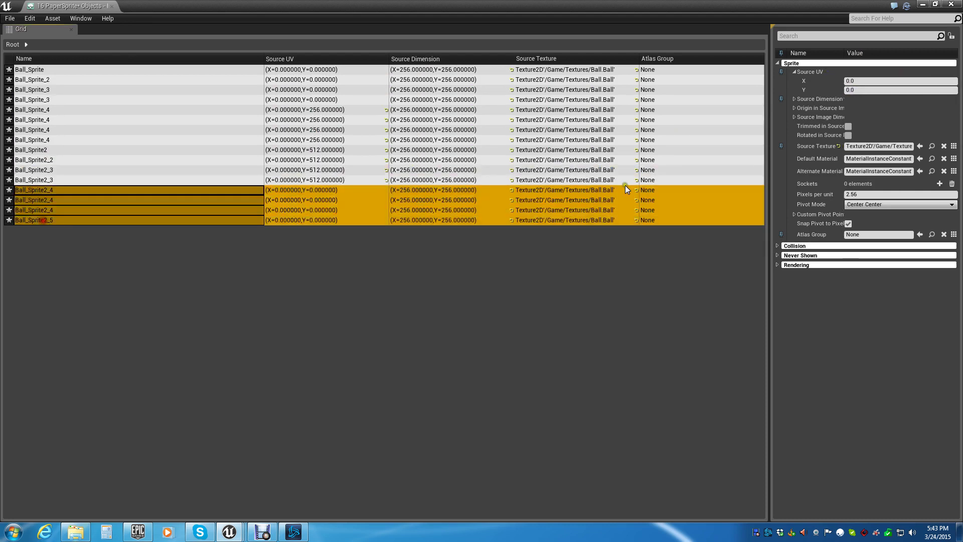
click(882, 90)
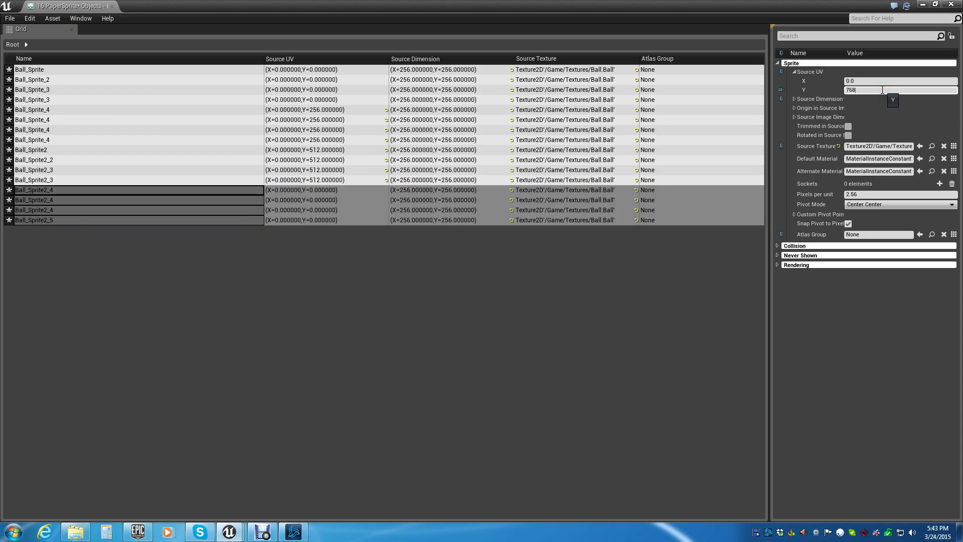
key(Return)
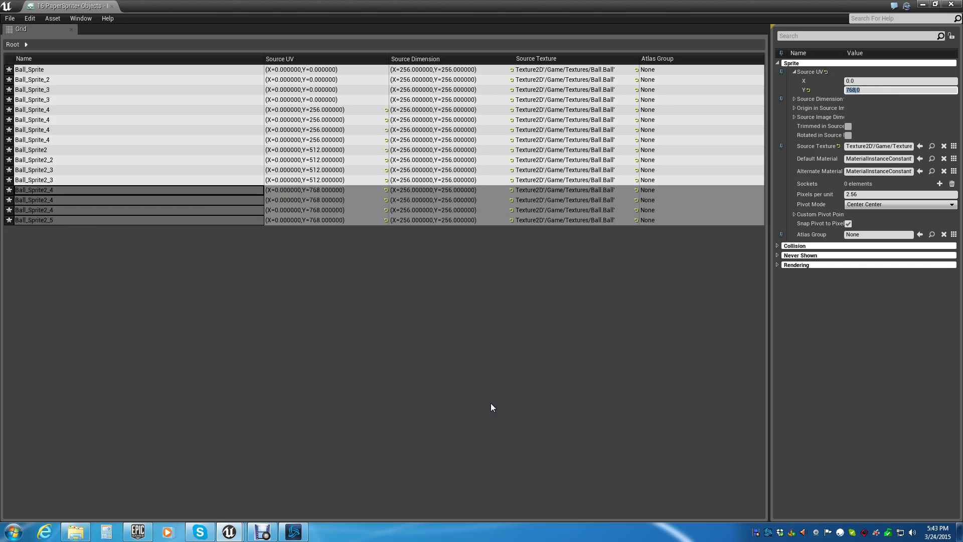
click(226, 291)
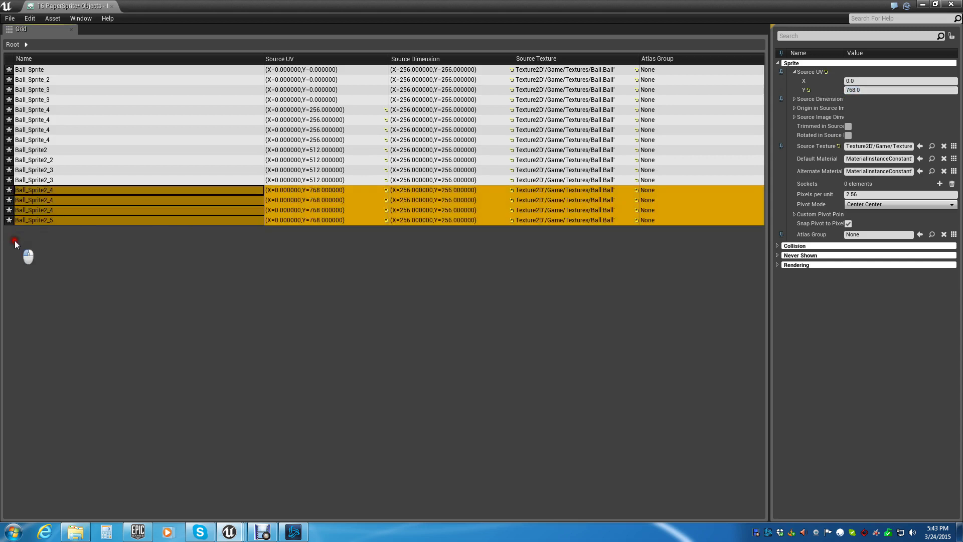
click(31, 220)
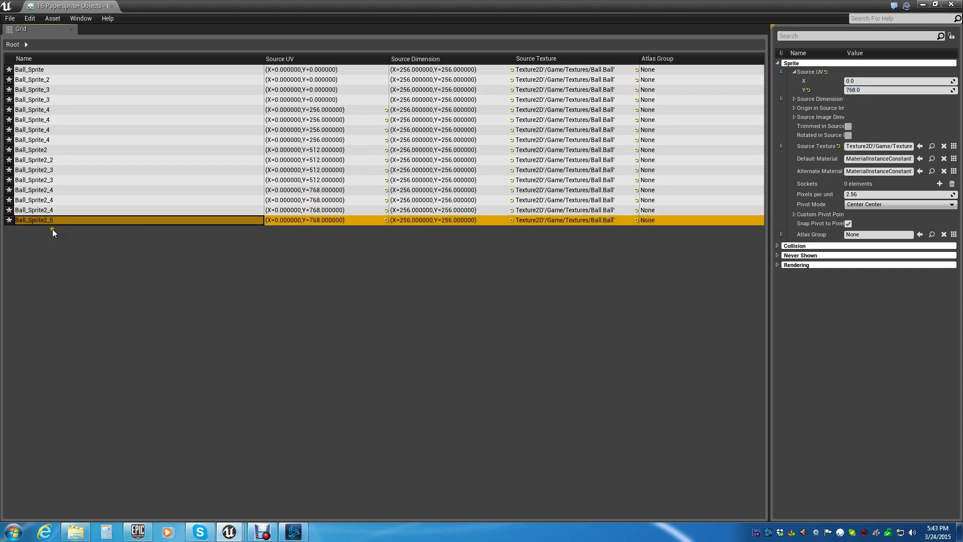
shift+click(46, 179)
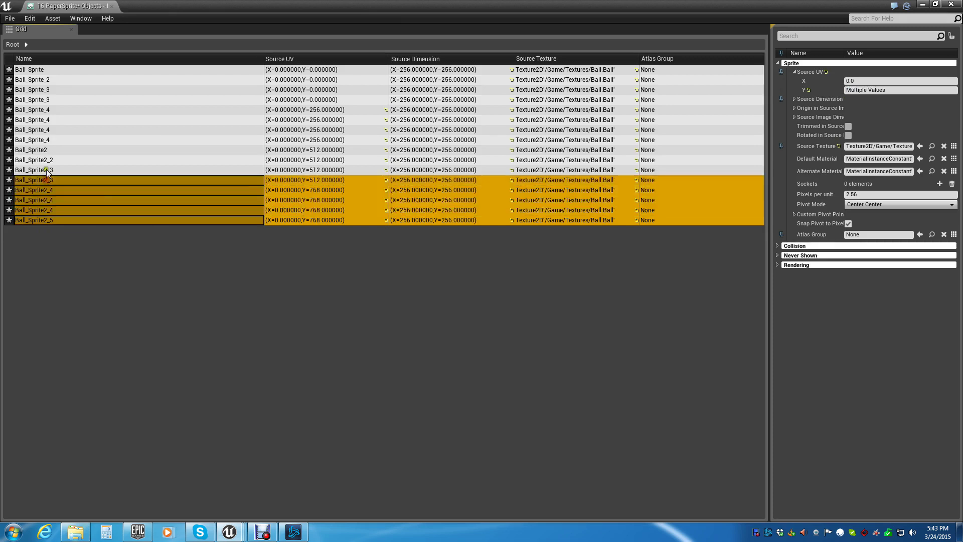
ctrl+click(38, 222)
click(52, 294)
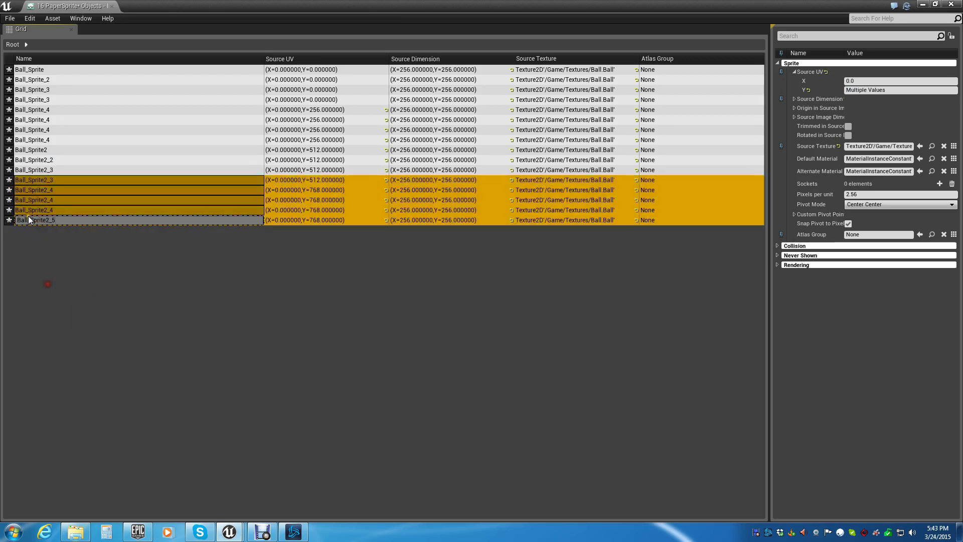
- Set the source UV X to 768 for the second Ball_Sprite_3, the fourth Ball_Sprite_4, the second Ball_Sprite2_3 and Ball_Sprite2_5
click(39, 179)
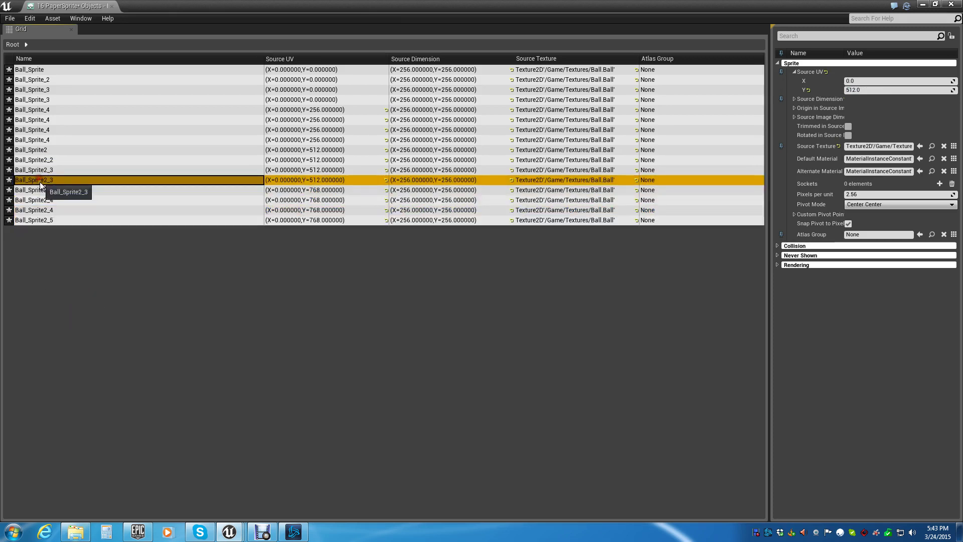
ctrl+click(40, 221)
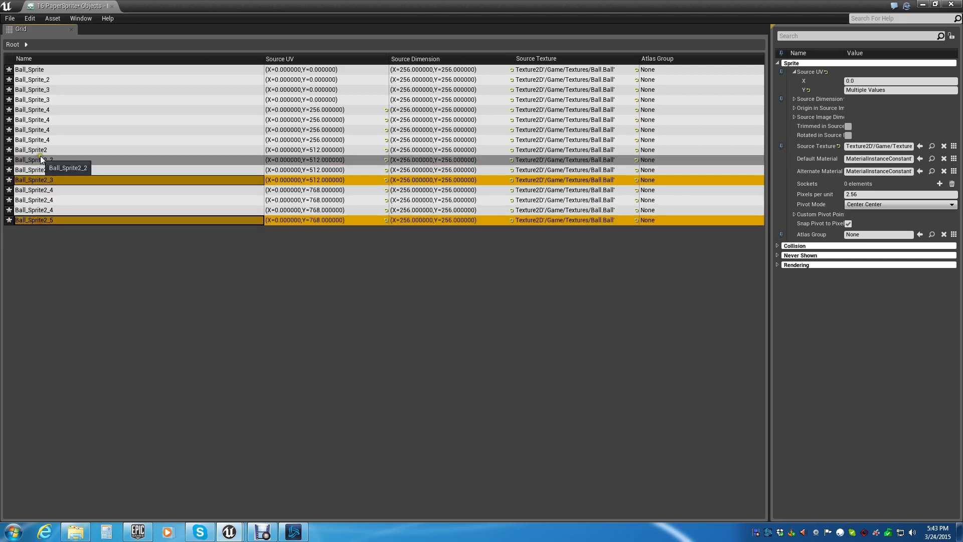
ctrl+click(38, 140)
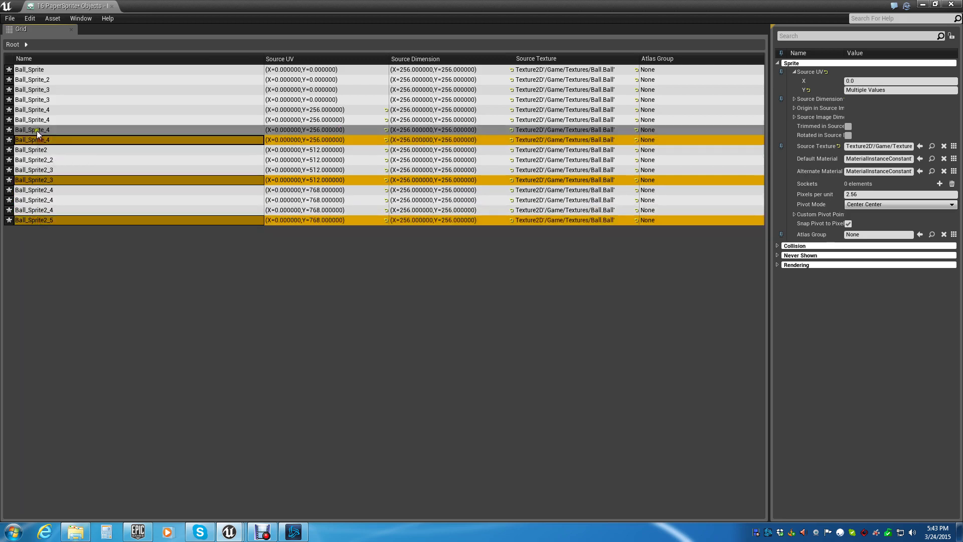
ctrl+click(44, 100)
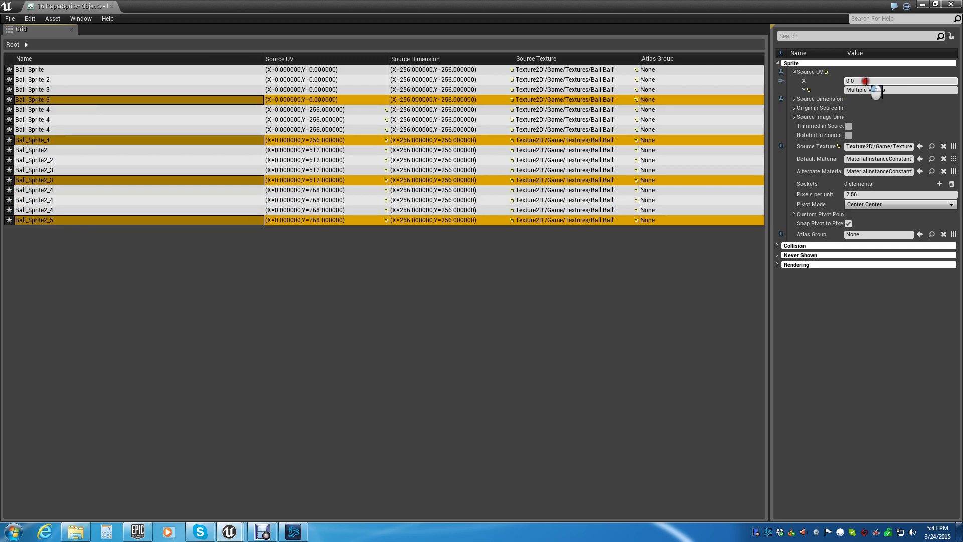
click(866, 80)
key(Return)
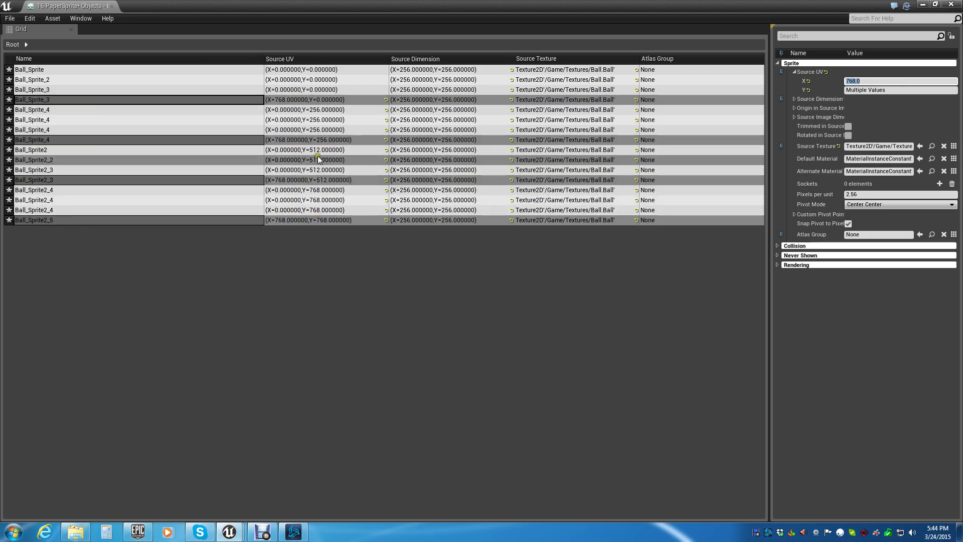
- Set the source UV X to 512 for the first Ball_Sprite_3, third Ball_Sprite_4, first Ball_Sprite2_3 and third Ball_Sprite2_4
click(35, 212)
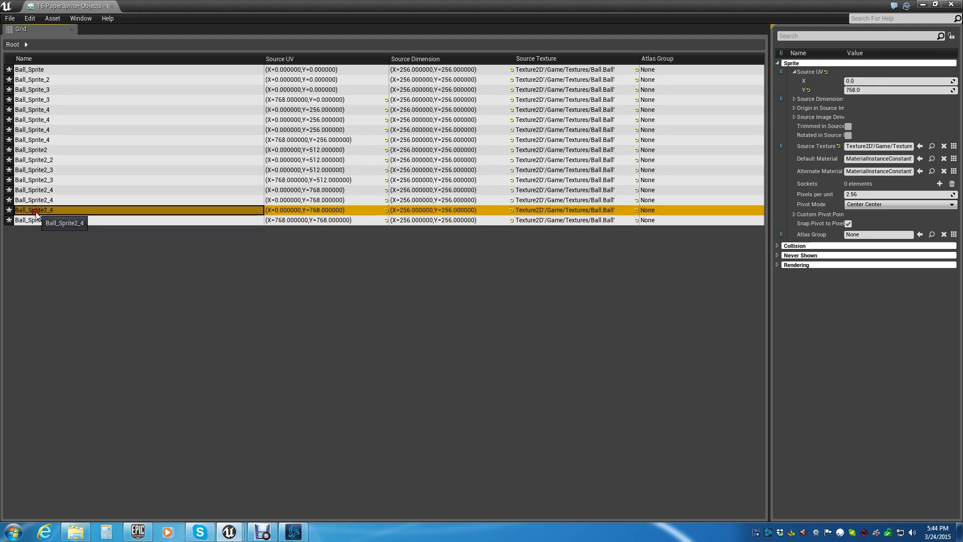
ctrl+click(38, 167)
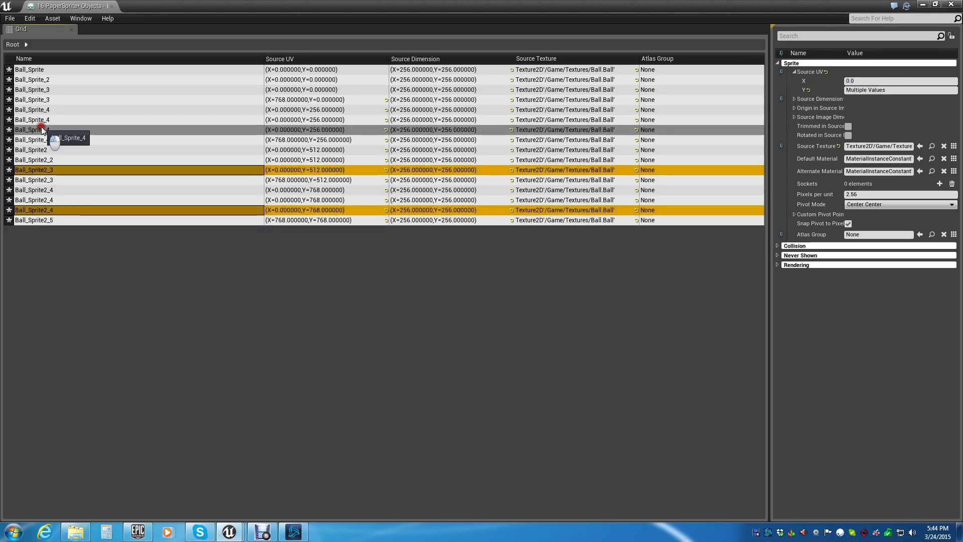
ctrl+click(41, 126)
ctrl+click(49, 89)
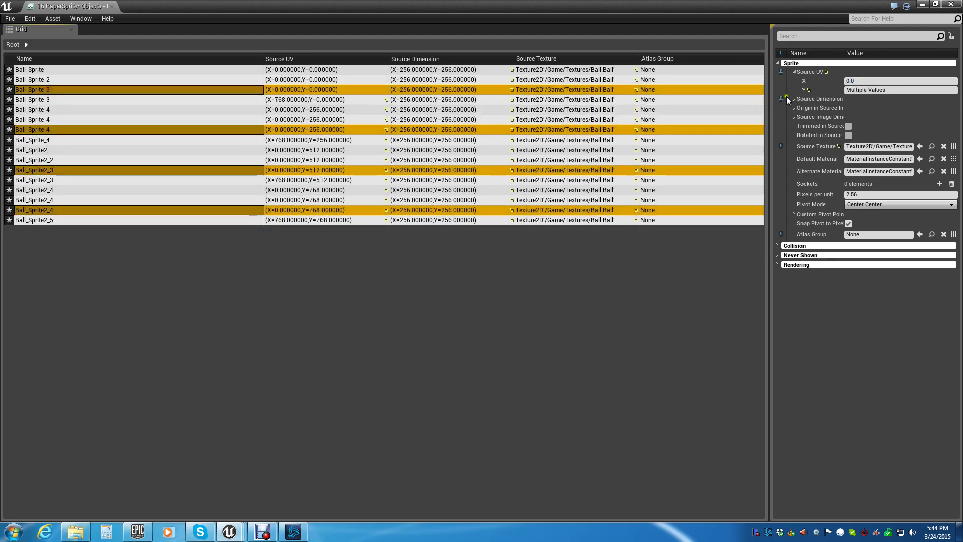
click(882, 82)
click(882, 81)
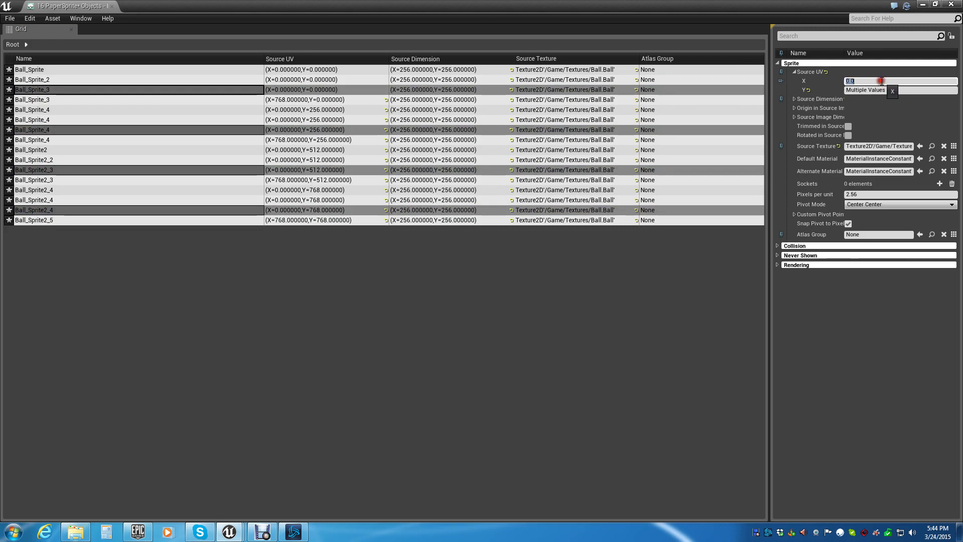
text(512)
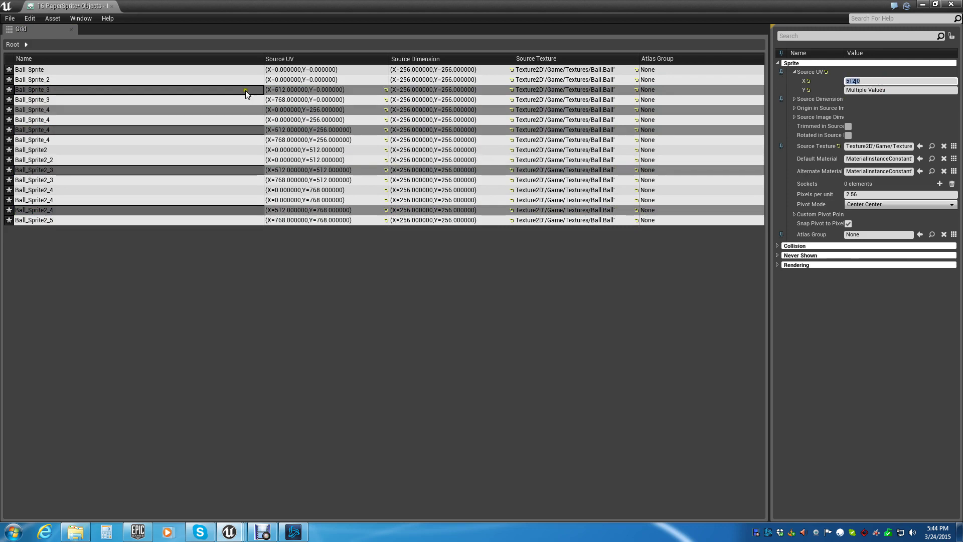
- Set the source UV X to 256 for Ball_Sprite_2, the second Ball_Sprite_4, Ball_Sprite2_2 and the second Ball_Sprite2_4
click(29, 78)
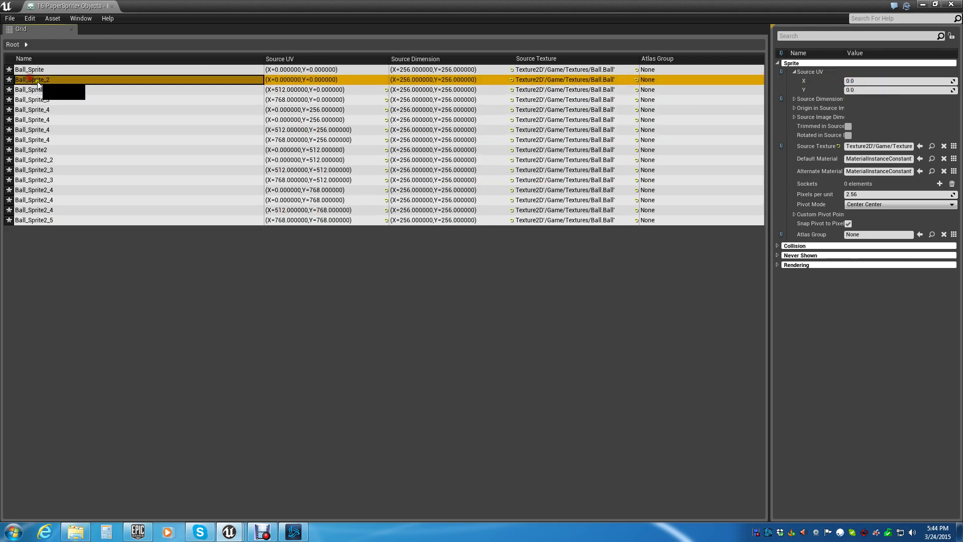
ctrl+click(41, 119)
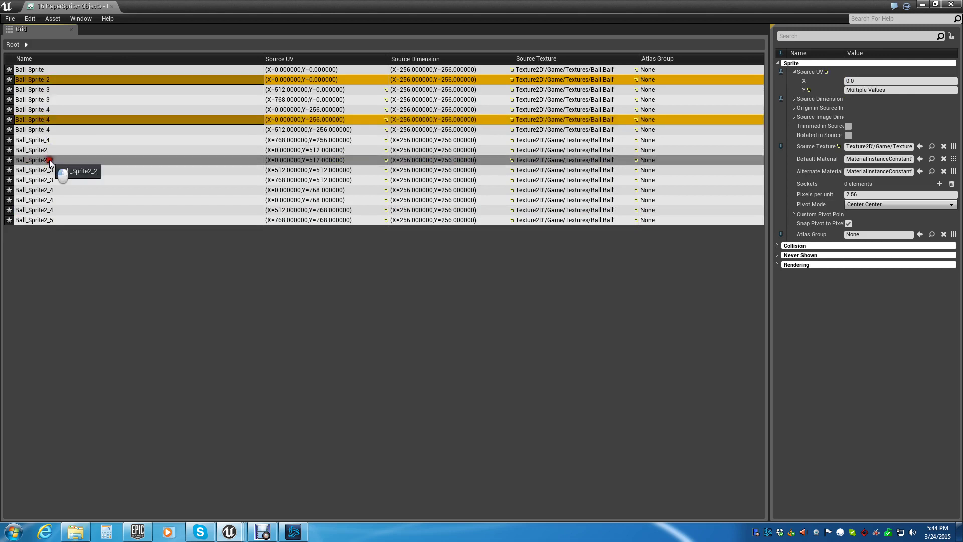
ctrl+click(49, 160)
ctrl+click(59, 199)
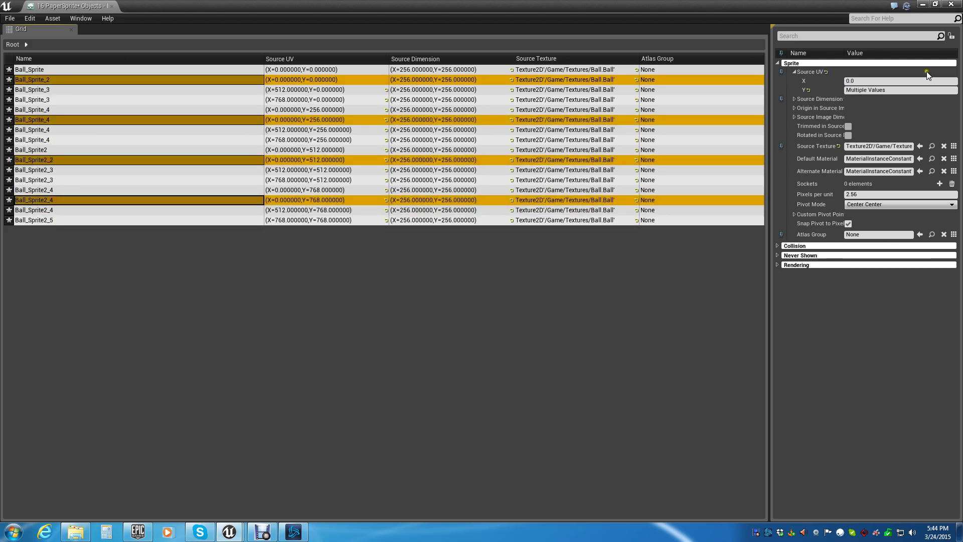
click(867, 81)
double_click(867, 80)
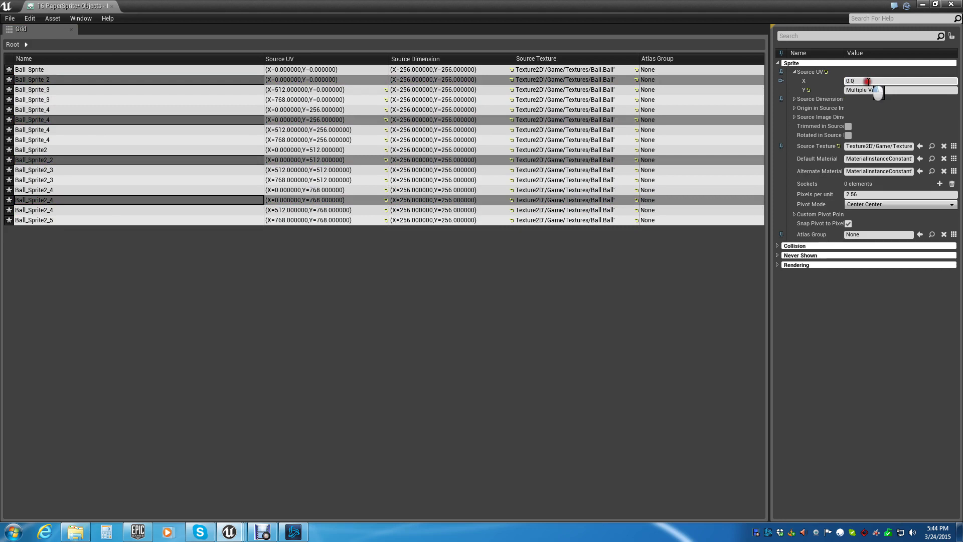
text(256)
key(Return)
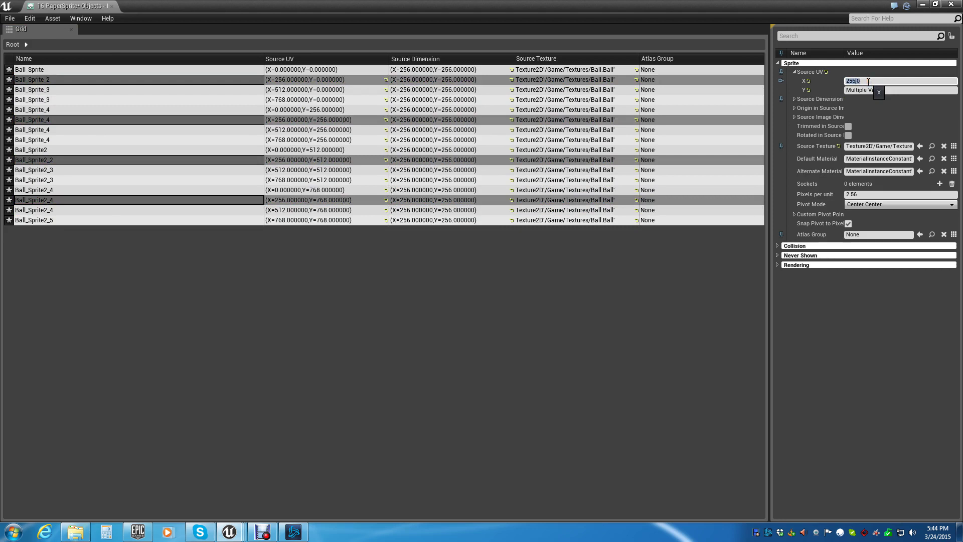
- Save the edited ball sprites and run the pending autosave immediately
click(359, 348)
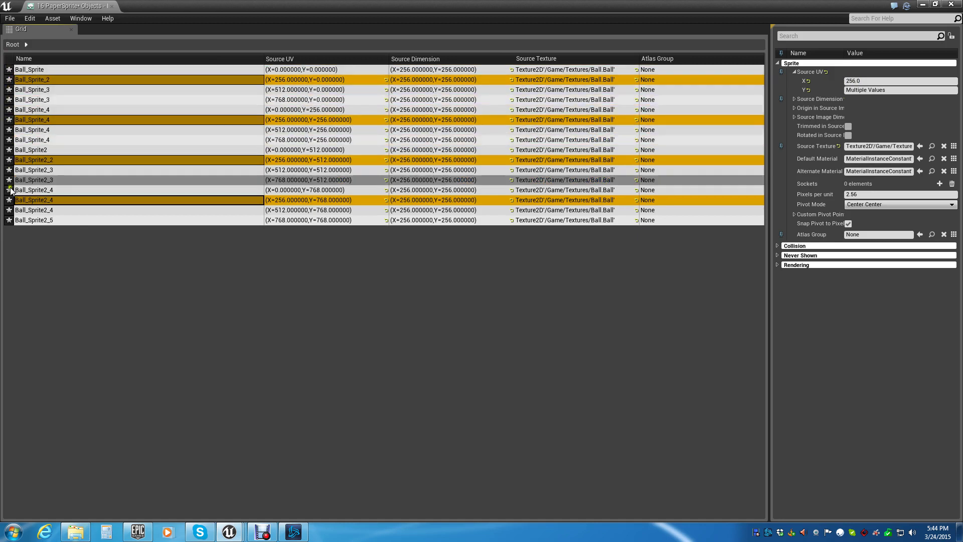
key(ctrl+s)
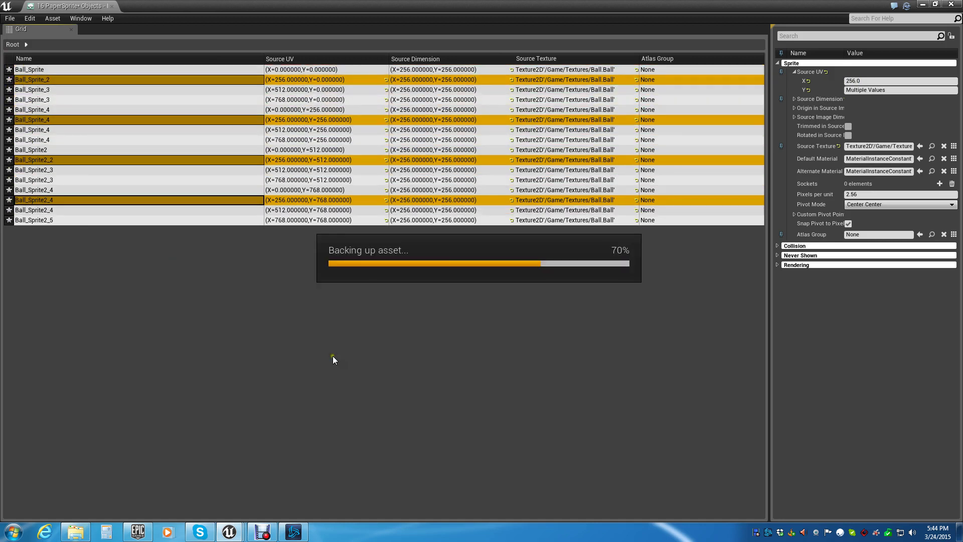
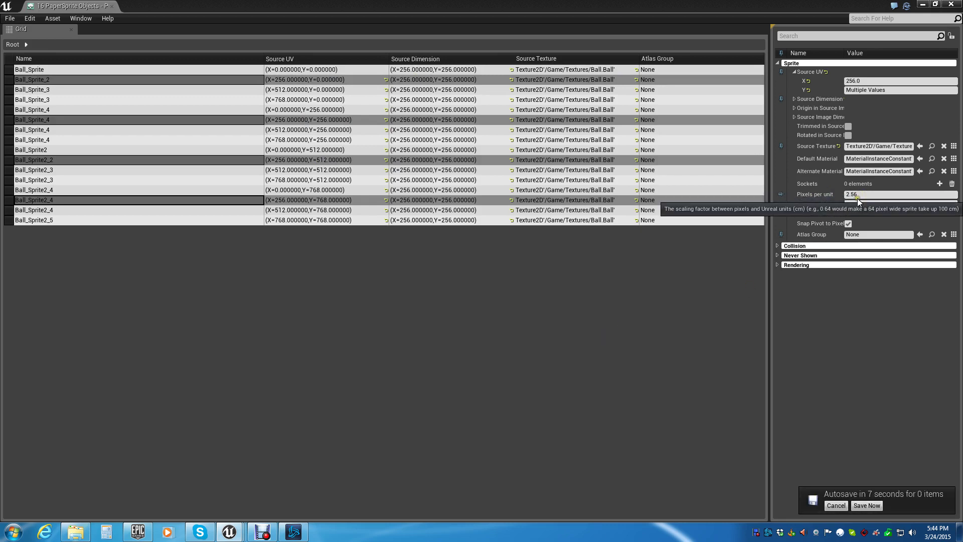
click(863, 506)
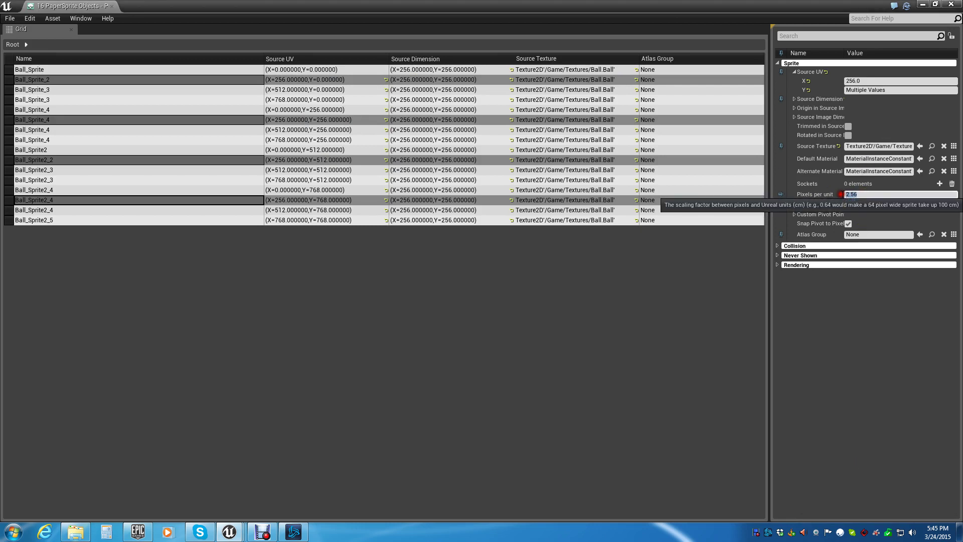
- Set the pixels per unit to 5.12 for the four selected sprites
click(869, 196)
text(5.12)
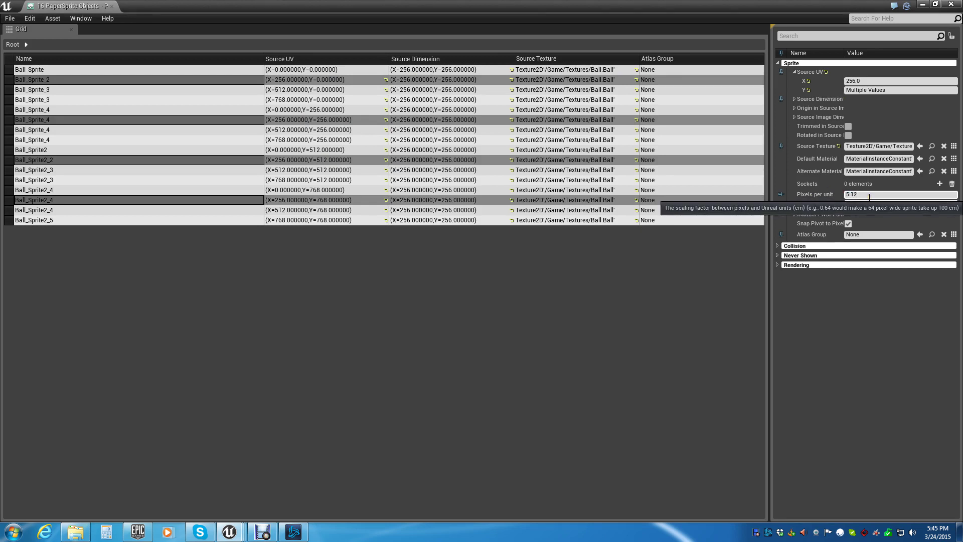
key(Return)
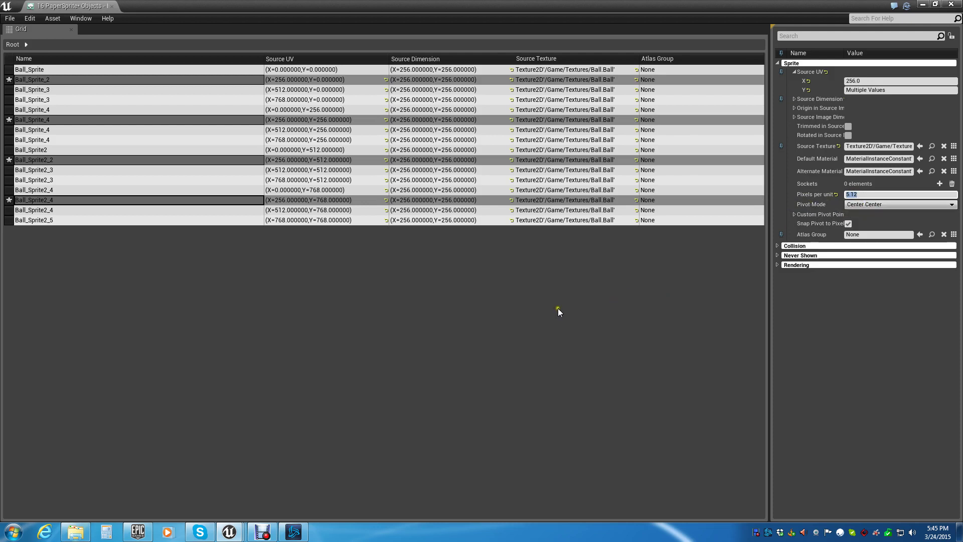
- Set the pixels per unit to 5.12 for all sixteen ball sprites, save them and close the bulk editor
click(174, 281)
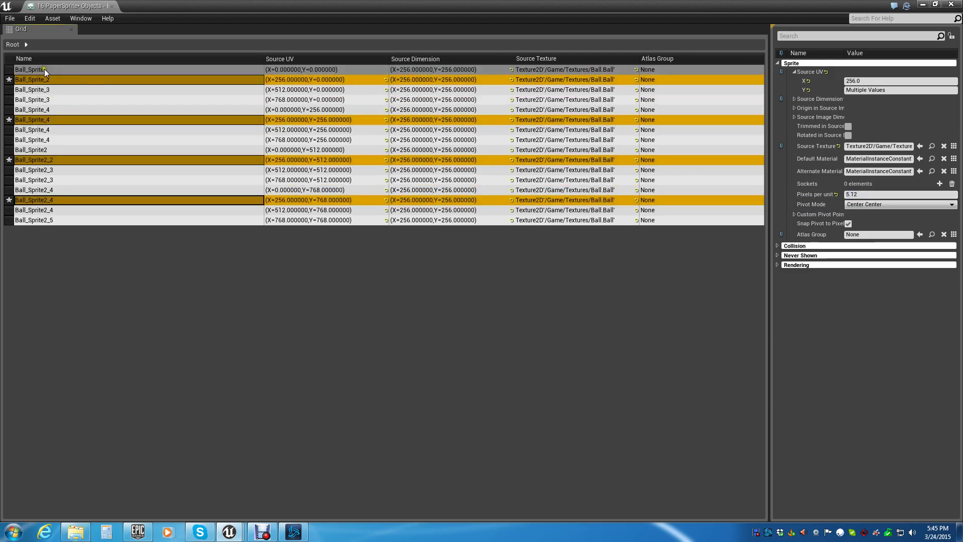
key(ctrl+a)
click(891, 194)
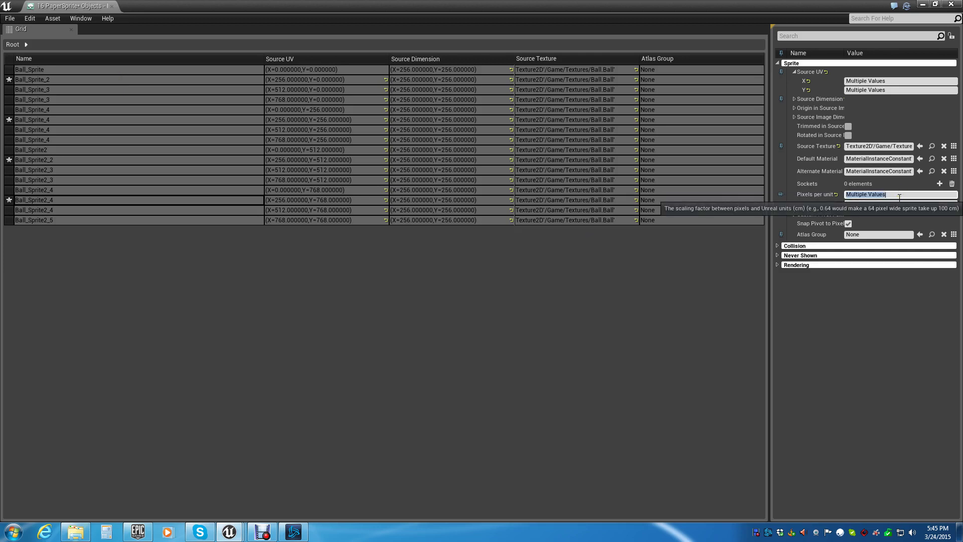
text(5.12)
key(Return)
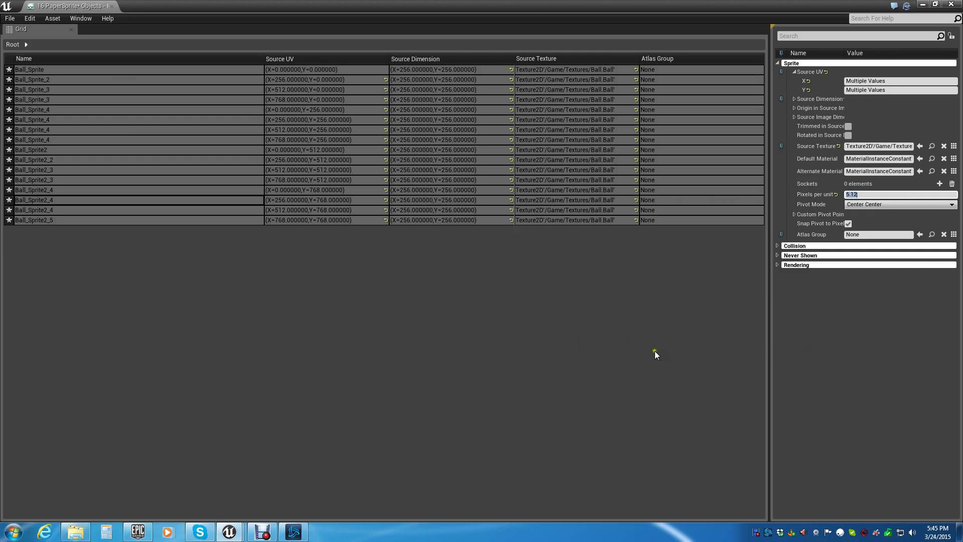
click(654, 351)
key(ctrl+s)
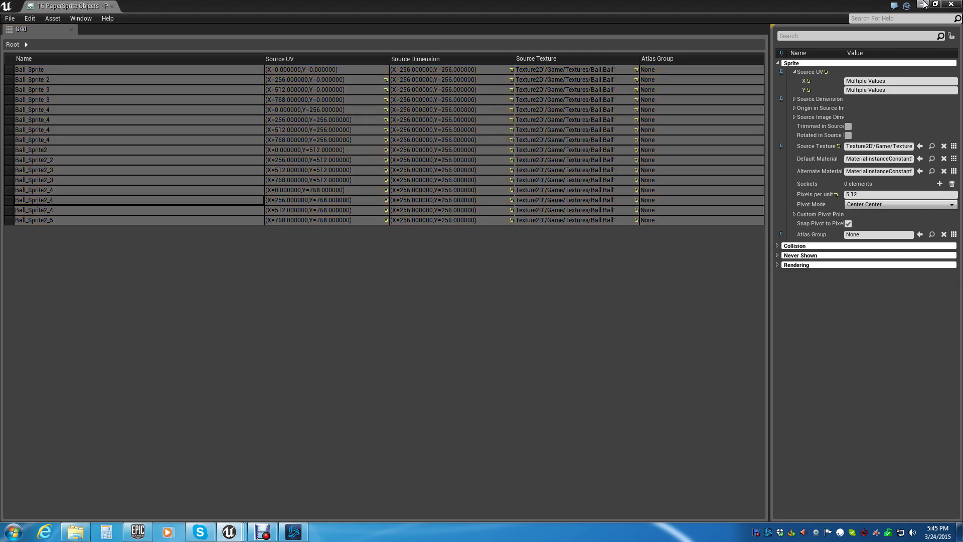
click(951, 4)
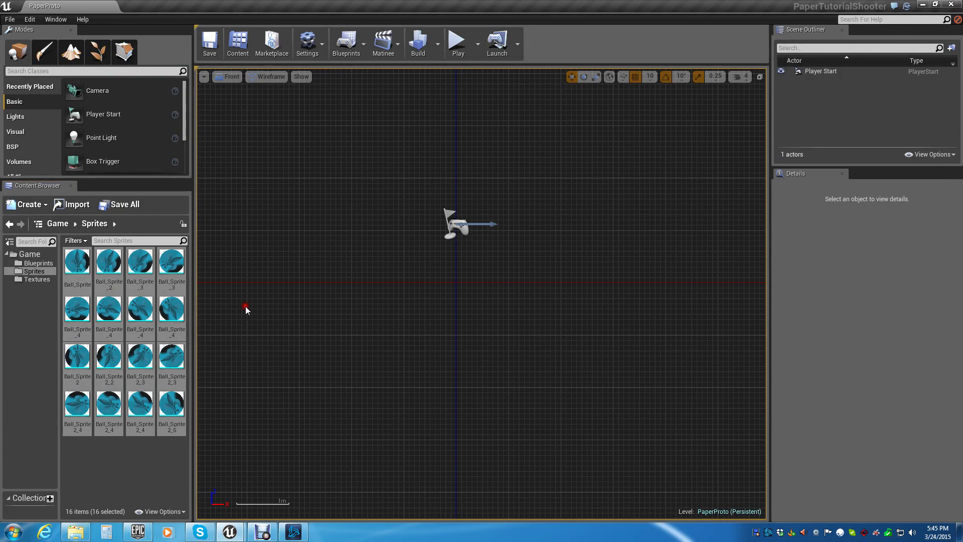
- Open Ball_Sprite in the sprite editor and check the source regions of the sprites covering the first two rows of the Ball texture
double_click(77, 262)
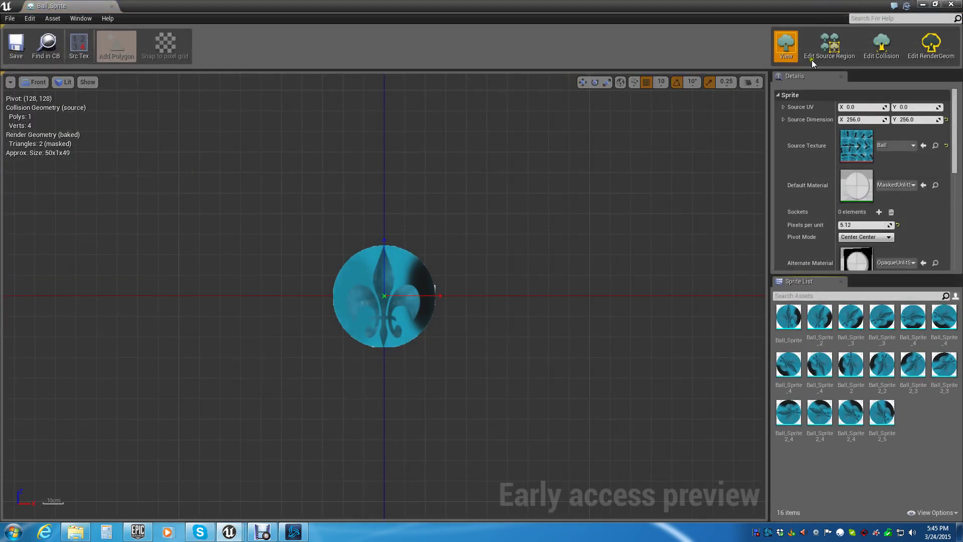
click(814, 59)
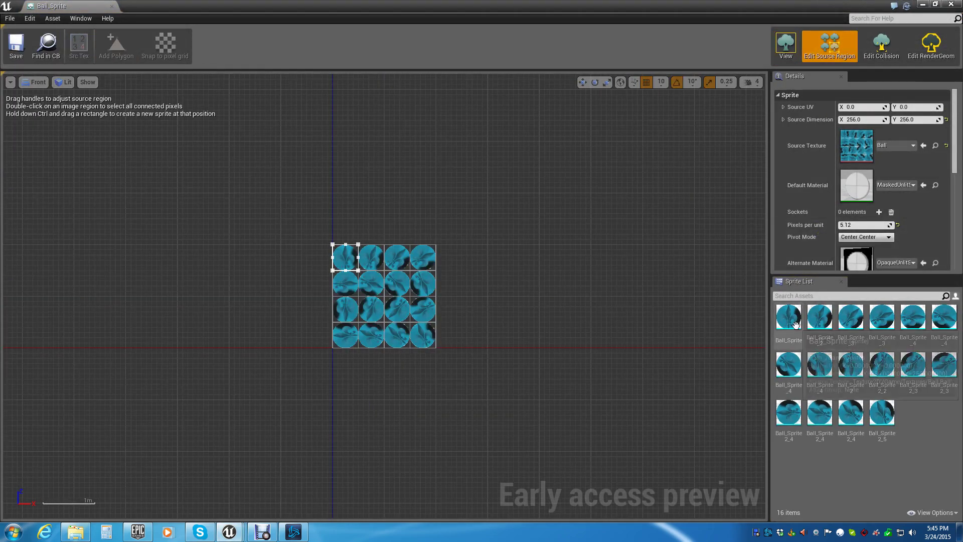
click(820, 320)
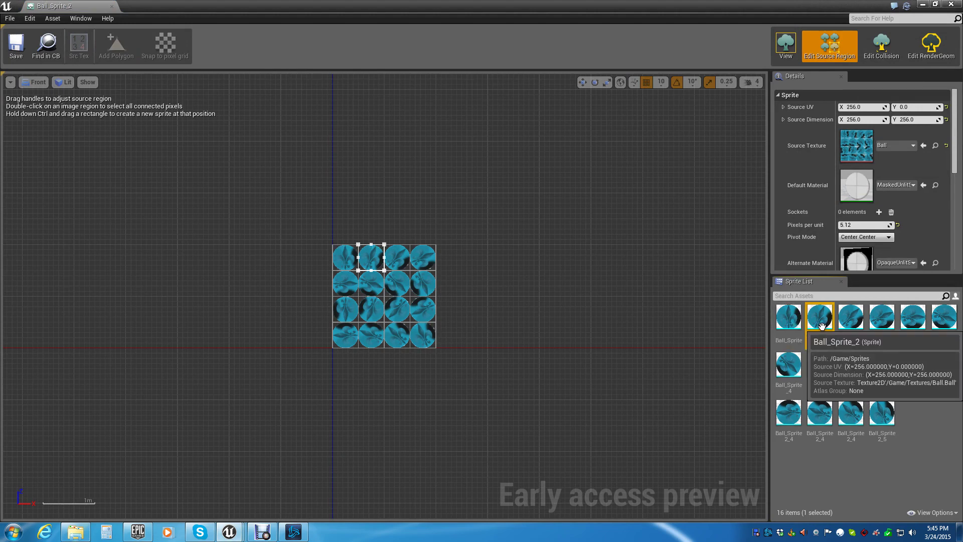
click(852, 320)
click(882, 319)
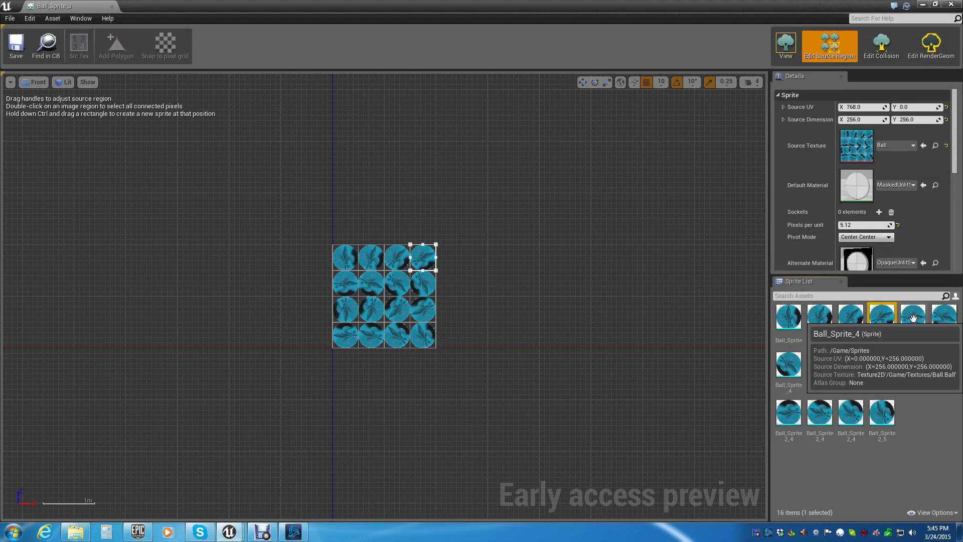
click(913, 318)
click(944, 317)
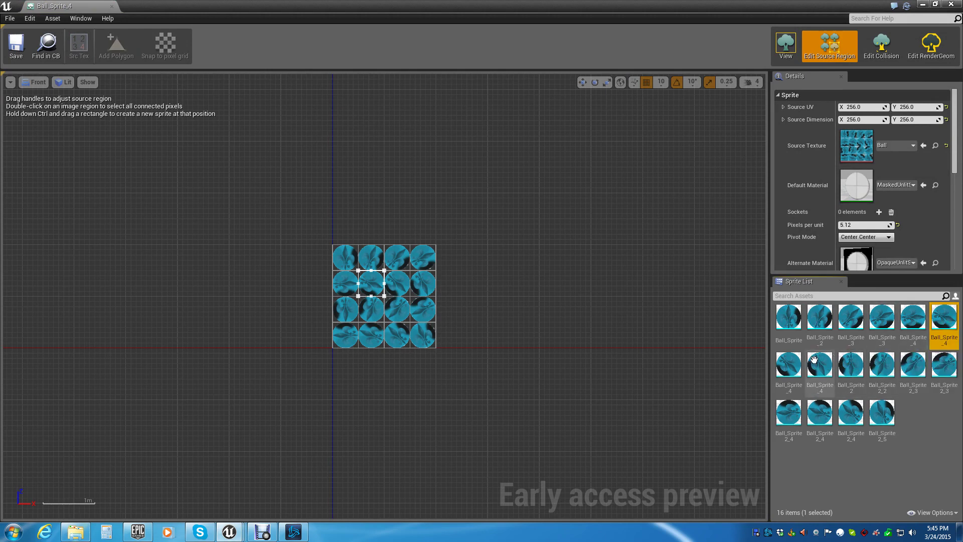
click(788, 362)
click(819, 362)
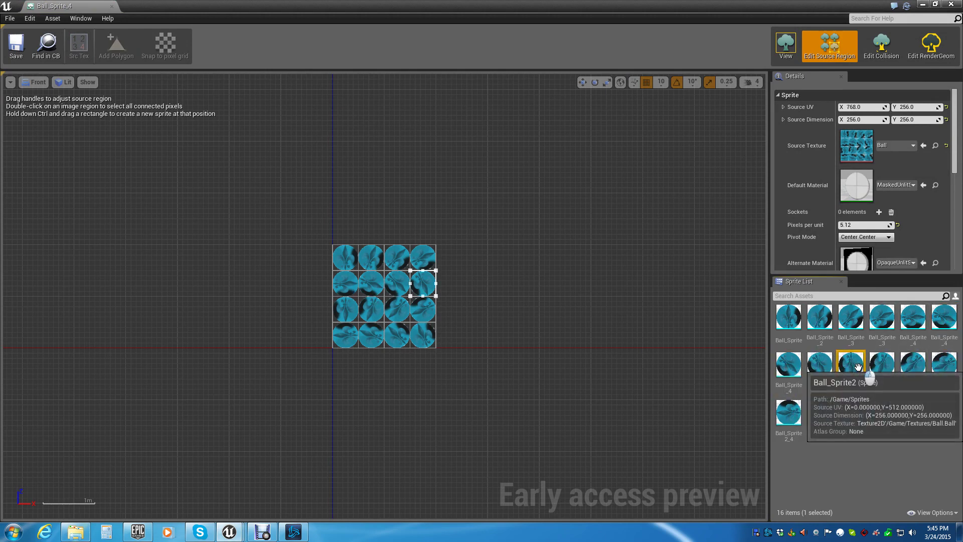
- Check the source regions of the sprites from Ball_Sprite2_2 through Ball_Sprite2_5 against the lower two rows of the Ball texture
click(882, 362)
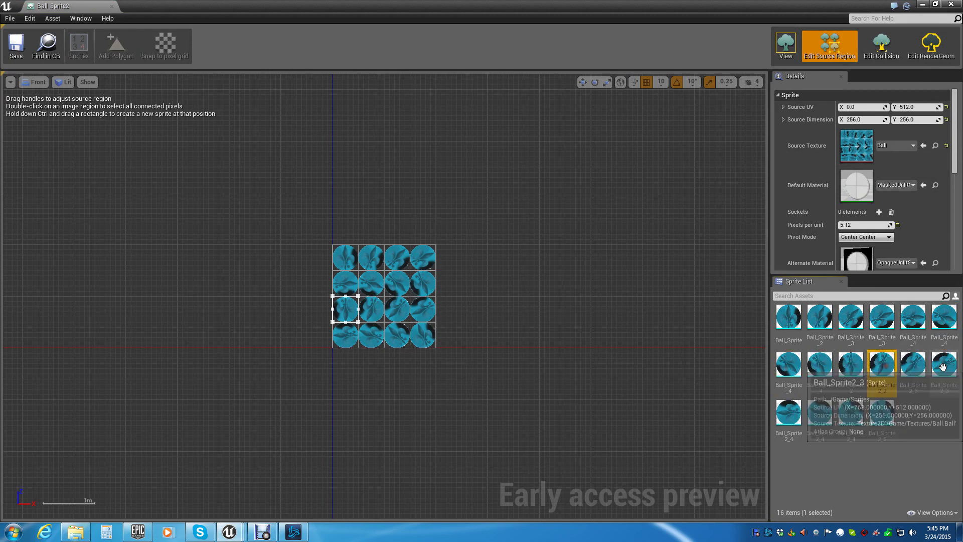
click(916, 368)
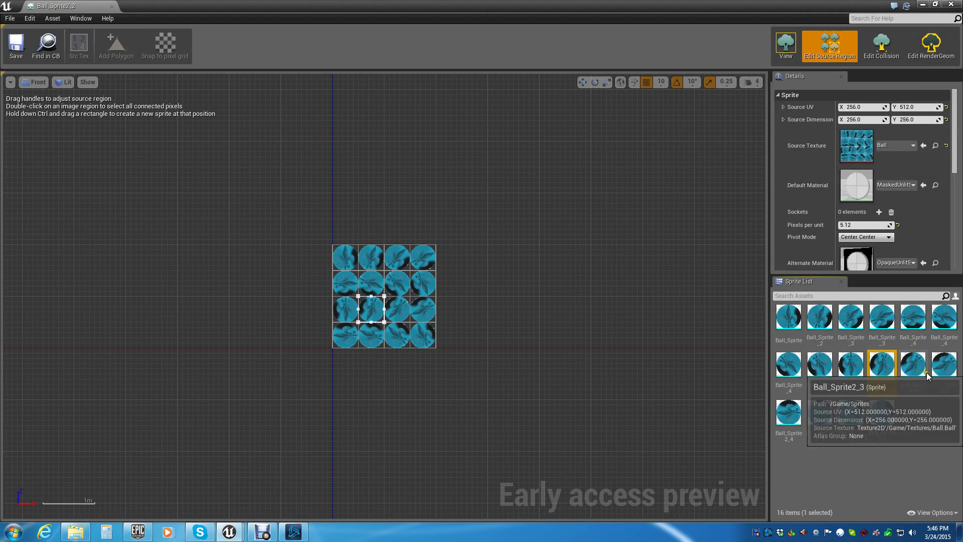
click(928, 375)
click(822, 413)
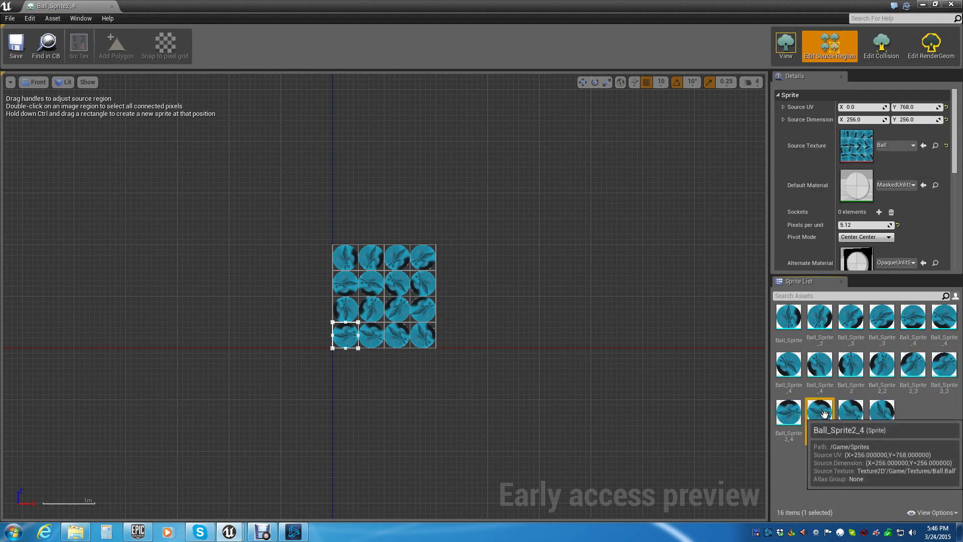
click(789, 413)
click(851, 413)
click(882, 412)
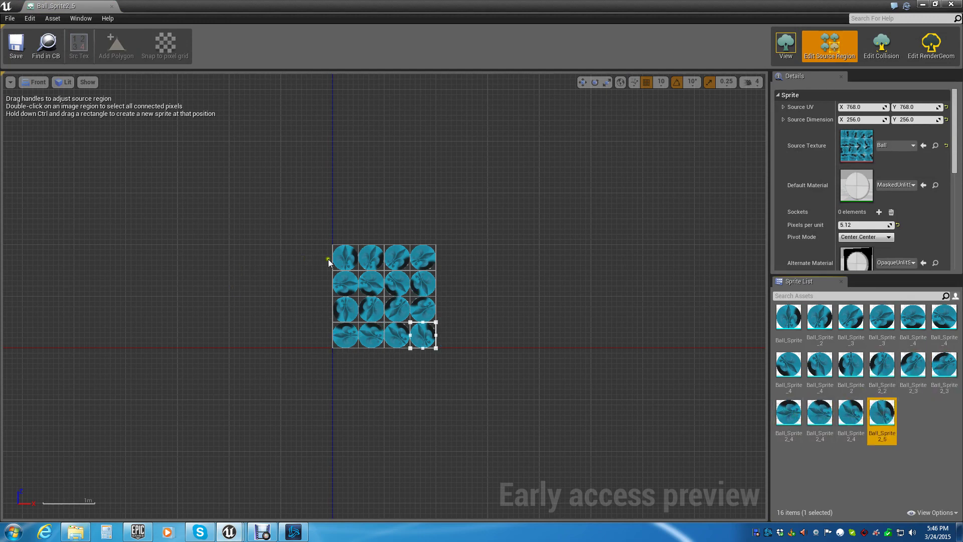
scroll(495, 276, up, 5)
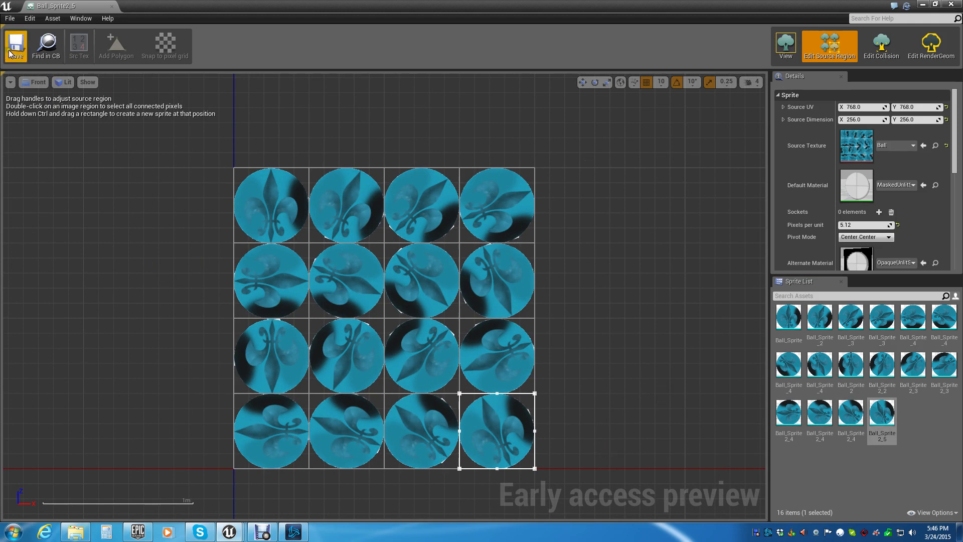
- Preview several of the Ball_Sprite2 sprites as rendered in View mode, then minimize the sprite editor
click(786, 45)
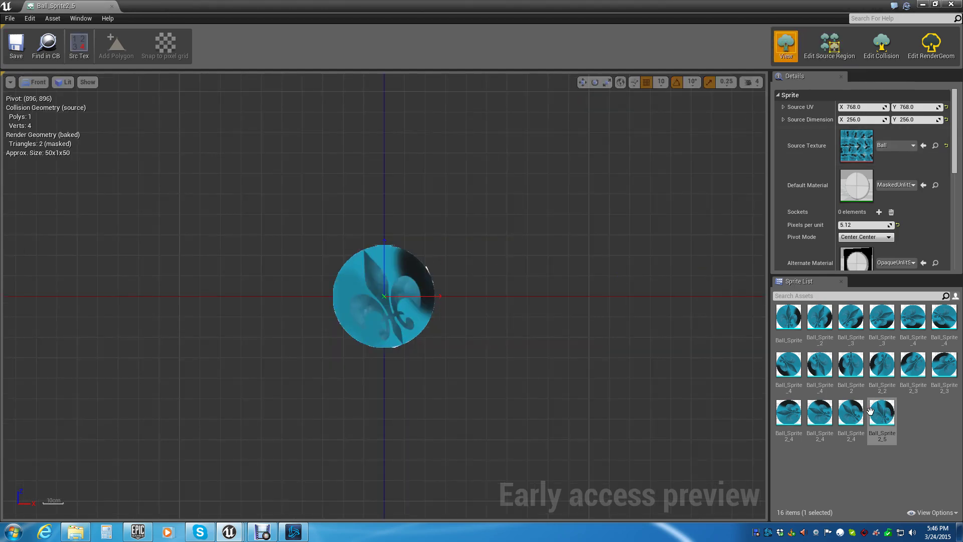
click(823, 416)
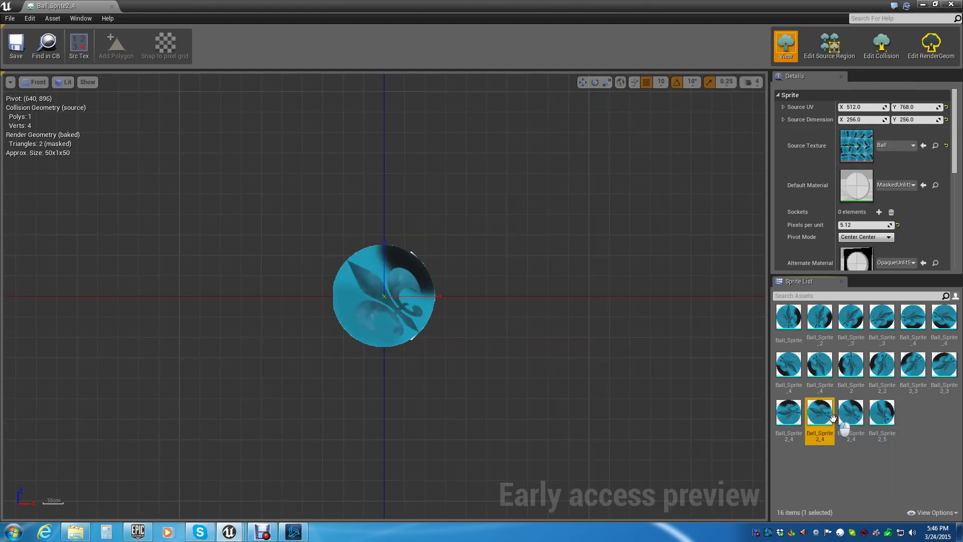
click(796, 423)
click(909, 360)
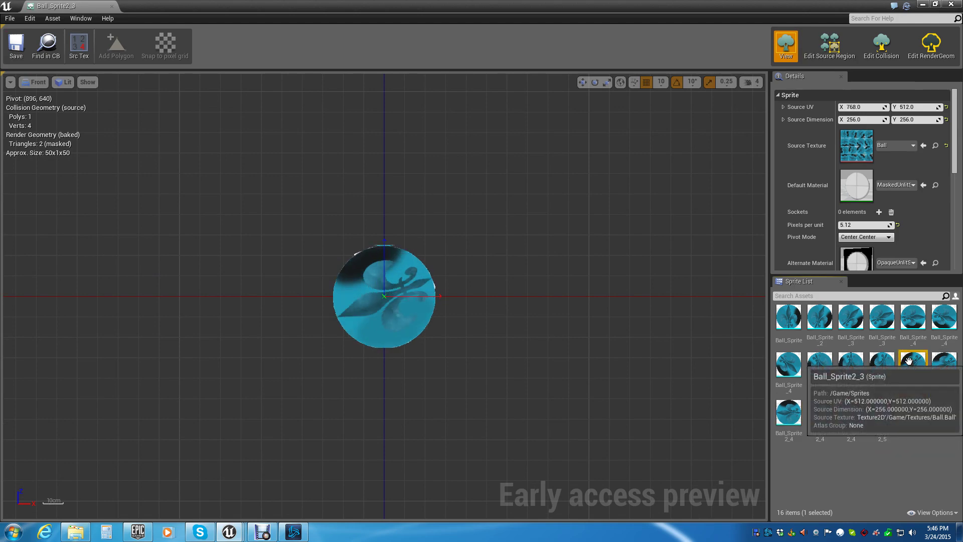
click(922, 4)
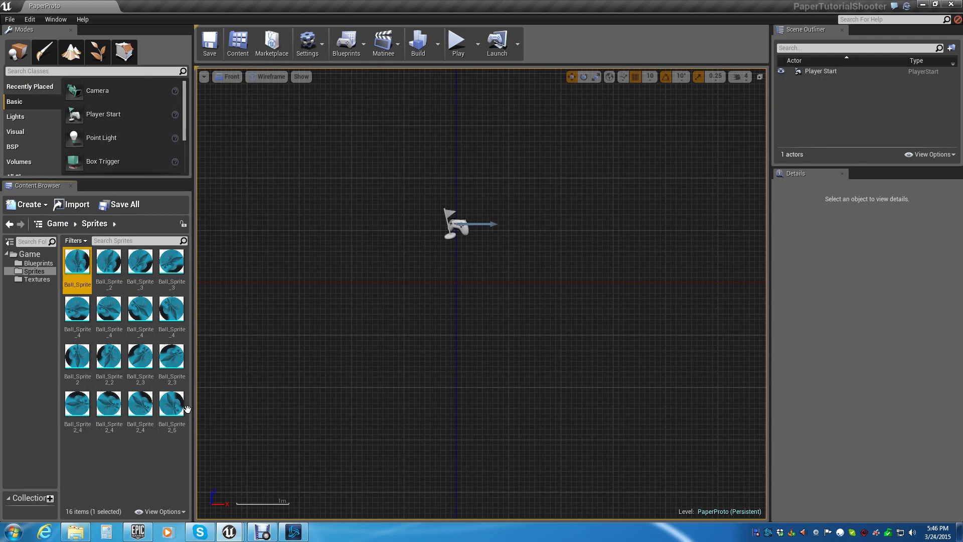
- Create a new folder named Flipbooks inside the Game folder
click(30, 253)
right_click(31, 254)
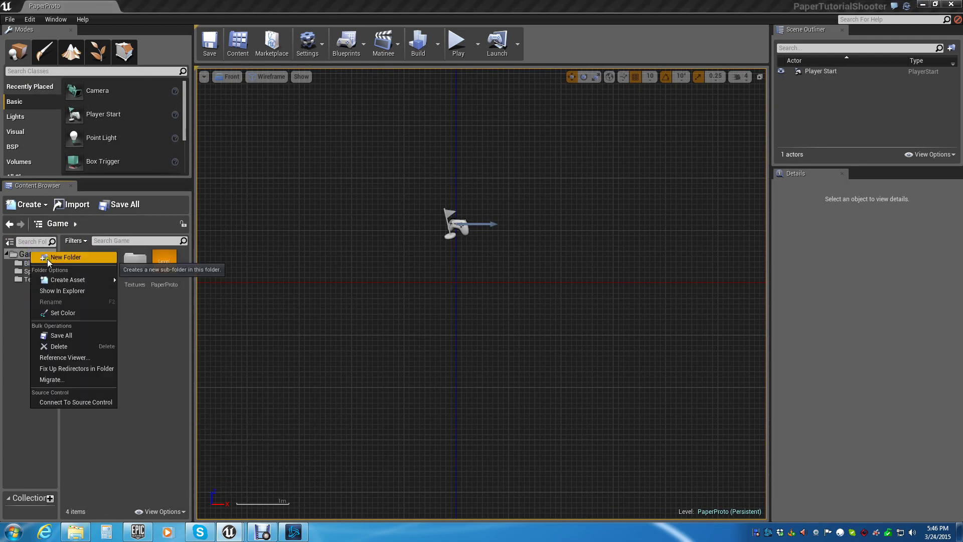
click(48, 258)
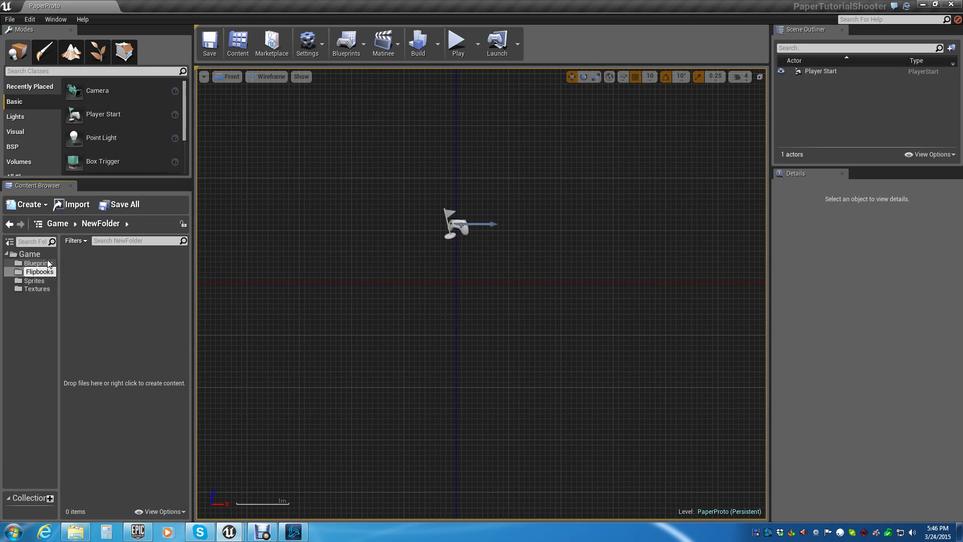
key(Return)
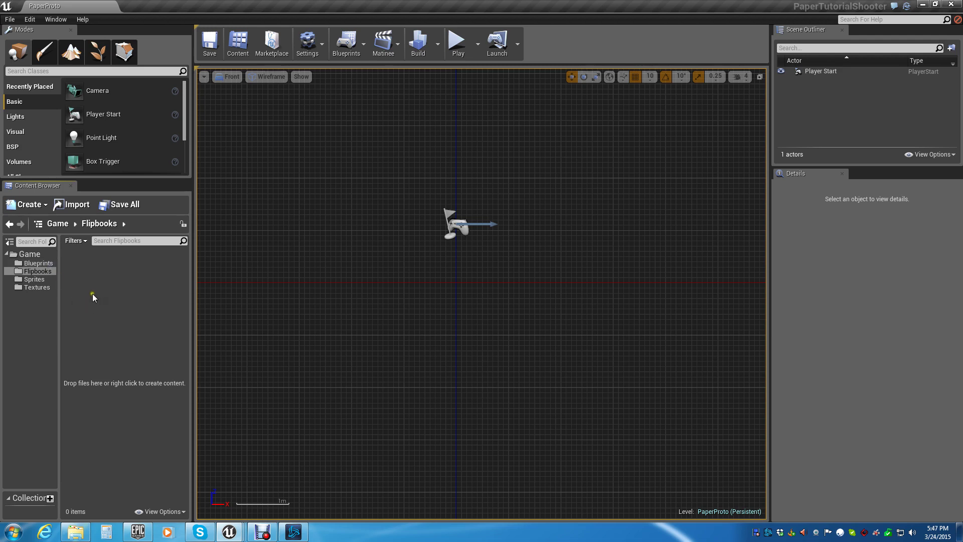
- Create flipbooks from all sixteen ball sprites in the Sprites folder
click(40, 279)
click(78, 262)
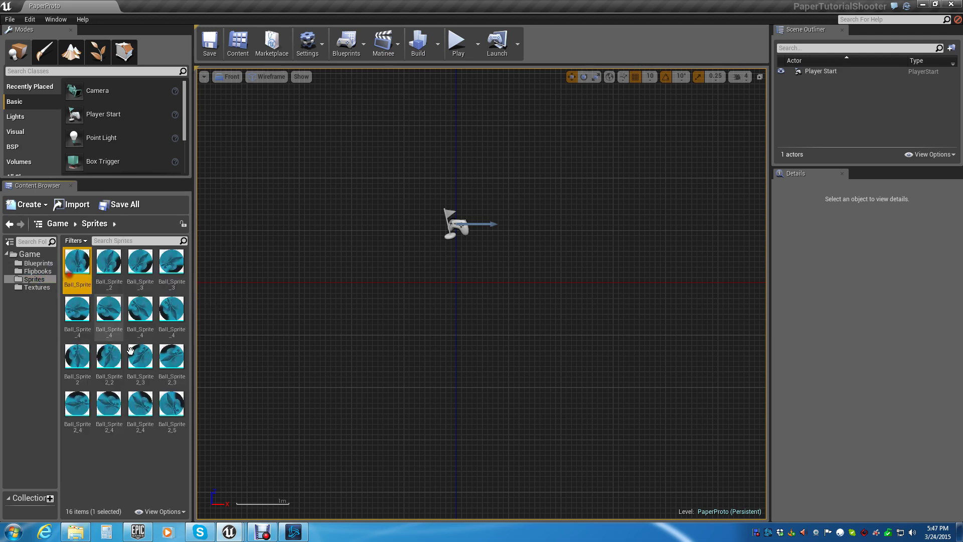
shift+click(172, 406)
right_click(84, 274)
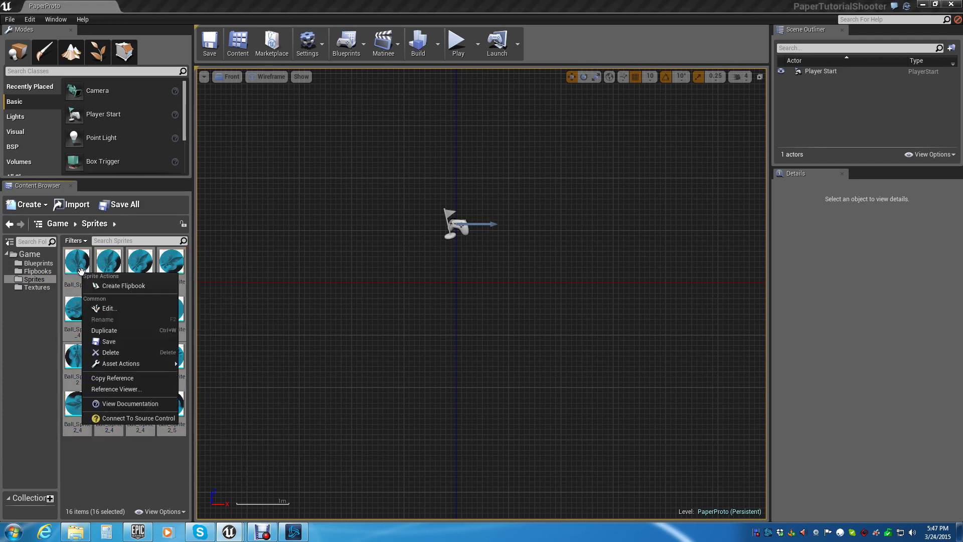
click(126, 285)
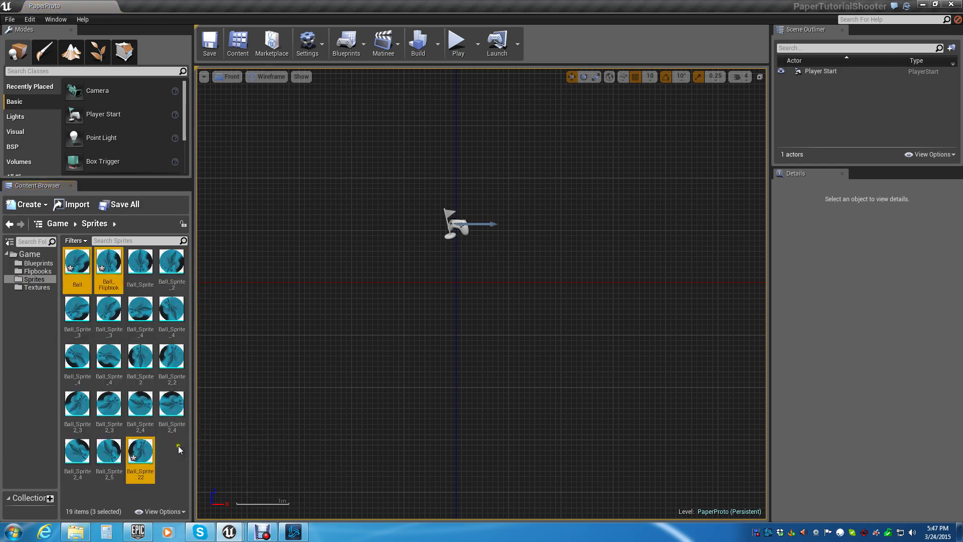
- Delete the surplus flipbooks Ball_Flipbook and Ball_Sprite22, keeping only the Ball flipbook
click(173, 462)
click(145, 454)
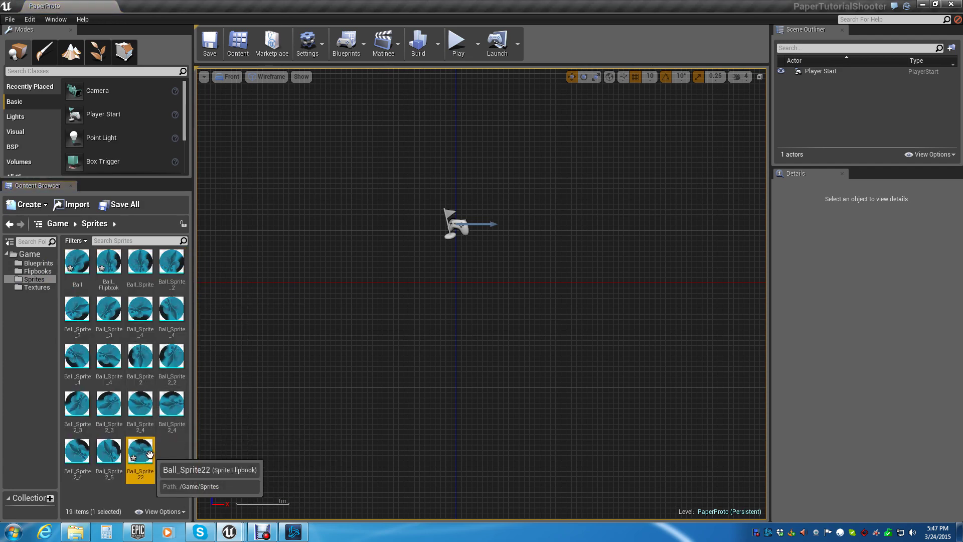
shift+click(108, 266)
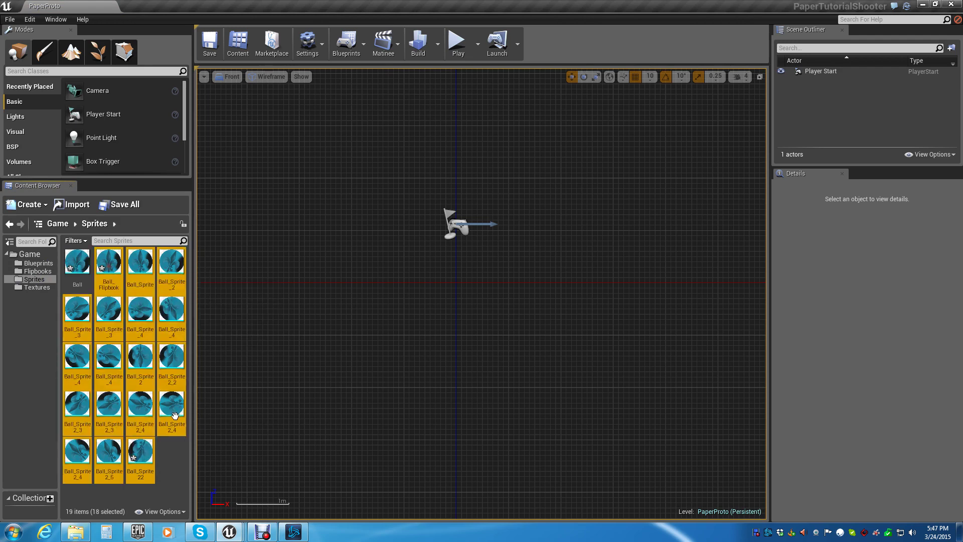
click(145, 444)
ctrl+click(108, 261)
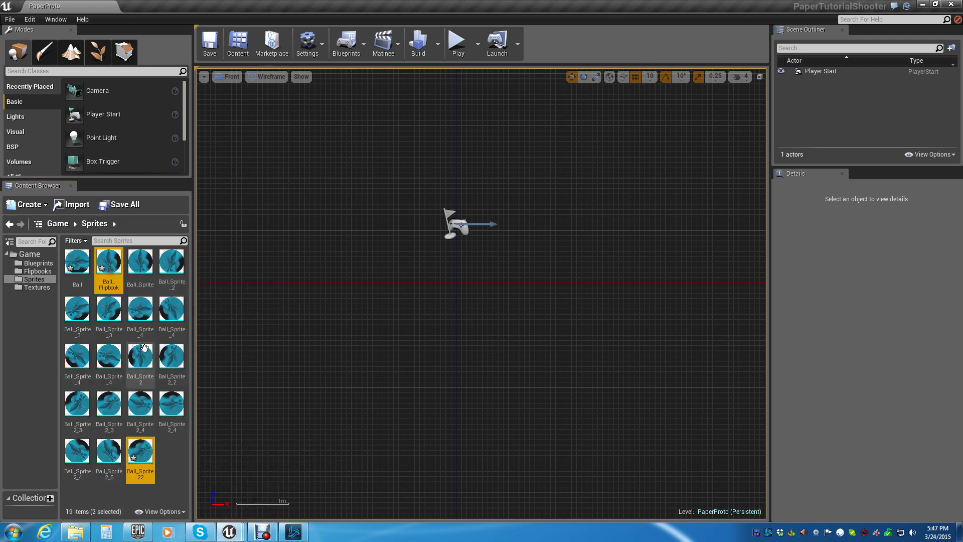
key(Delete)
click(410, 426)
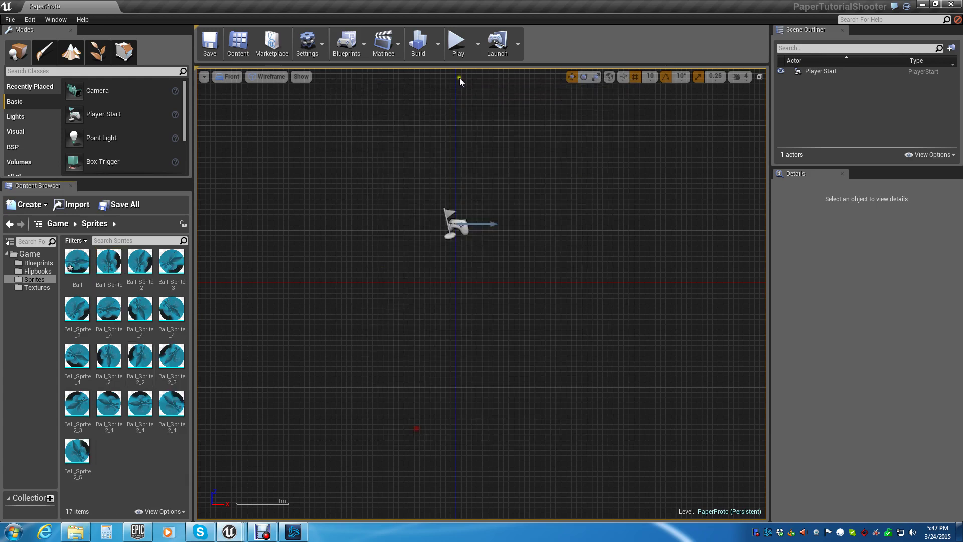
- Open the Ball flipbook, clear all its key frames and place the reduced editor window beside the sprite list
double_click(77, 265)
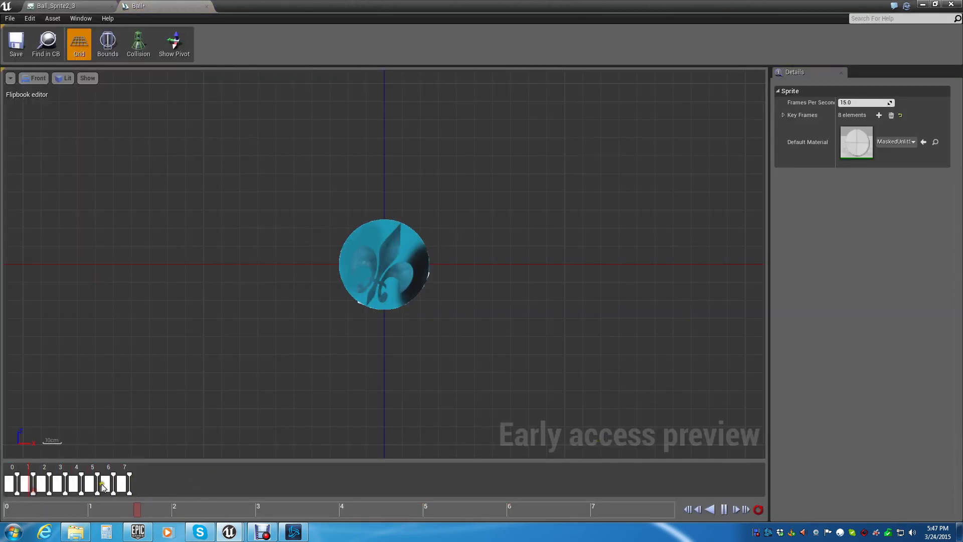
click(891, 116)
click(935, 4)
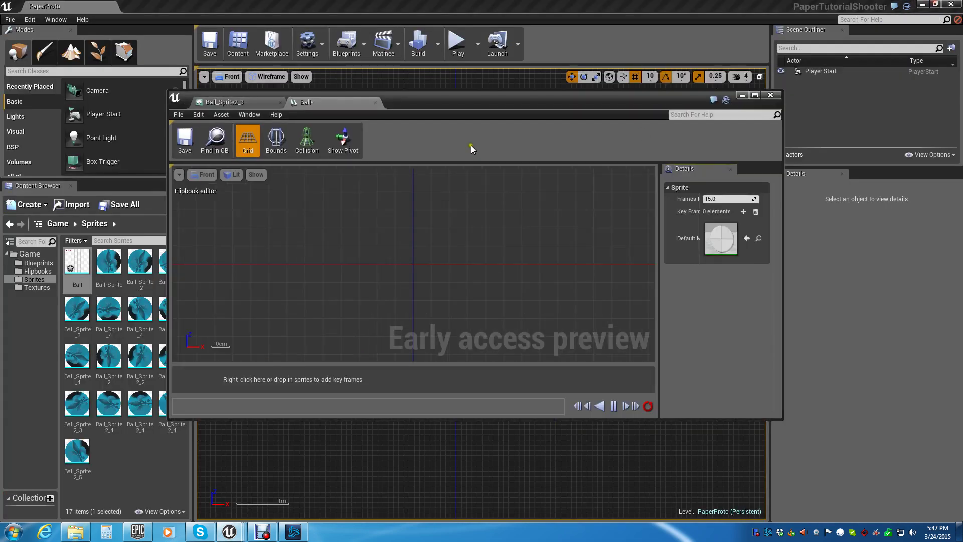
drag(450, 102, 503, 99)
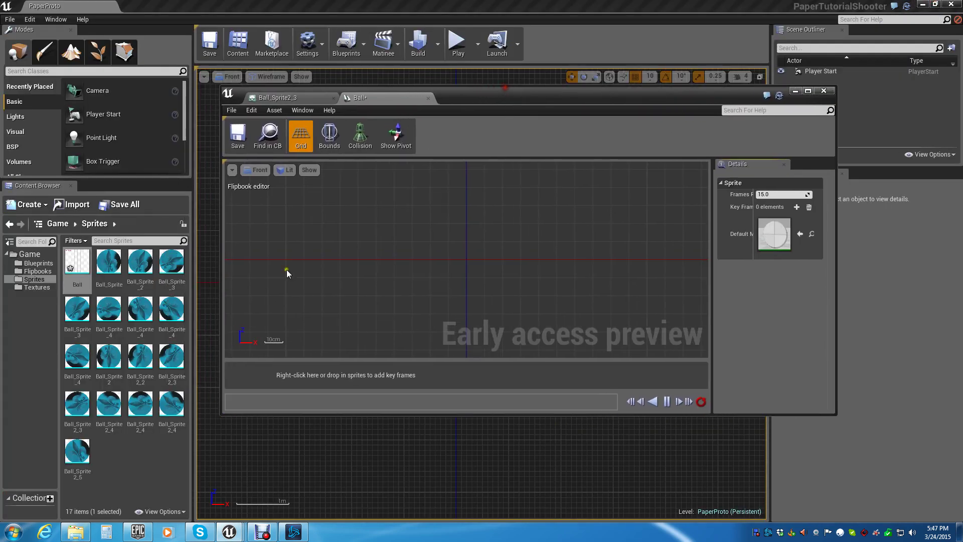
- Add all sixteen ball sprites to the Ball flipbook as key frames
shift+click(77, 452)
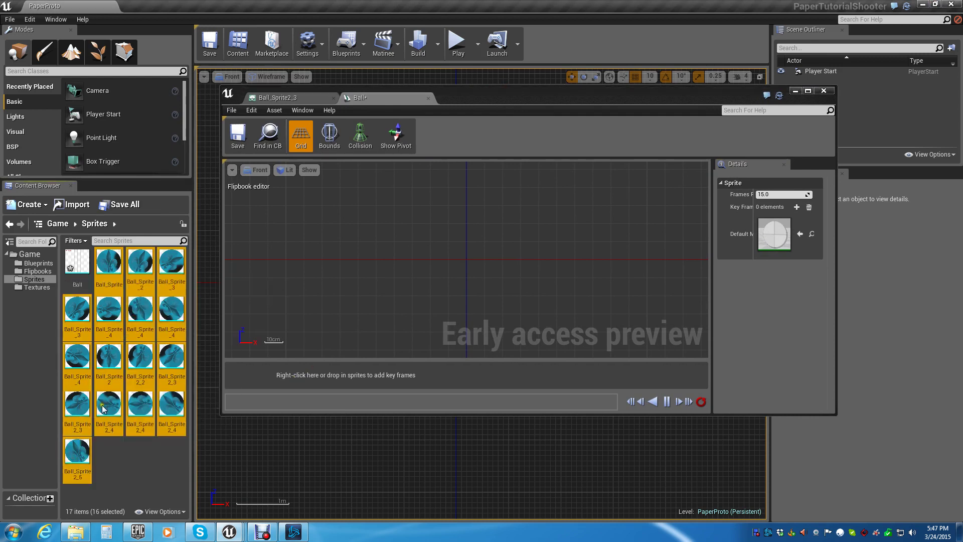
drag(110, 262, 271, 374)
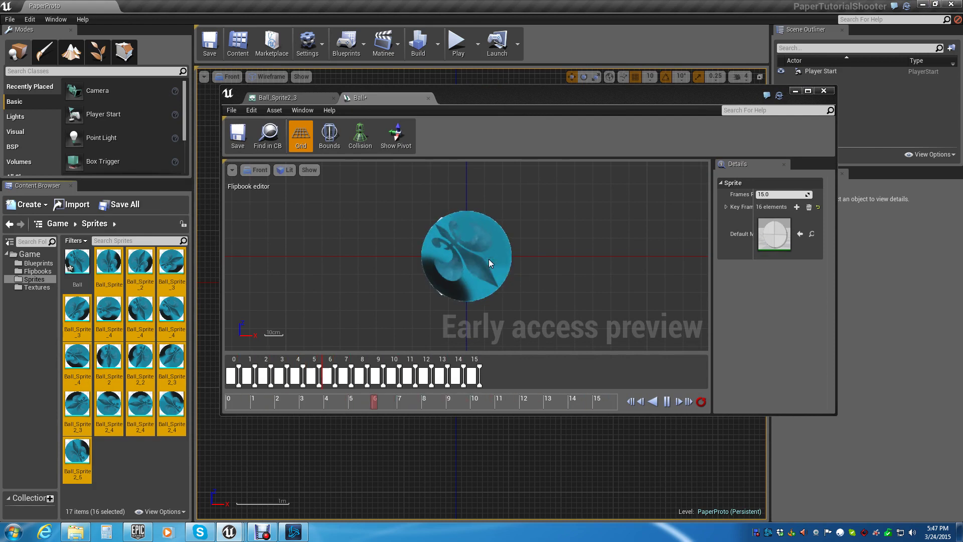
- Inspect the Ball flipbook's key frame entries, then clear all key frames and minimize the flipbook editor
click(725, 207)
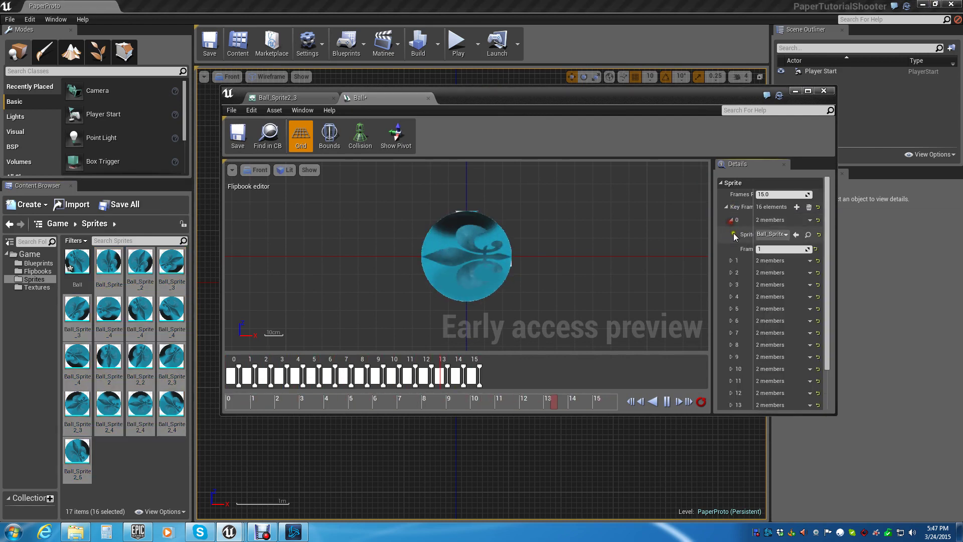
click(730, 219)
click(731, 219)
click(726, 207)
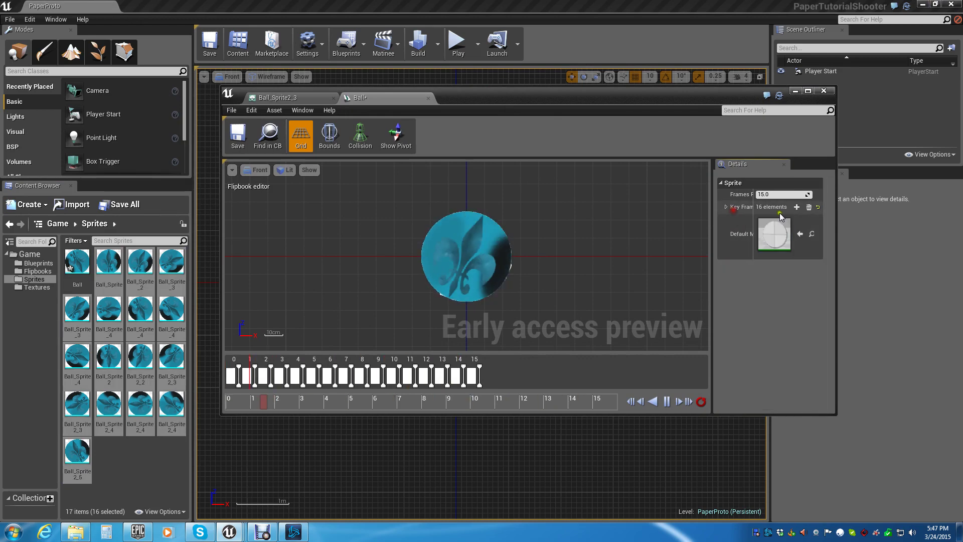
click(809, 206)
click(797, 92)
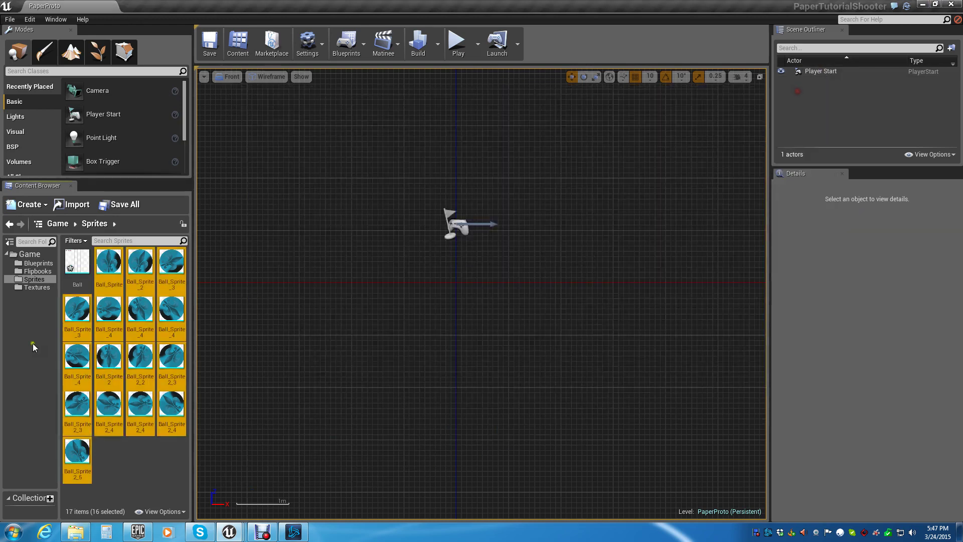
- Rename the first ball sprite, Ball_Sprite, as ball_001
click(108, 275)
right_click(107, 275)
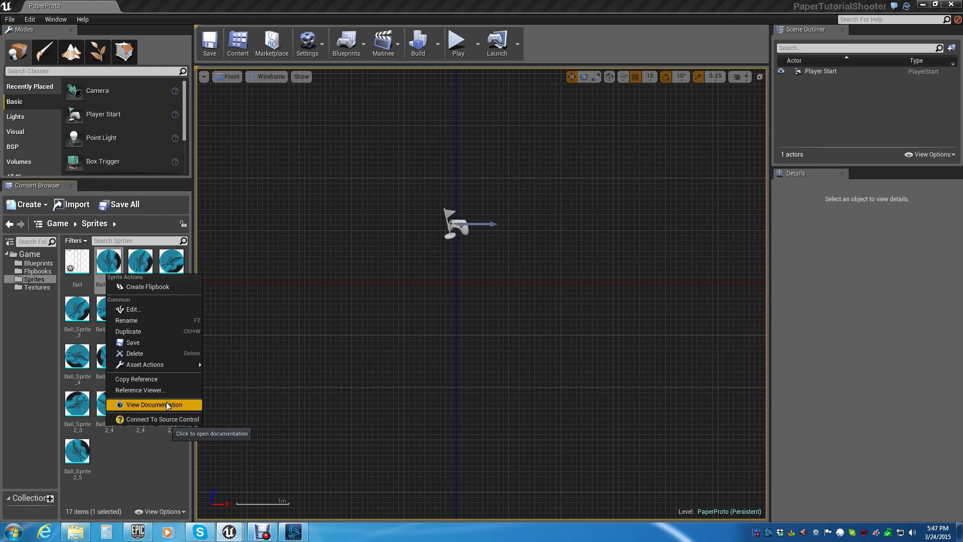
click(155, 320)
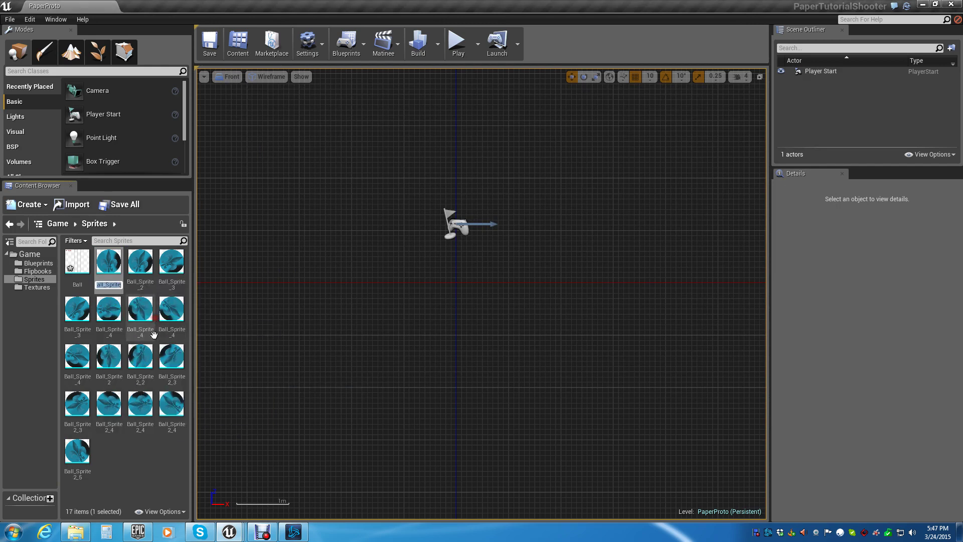
text(ball_001)
key(Return)
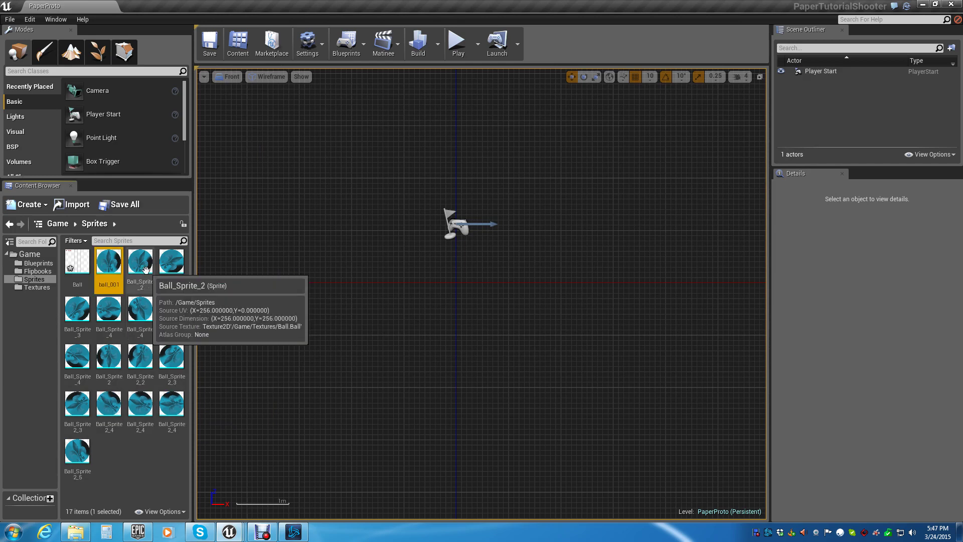
- Rename the two sprites following ball_001 as Ball_002 and Ball_003
right_click(146, 271)
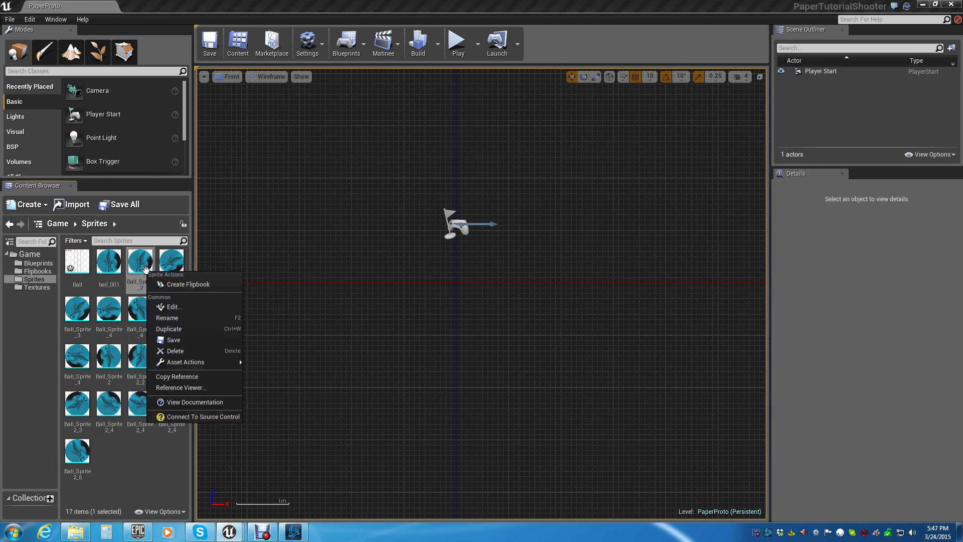
click(168, 318)
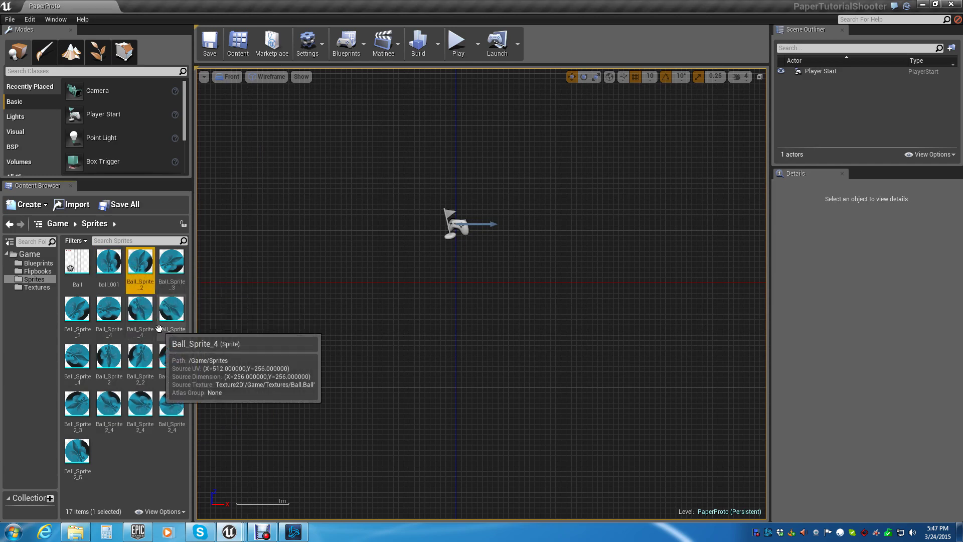
text(Ball_002)
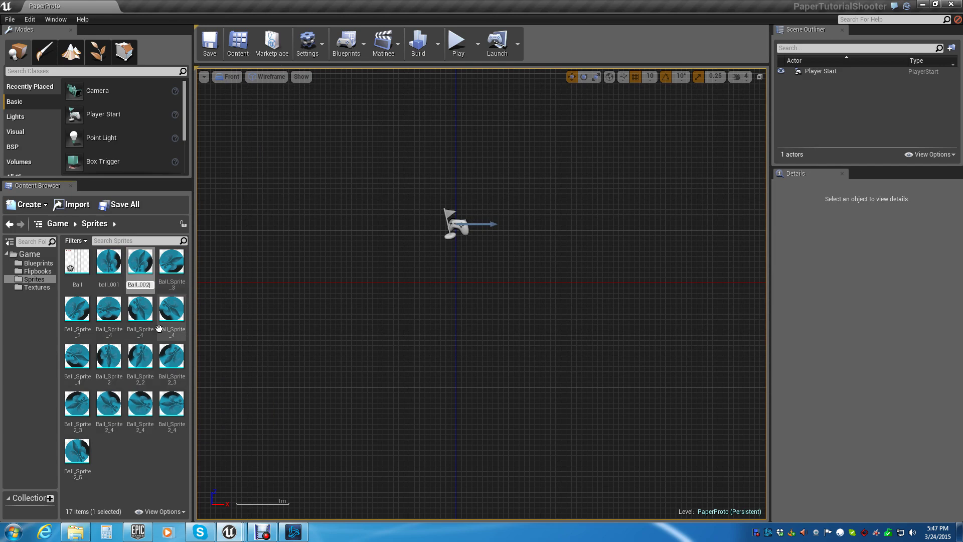
key(Return)
click(172, 271)
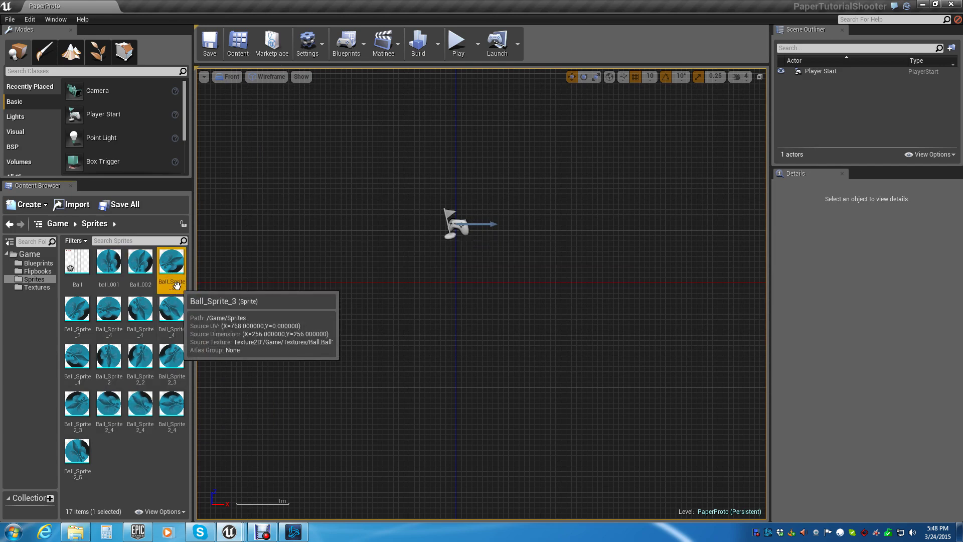
click(176, 284)
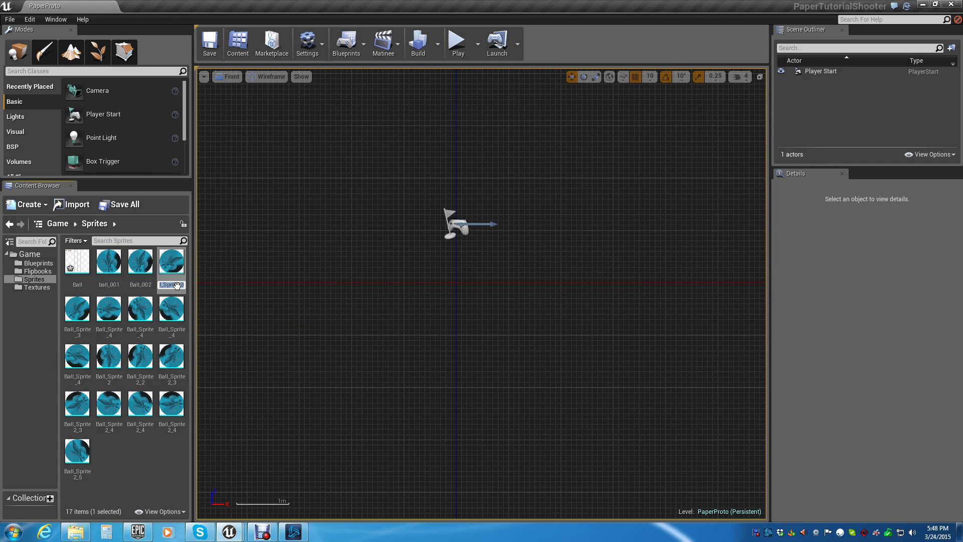
text(Ball_003)
key(Return)
- Rename the first sprite in the second row of the Sprites folder as Ball_004
key(Down)
key(Left)
key(Left)
key(Left)
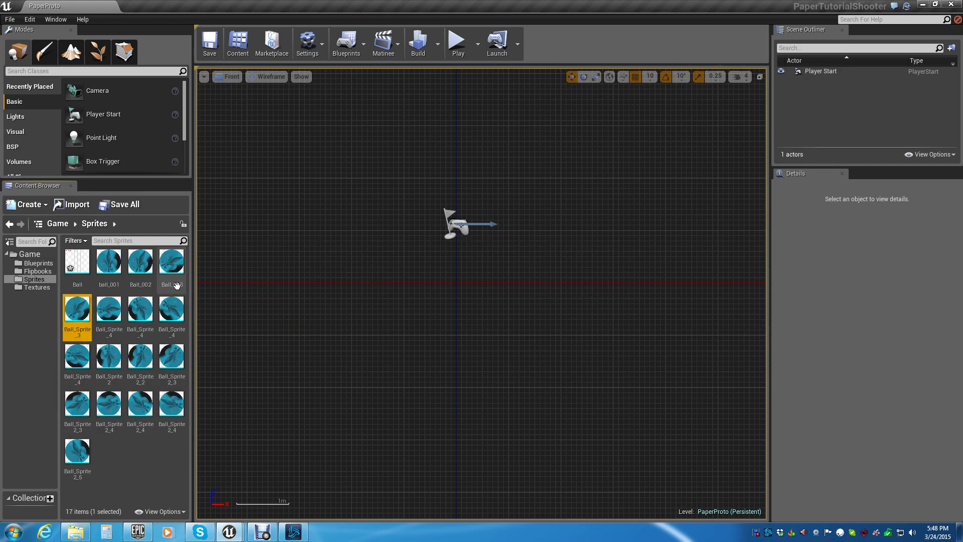
key(F2)
text(Ball_004)
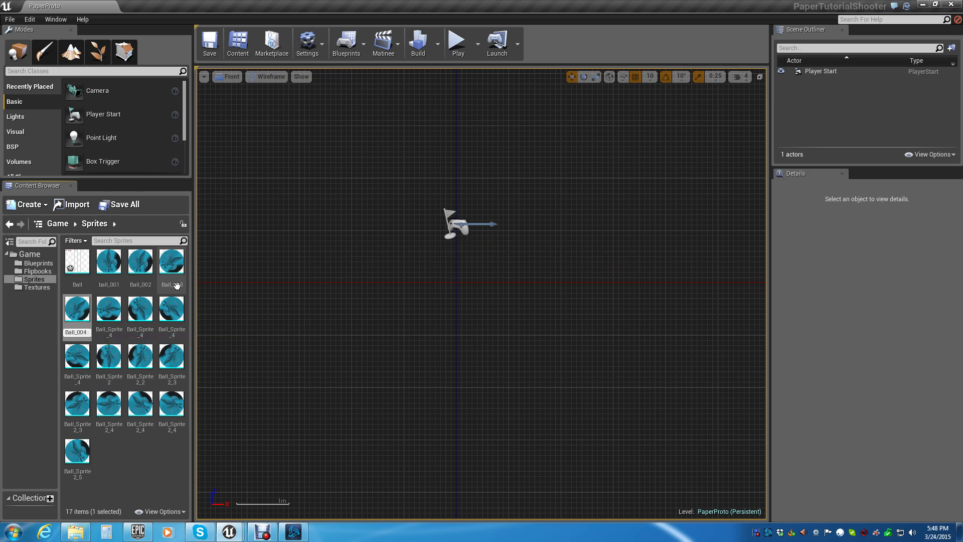
key(Return)
- Rename the two sprites following Ball_004 as Ball_005 and Ball_006
key(Right)
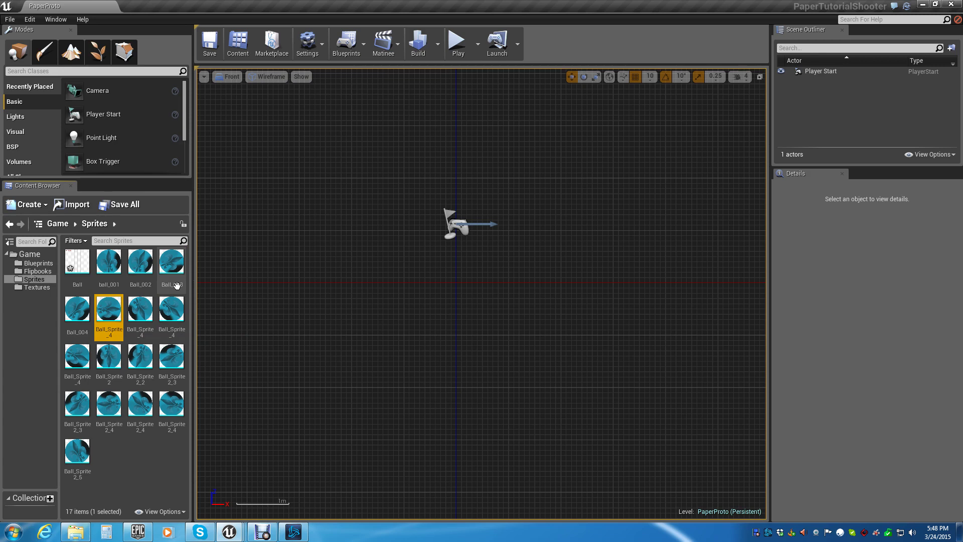
key(F2)
text(Ball_00)
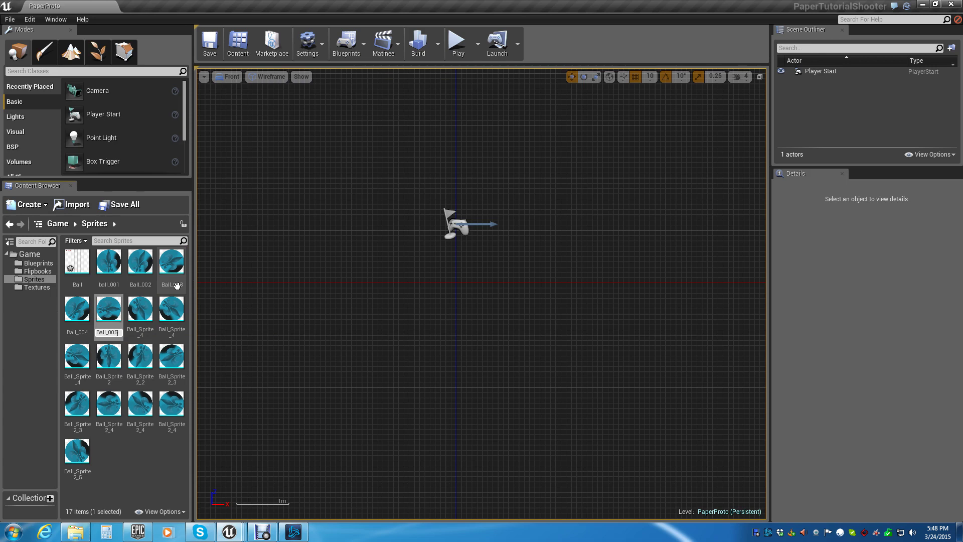
text(5)
key(Return)
key(Right)
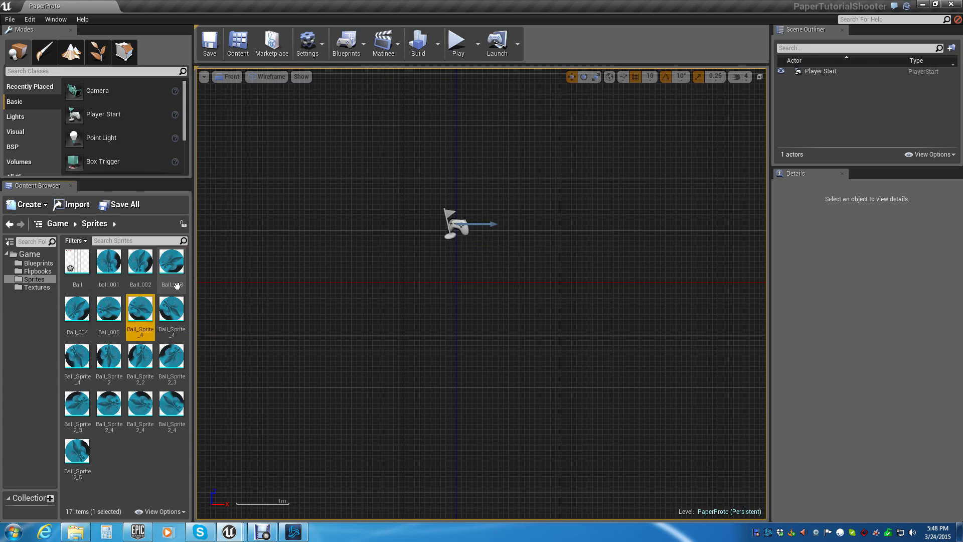
key(F2)
text(Ball_00)
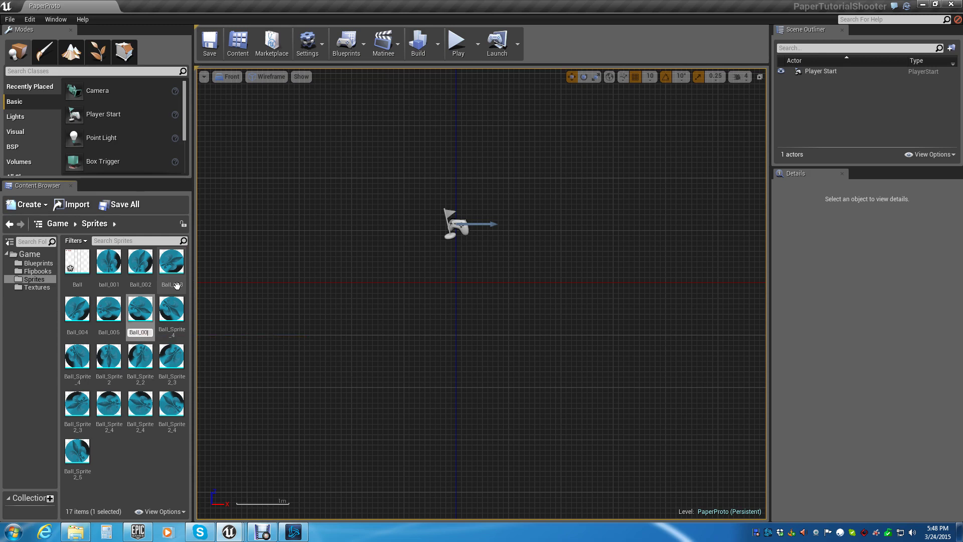
text(6)
key(Return)
- Rename the last sprite in the second row, right after Ball_006, as Ball_007
key(Right)
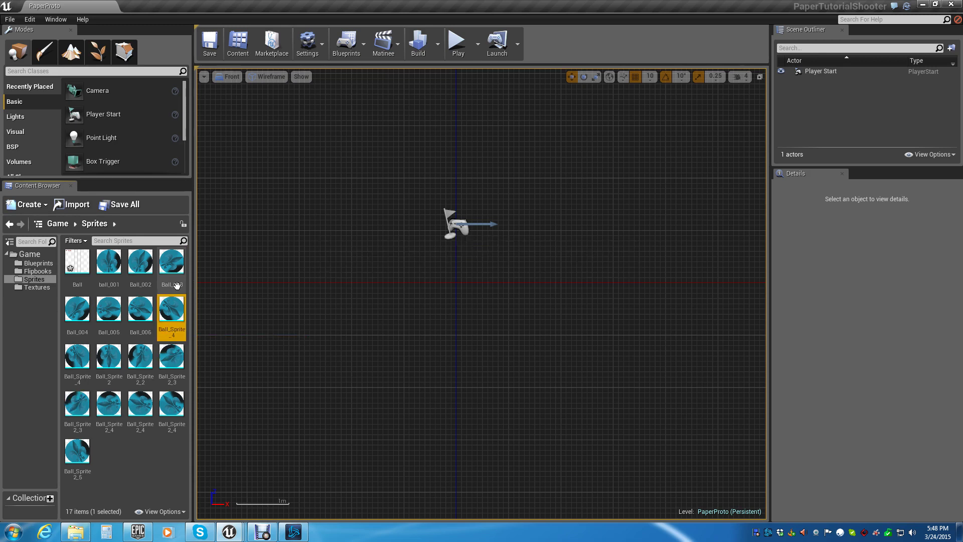
key(F2)
text(Ball)
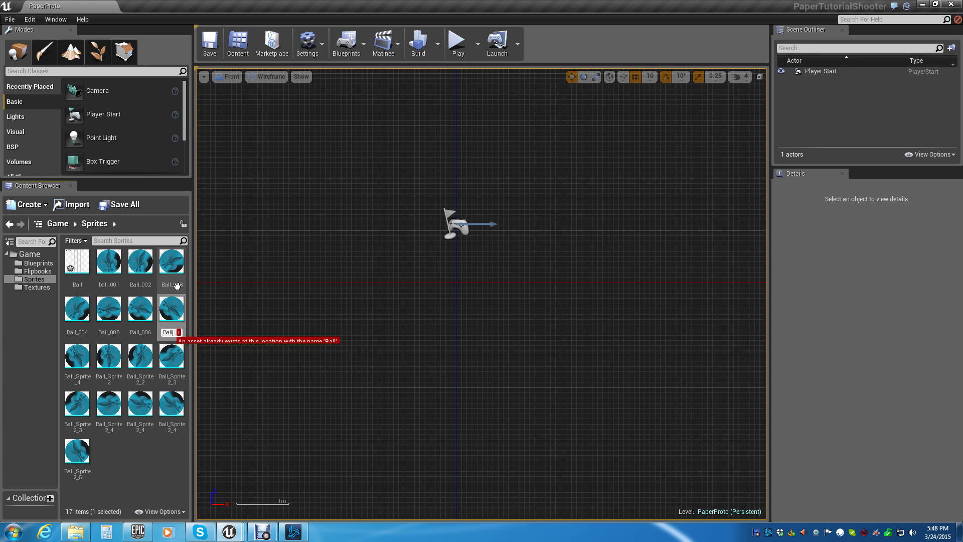
text(_007)
key(Return)
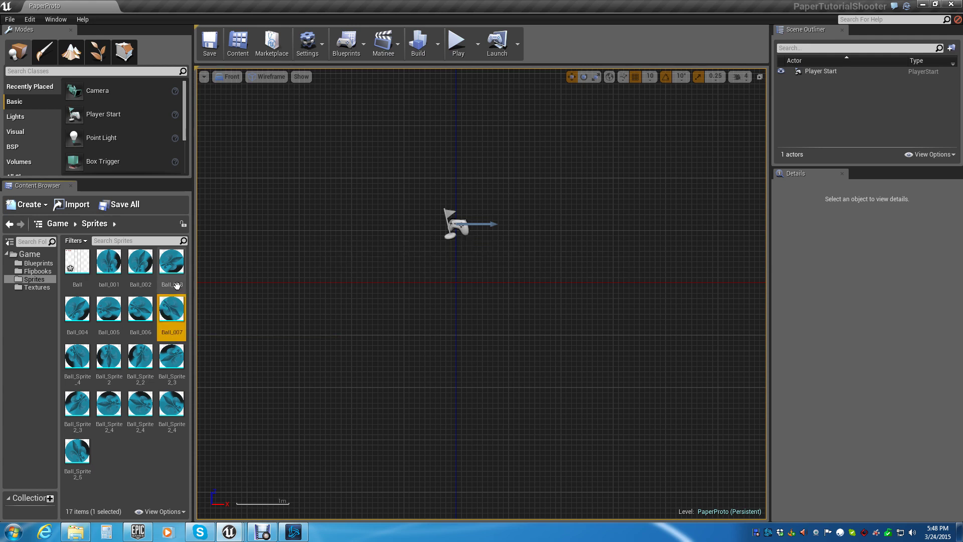
- Rename the first sprite in the third row as ball_008
key(Down)
key(Left)
key(Left)
key(Left)
key(Left)
key(Right)
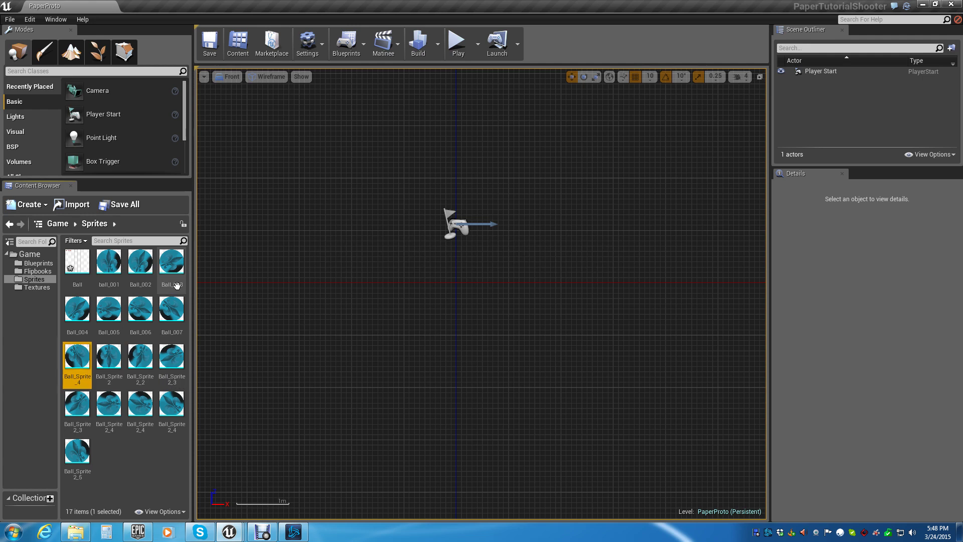
key(F2)
text(Ball)
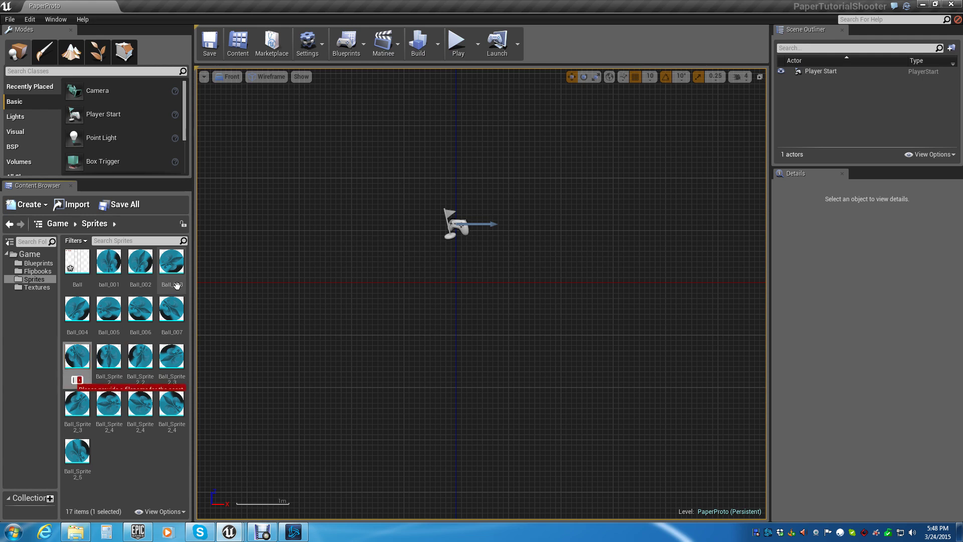
text(_)
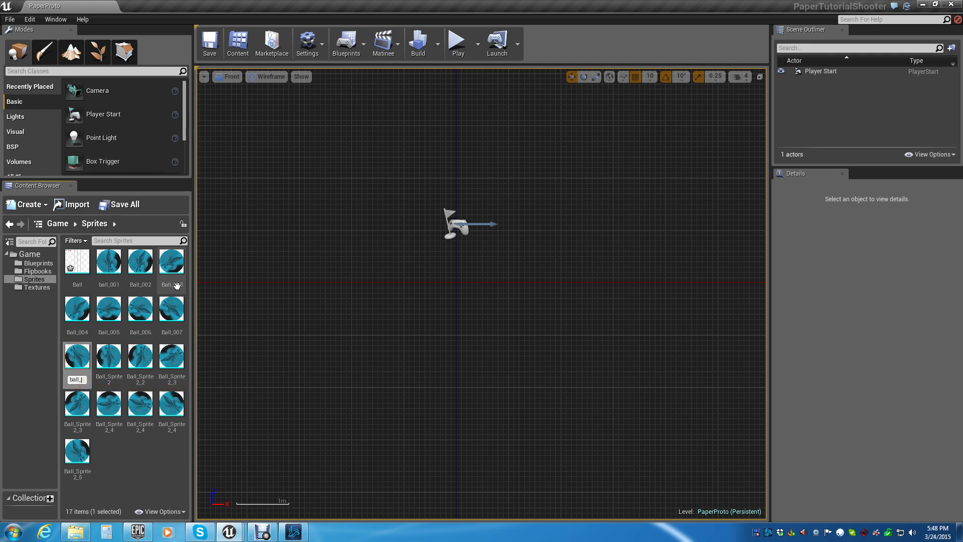
text(008)
key(Return)
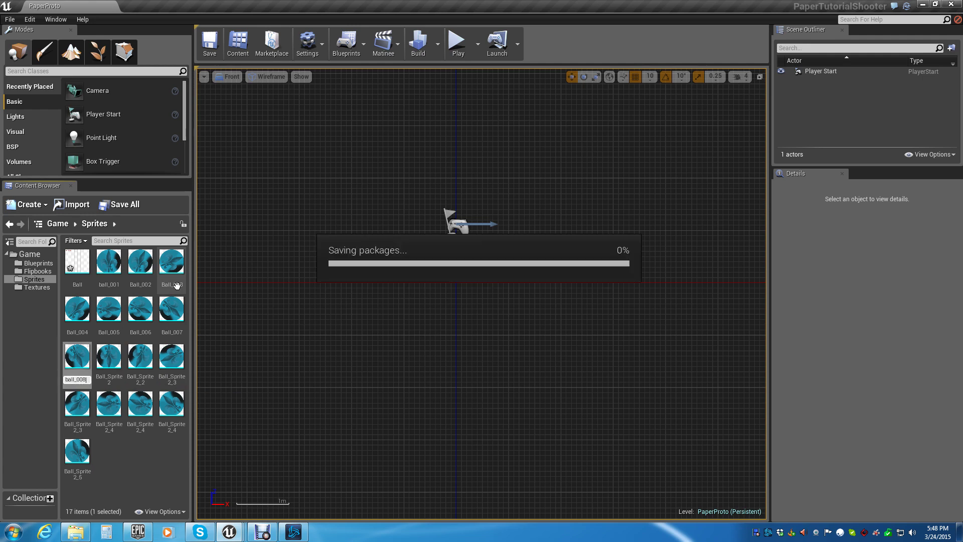
- Rename the two sprites following ball_008 as Ball_009 and Ball_010
key(Right)
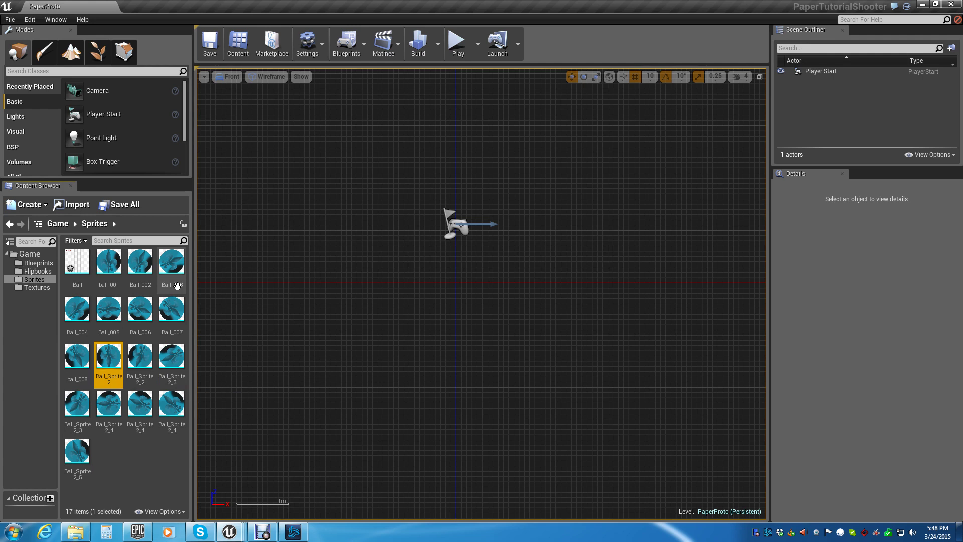
key(F2)
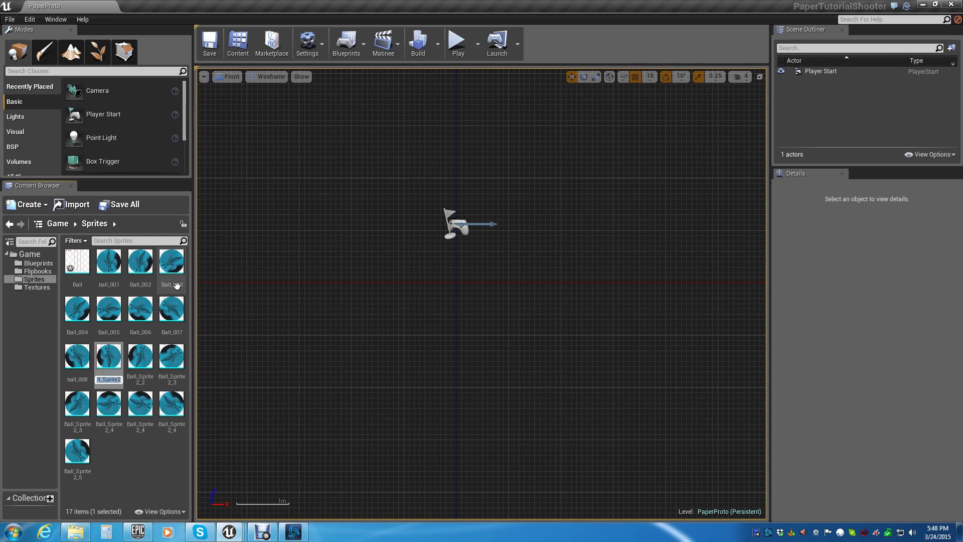
text(Ball_009)
key(Return)
key(Right)
key(F2)
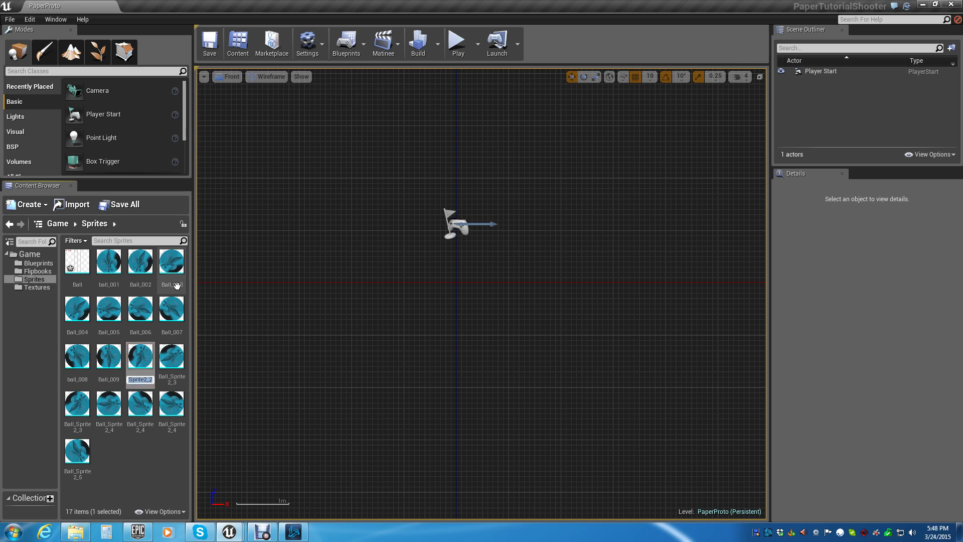
text(Ball_010)
key(Return)
- Rename the last sprite of the third row as Ball_011 and the first of the fourth row as Ball_012
key(Right)
key(F2)
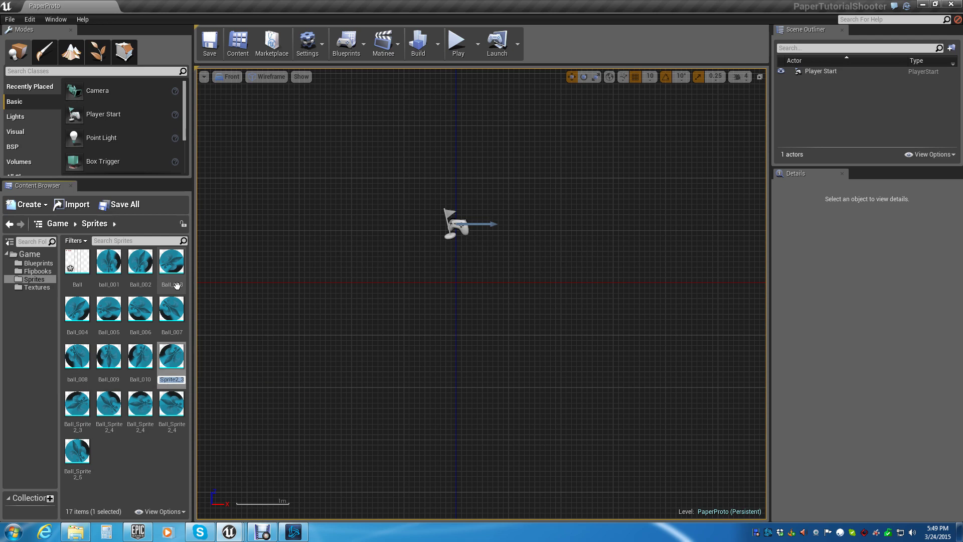
text(_011)
key(Return)
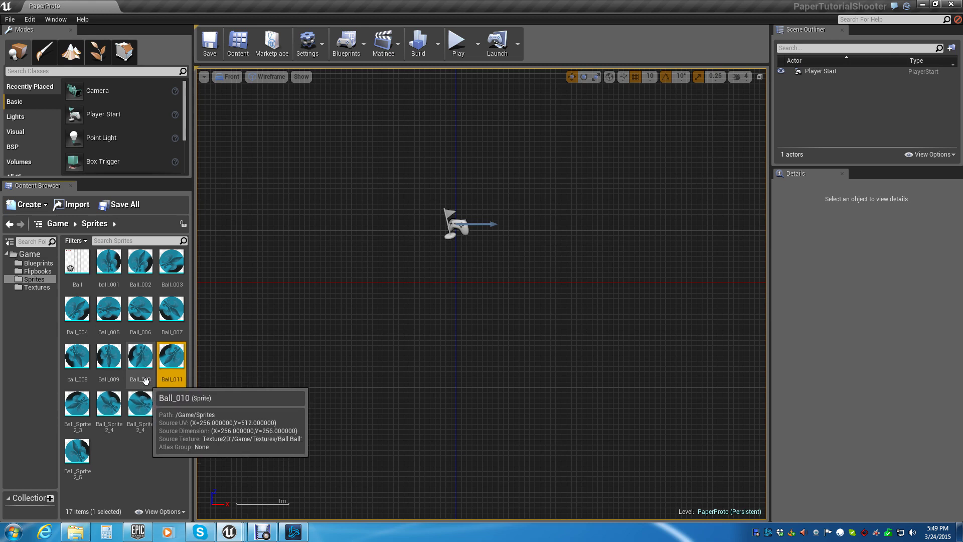
click(76, 420)
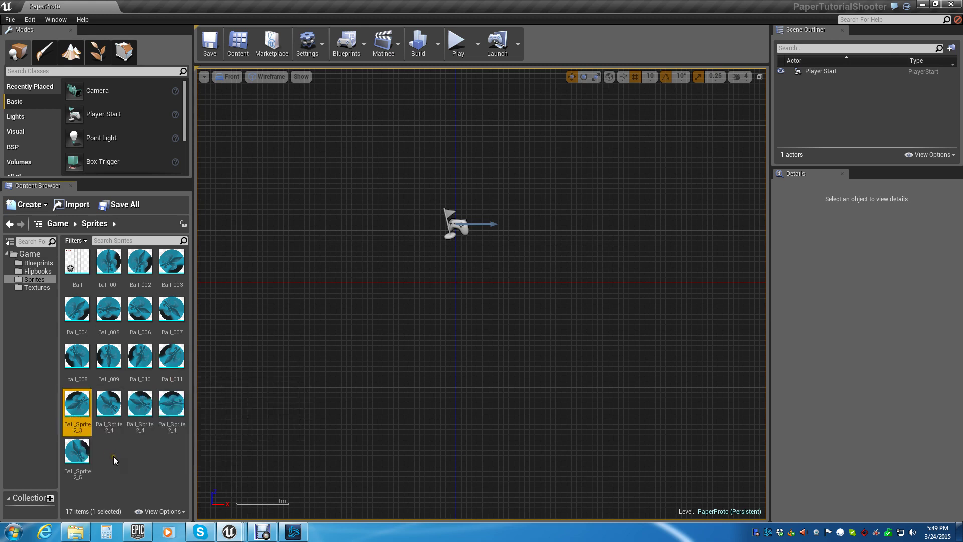
key(F2)
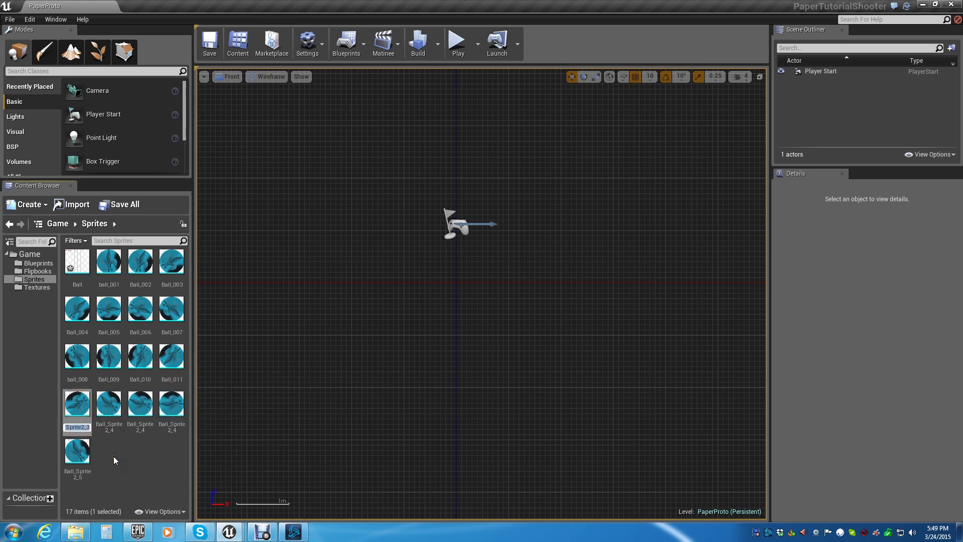
text(Ball)
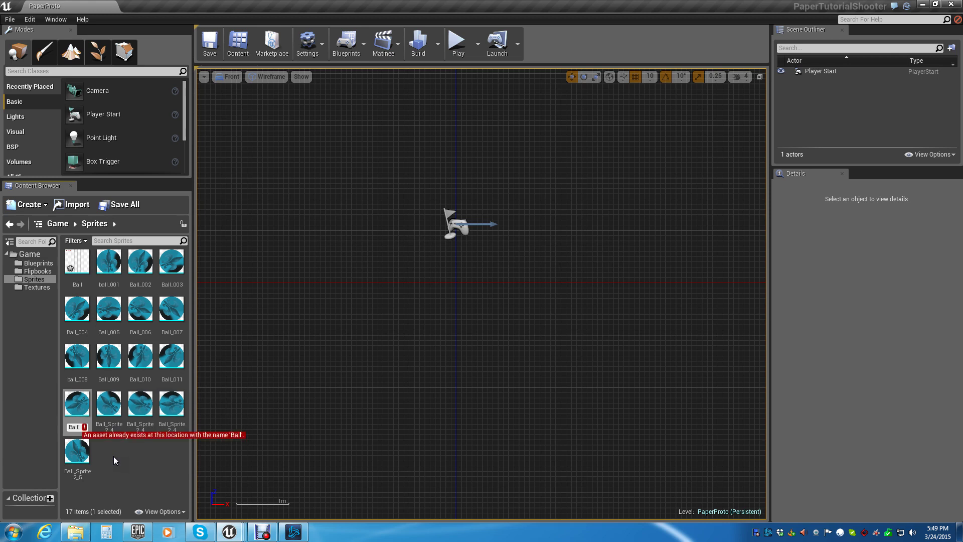
text(_012)
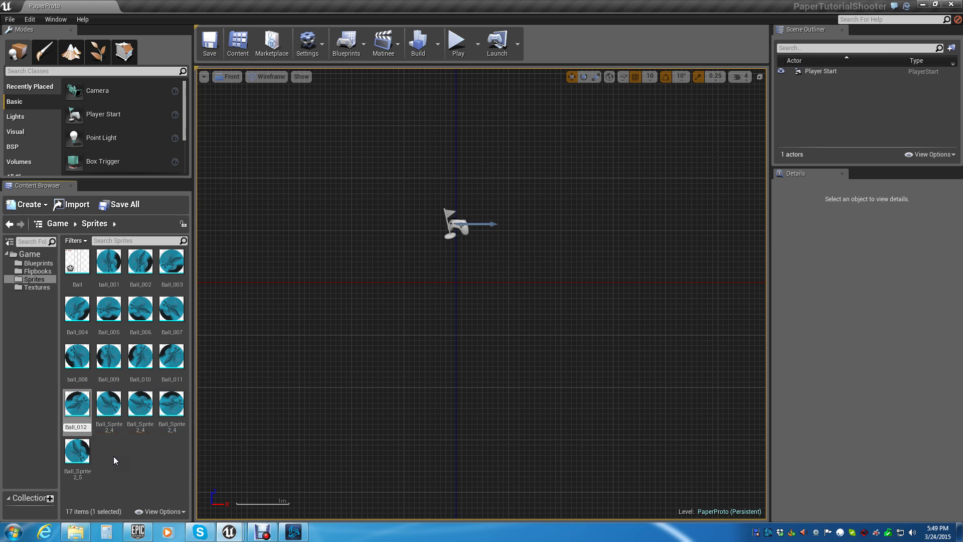
key(Return)
- Rename the two sprites following Ball_012 as Ball_013 and Ball_014
key(Right)
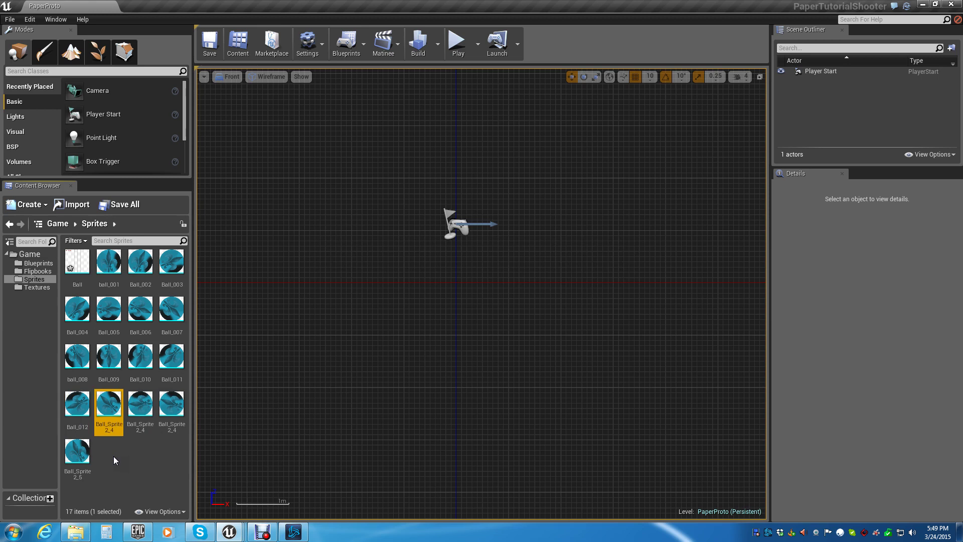
key(F2)
text(Ball)
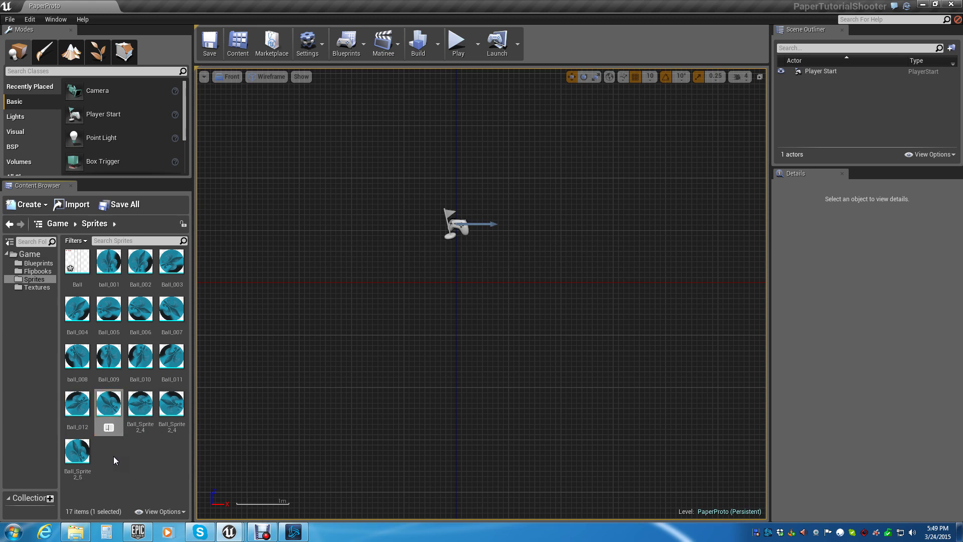
text(_00)
text(13)
key(Return)
key(Right)
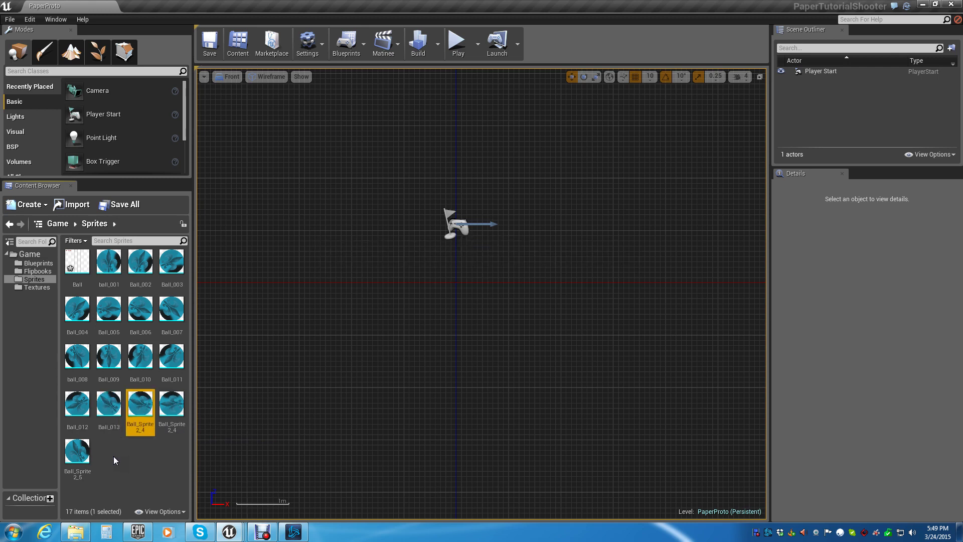
key(F2)
text(Ball_)
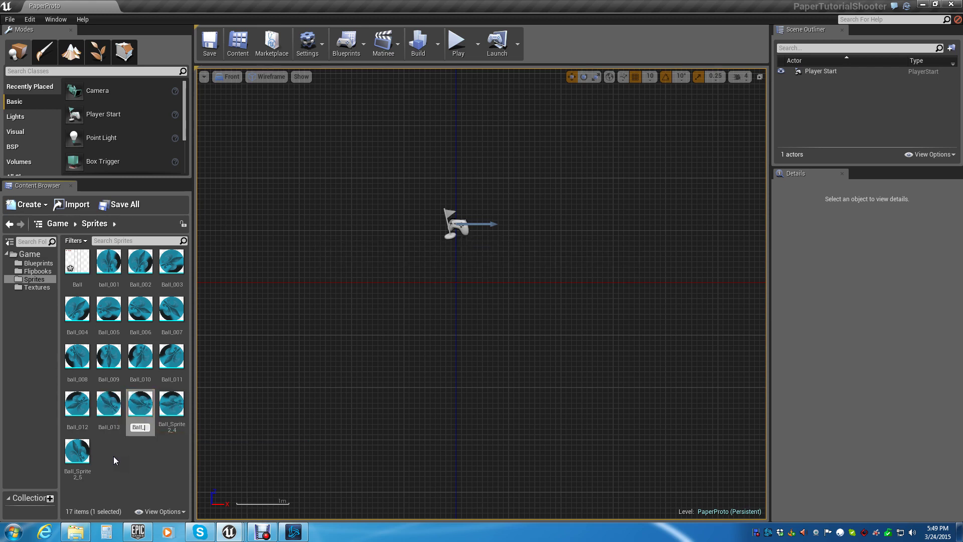
text(014)
key(Return)
- Rename the last sprite of the fourth row as Ball_015
key(Right)
key(F2)
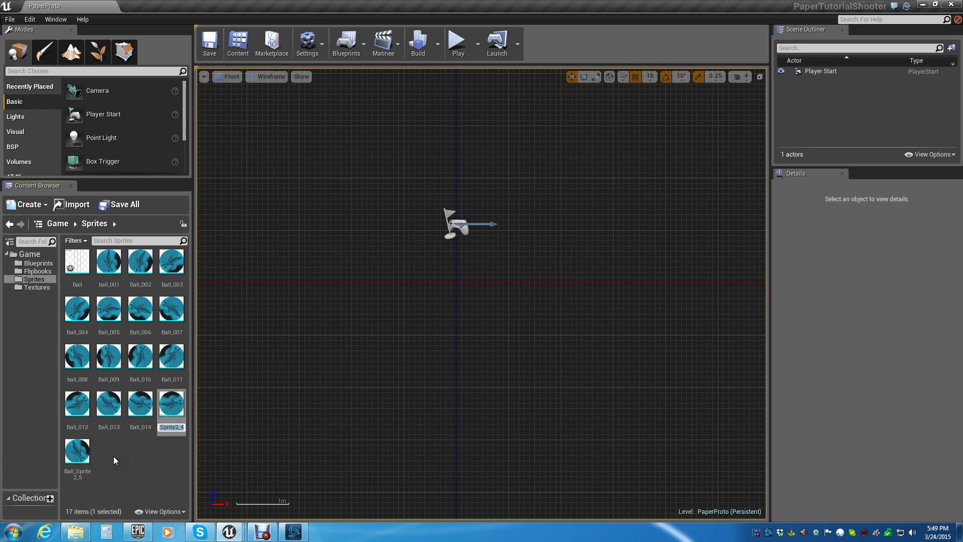
text(Ball_015)
key(Return)
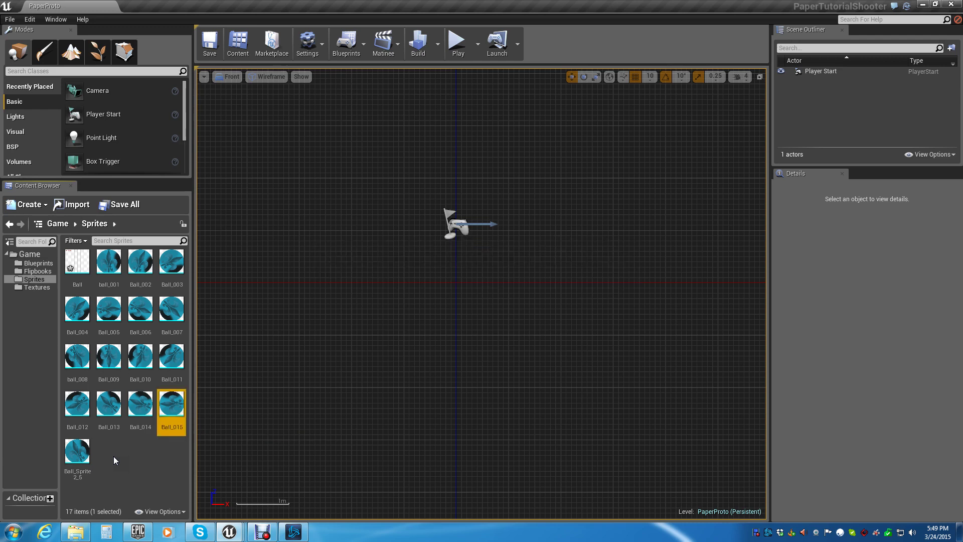
- Rename the only sprite in the fifth row as Ball_016
key(Left)
key(Left)
key(Left)
key(Down)
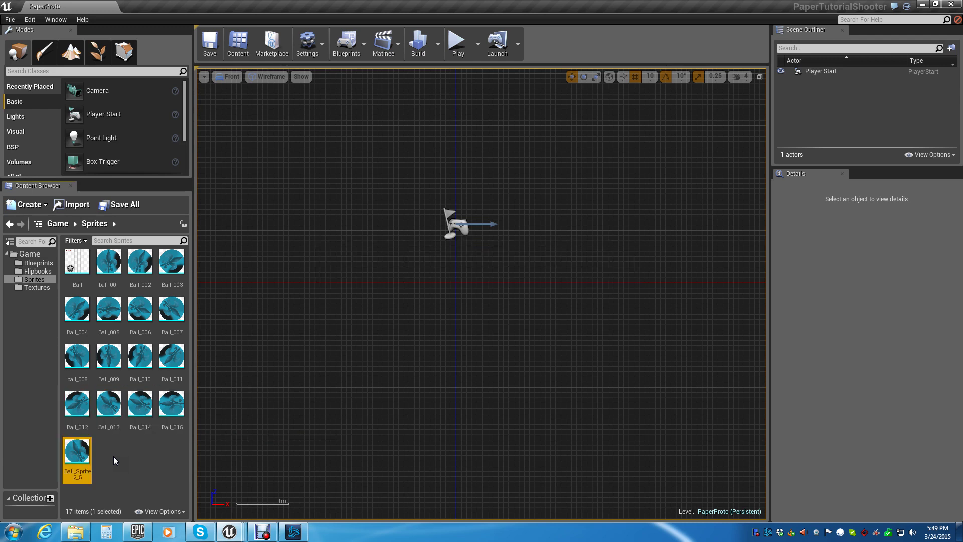
key(F2)
text(Ball)
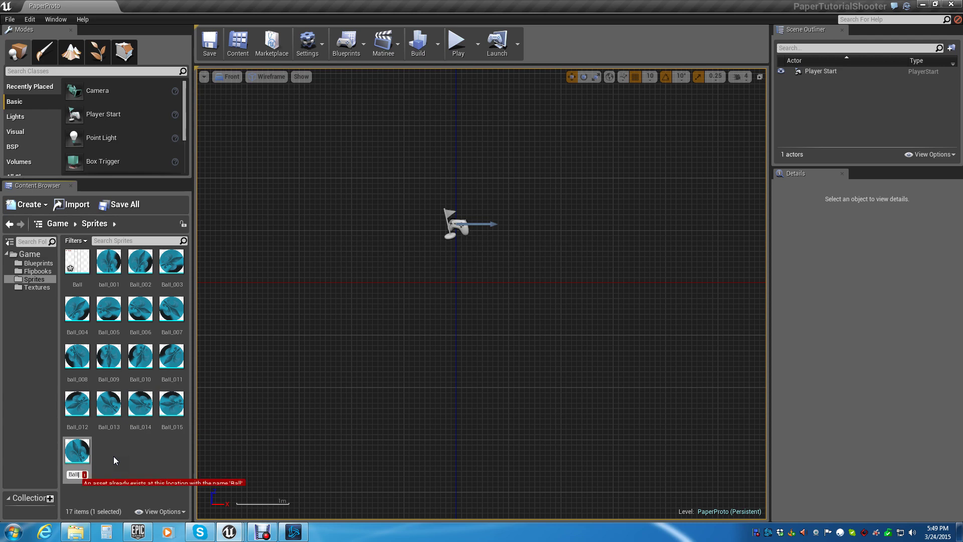
text(_016)
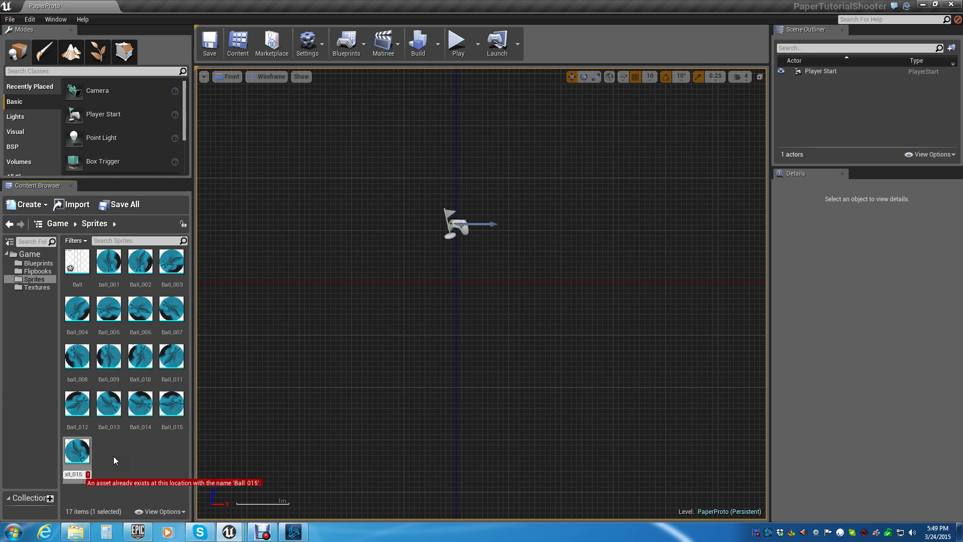
key(Return)
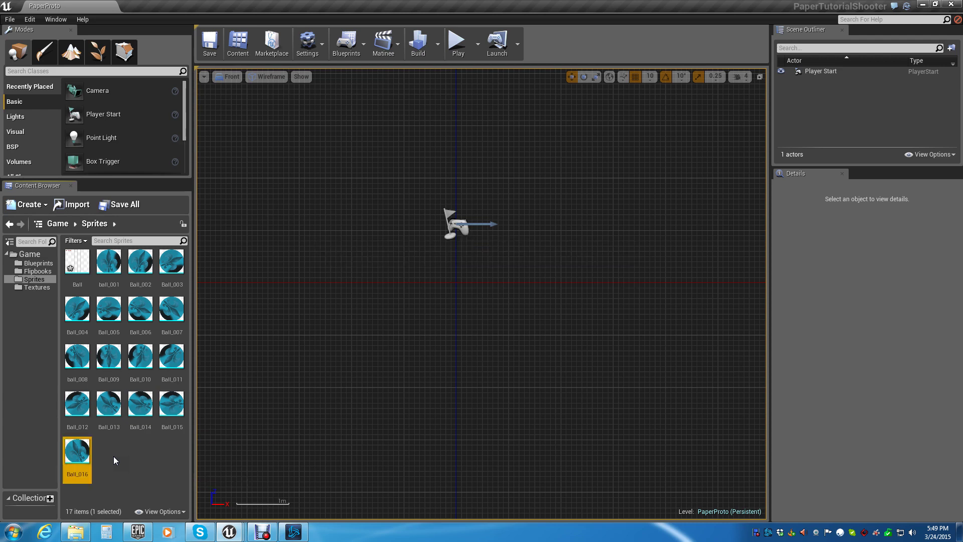
- Add the sixteen sprites from ball_001 through Ball_016 as key frames to the open Ball flipbook
mouse_move(229, 532)
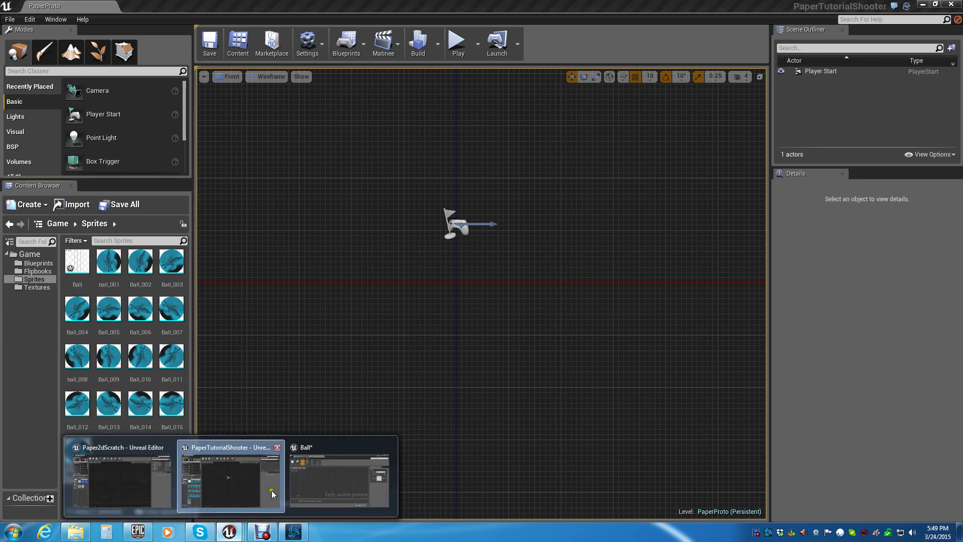
click(339, 471)
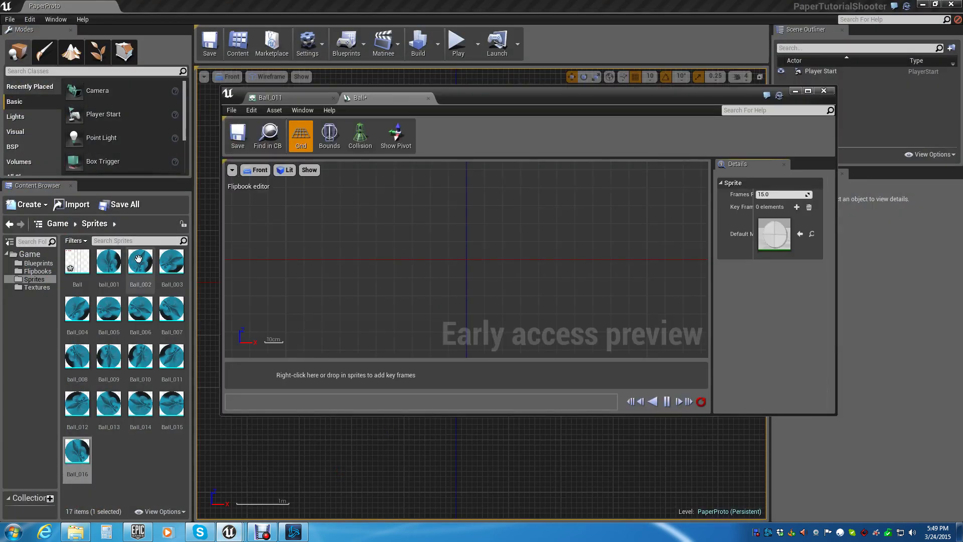
click(109, 262)
shift+click(84, 443)
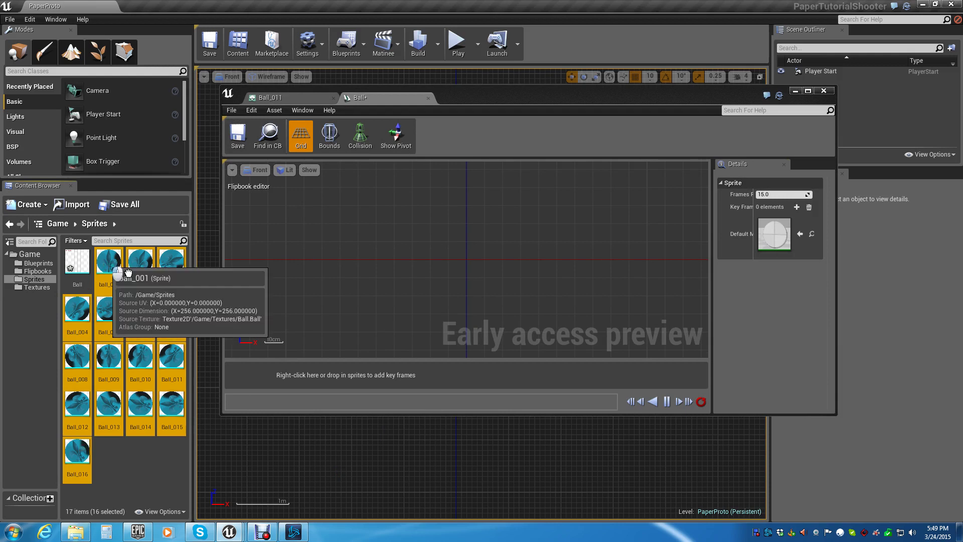
drag(135, 263, 272, 370)
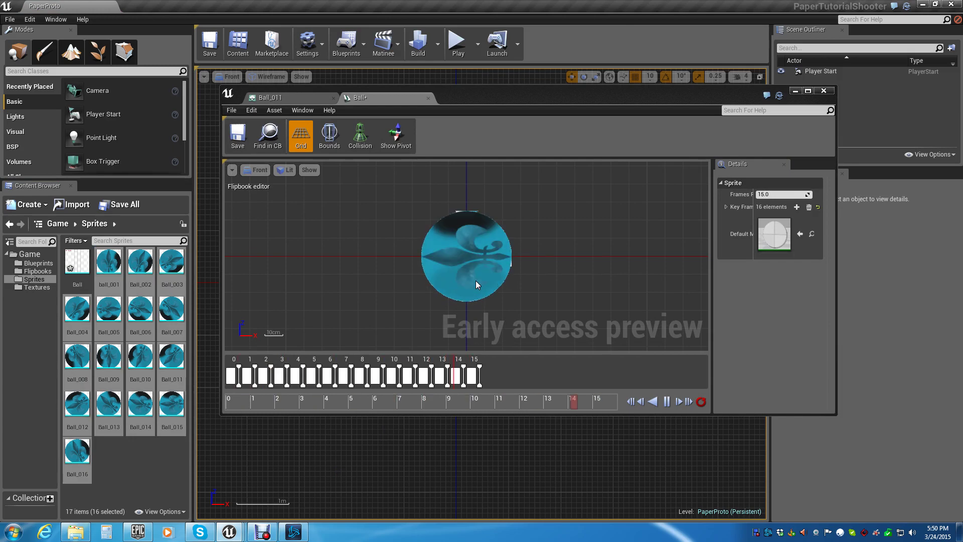
- Maximize the flipbook editor and examine which sprite is assigned to each key frame, from 15 back to 0
click(727, 207)
click(807, 90)
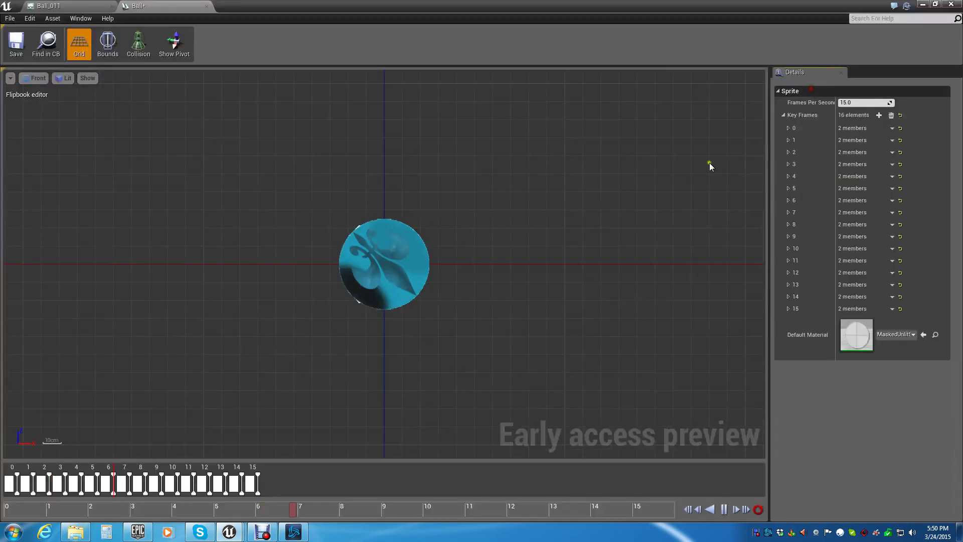
click(788, 309)
click(788, 297)
click(788, 285)
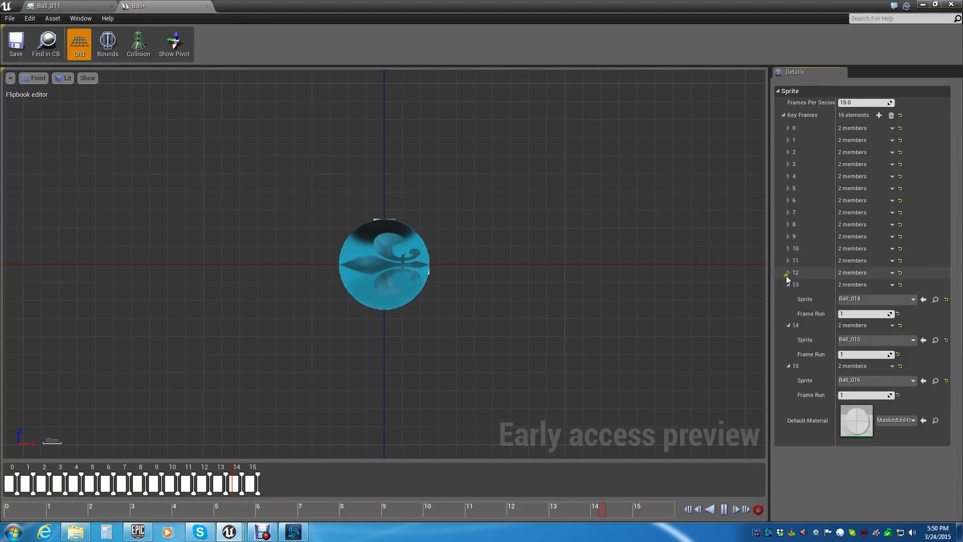
click(787, 271)
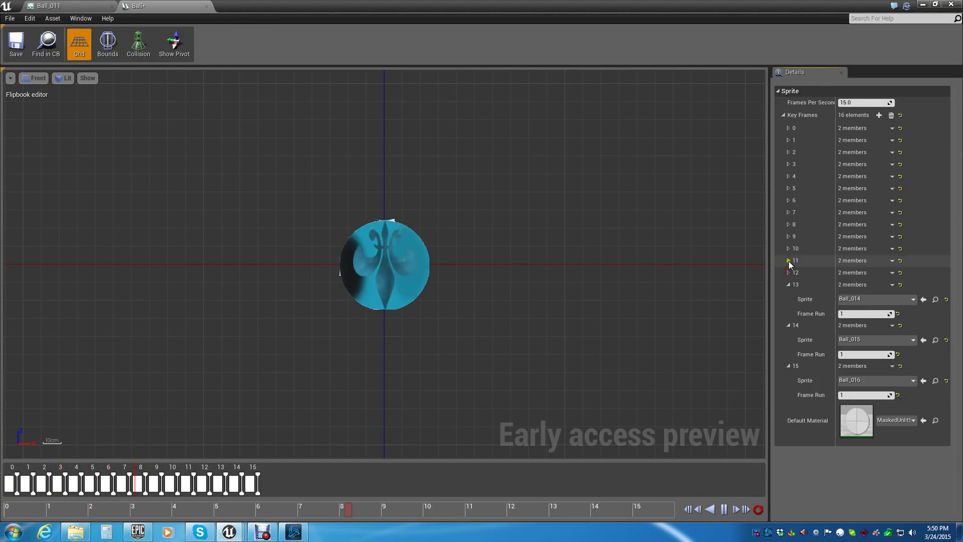
click(790, 271)
click(788, 273)
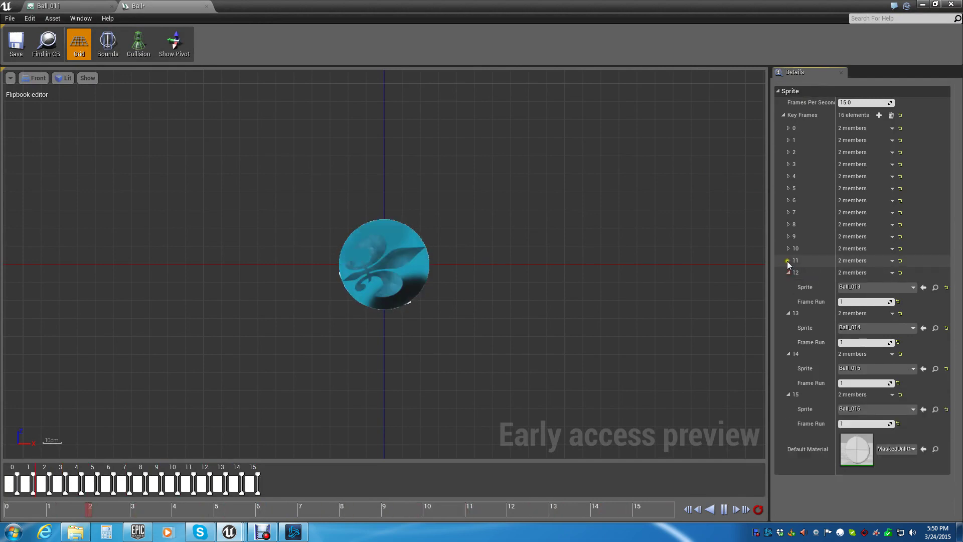
click(787, 261)
click(787, 248)
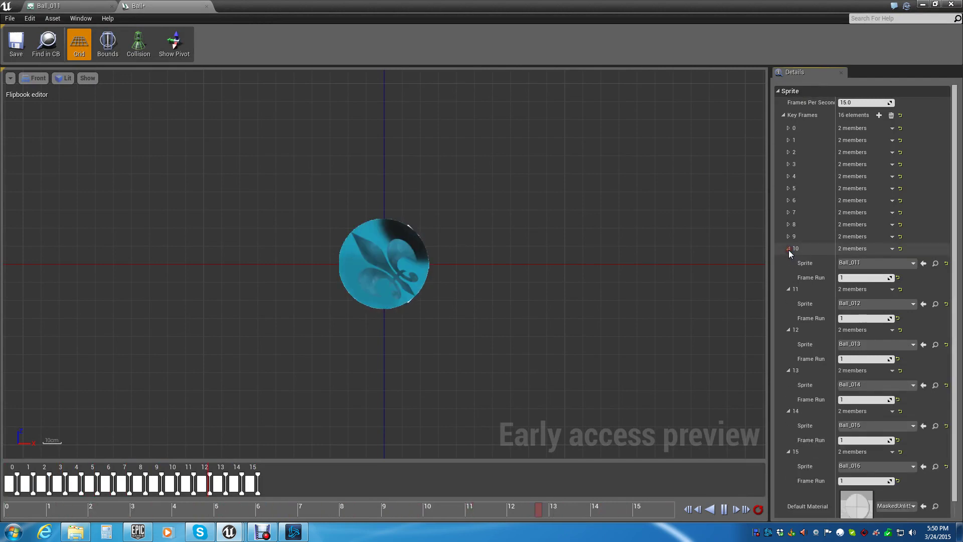
click(789, 237)
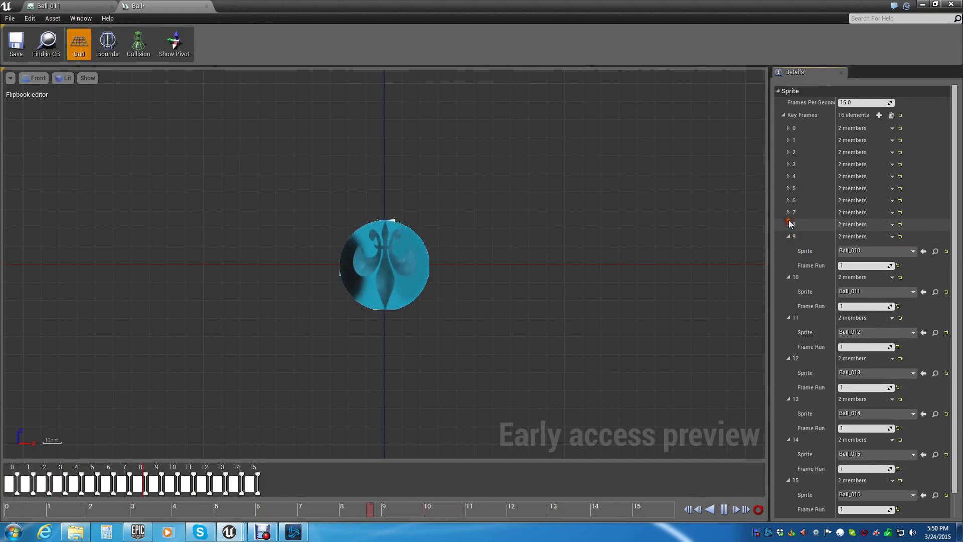
click(788, 223)
click(787, 213)
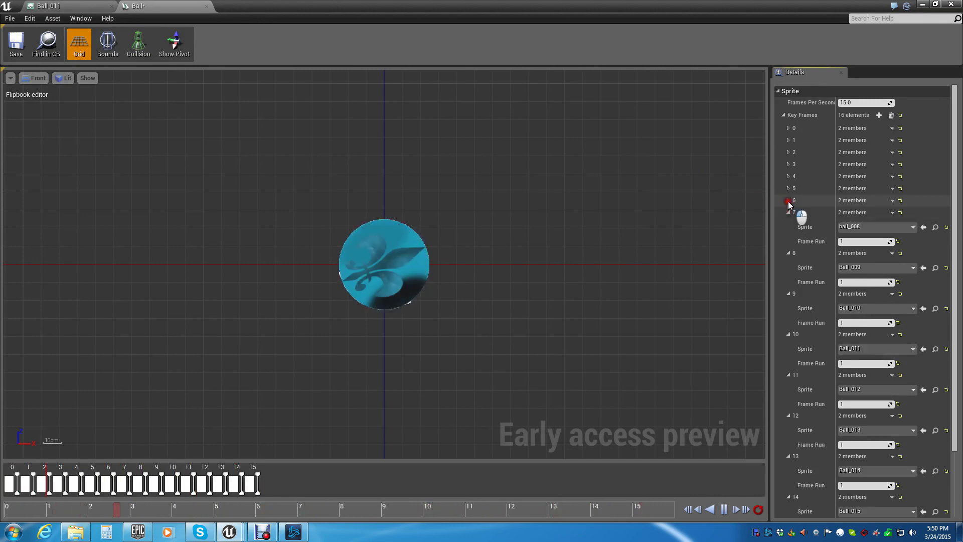
click(788, 201)
click(787, 189)
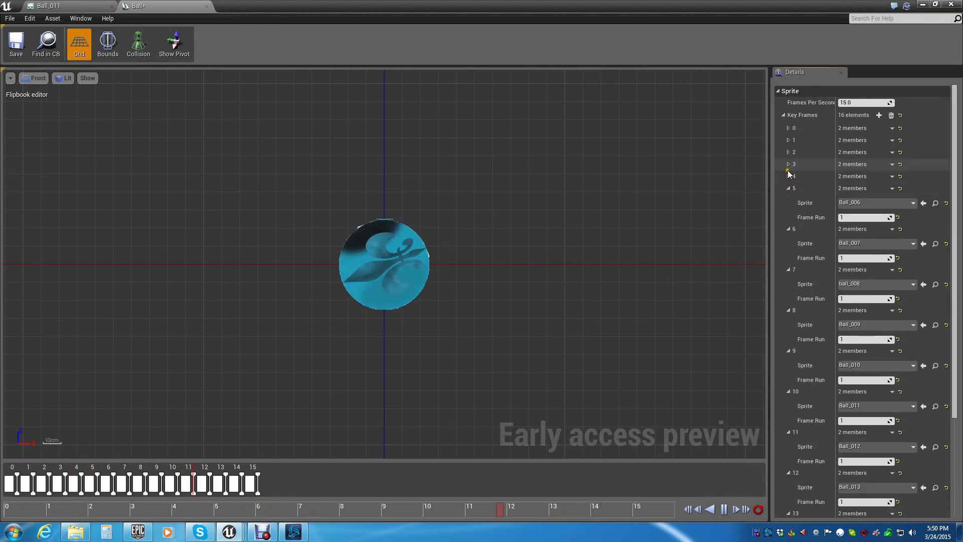
click(788, 176)
click(788, 165)
click(788, 152)
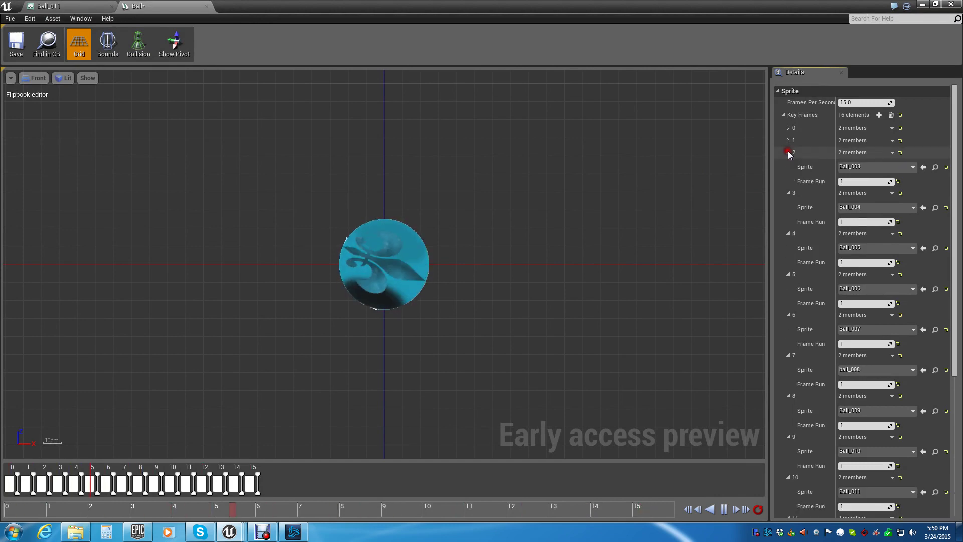
click(788, 141)
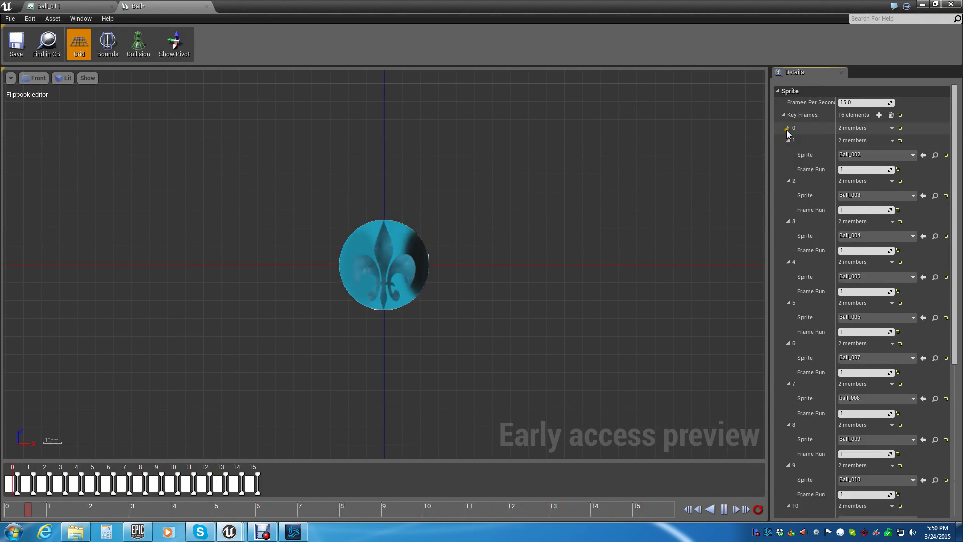
click(787, 129)
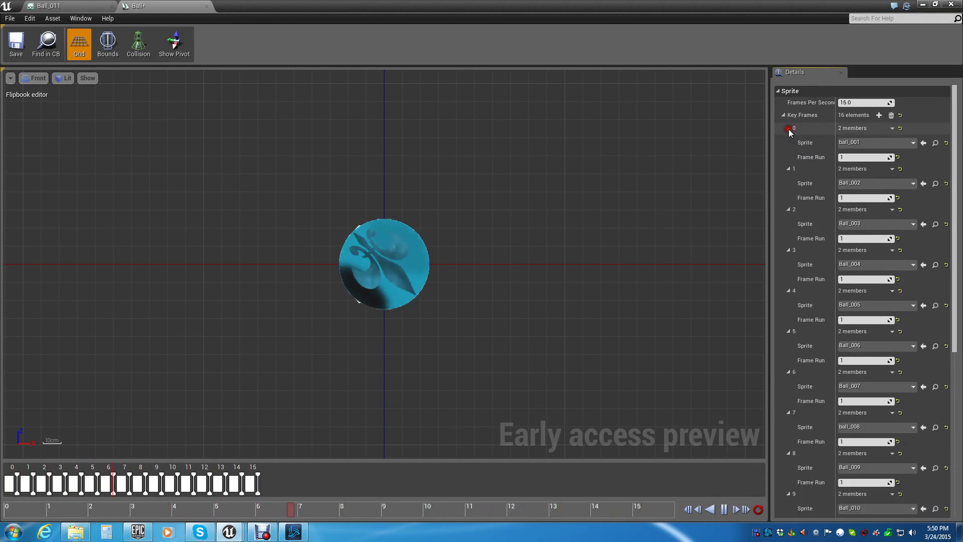
- Open the ball_001 sprite in its editor and switch to editing the source region
click(923, 4)
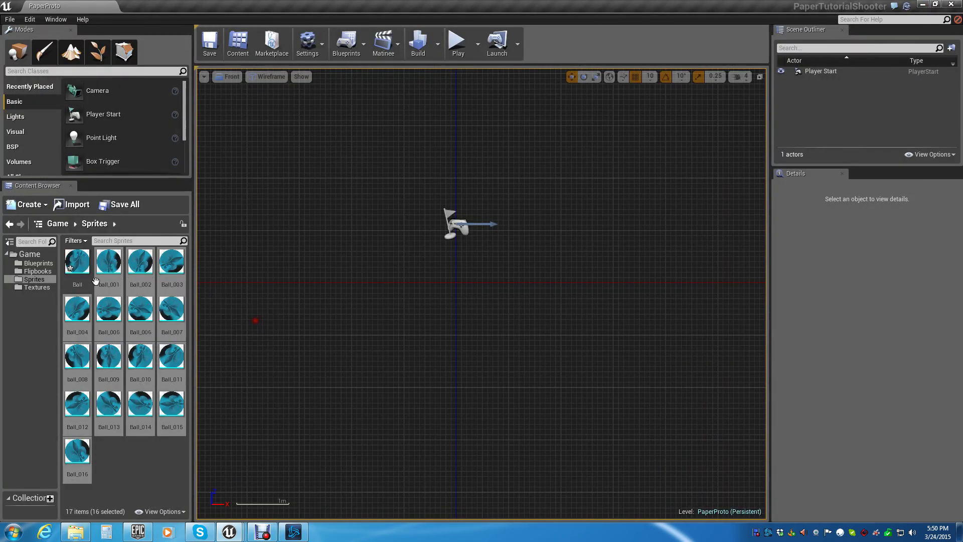
double_click(109, 266)
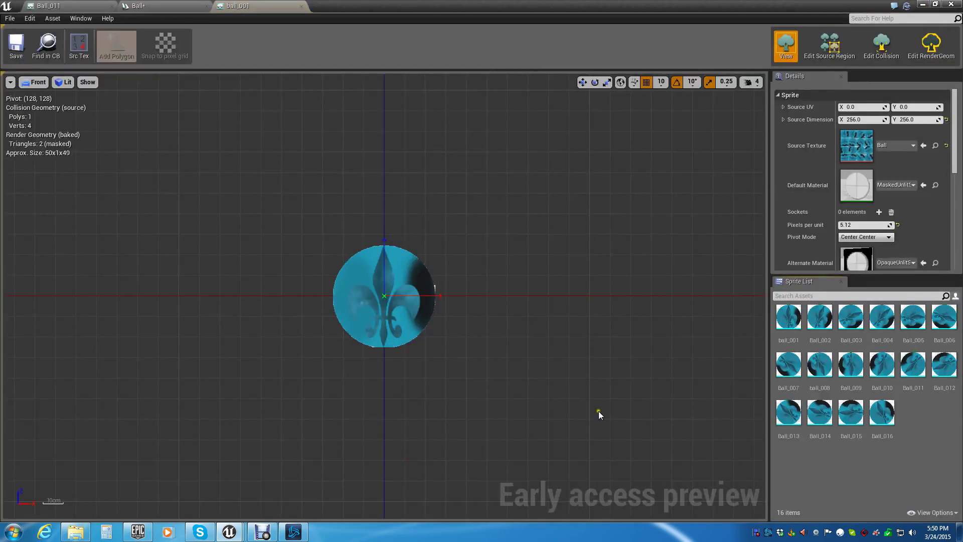
click(789, 317)
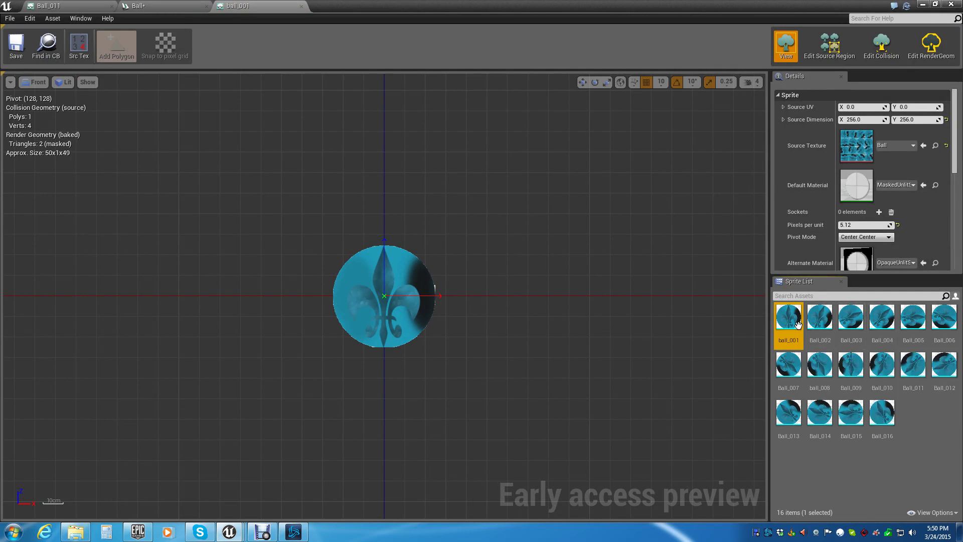
click(856, 52)
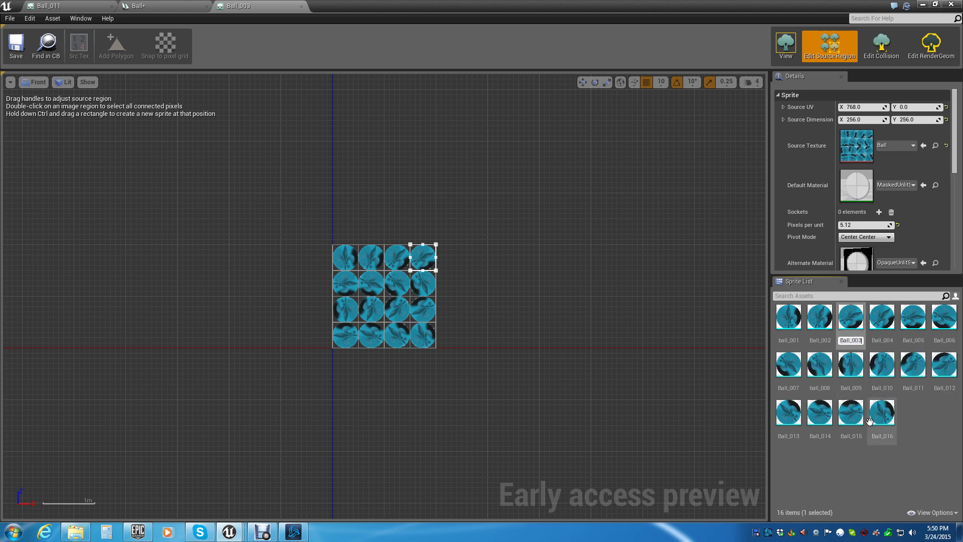
- Rename the Ball_004 sprite as Ball_0031 to free its name for the sprite before it
text(4)
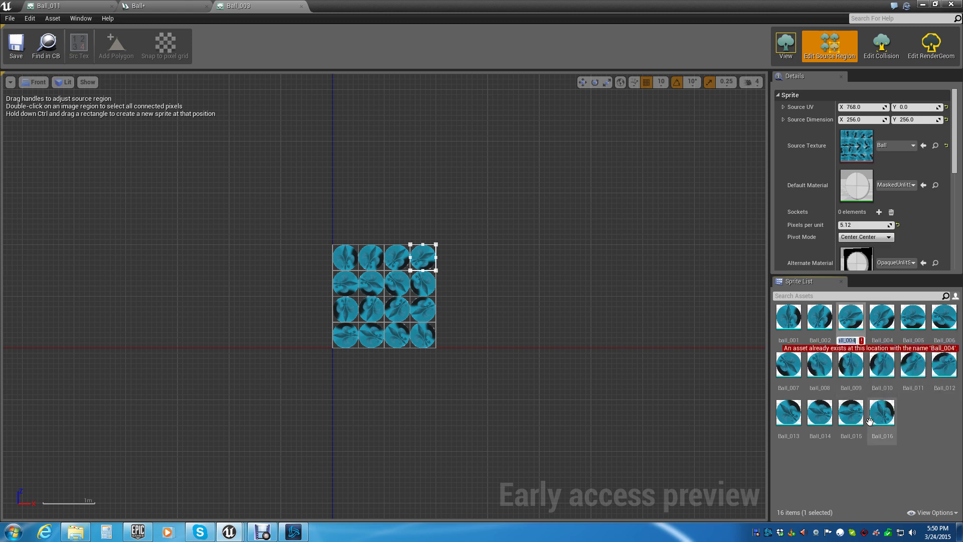
click(883, 331)
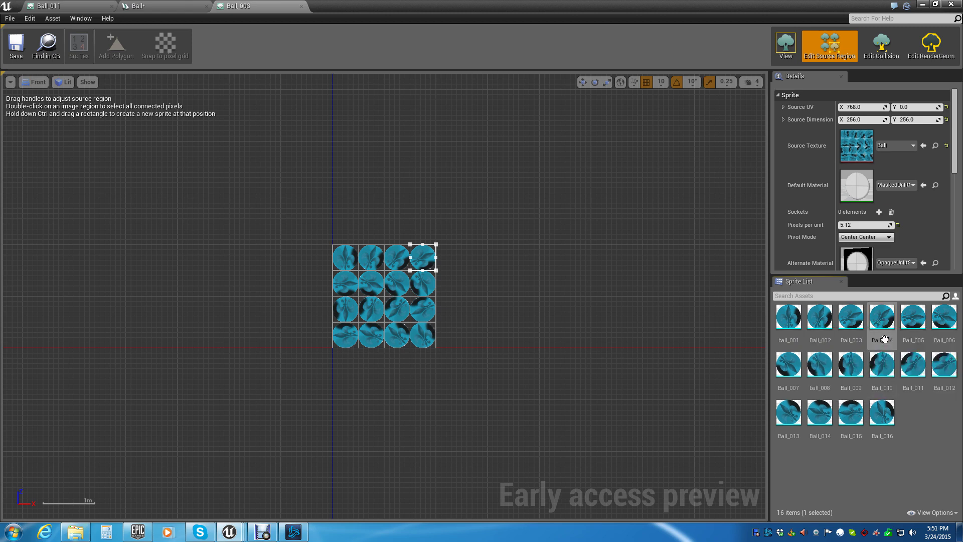
key(F2)
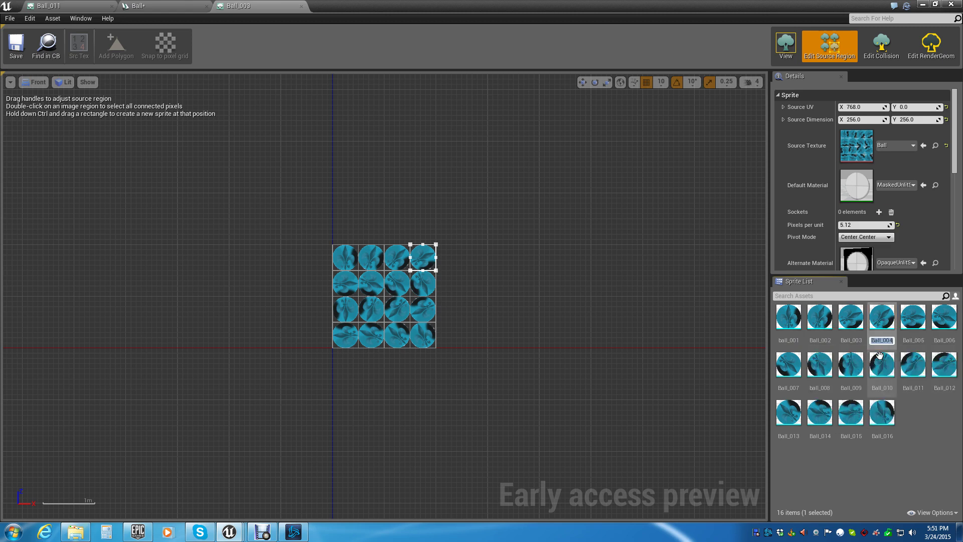
text(Ball_0031)
key(Return)
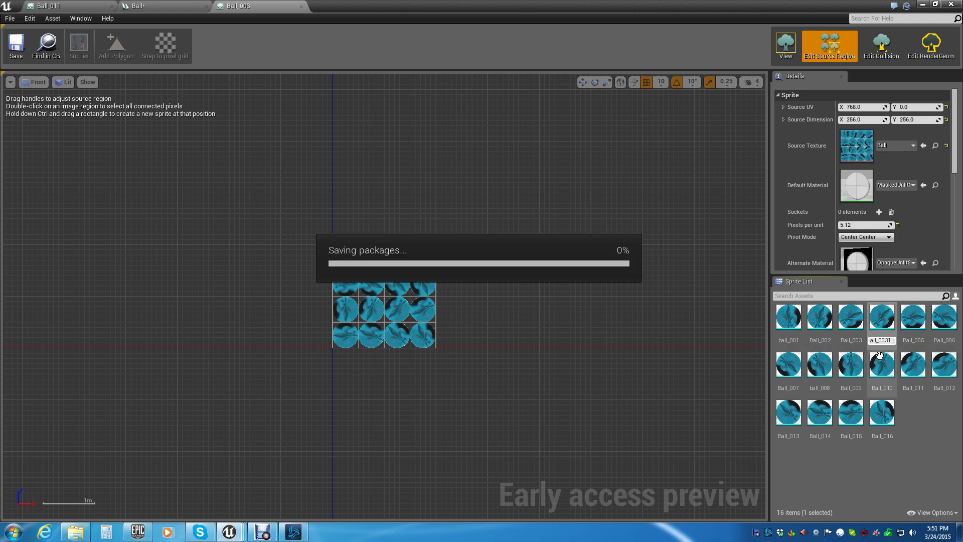
- Rename the Ball_003 sprite, whose source region ends the texture's first row, as Ball_004
click(855, 329)
key(F2)
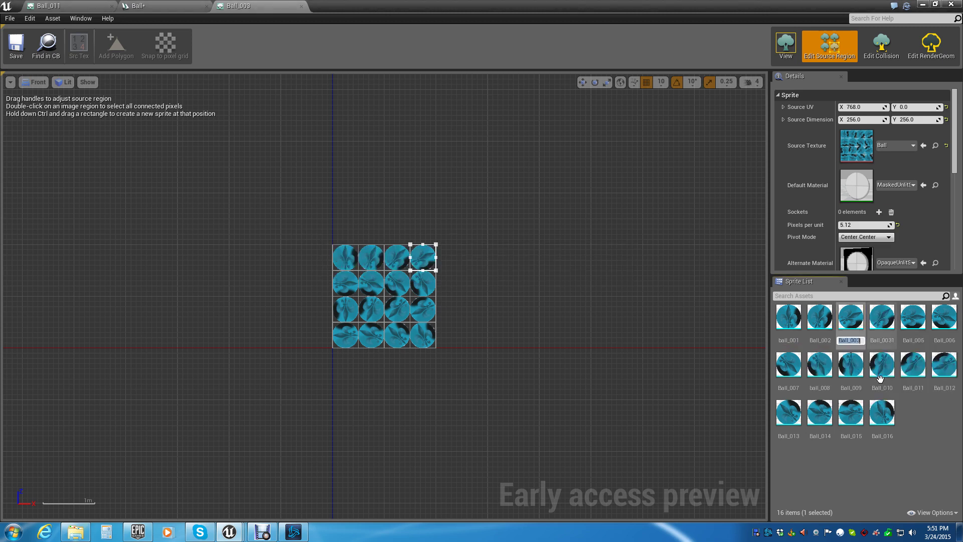
text(Ball_004)
key(Return)
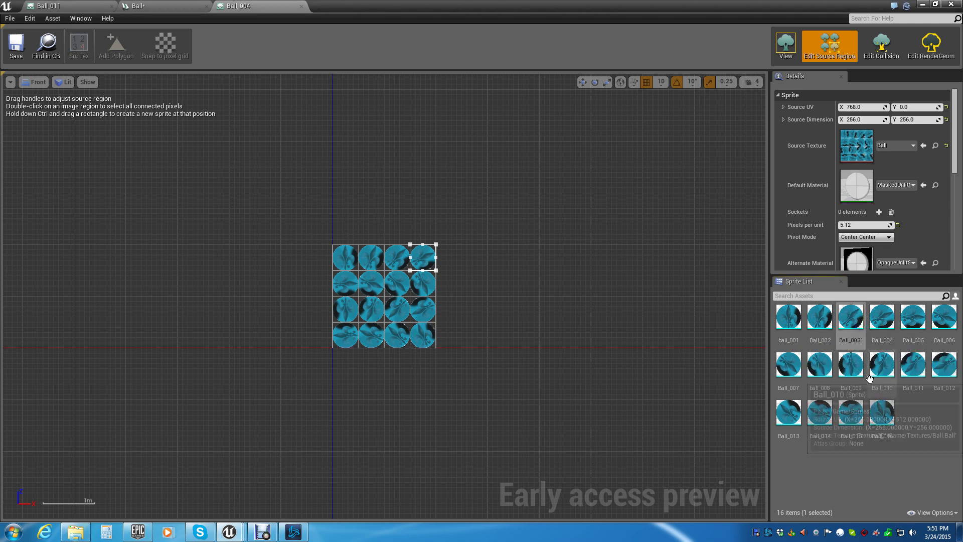
- Rename the Ball_0031 sprite as Ball_003
key(F2)
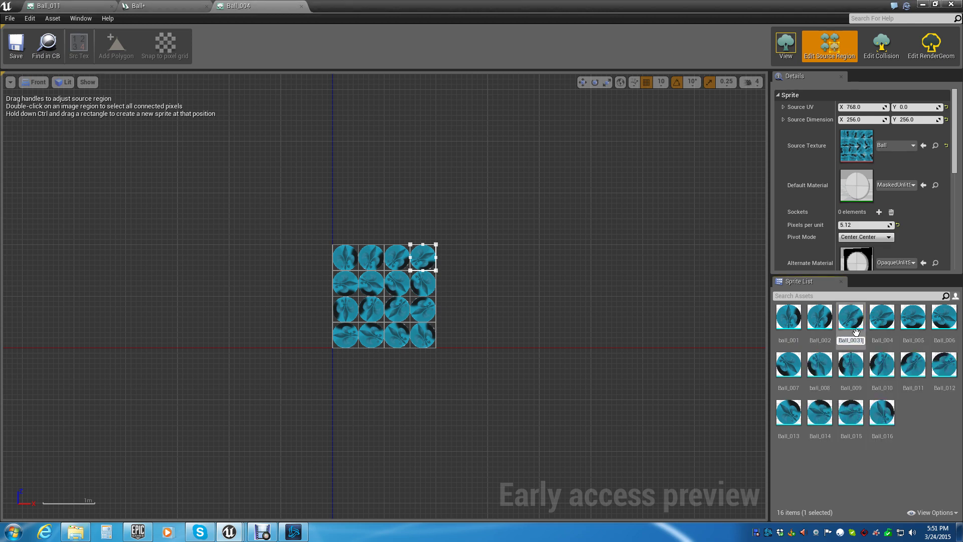
key(BackSpace)
key(Return)
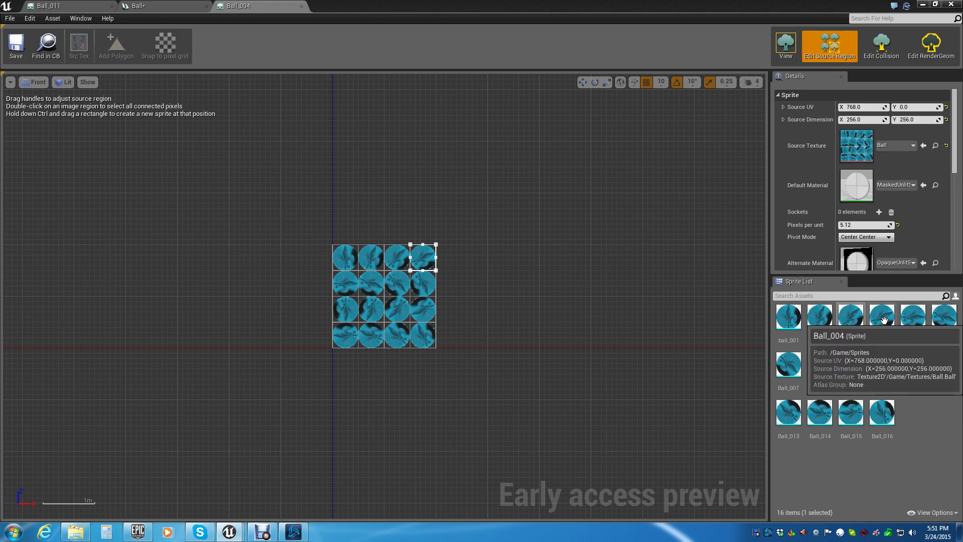
- Examine the source regions of sprites Ball_004 through Ball_014 one by one against the texture's frame order
click(884, 320)
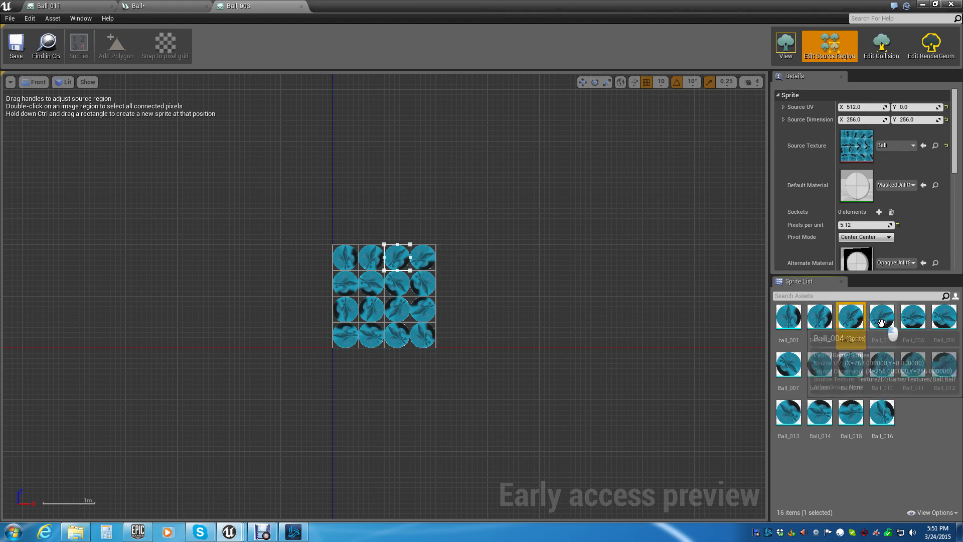
click(914, 322)
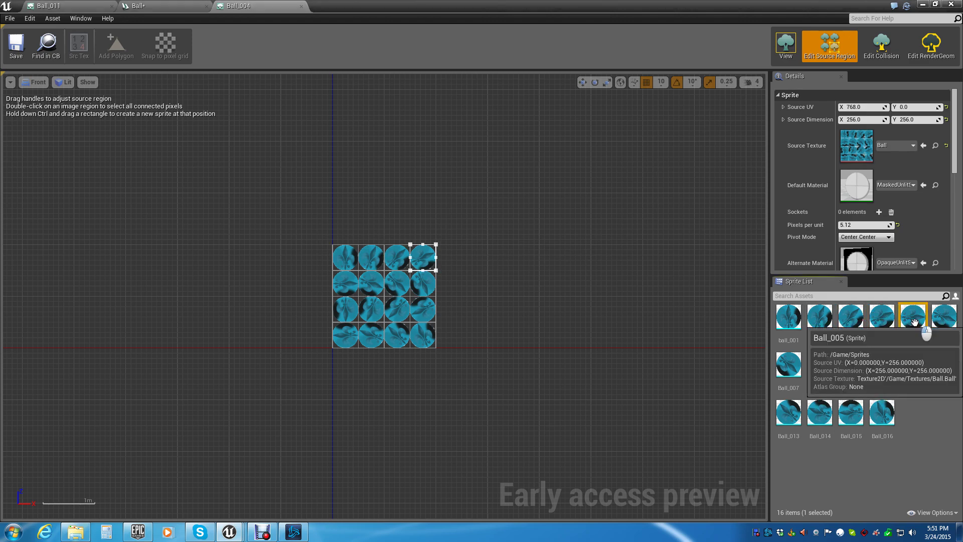
click(944, 317)
click(790, 365)
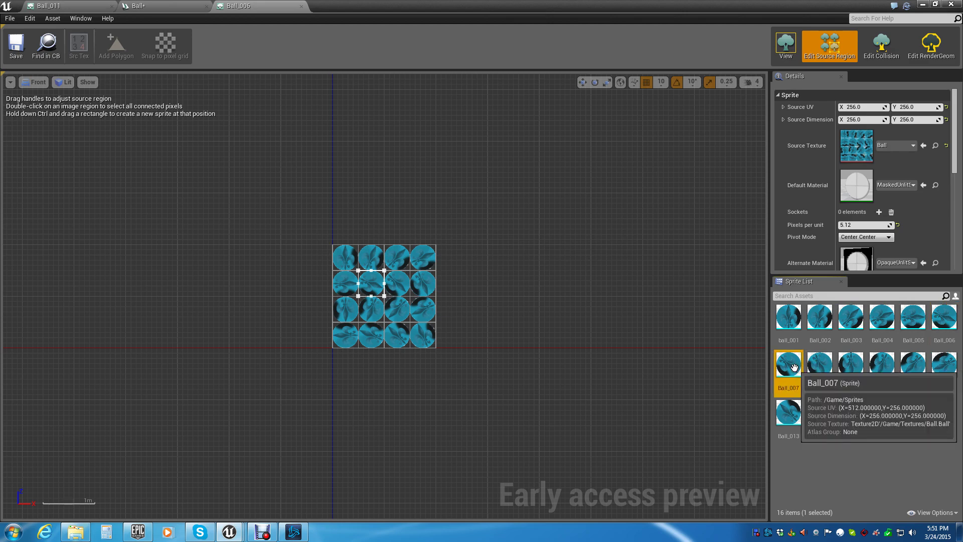
click(819, 364)
click(858, 363)
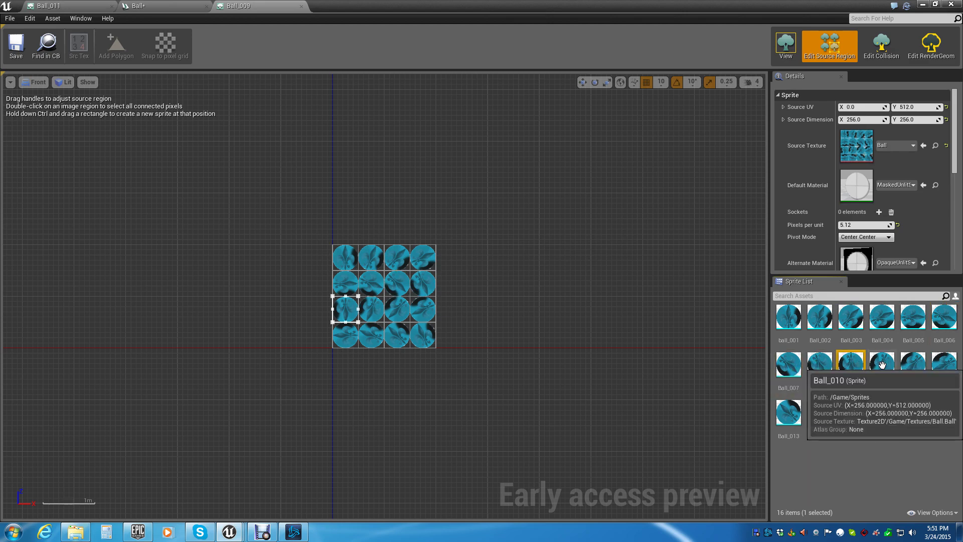
click(883, 363)
click(911, 363)
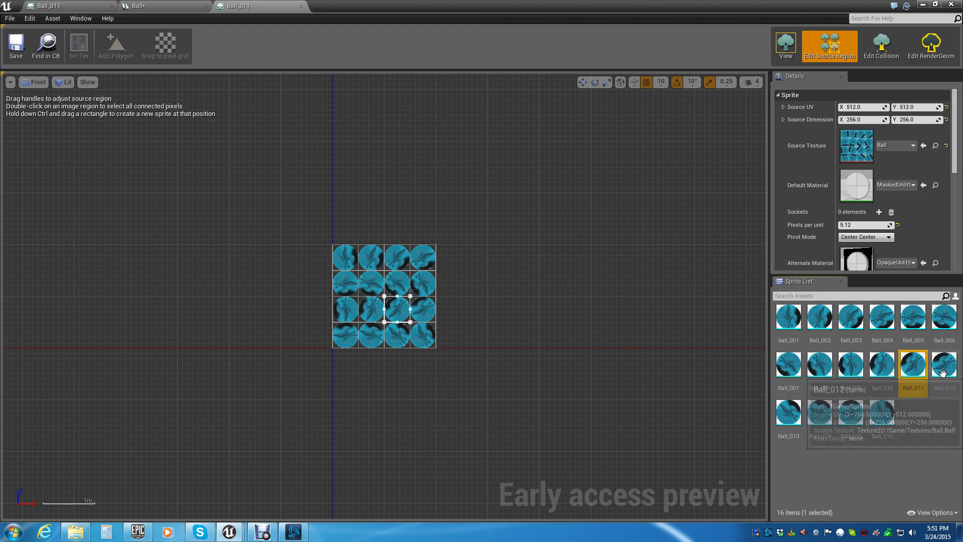
click(944, 364)
click(788, 414)
click(820, 415)
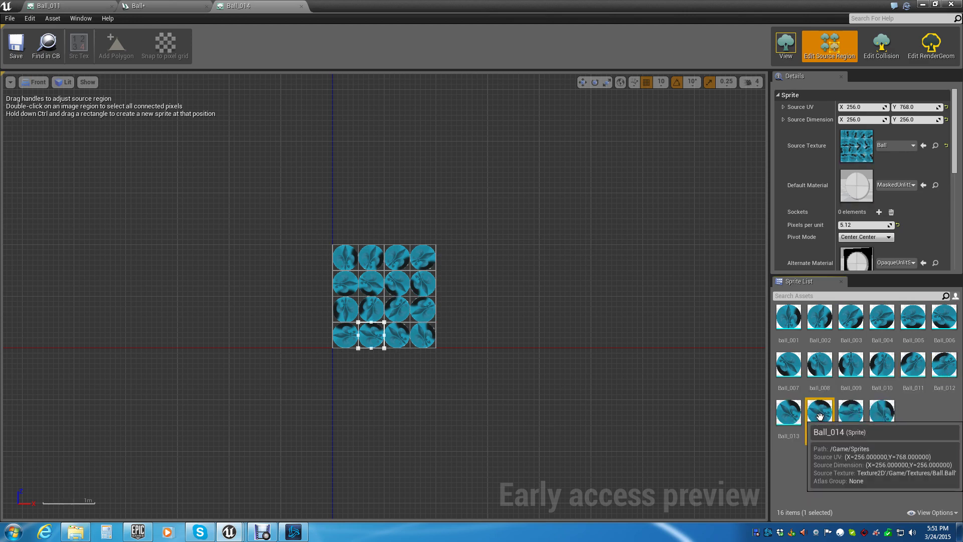
- Rename the Ball_013 sprite, whose source region is third in the texture's last row, as Ball_0151
click(788, 420)
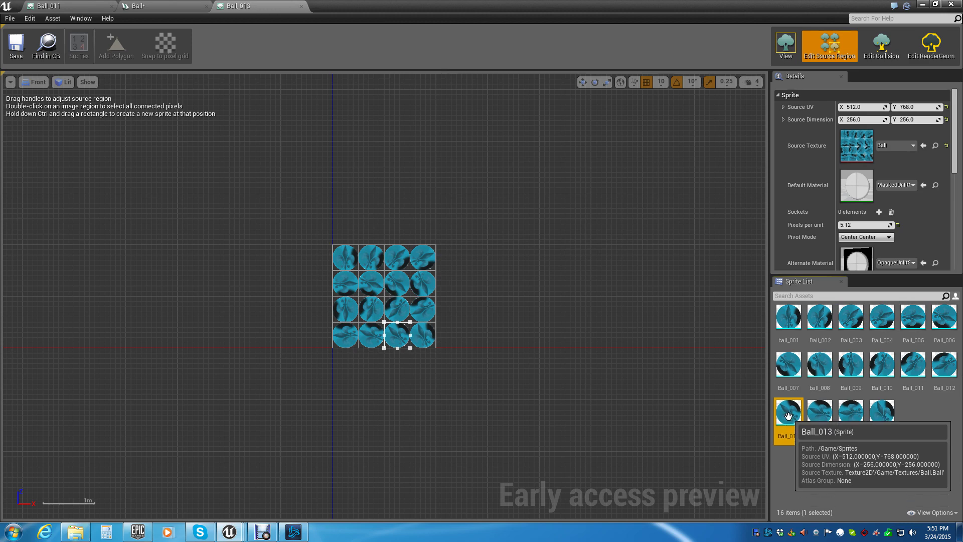
click(794, 434)
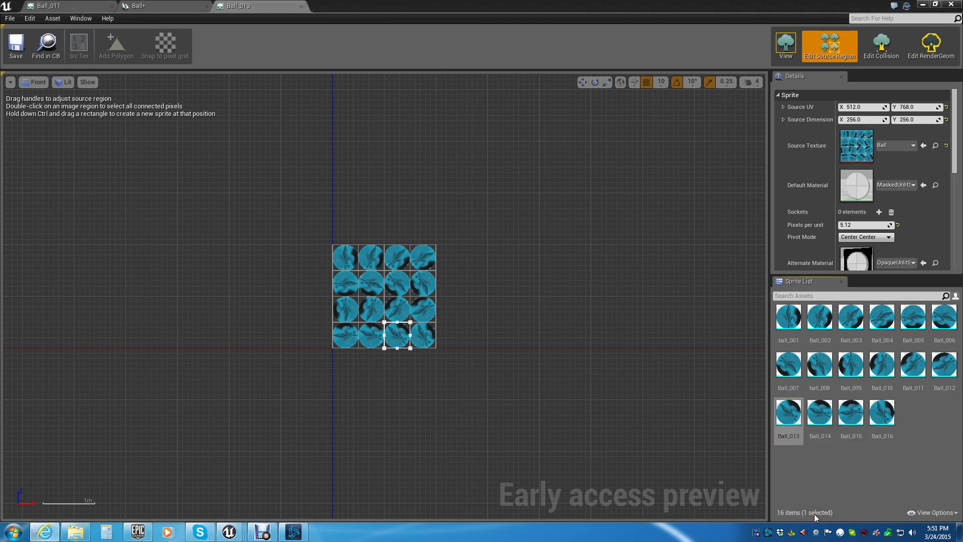
click(791, 425)
click(793, 427)
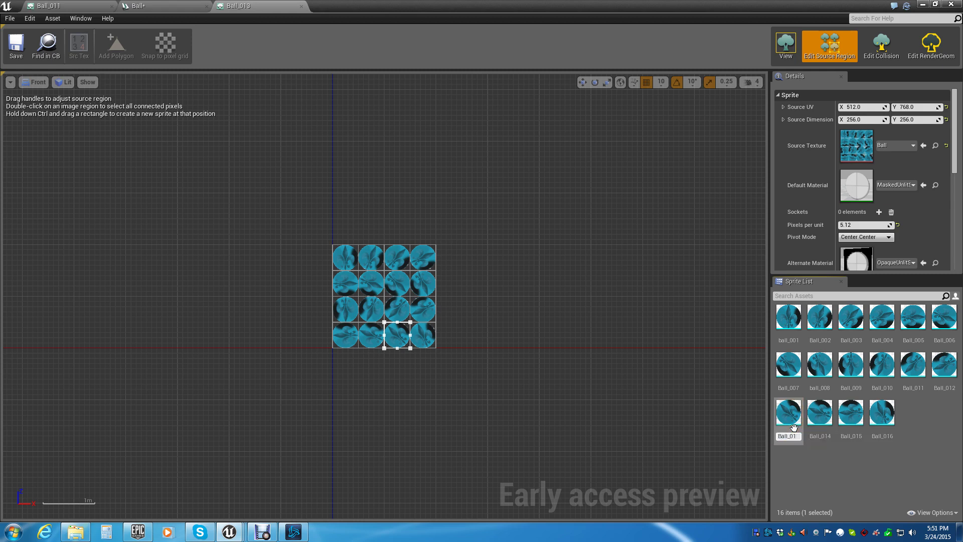
text(51)
key(Return)
- Rename the Ball_015 sprite, whose source region starts the texture's last row, as Ball_013
click(821, 424)
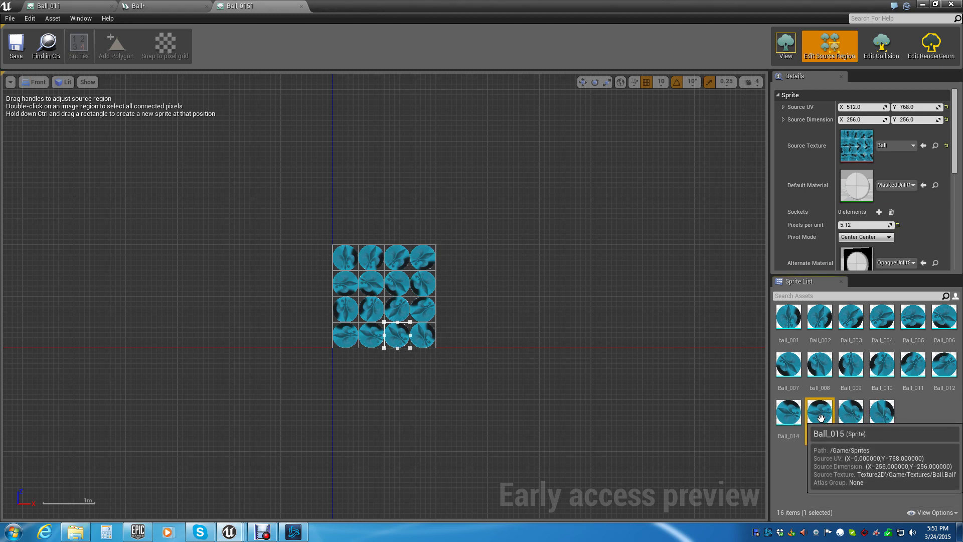
double_click(821, 418)
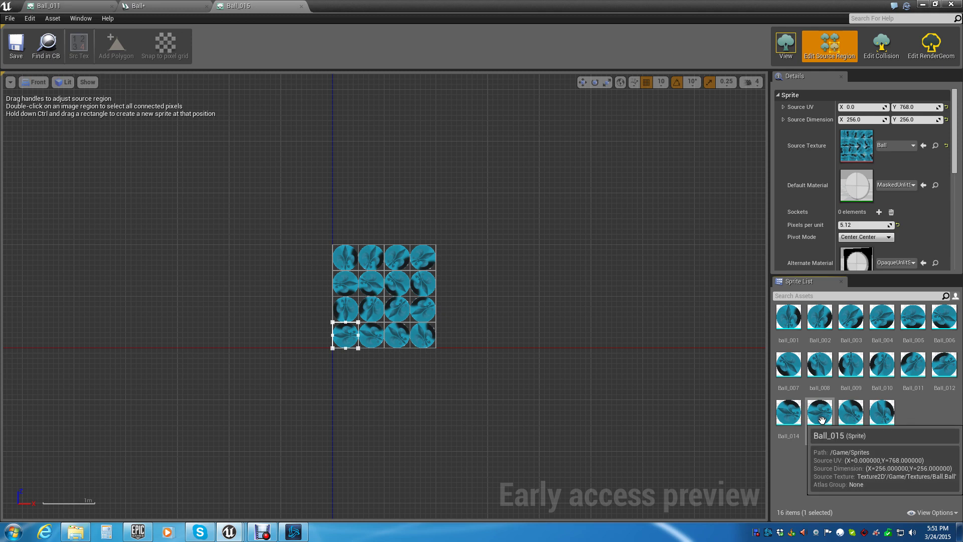
click(821, 418)
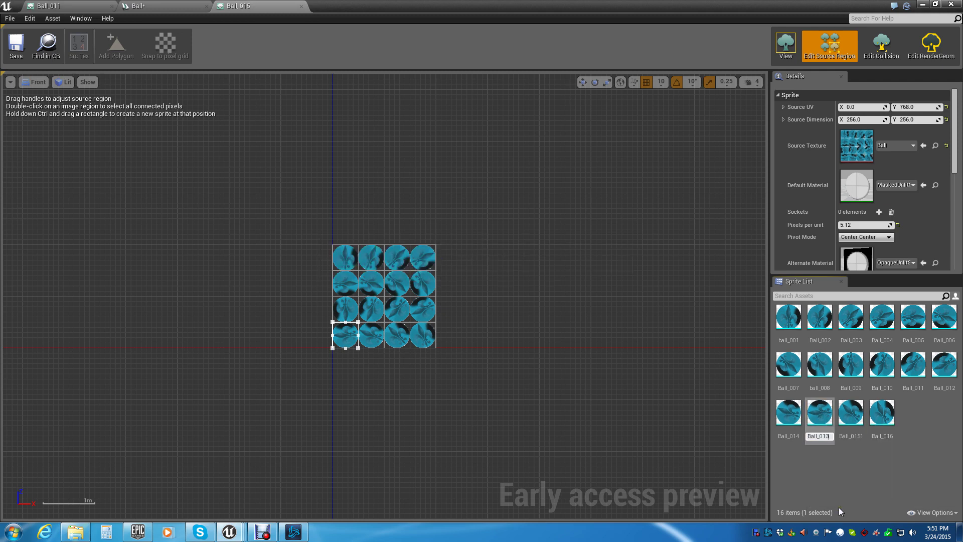
key(Return)
- Rename the Ball_0151 sprite as Ball_015
click(819, 413)
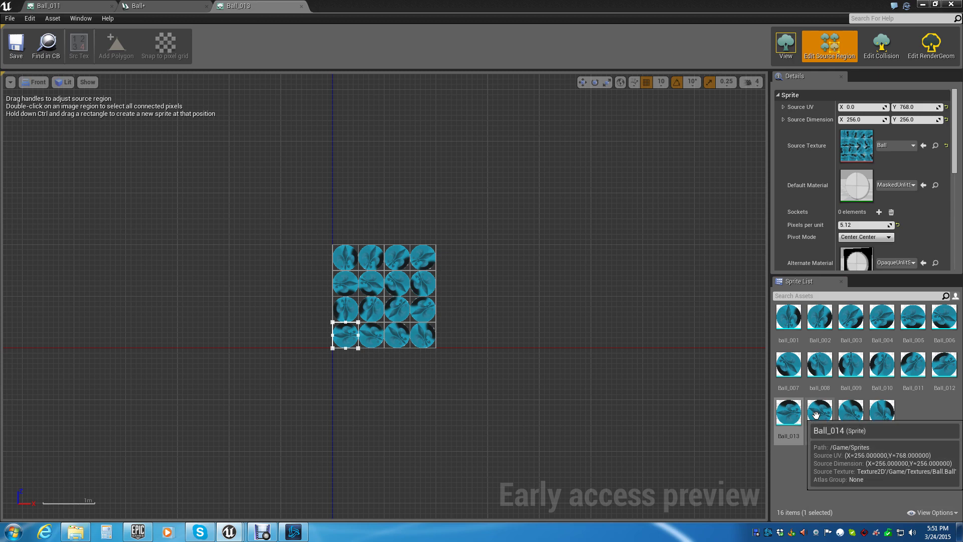
click(850, 419)
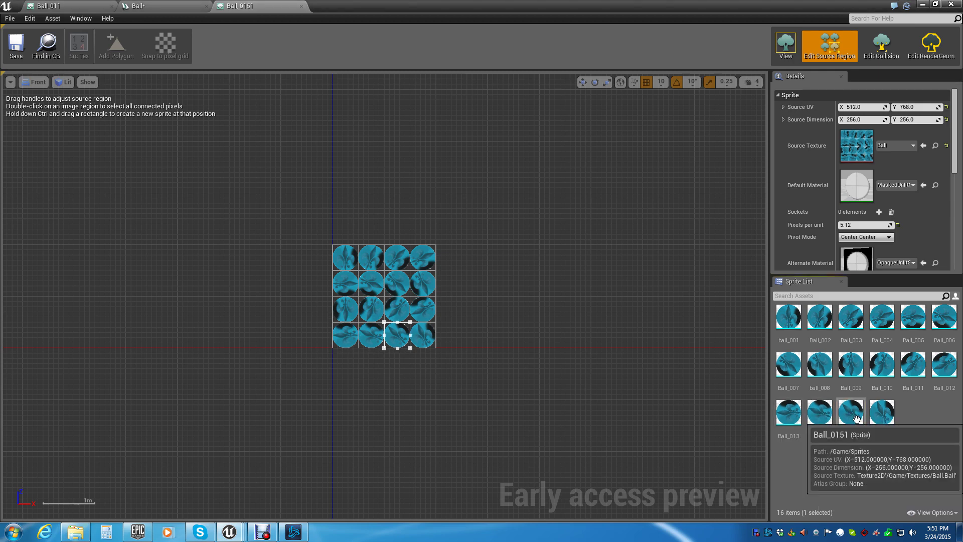
click(852, 432)
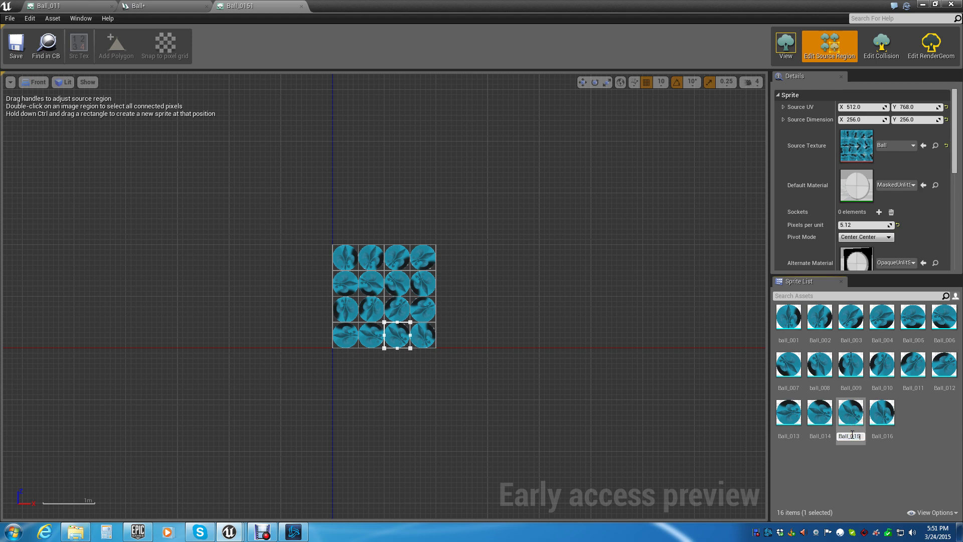
key(Return)
- Open the Ball_016 sprite, save it and close the sprite editor
click(882, 409)
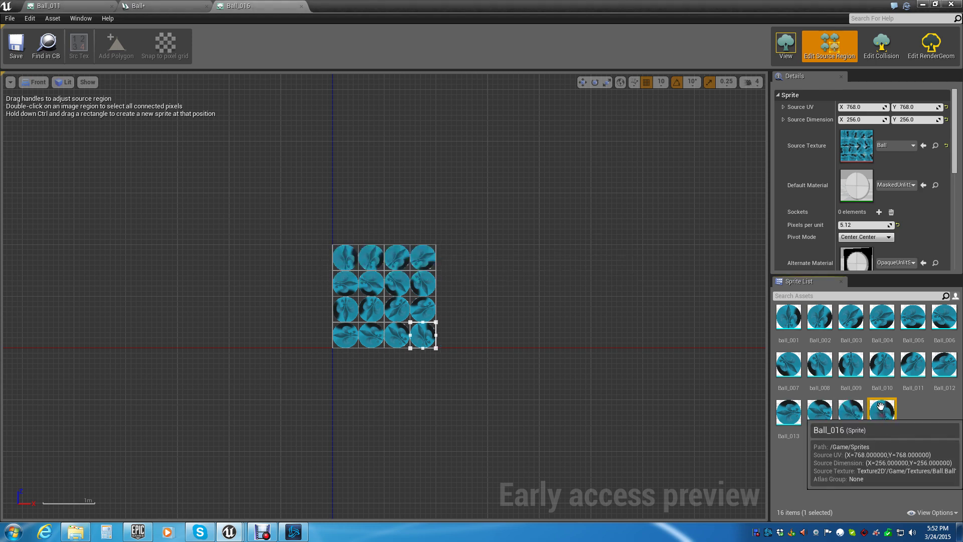
click(14, 52)
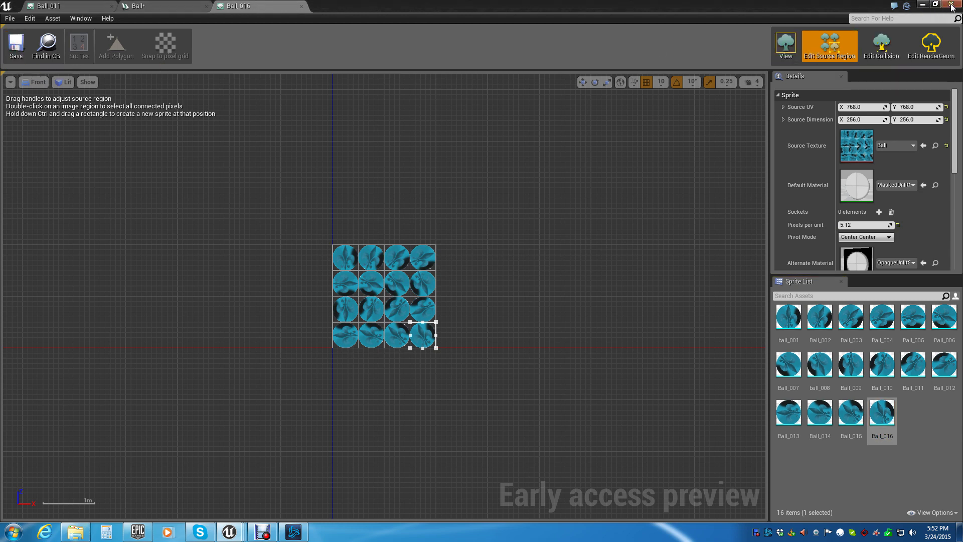
click(295, 5)
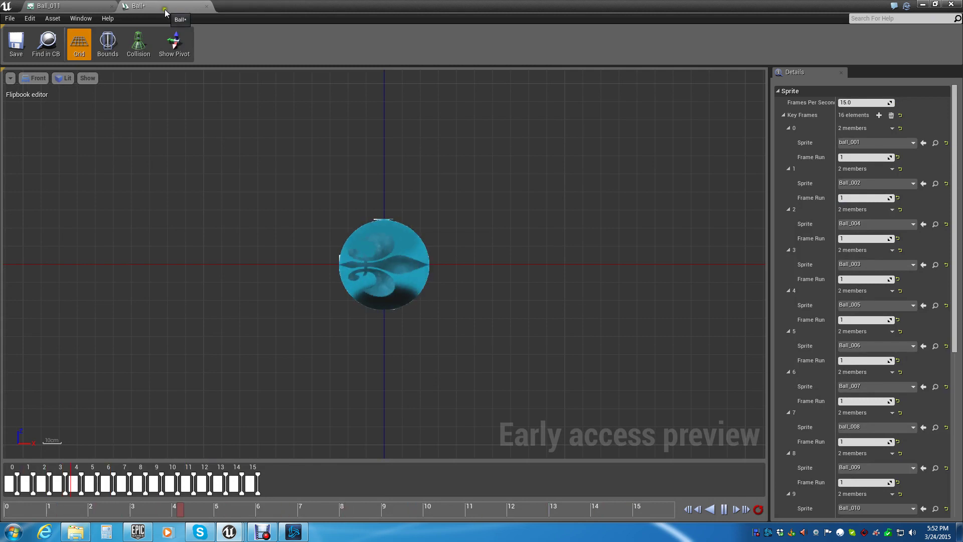
- In the Ball flipbook, assign the Ball_003 sprite to key frame 2 and Ball_004 to key frame 3
click(913, 225)
scroll(856, 373, up, 3)
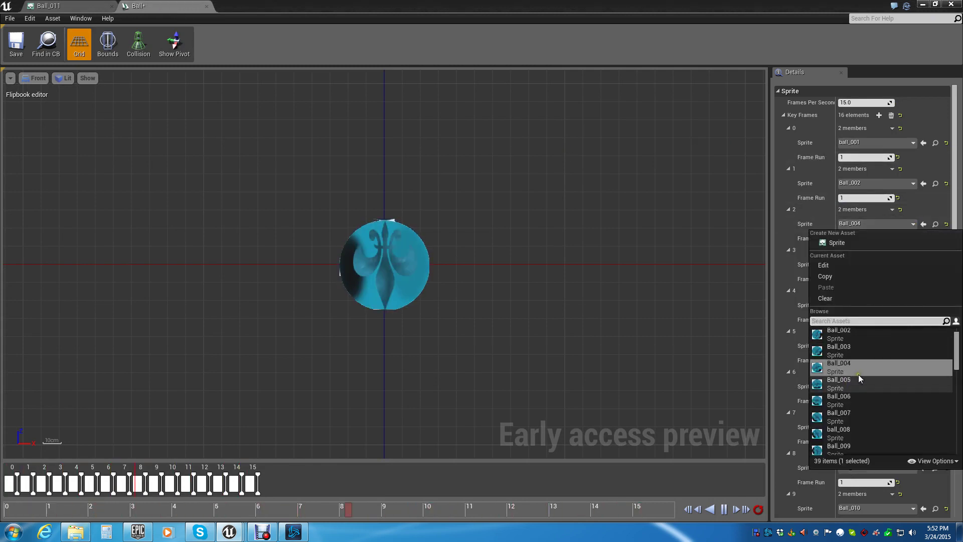
click(846, 348)
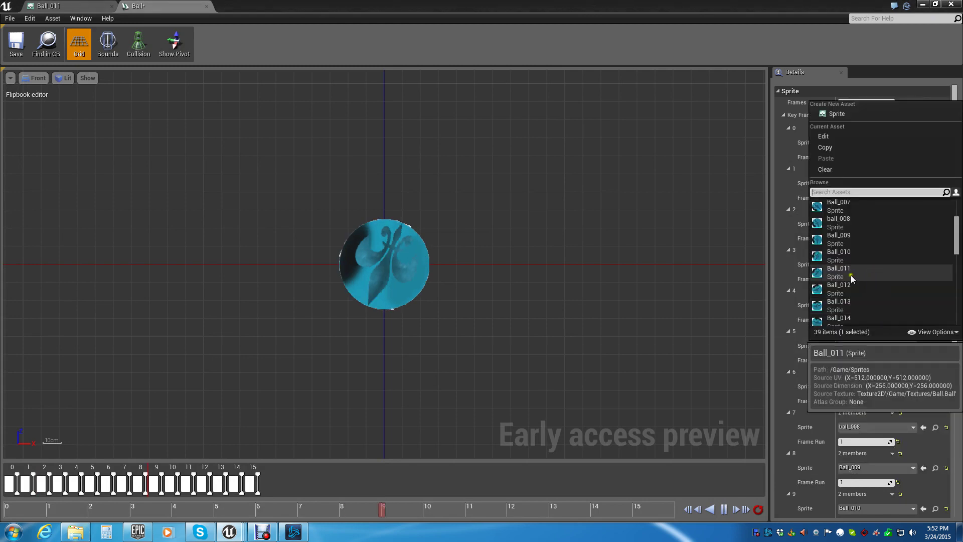
click(851, 275)
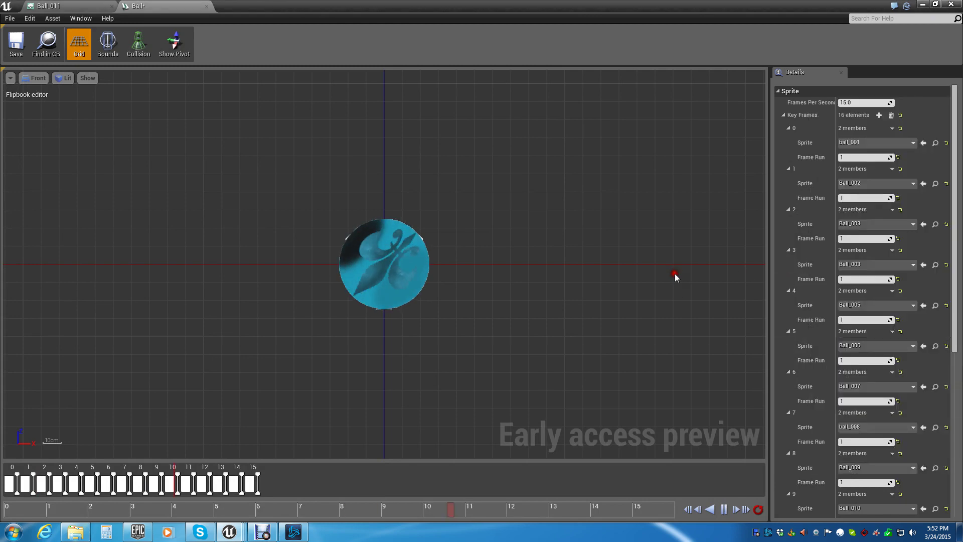
click(867, 266)
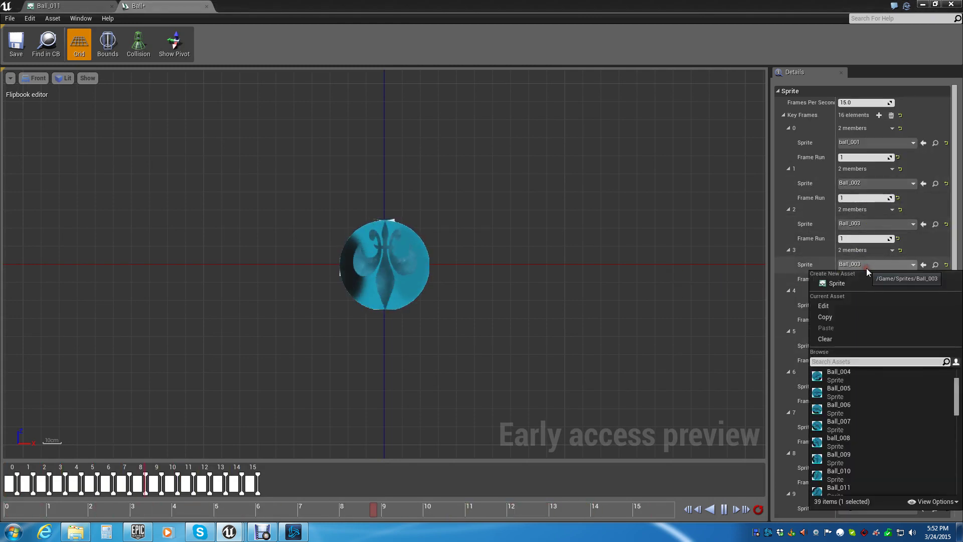
click(853, 376)
- Assign the Ball_013 sprite to key frame 12 and Ball_015 to key frame 14 of the flipbook
scroll(901, 360, down, 10)
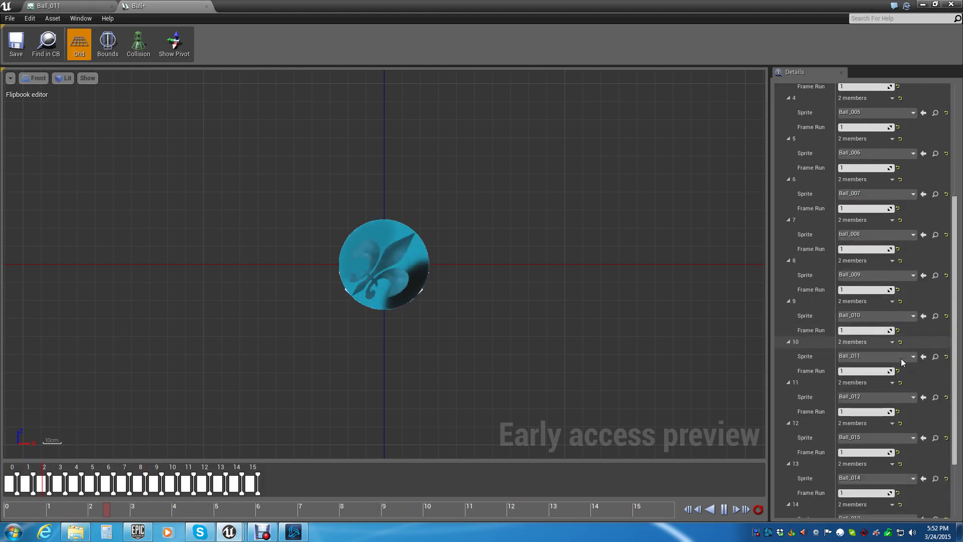
click(872, 356)
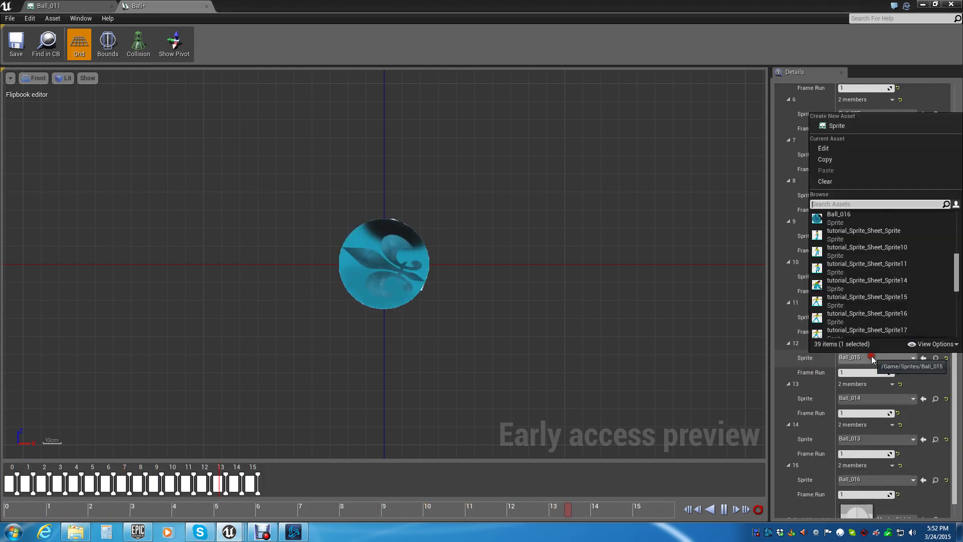
scroll(865, 309, up, 3)
click(853, 230)
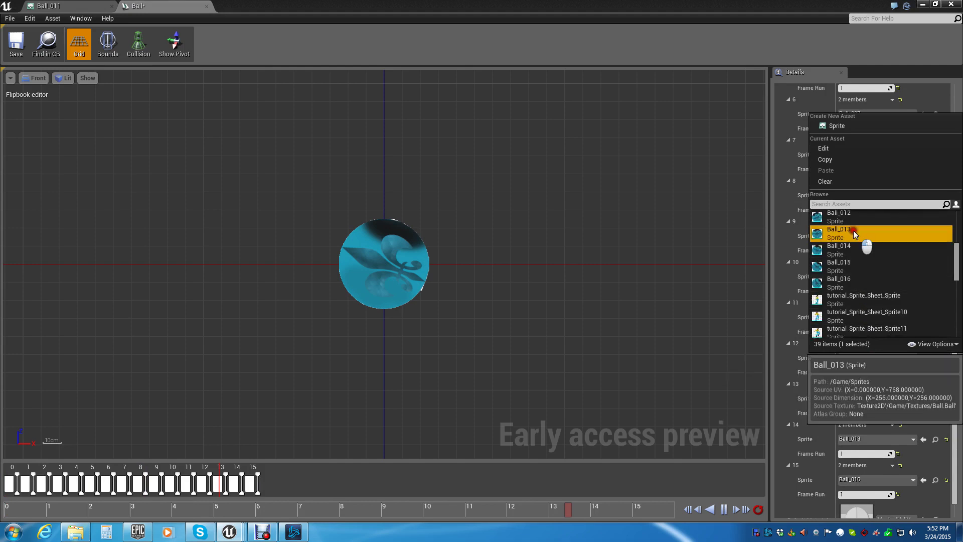
click(871, 438)
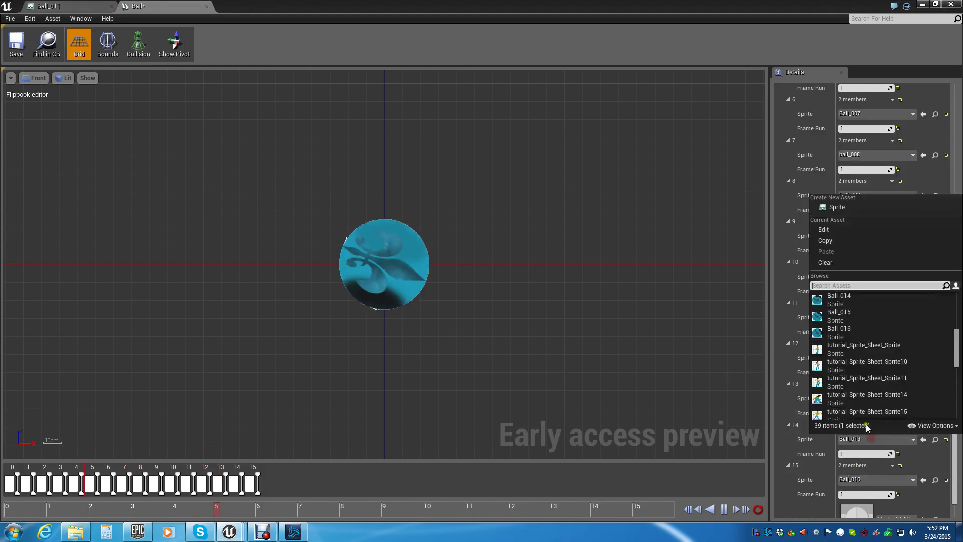
click(858, 316)
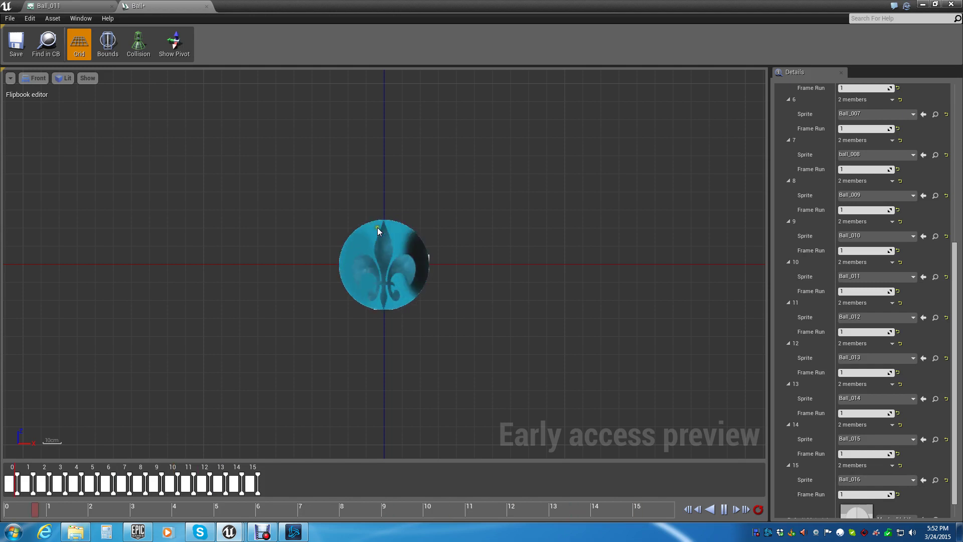
- Save the Ball flipbook and close both its editor and the Ball_011 sprite editor
scroll(398, 227, up, 5)
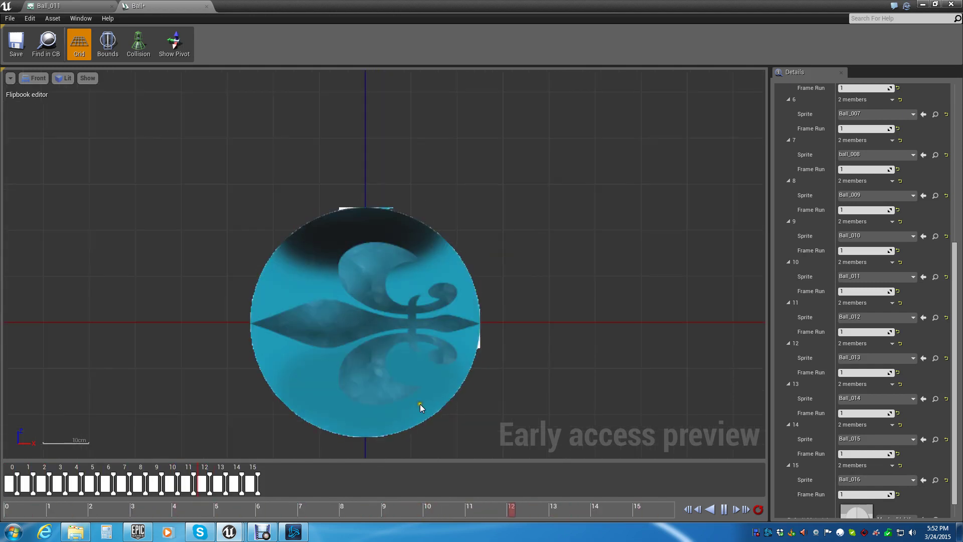
click(20, 53)
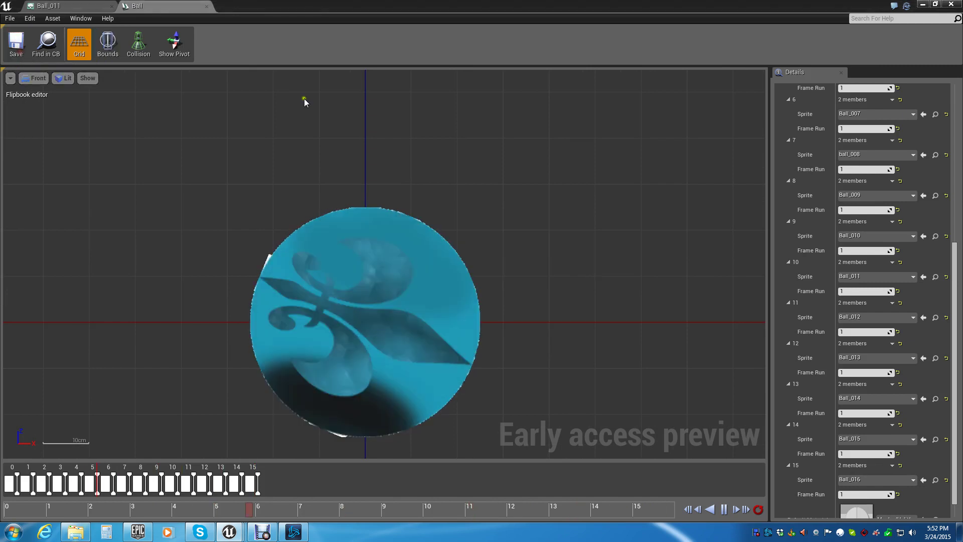
click(205, 8)
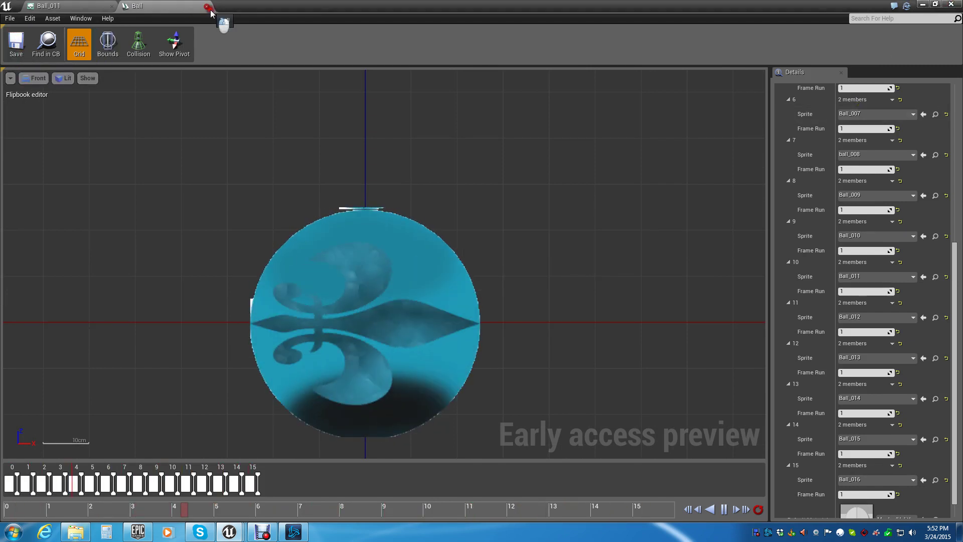
click(111, 5)
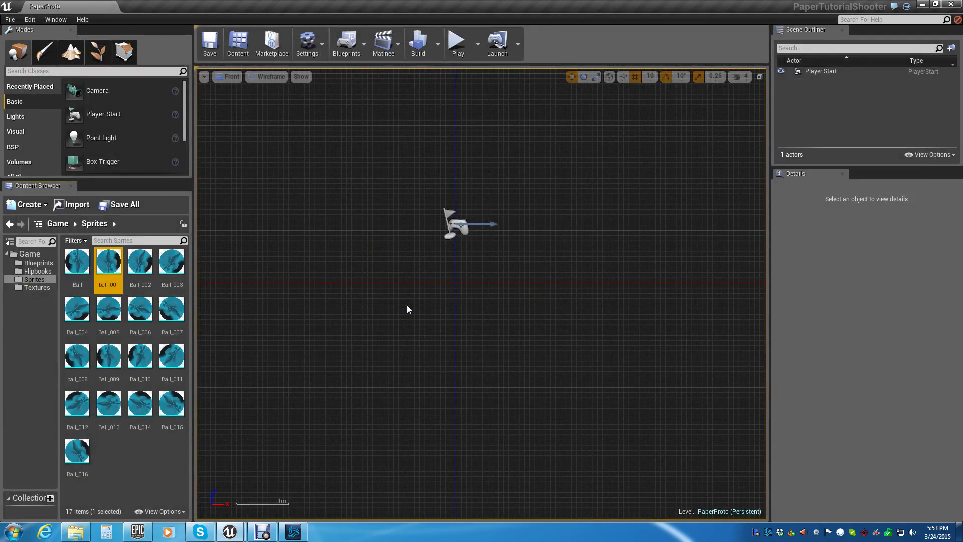
- Create a sprite from the Game_Background texture in the Textures folder and name it Background
click(30, 287)
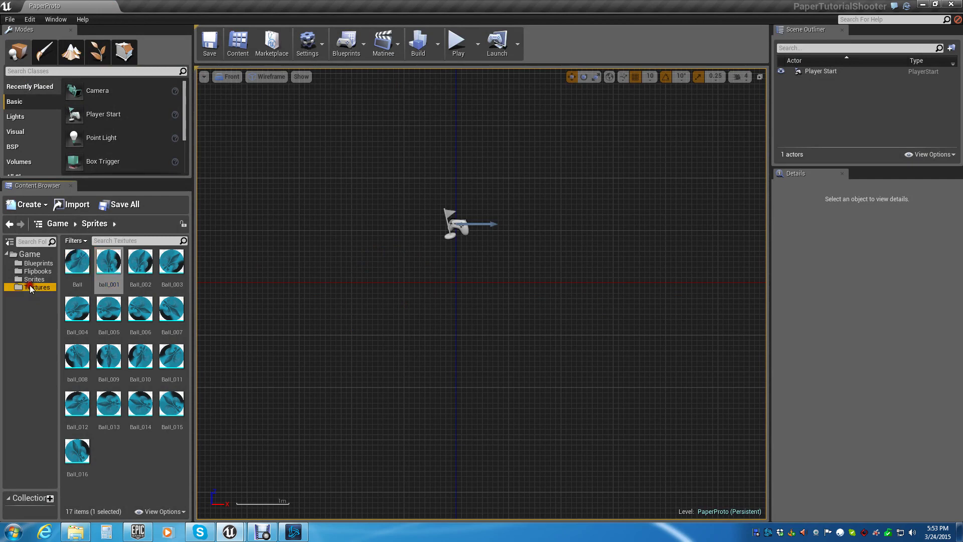
right_click(100, 272)
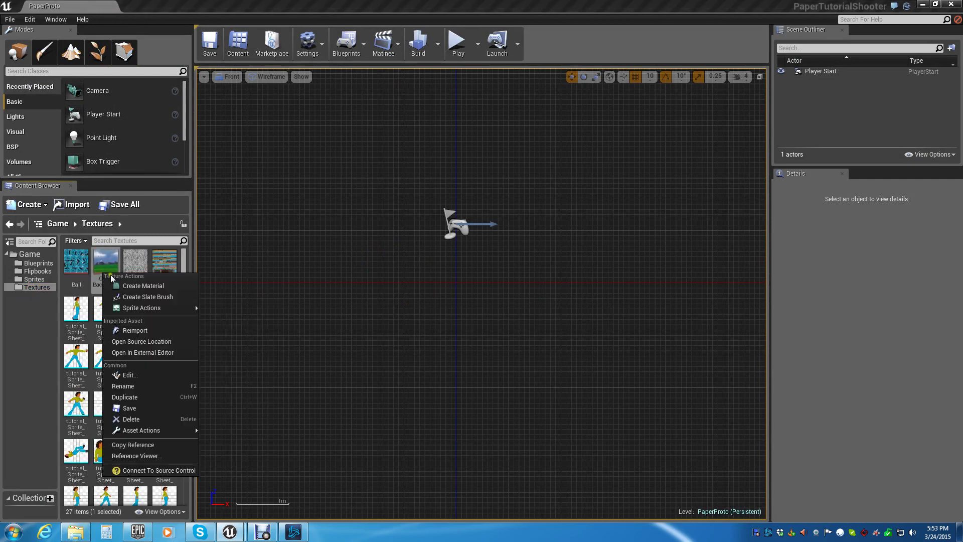
mouse_move(195, 309)
click(237, 308)
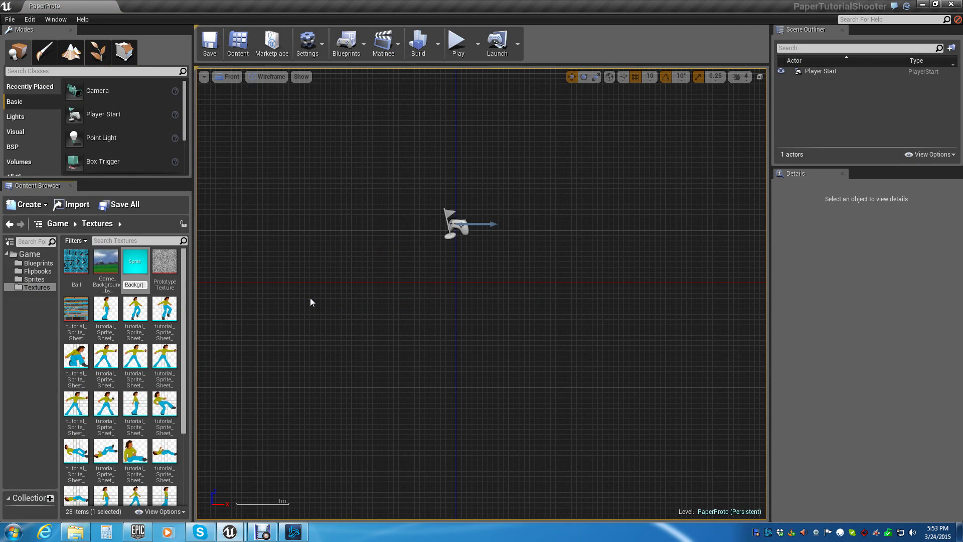
text(Background)
key(Return)
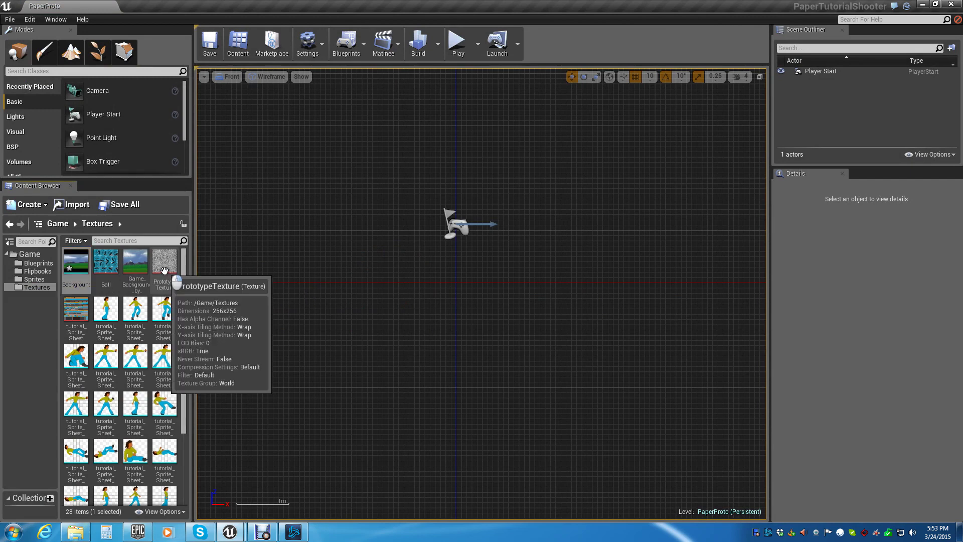
- Create a sprite from the PrototypeTexture in the Textures folder and name it Platform_Base
right_click(164, 271)
mouse_move(221, 307)
click(287, 306)
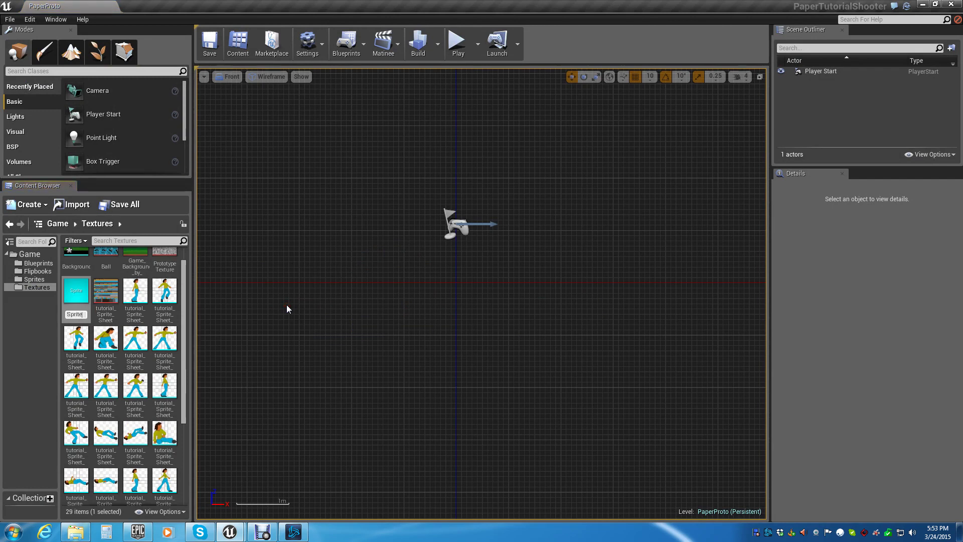
key(Return)
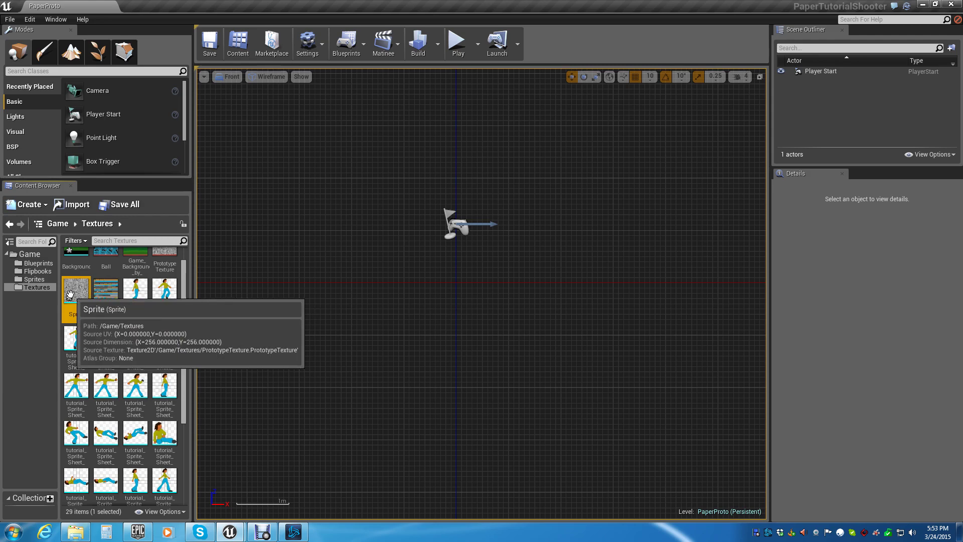
key(F2)
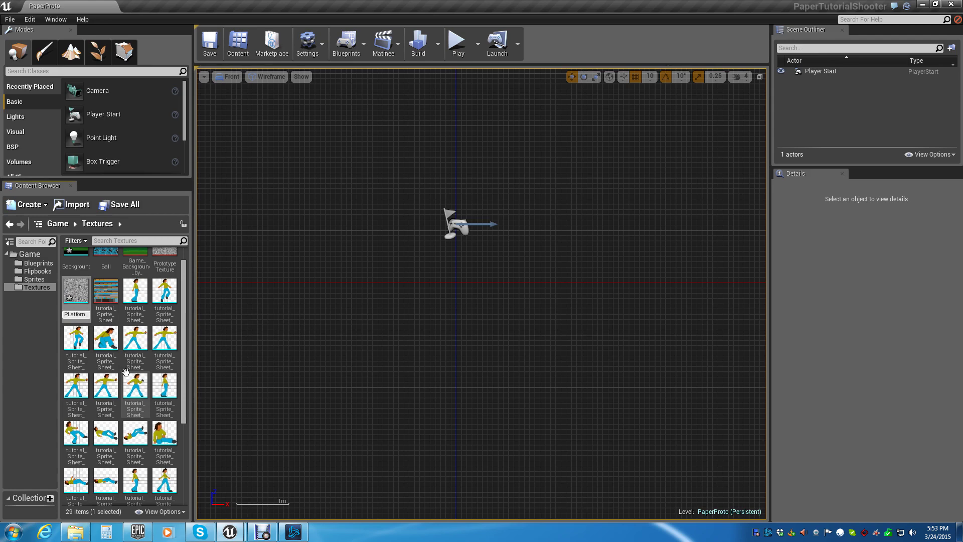
text(_Base)
key(Return)
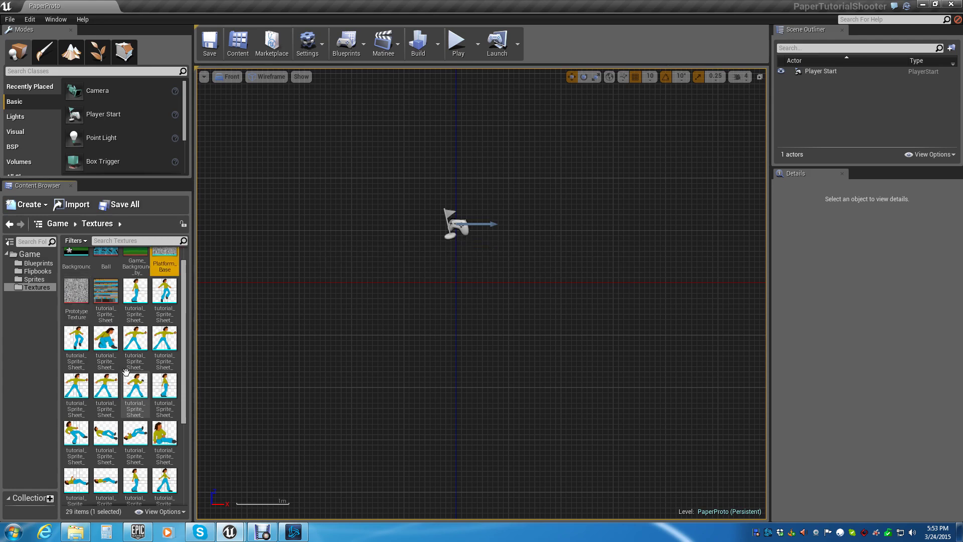
- Select the Background sprite in the Textures folder and save it
scroll(110, 341, up, 2)
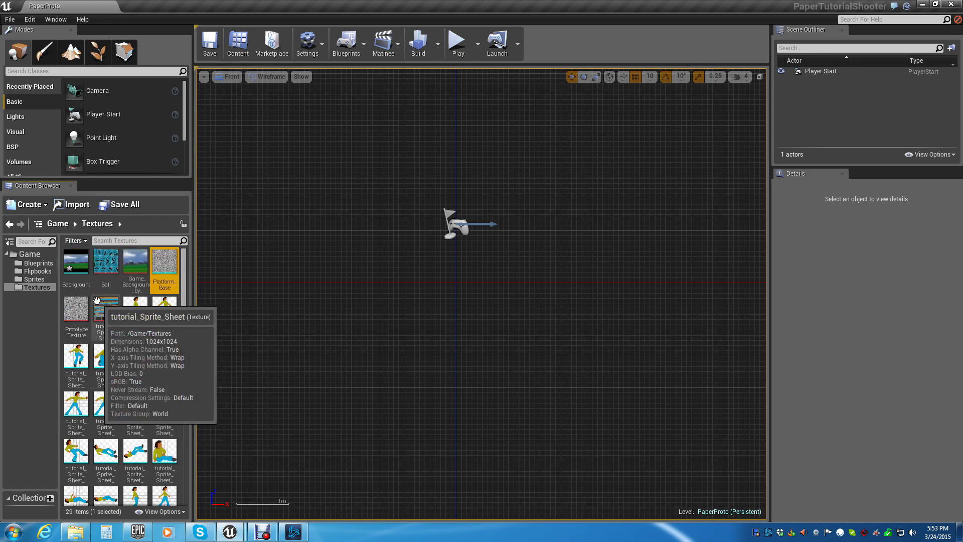
click(75, 265)
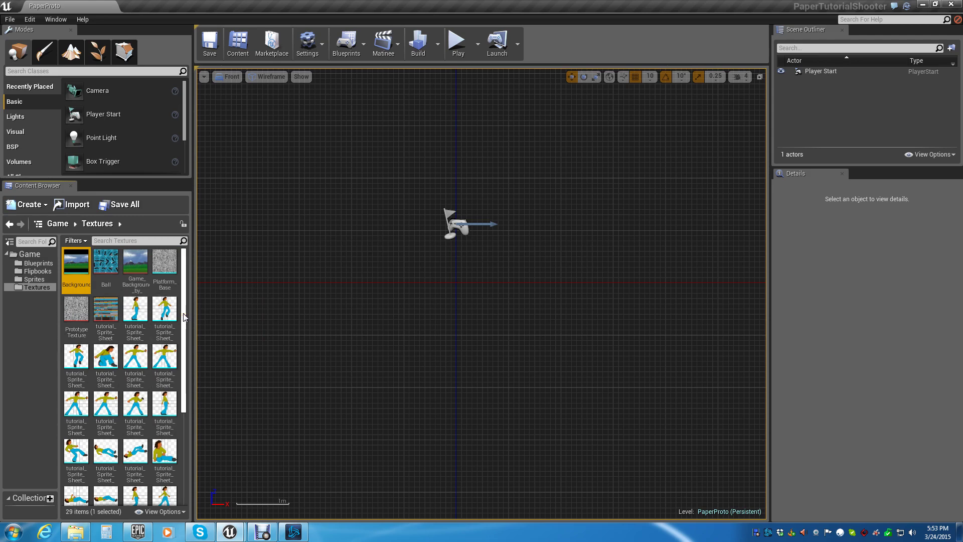
drag(185, 317, 186, 407)
drag(183, 445, 186, 287)
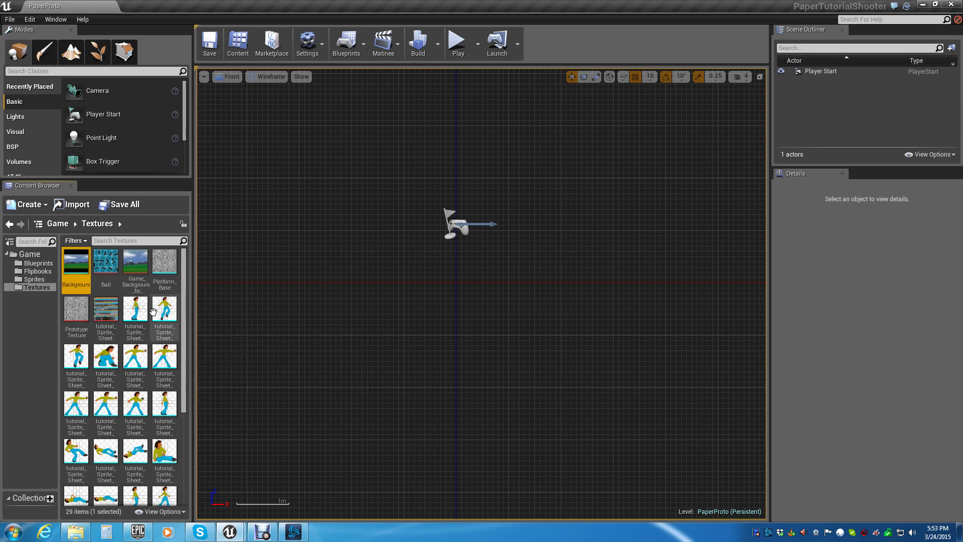
drag(183, 353, 186, 440)
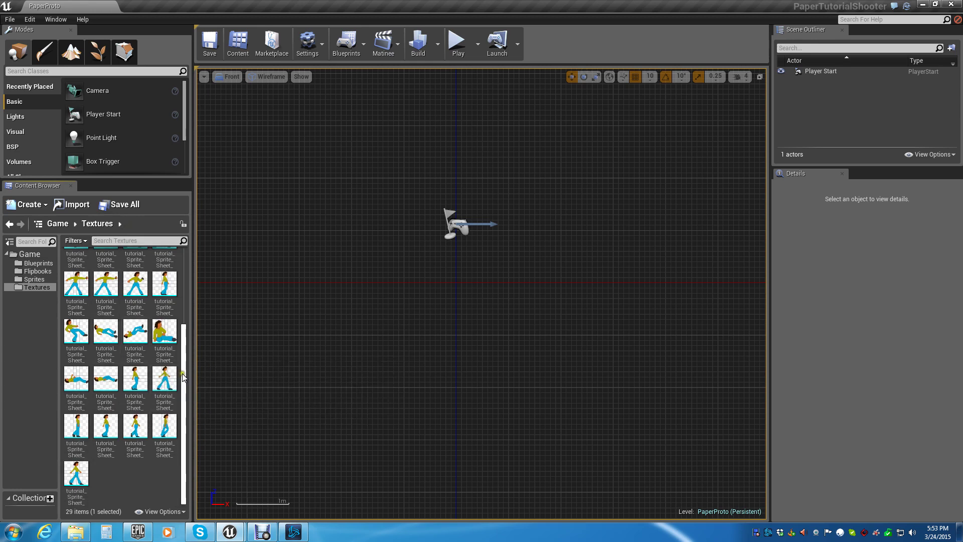
drag(183, 382, 192, 295)
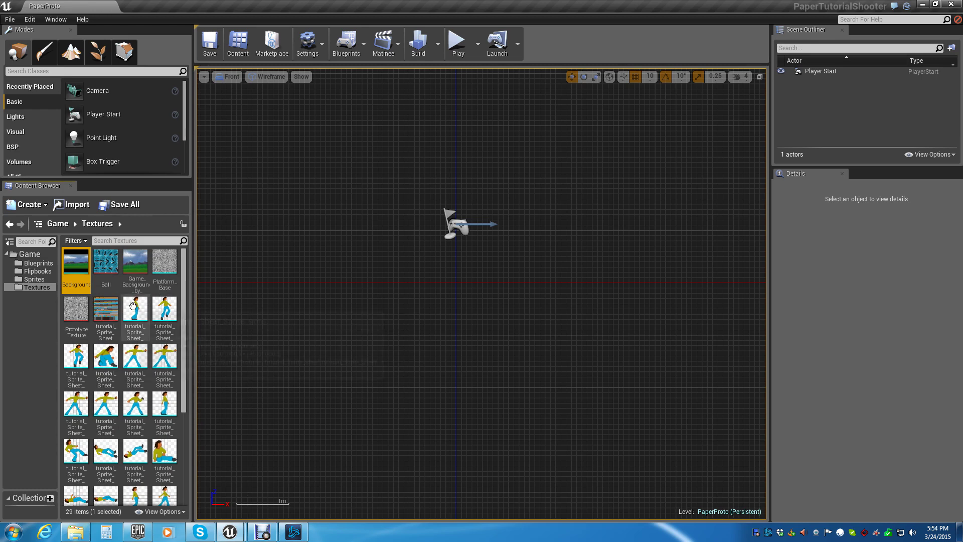
mouse_move(185, 347)
mouse_down()
mouse_move(196, 359)
mouse_move(174, 469)
mouse_move(192, 341)
mouse_up()
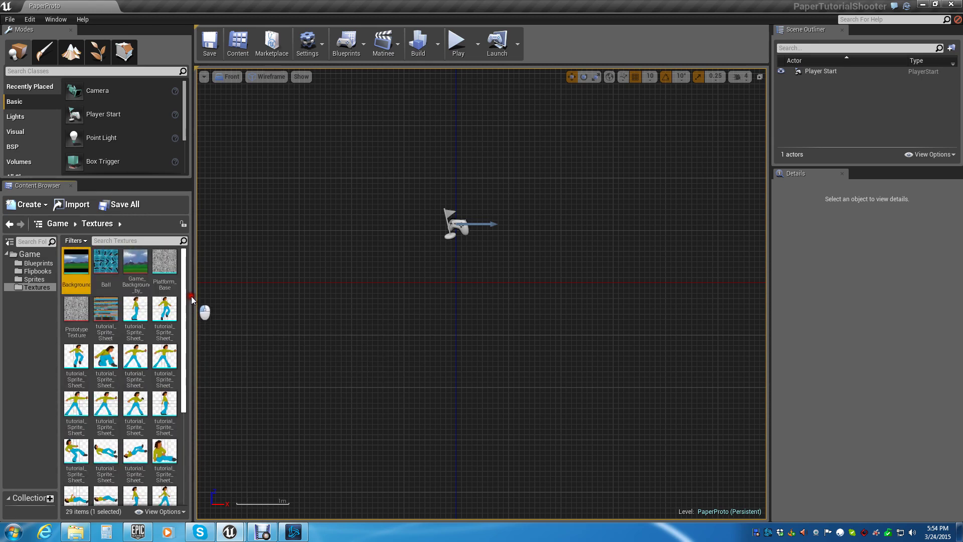